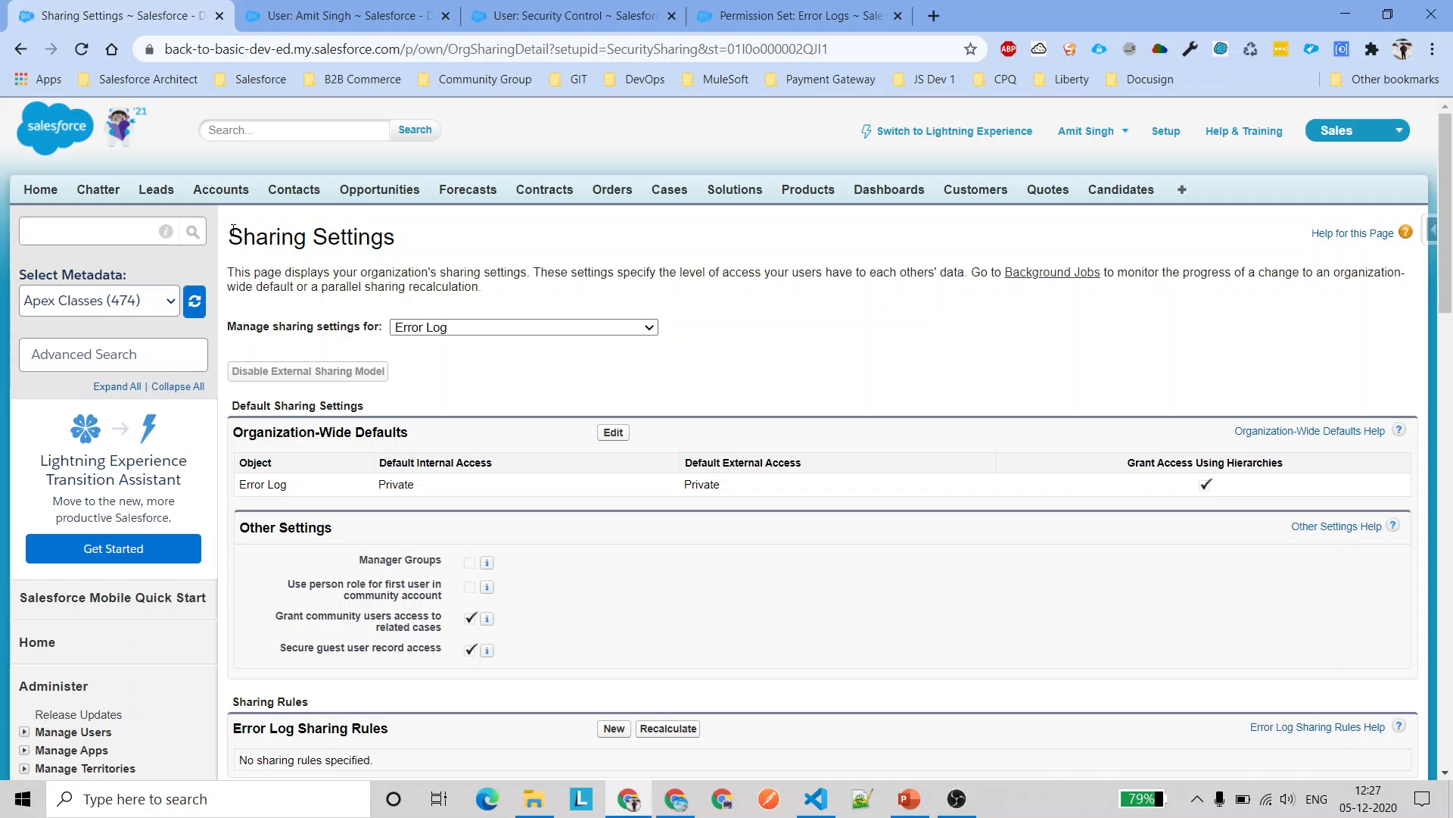
Review the Error Log object's default internal and external access in the organization-wide sharing settings
{"action": "left_click_drag", "start_coordinate": [230, 237], "coordinate": [406, 237]}
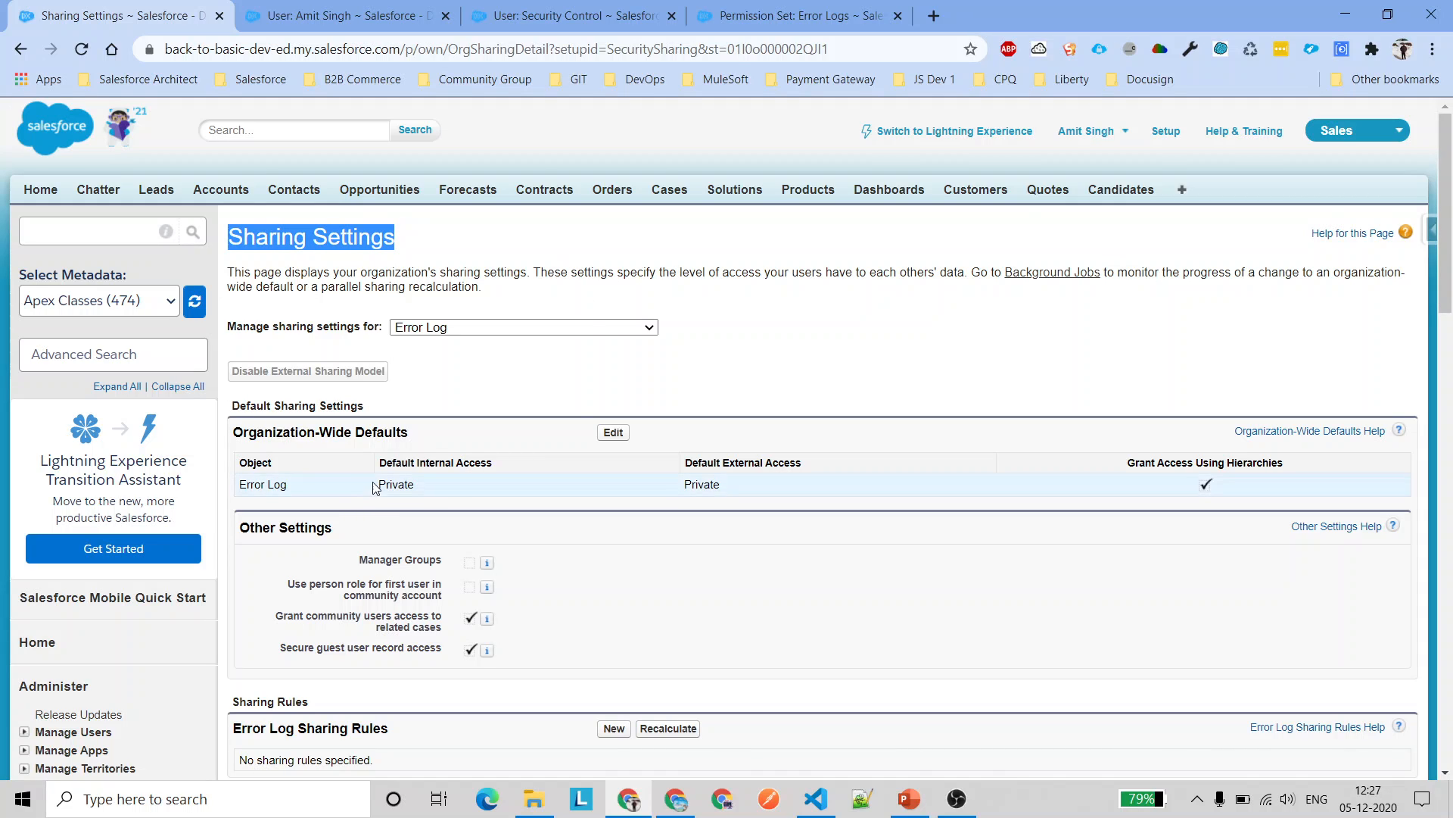
{"action": "left_click_drag", "start_coordinate": [376, 485], "coordinate": [448, 481]}
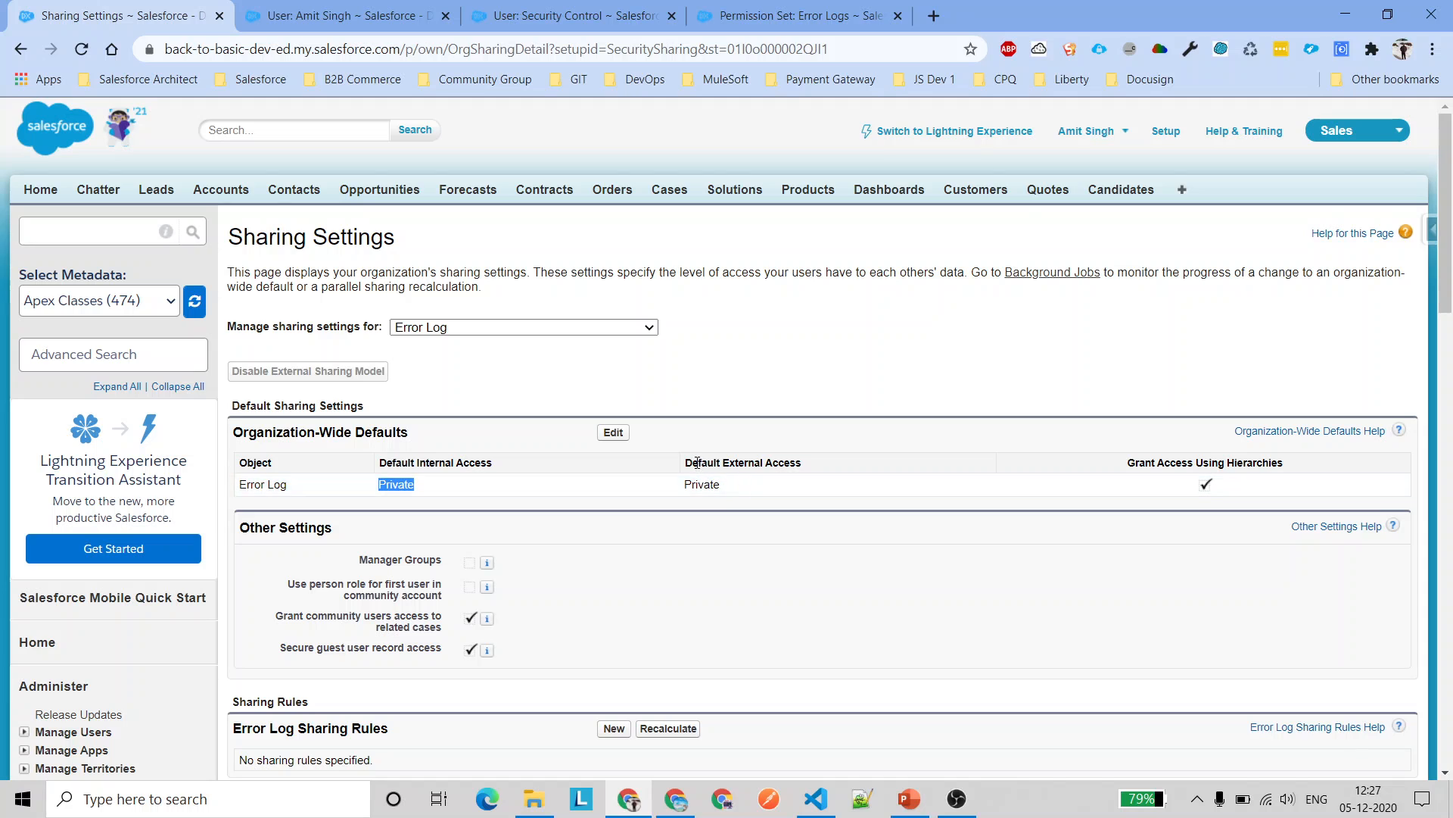
{"action": "left_click_drag", "start_coordinate": [683, 462], "coordinate": [836, 468]}
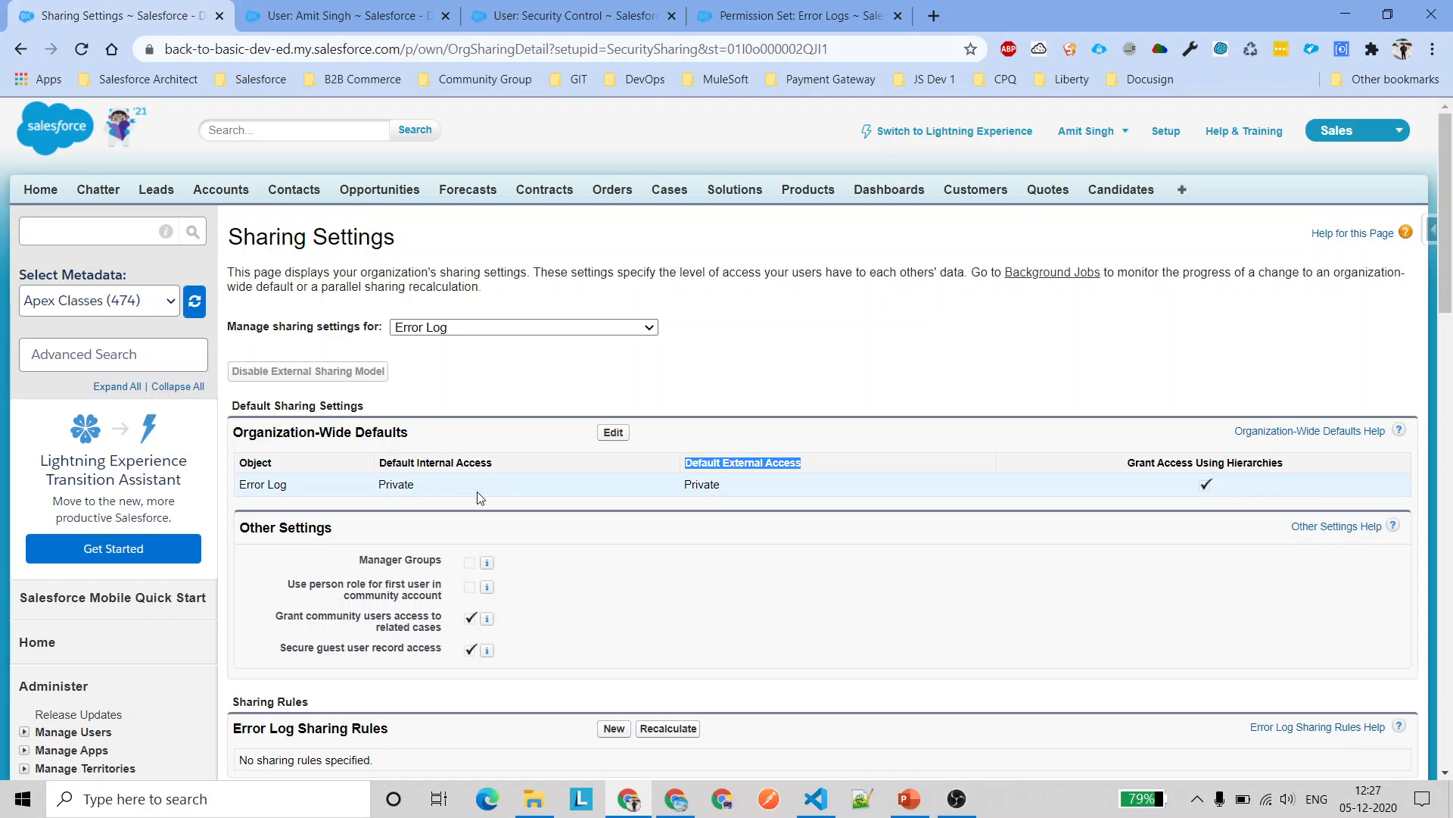
Check the System Administrator and Standard User account records, and view the Error Logs list in the browser session logged in as the standard user
{"action": "left_click", "coordinate": [348, 11]}
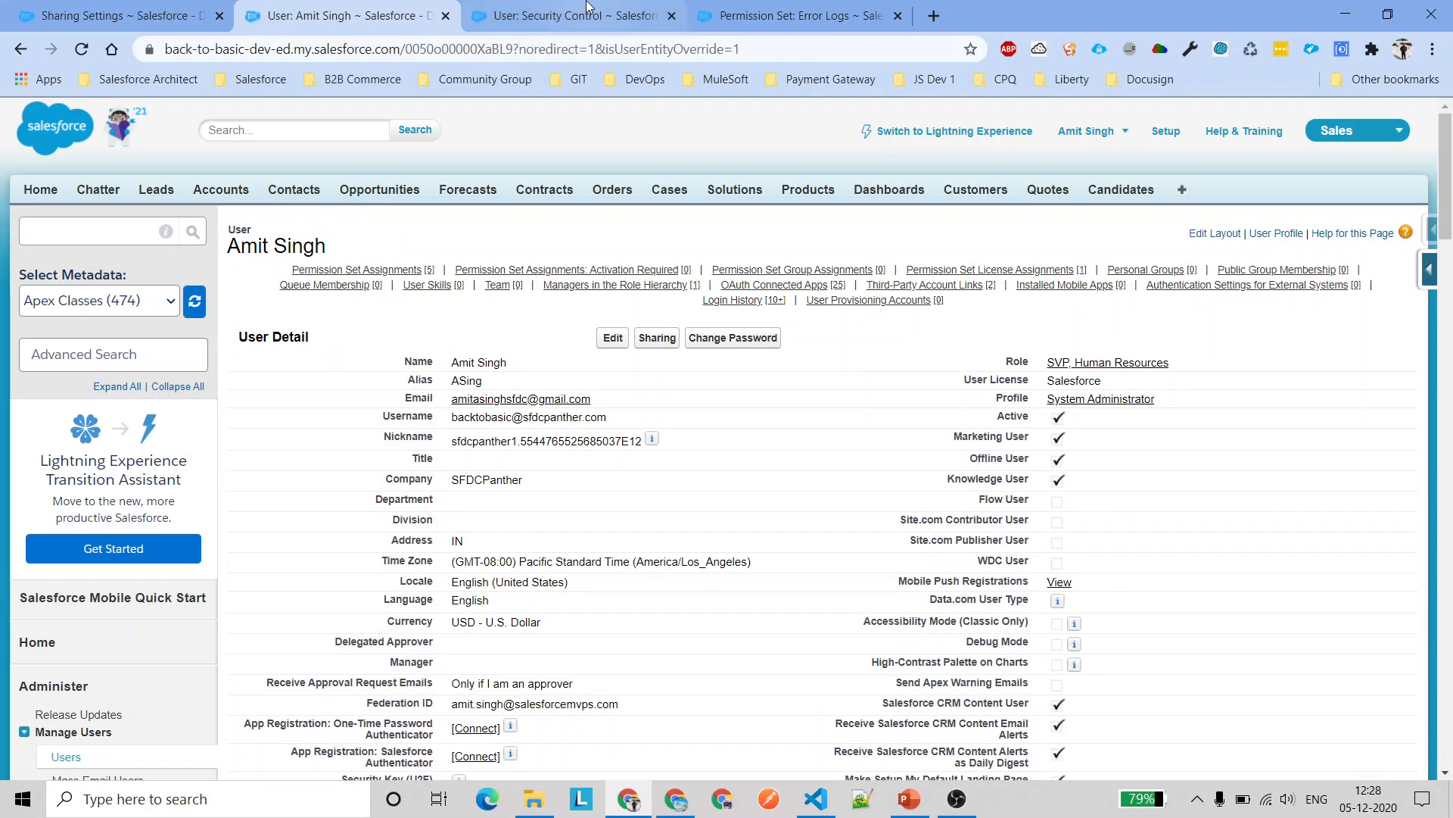
{"action": "left_click", "coordinate": [551, 11]}
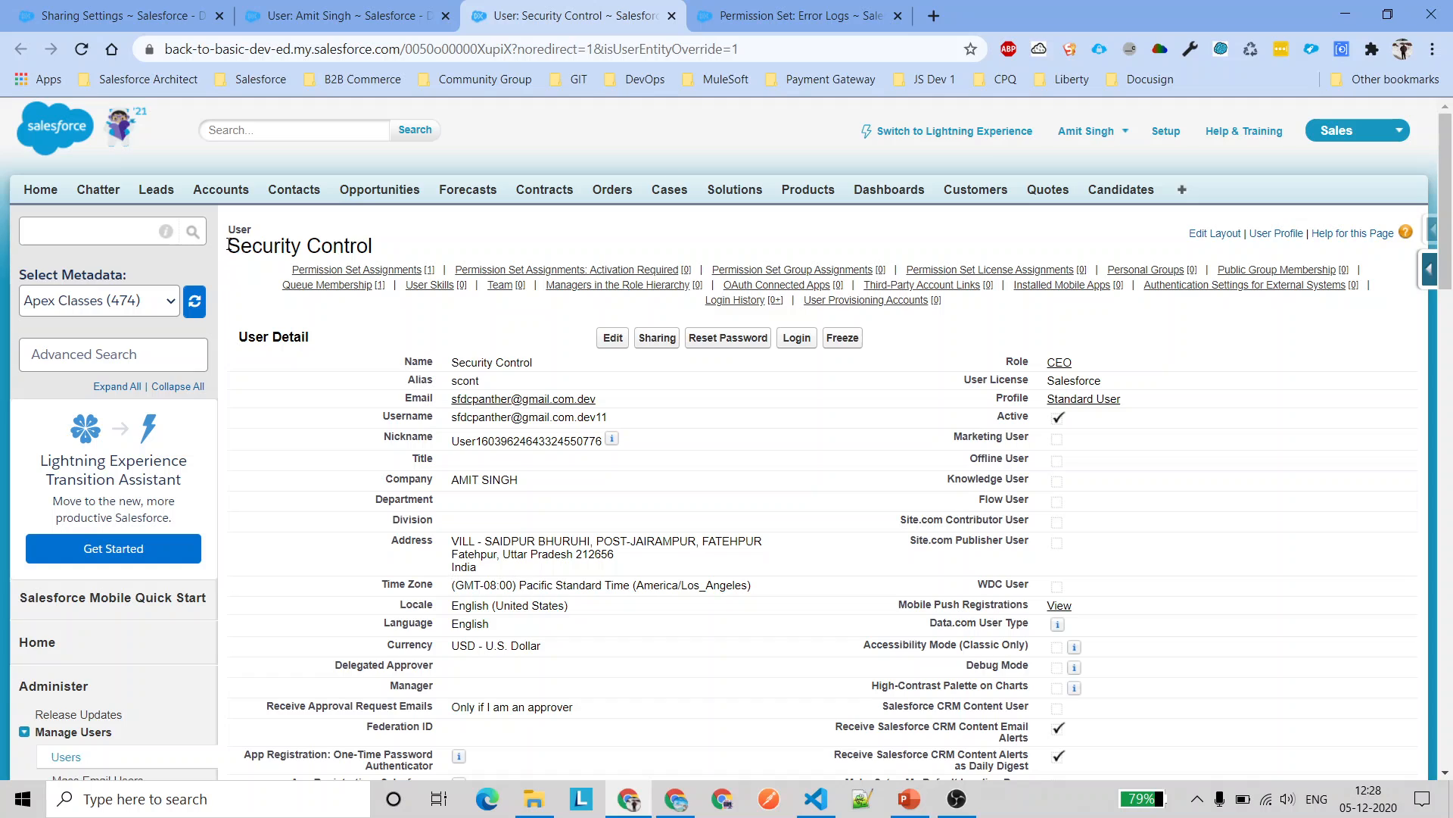
{"action": "left_click_drag", "start_coordinate": [227, 246], "coordinate": [372, 246]}
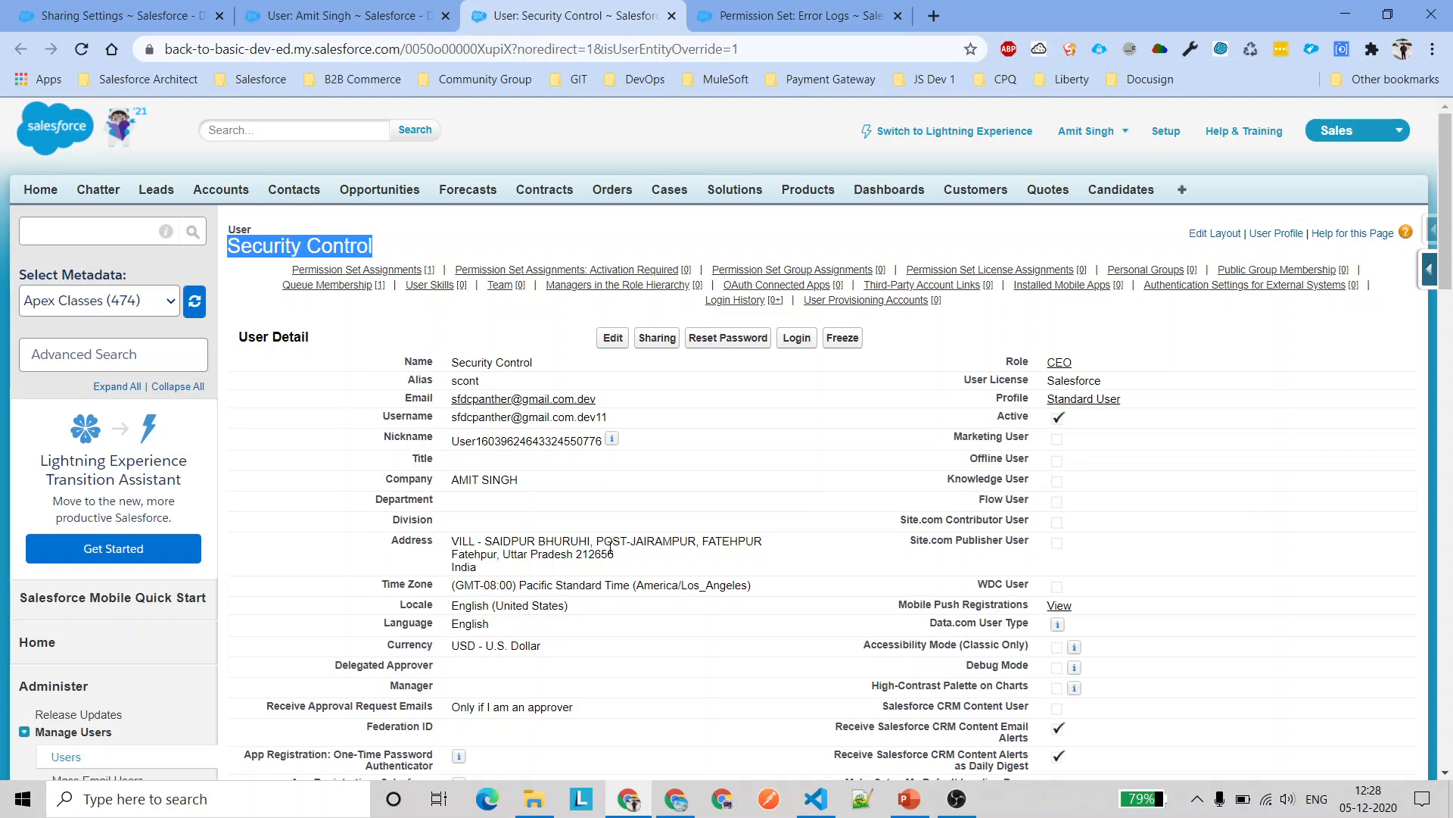
{"action": "left_click", "coordinate": [680, 789]}
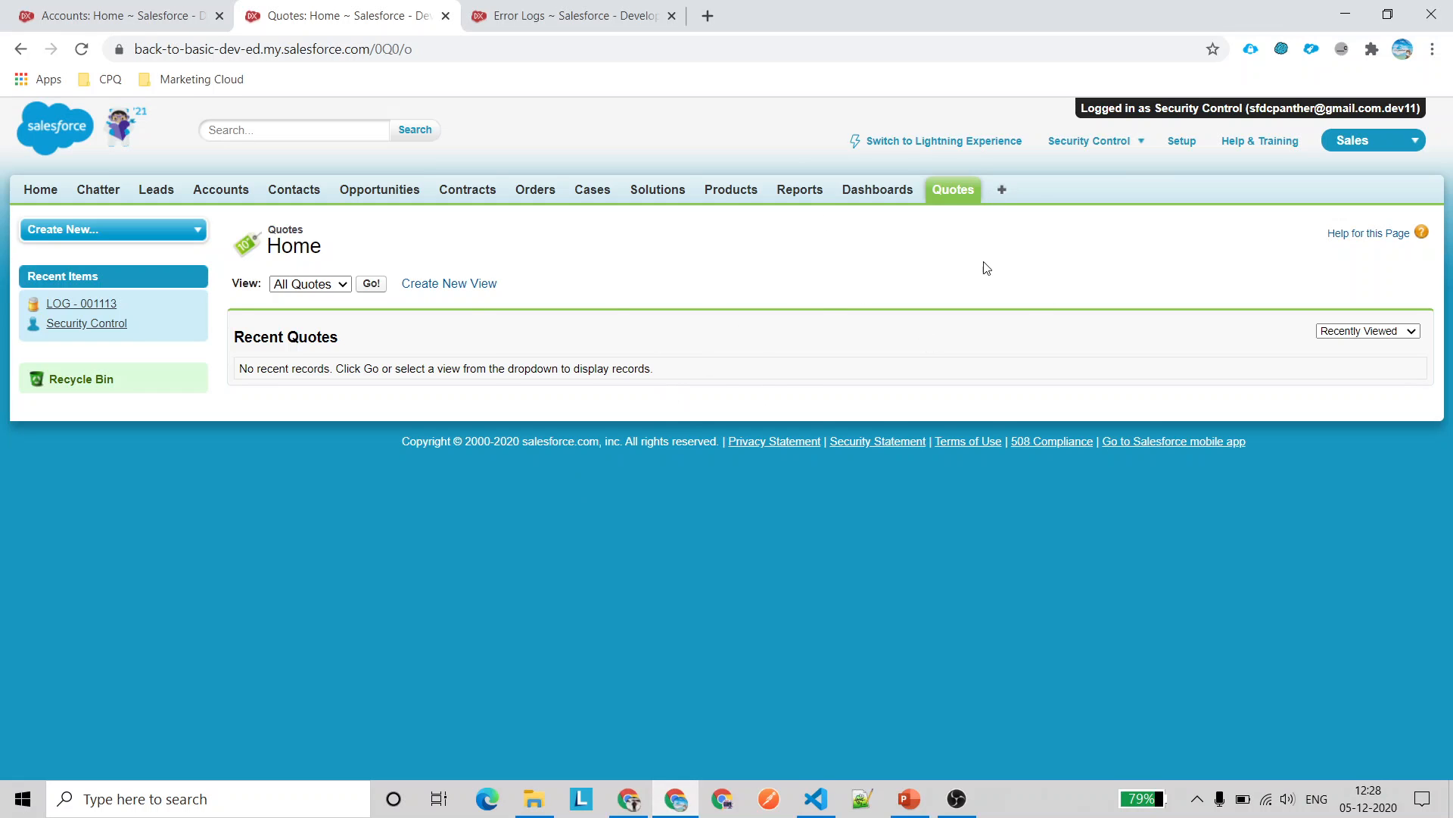
{"action": "left_click", "coordinate": [555, 9]}
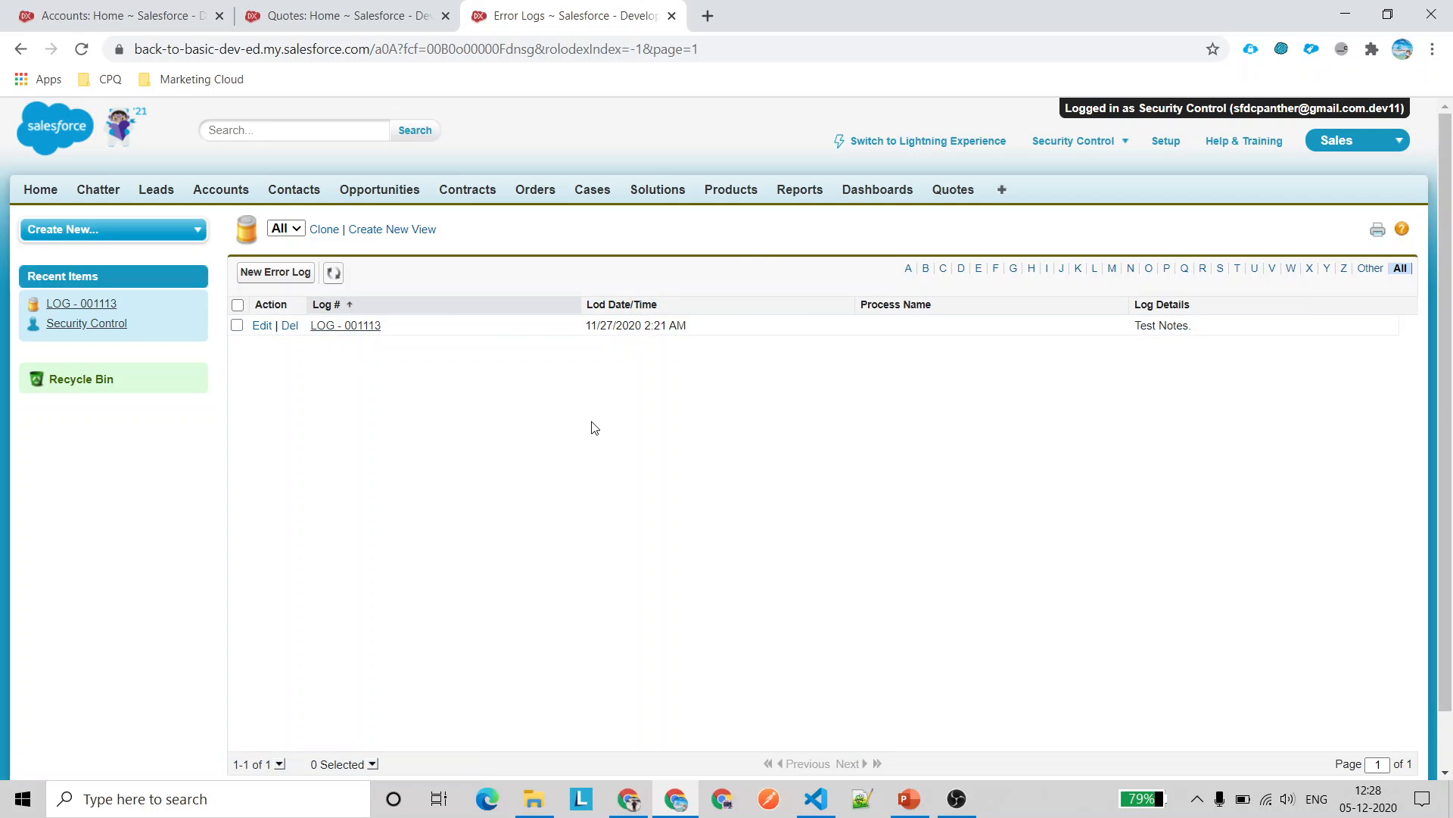
Return to the administrator's browser session and save the Standard User account with its role set to <None Specified>
{"action": "left_click", "coordinate": [628, 795]}
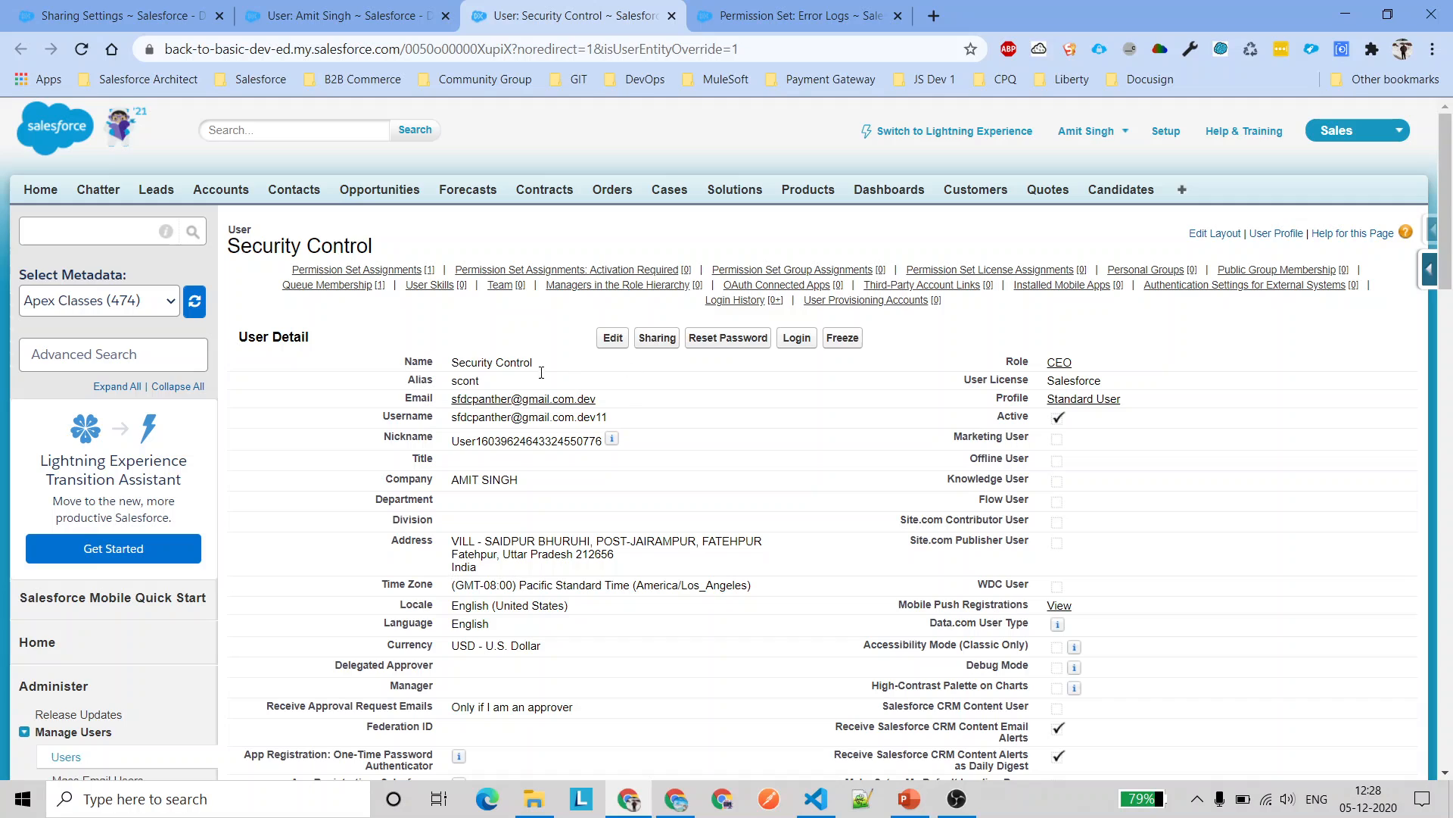
{"action": "left_click_drag", "start_coordinate": [1004, 366], "coordinate": [1033, 367]}
{"action": "left_click", "coordinate": [314, 6]}
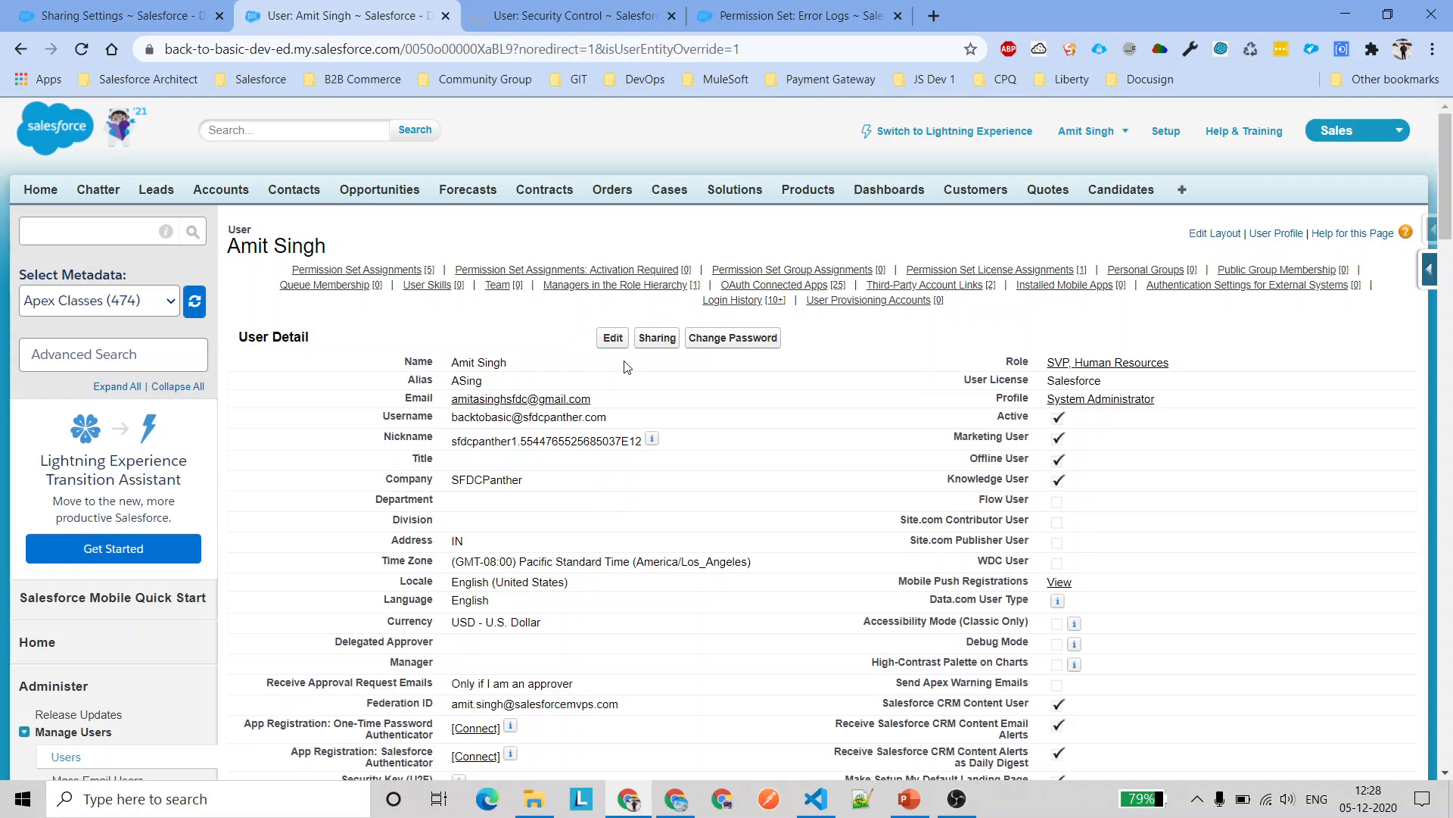
{"action": "left_click_drag", "start_coordinate": [227, 247], "coordinate": [371, 251]}
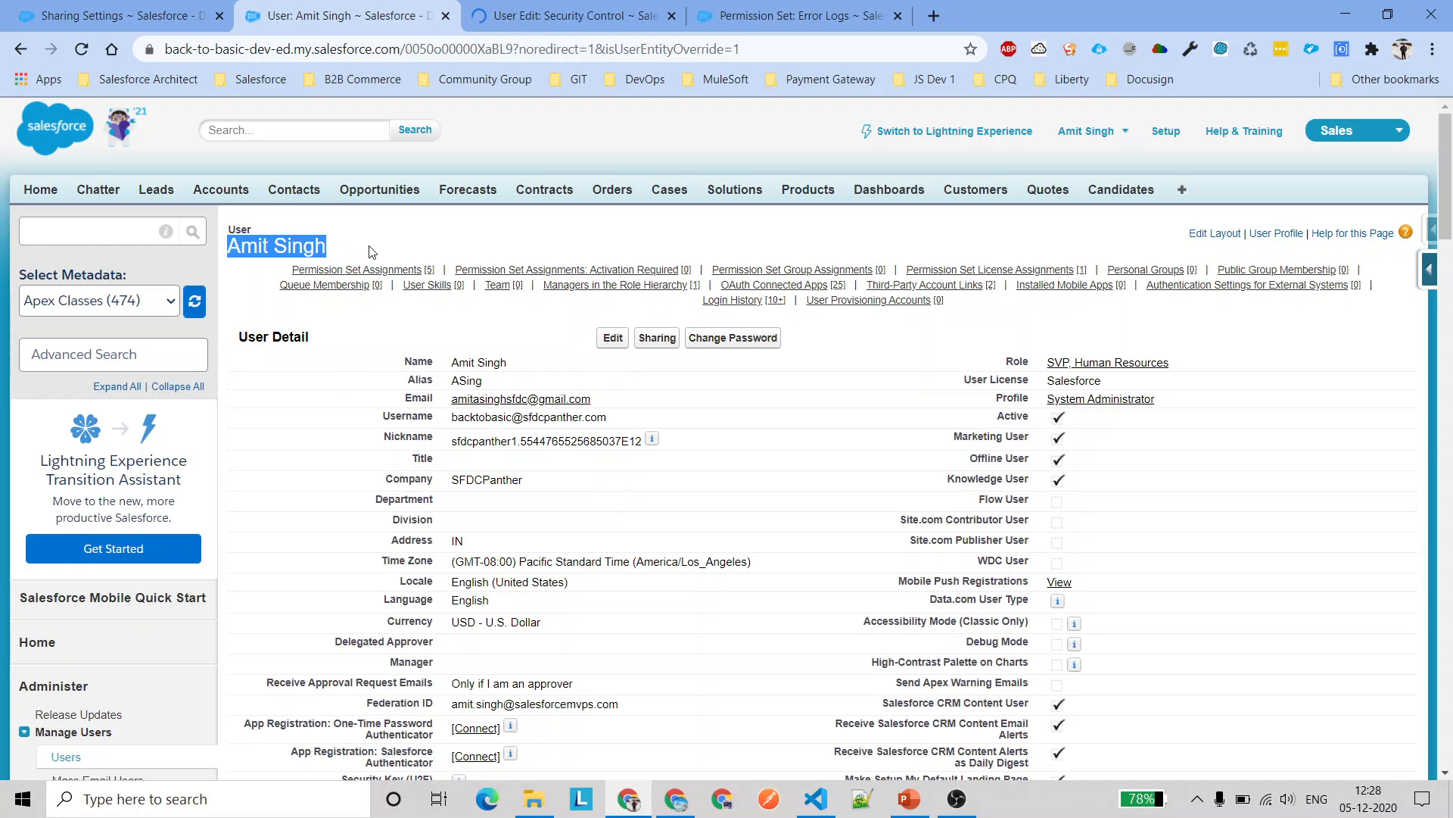
{"action": "left_click", "coordinate": [611, 340]}
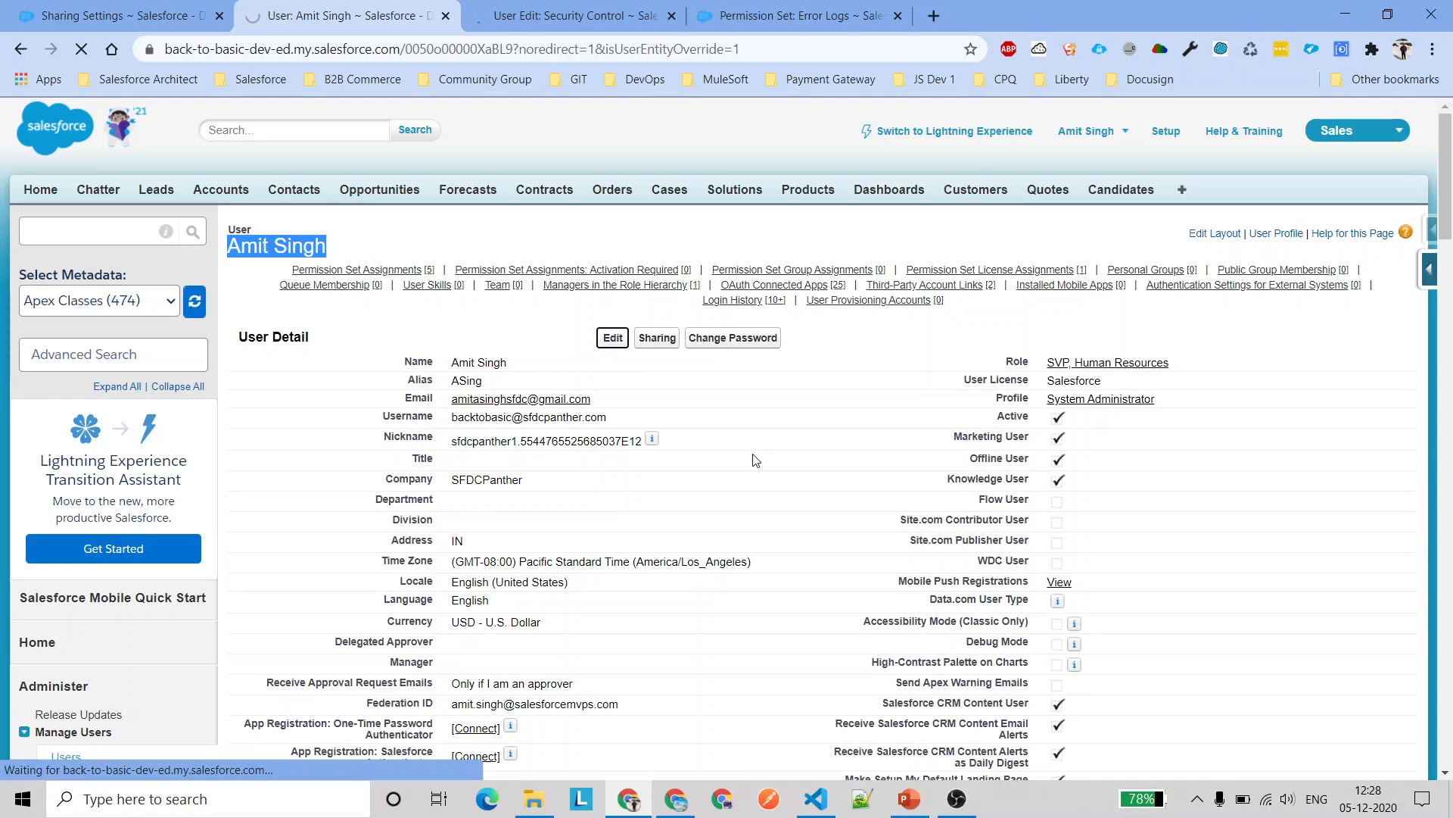
{"action": "key", "text": "ctrl+Tab"}
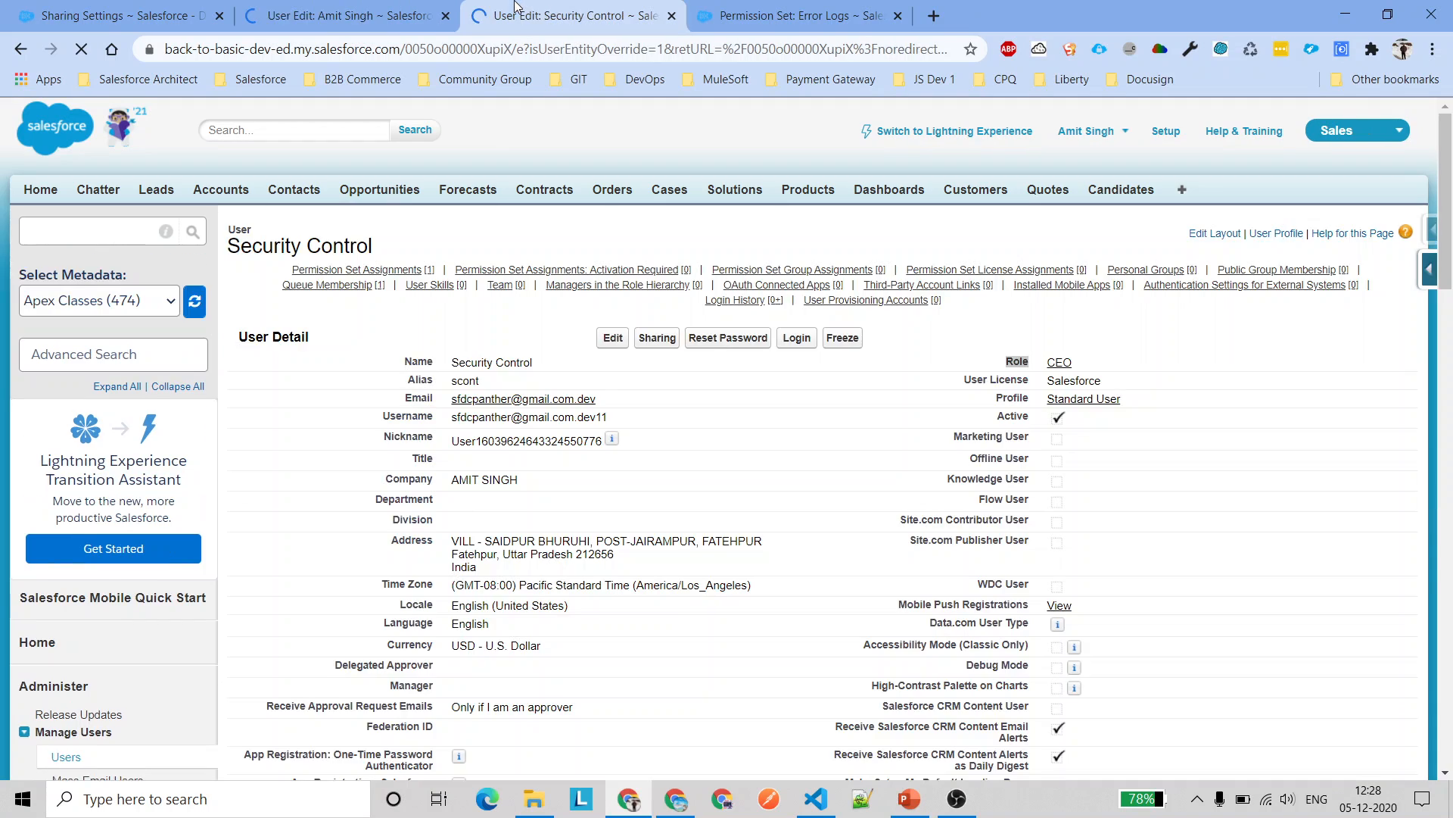
{"action": "left_click", "coordinate": [1106, 351]}
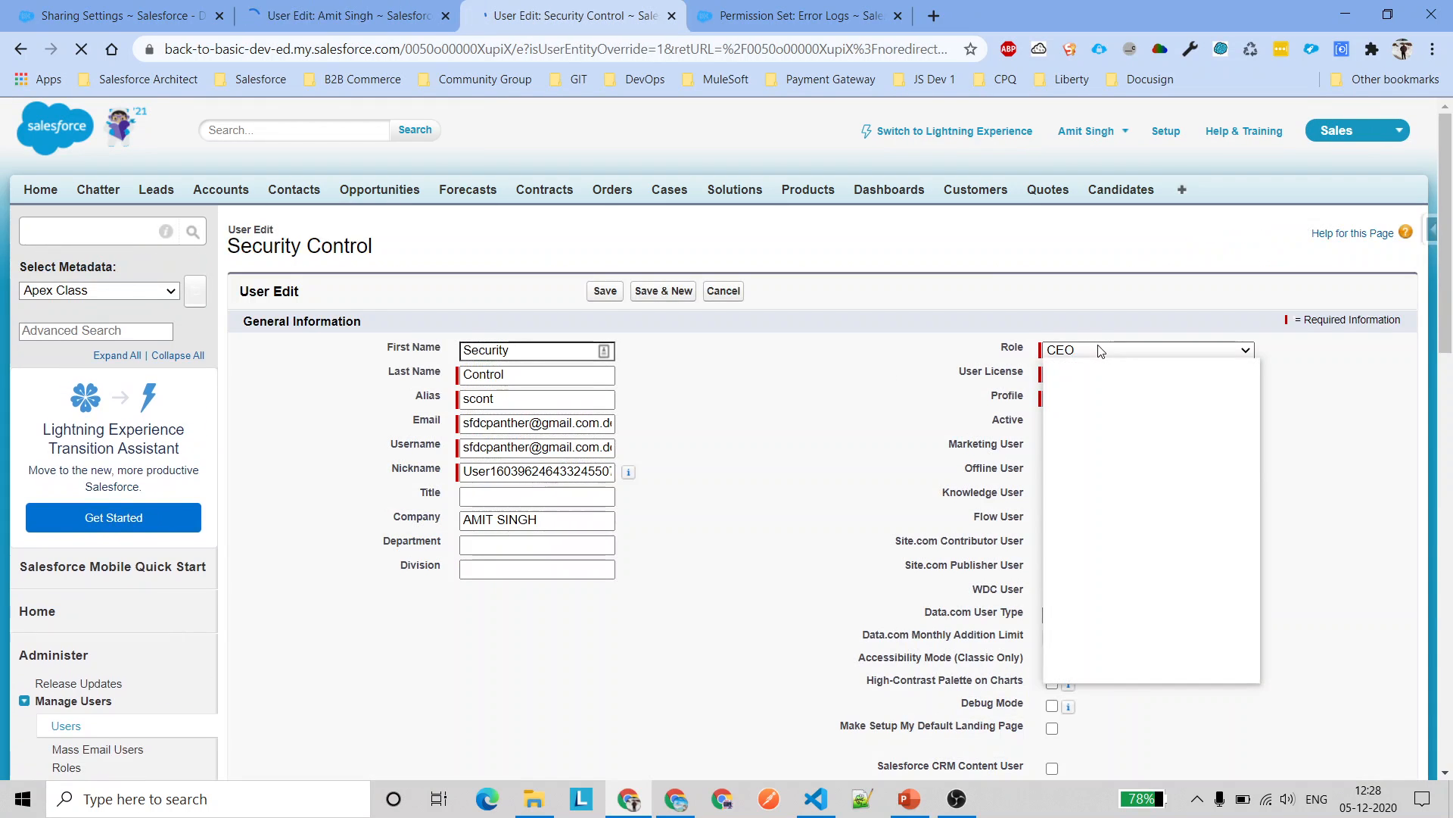
{"action": "left_click", "coordinate": [1109, 367]}
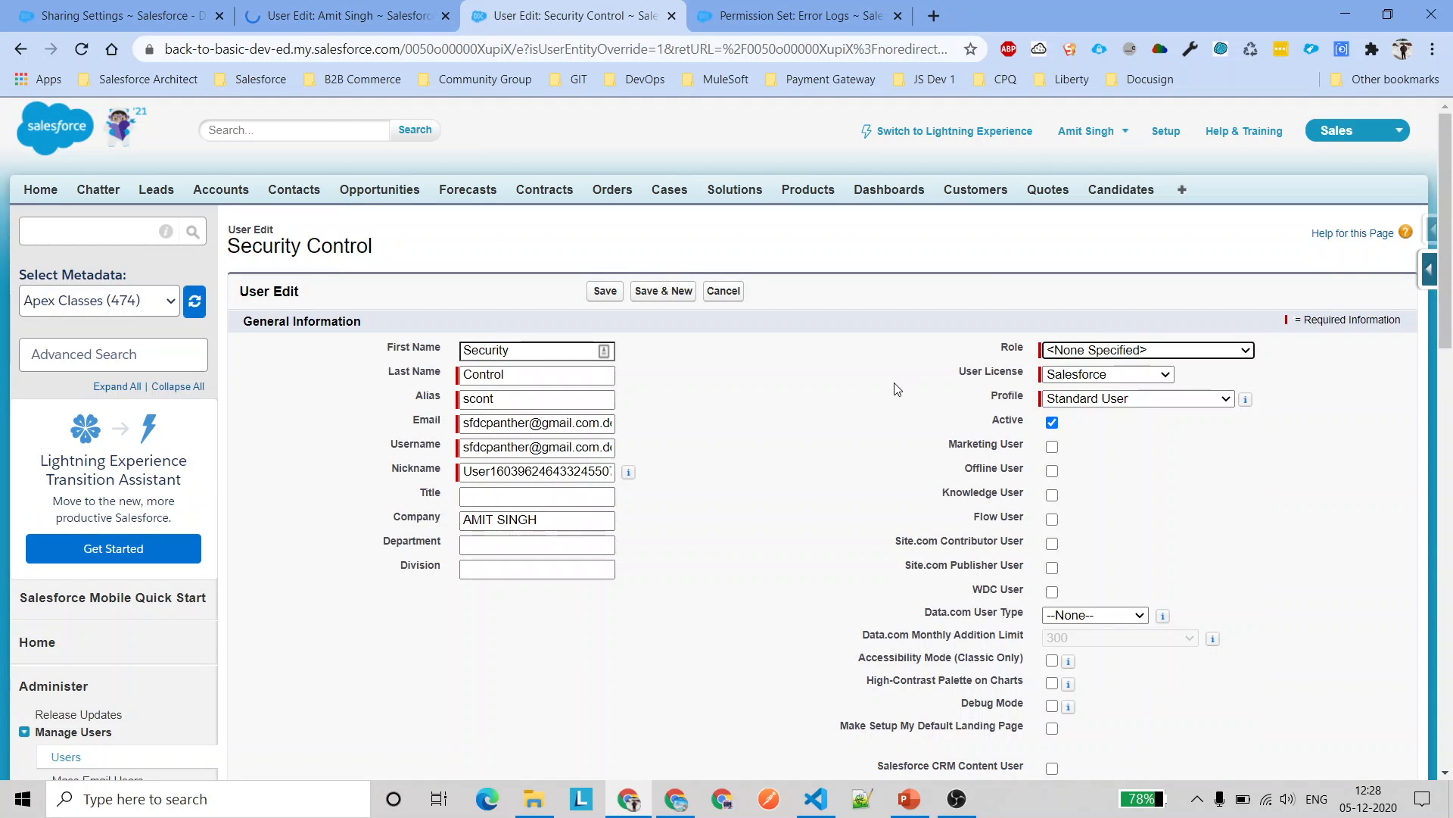
{"action": "left_click", "coordinate": [606, 292]}
Set the System Administrator account's role to <None Specified> and save the user record
{"action": "key", "text": "ctrl+shift+Tab"}
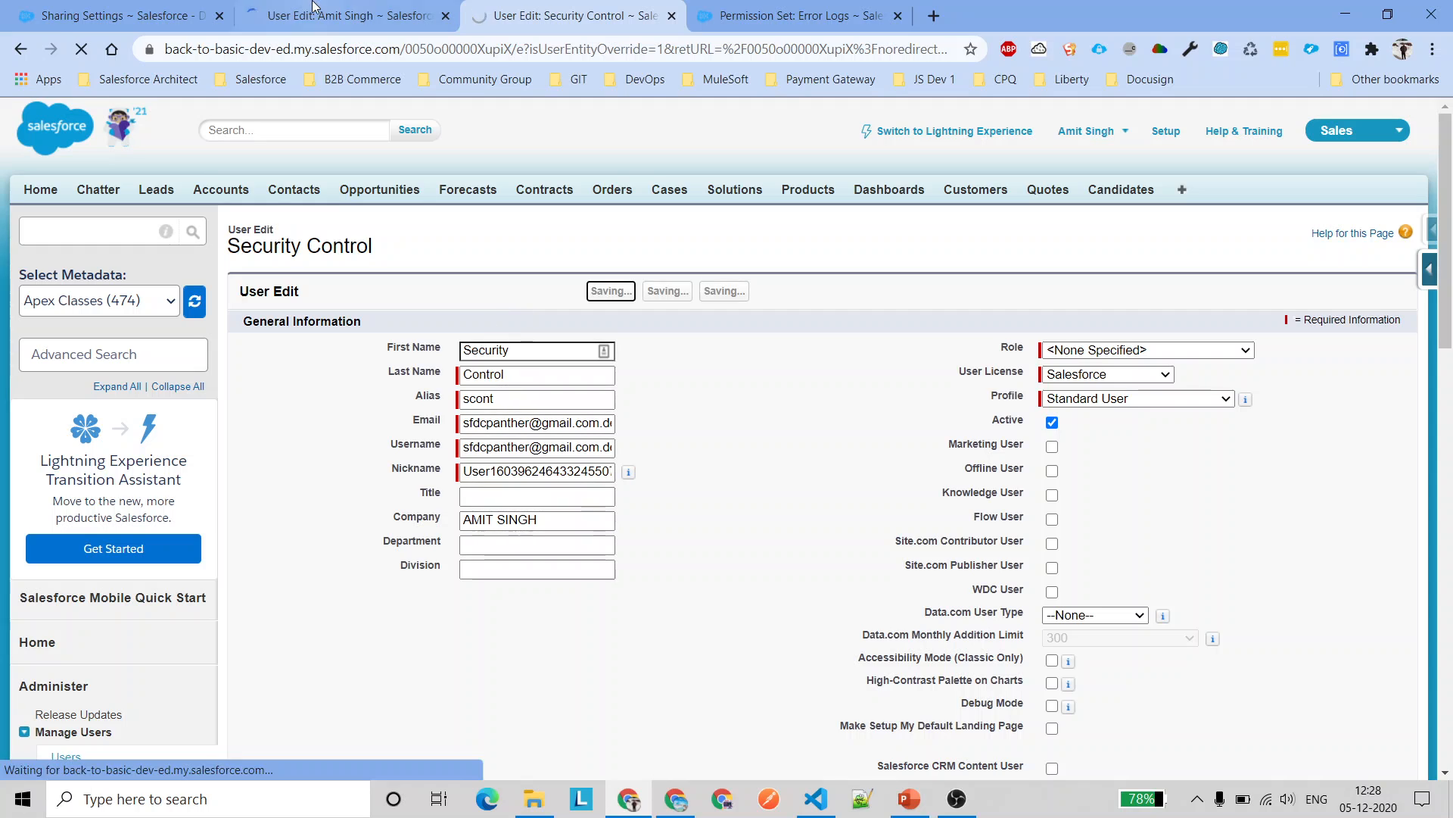
{"action": "left_click", "coordinate": [1105, 351]}
{"action": "left_click", "coordinate": [1099, 366]}
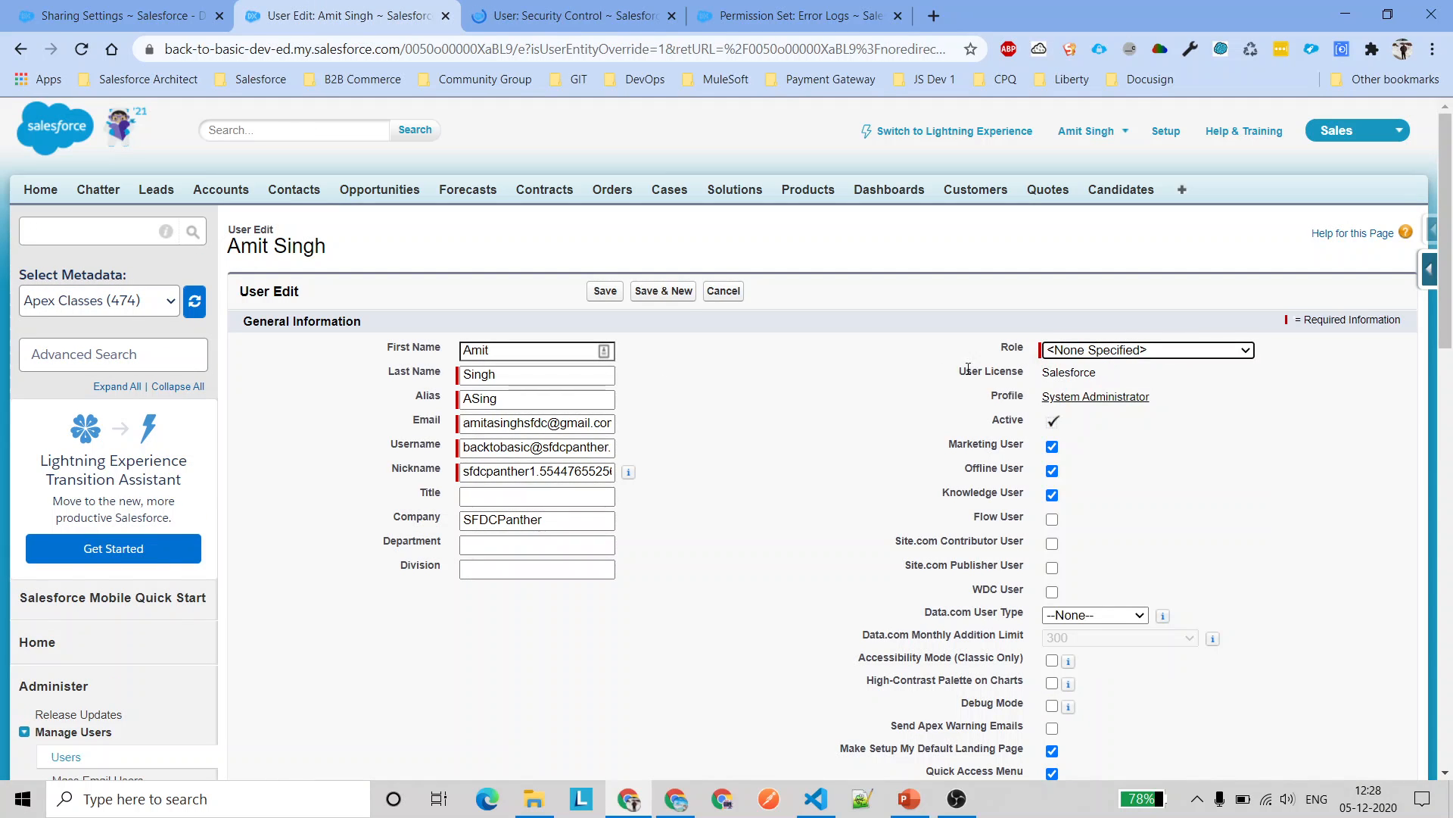
{"action": "left_click", "coordinate": [605, 291]}
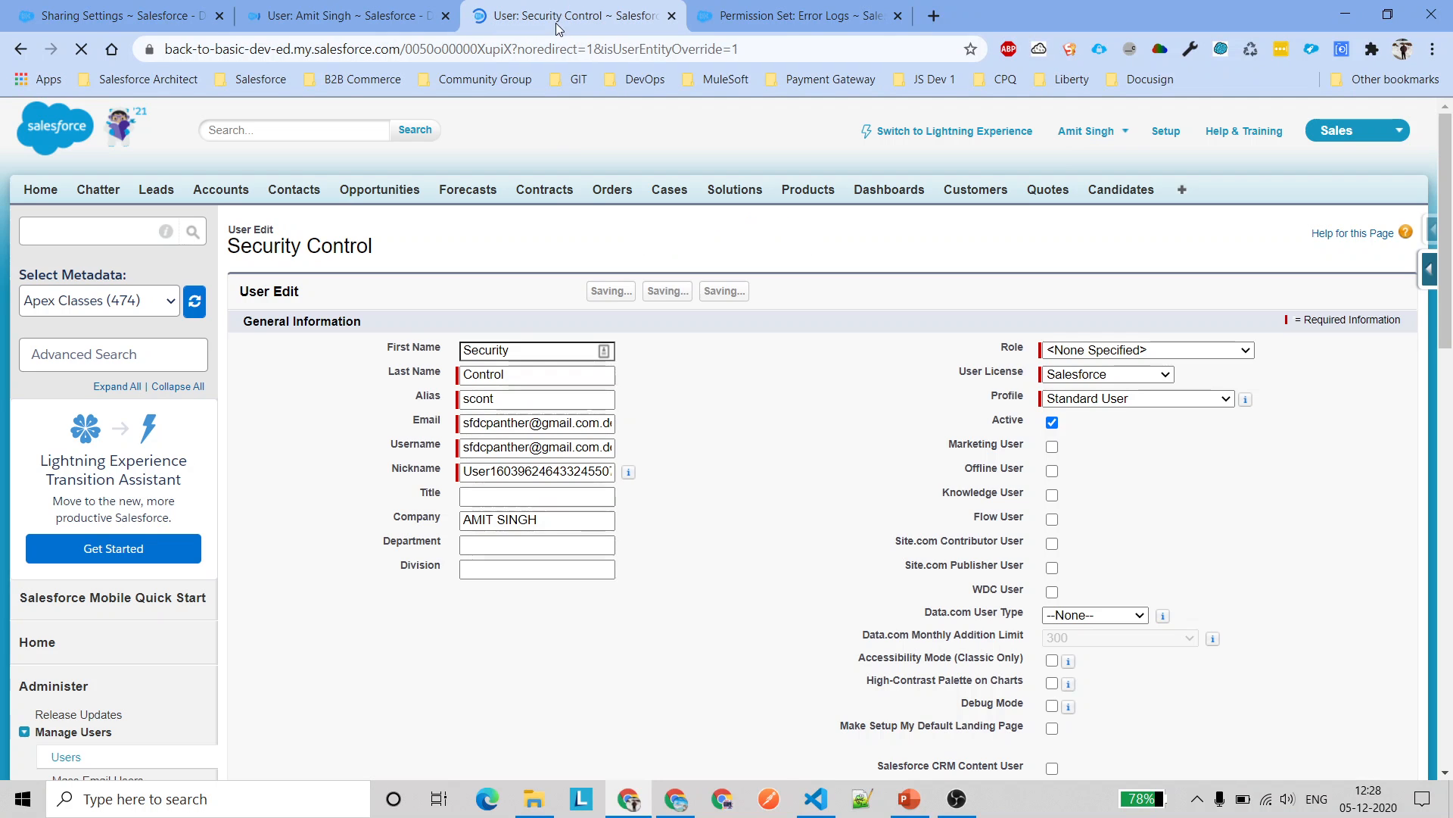
{"action": "left_click", "coordinate": [333, 15]}
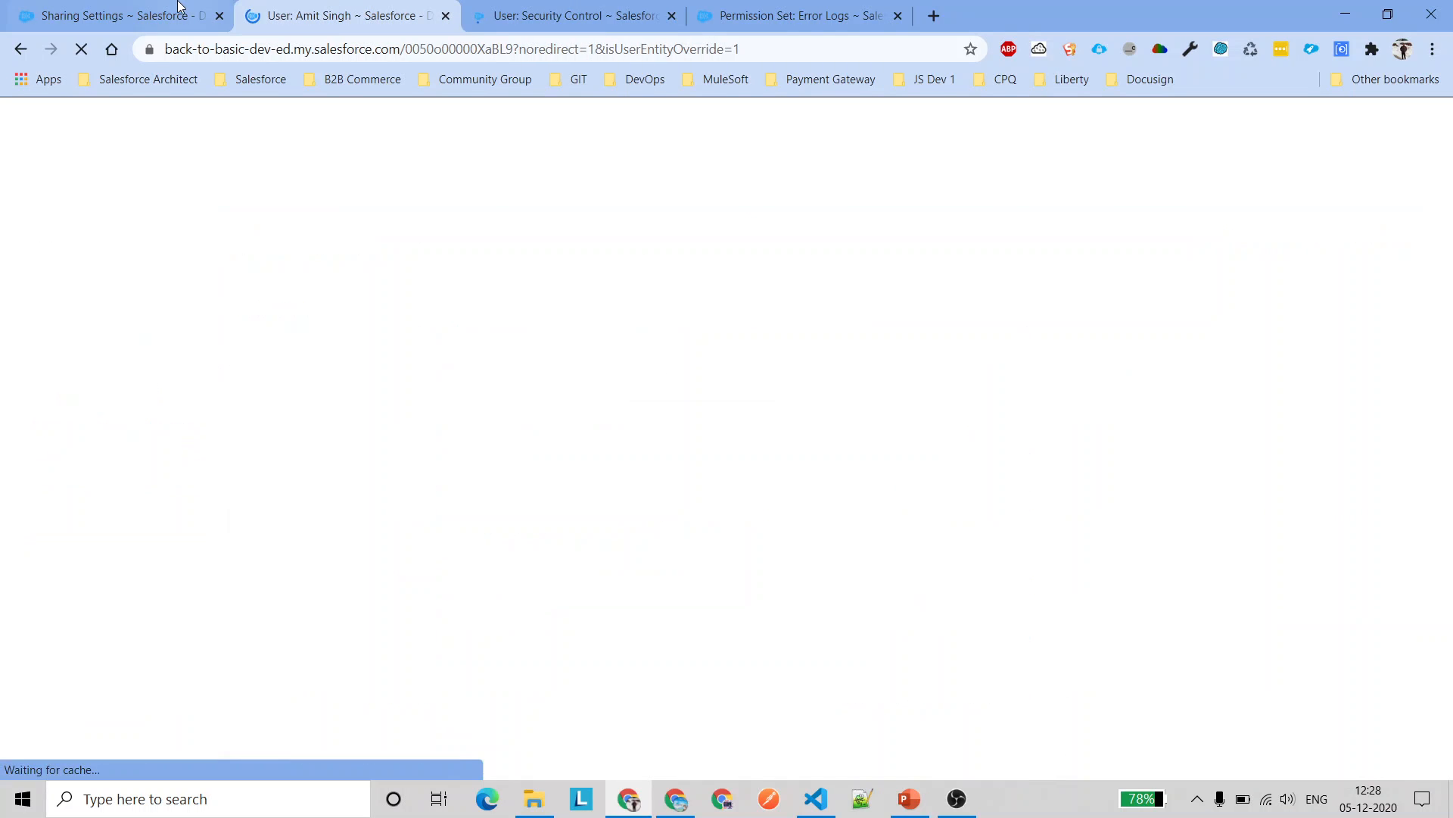
Refresh the Error Logs list in the standard user's browser session and open record LOG - 001113
{"action": "left_click", "coordinate": [676, 798]}
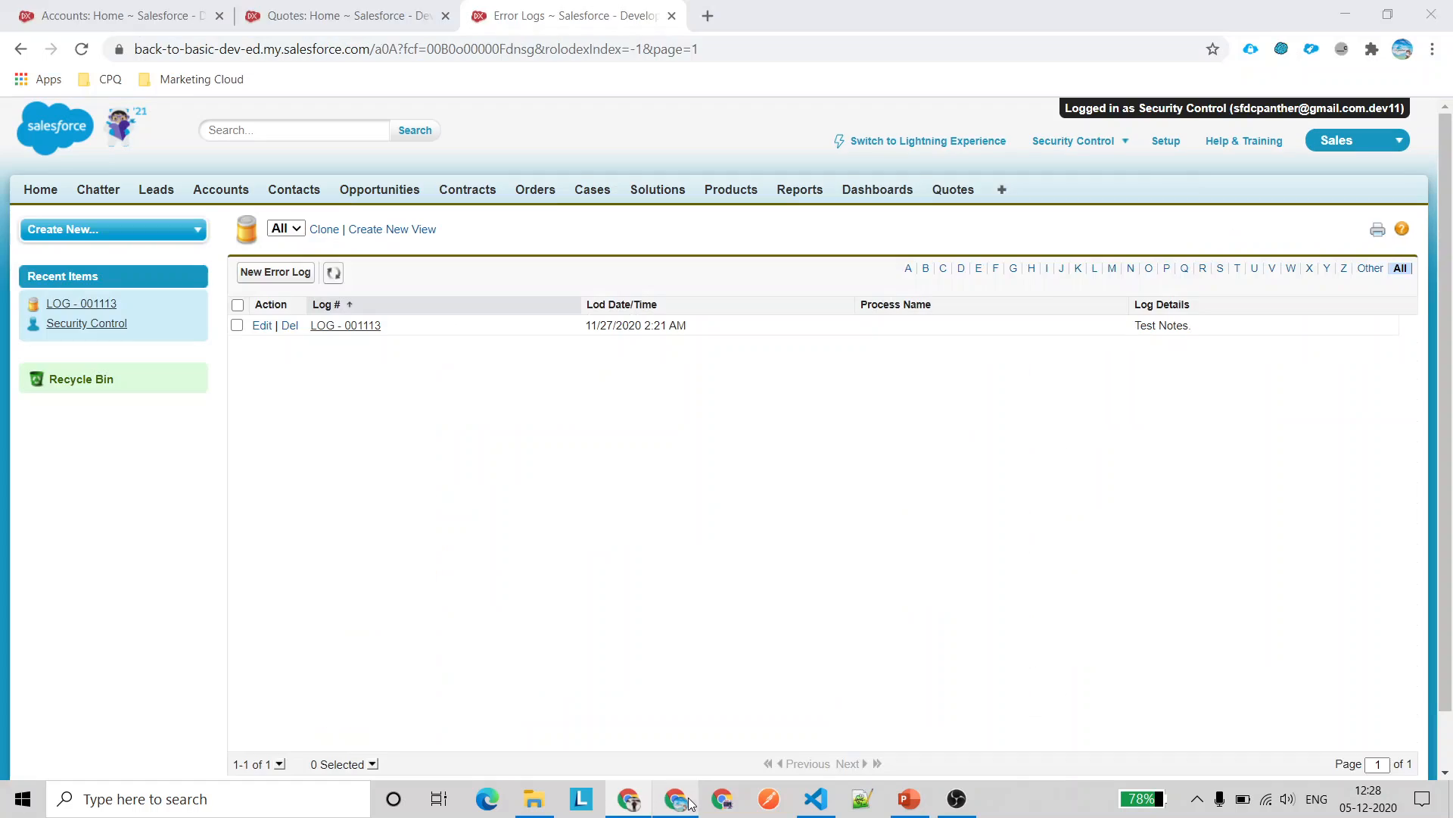
{"action": "left_click", "coordinate": [333, 272]}
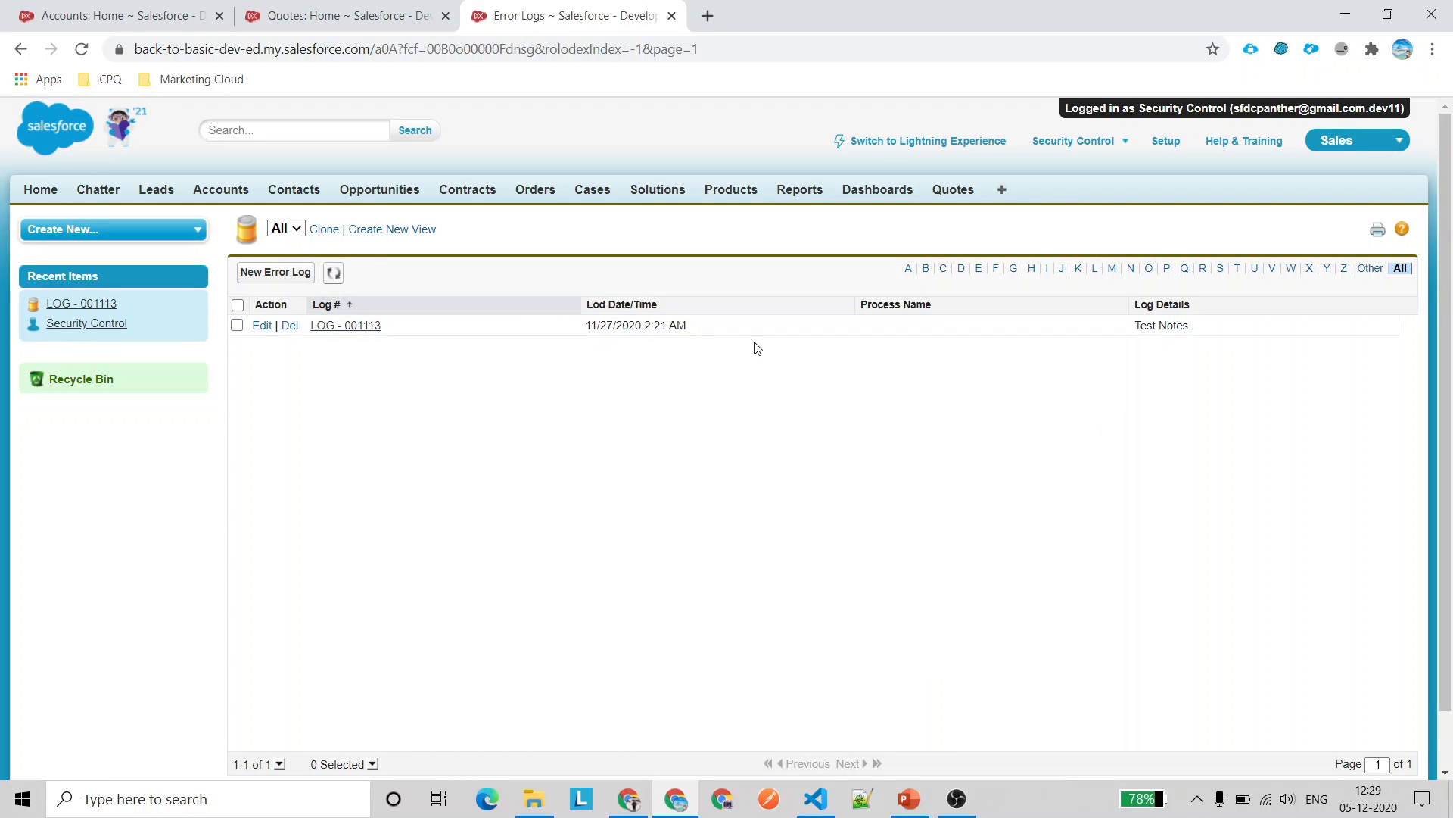
{"action": "left_click", "coordinate": [330, 328]}
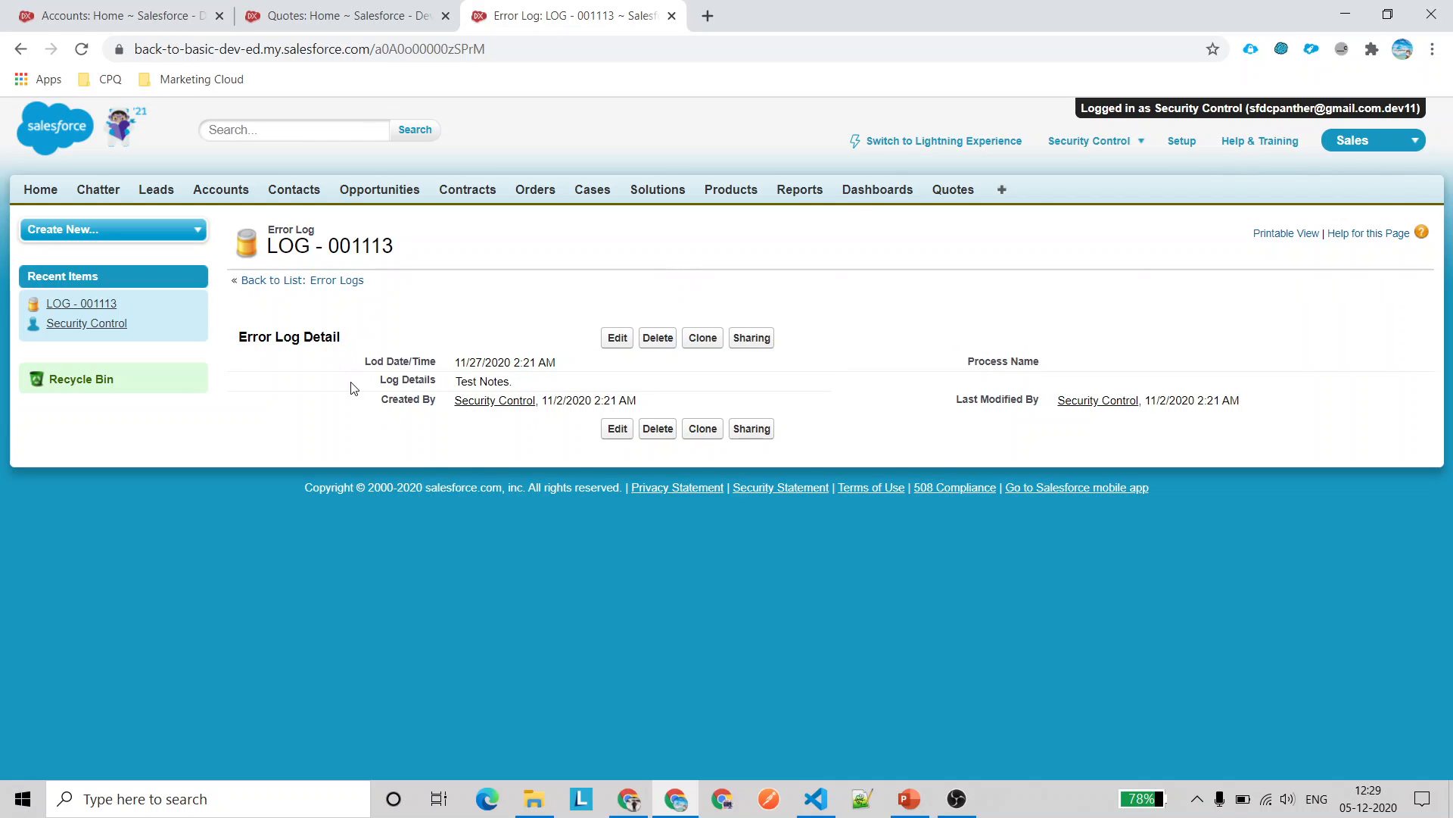
Return to the administrator's Sharing Settings page and review the Error Log Sharing Rules section
{"action": "left_click", "coordinate": [629, 797]}
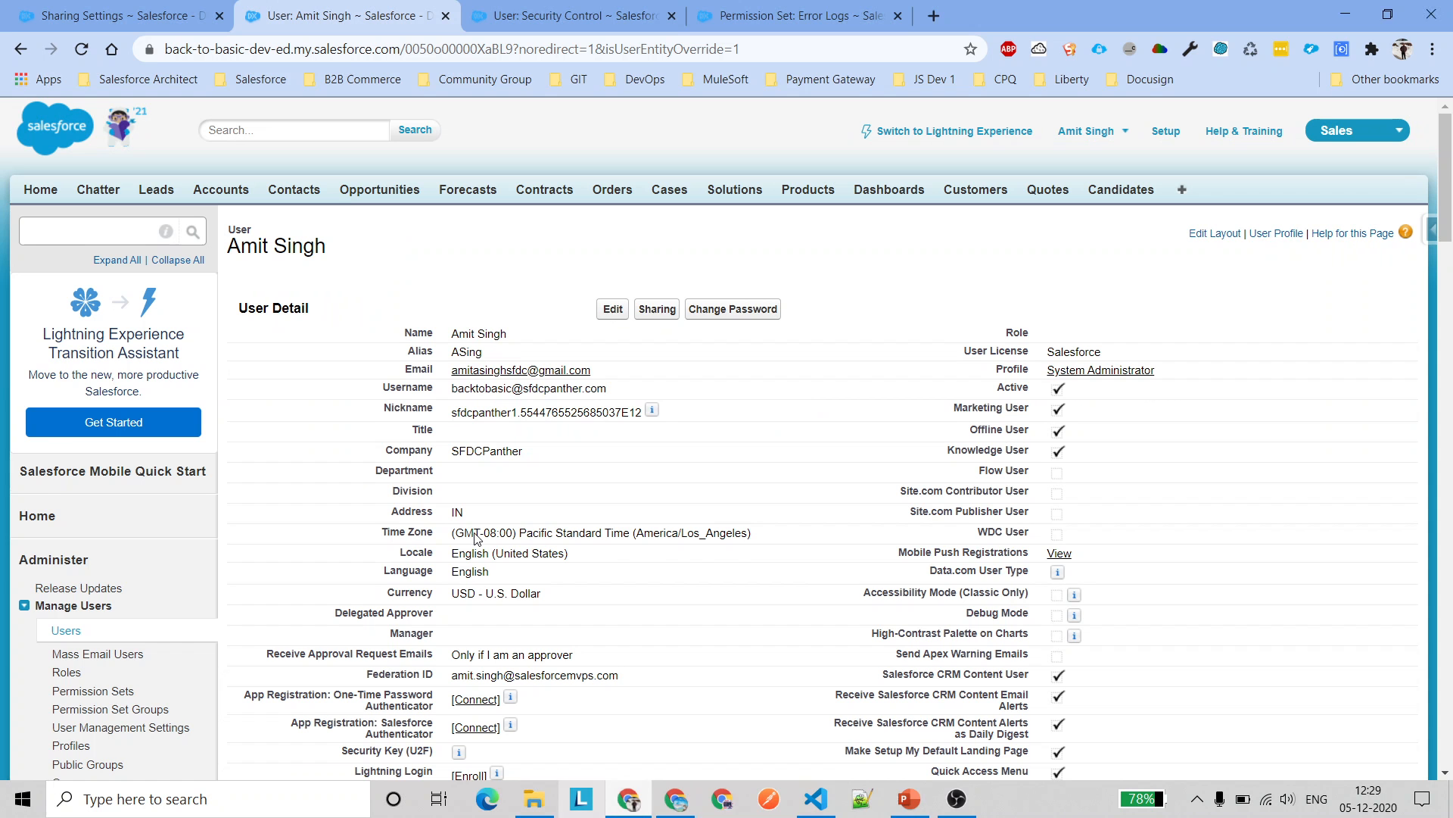
{"action": "left_click", "coordinate": [143, 6]}
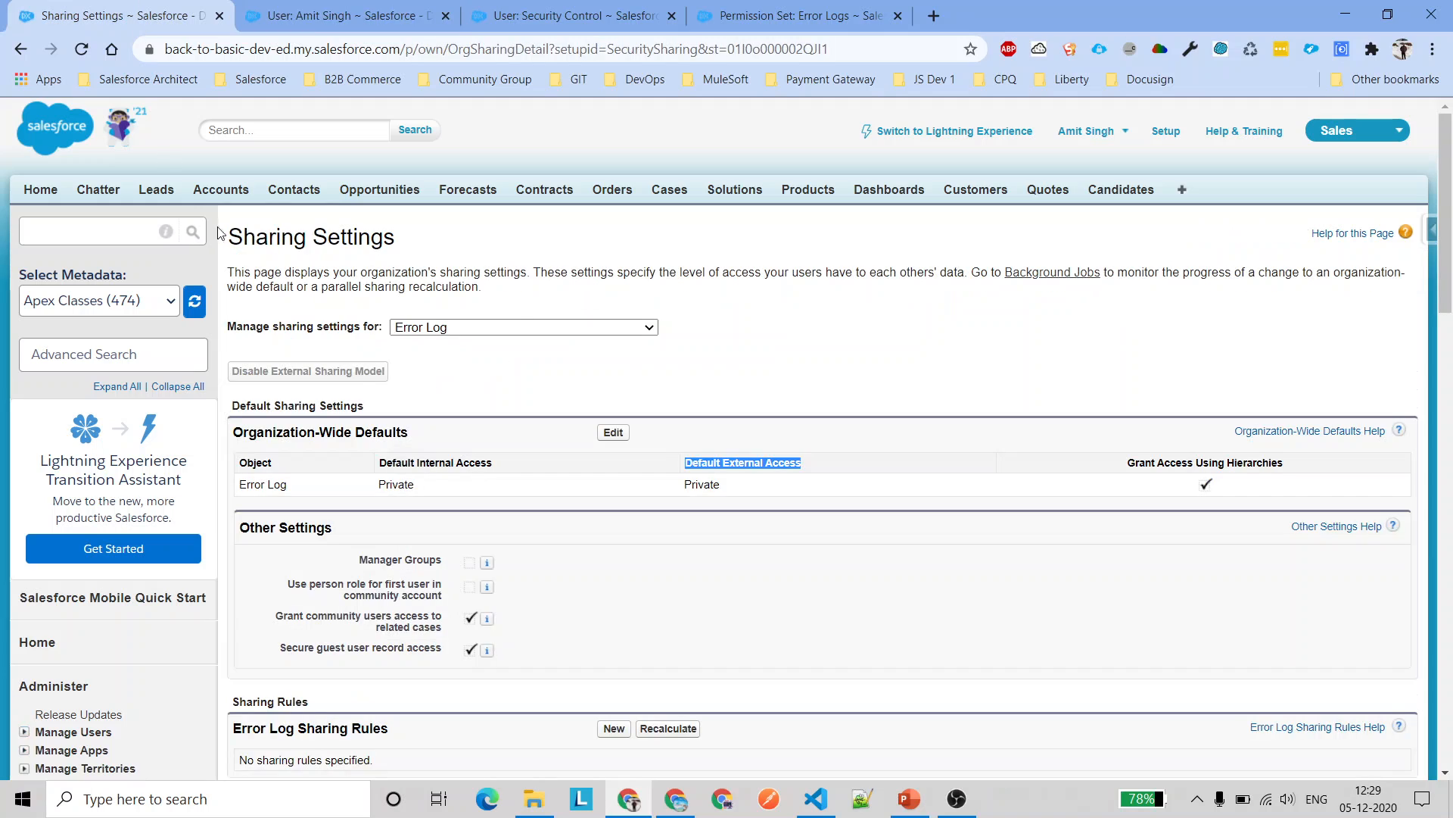
{"action": "left_click_drag", "start_coordinate": [225, 239], "coordinate": [429, 241]}
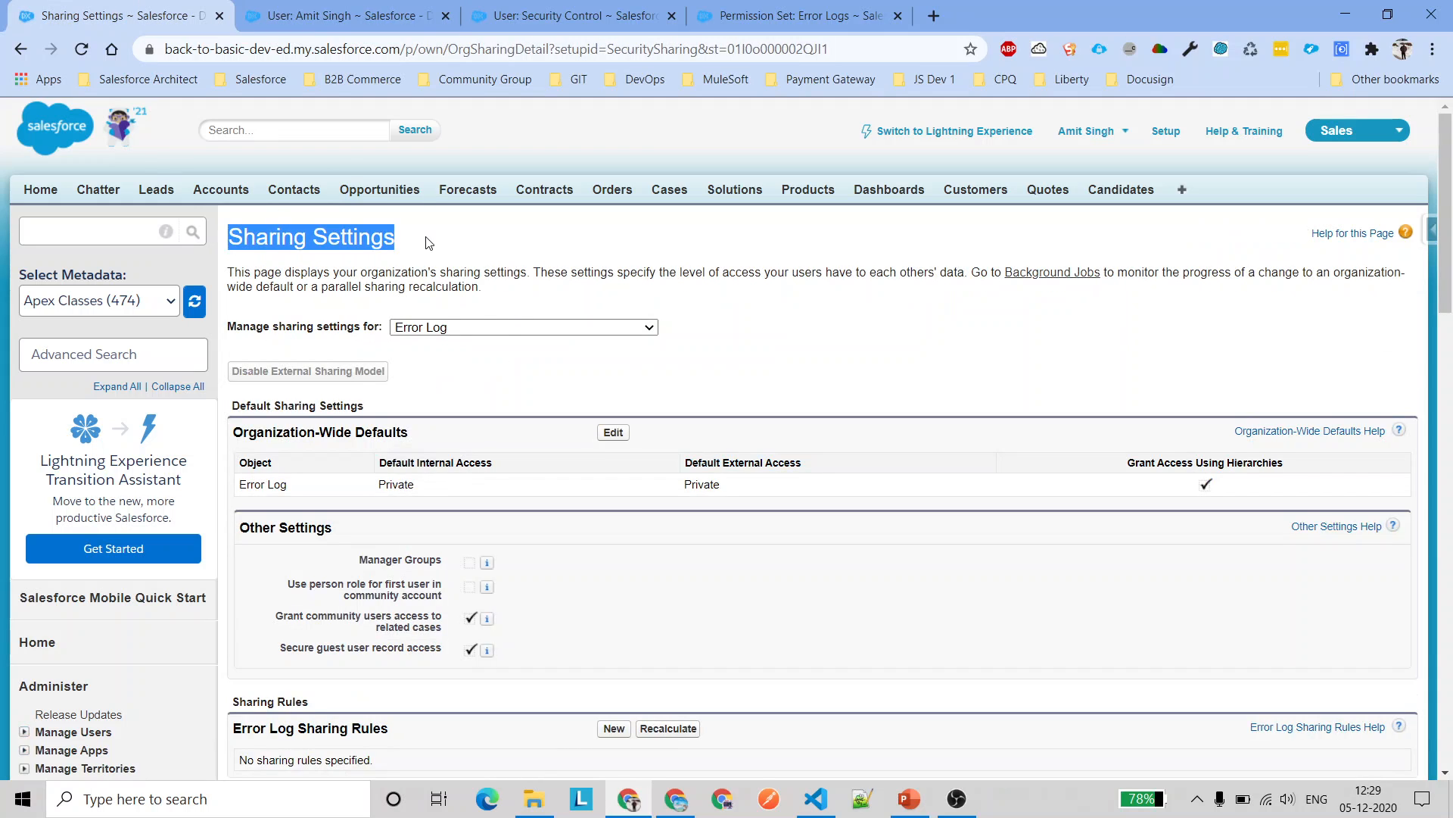
{"action": "left_click", "coordinate": [739, 308]}
{"action": "scroll", "coordinate": [738, 309], "scroll_direction": "down", "scroll_amount": 2}
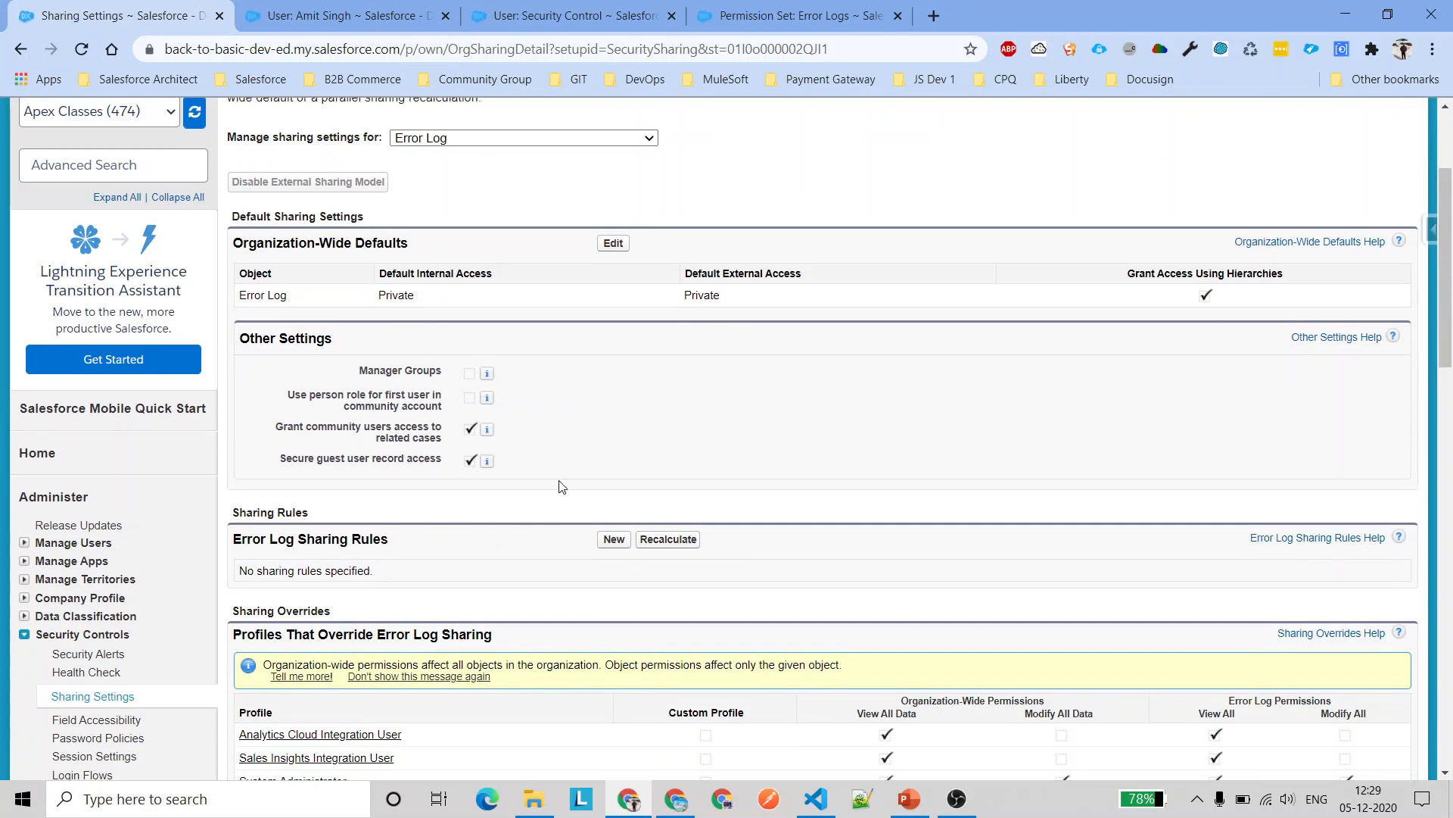
{"action": "triple_click", "coordinate": [259, 538]}
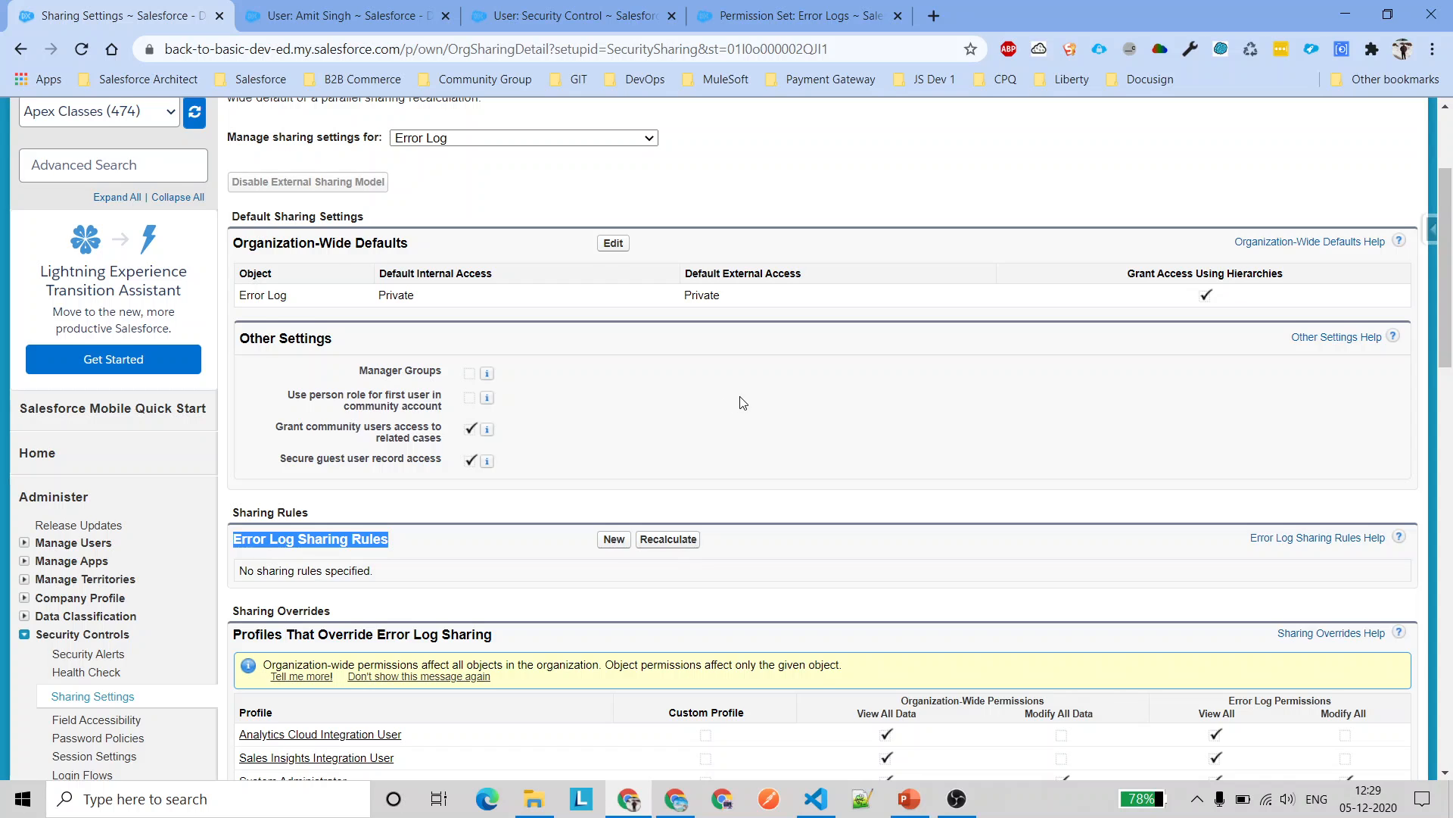
{"action": "scroll", "coordinate": [743, 402], "scroll_direction": "up", "scroll_amount": 1}
Browse the objects available under Manage sharing settings for and choose Error Log
{"action": "left_click", "coordinate": [523, 233]}
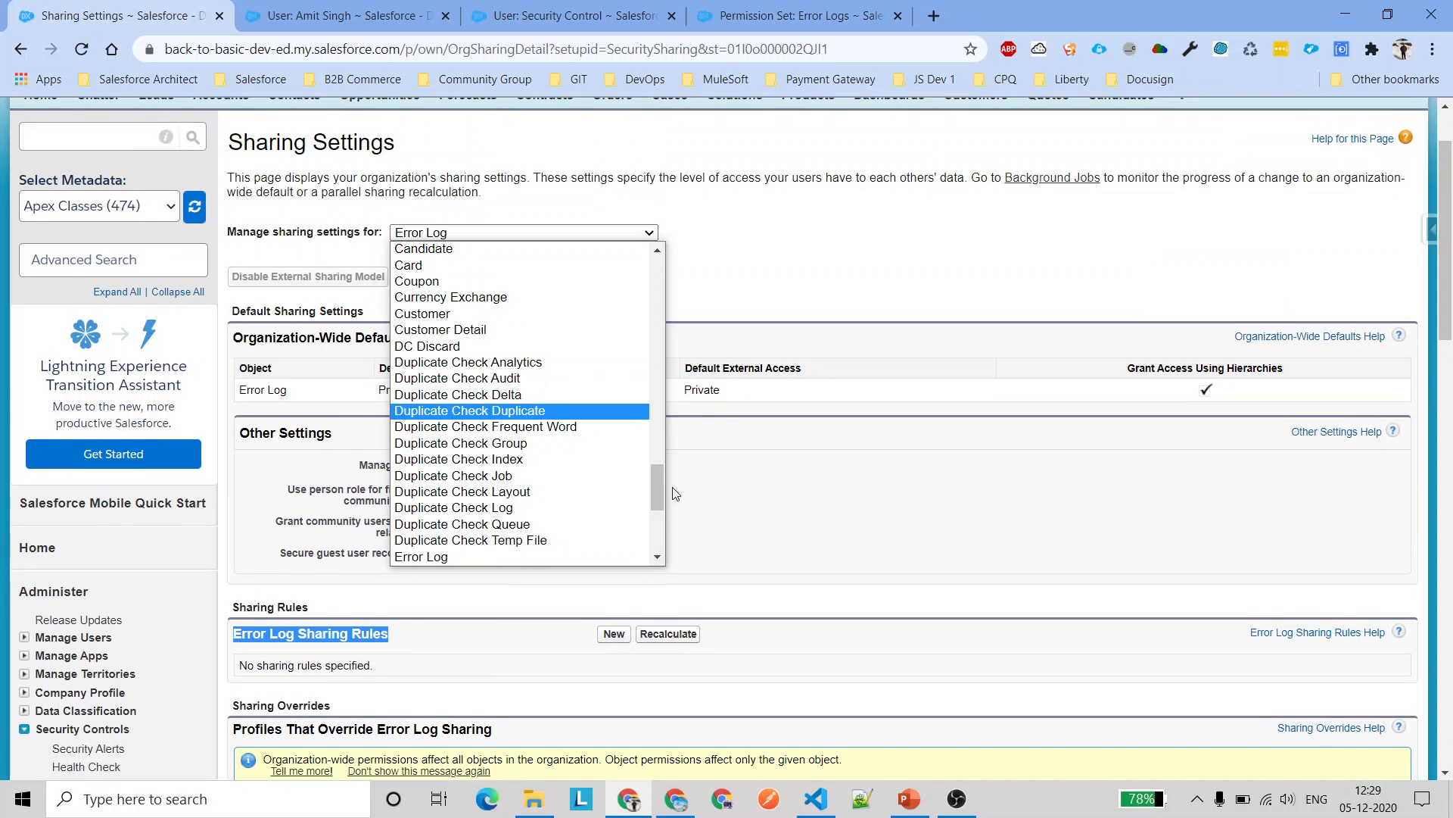
{"action": "left_click_drag", "start_coordinate": [662, 489], "coordinate": [679, 286]}
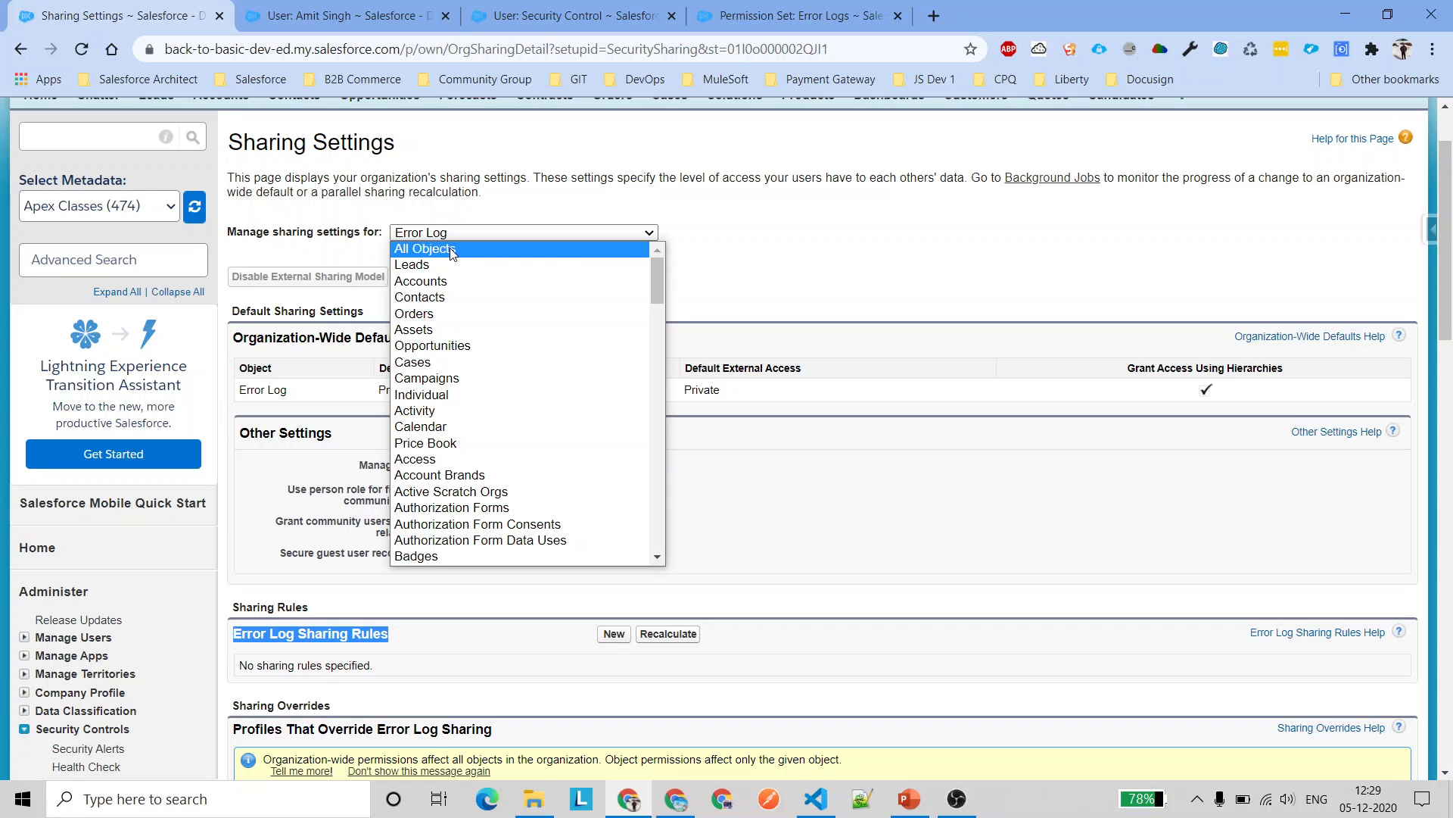
{"action": "type", "text": "er"}
{"action": "key", "text": "Return"}
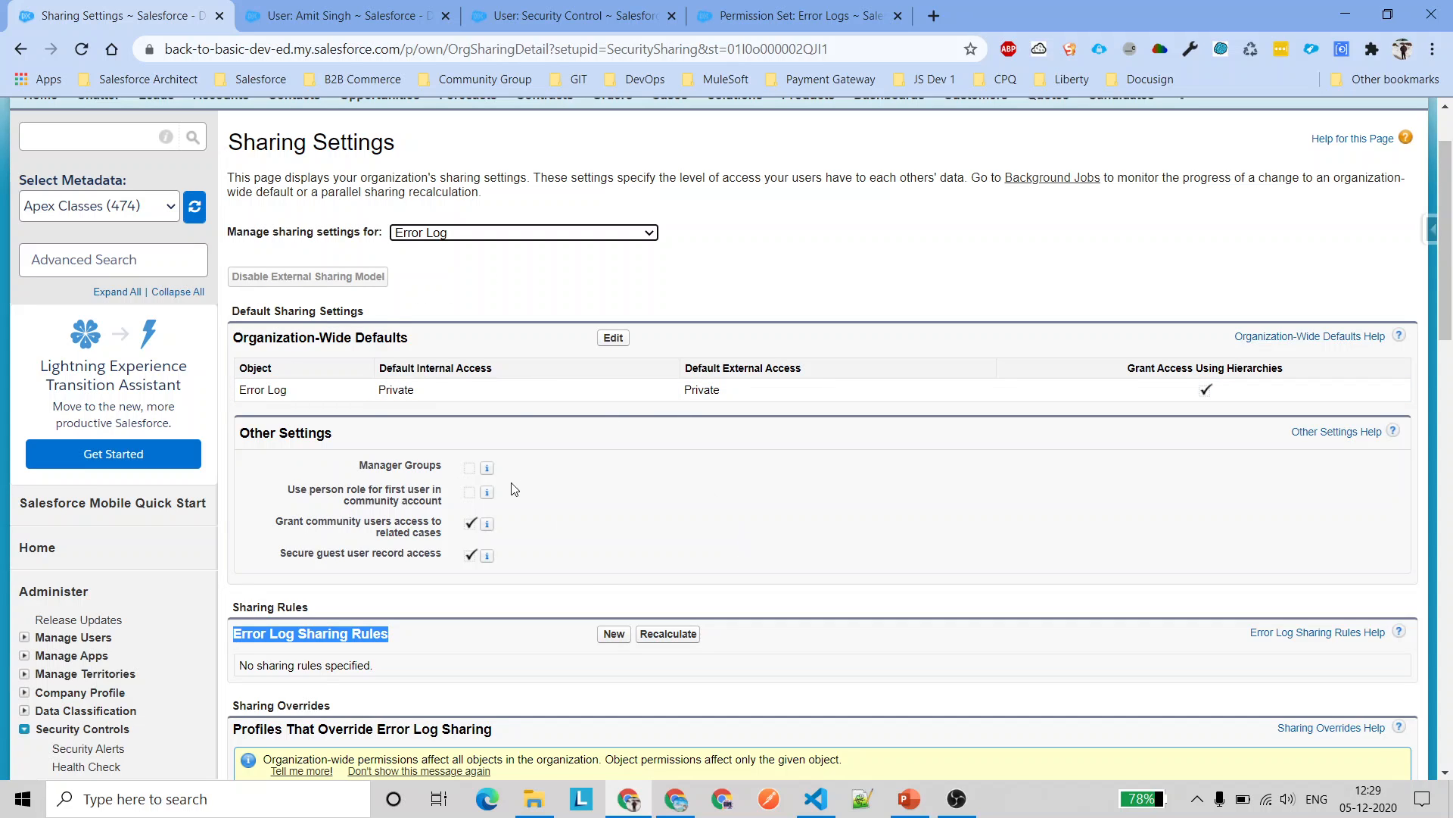
{"action": "left_click", "coordinate": [569, 486]}
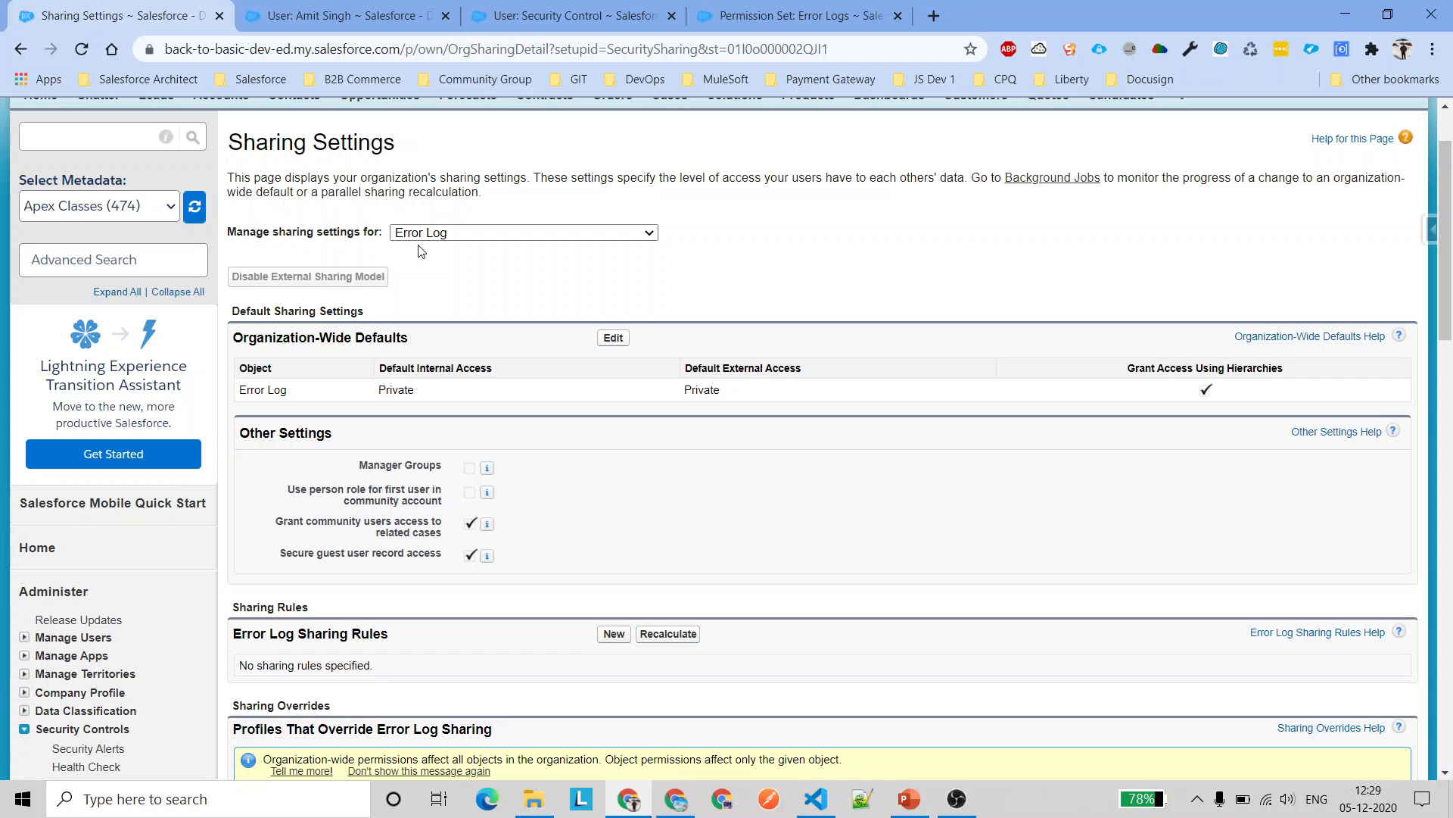
Switch the managed sharing settings to All Objects
{"action": "left_click_drag", "start_coordinate": [231, 231], "coordinate": [413, 235]}
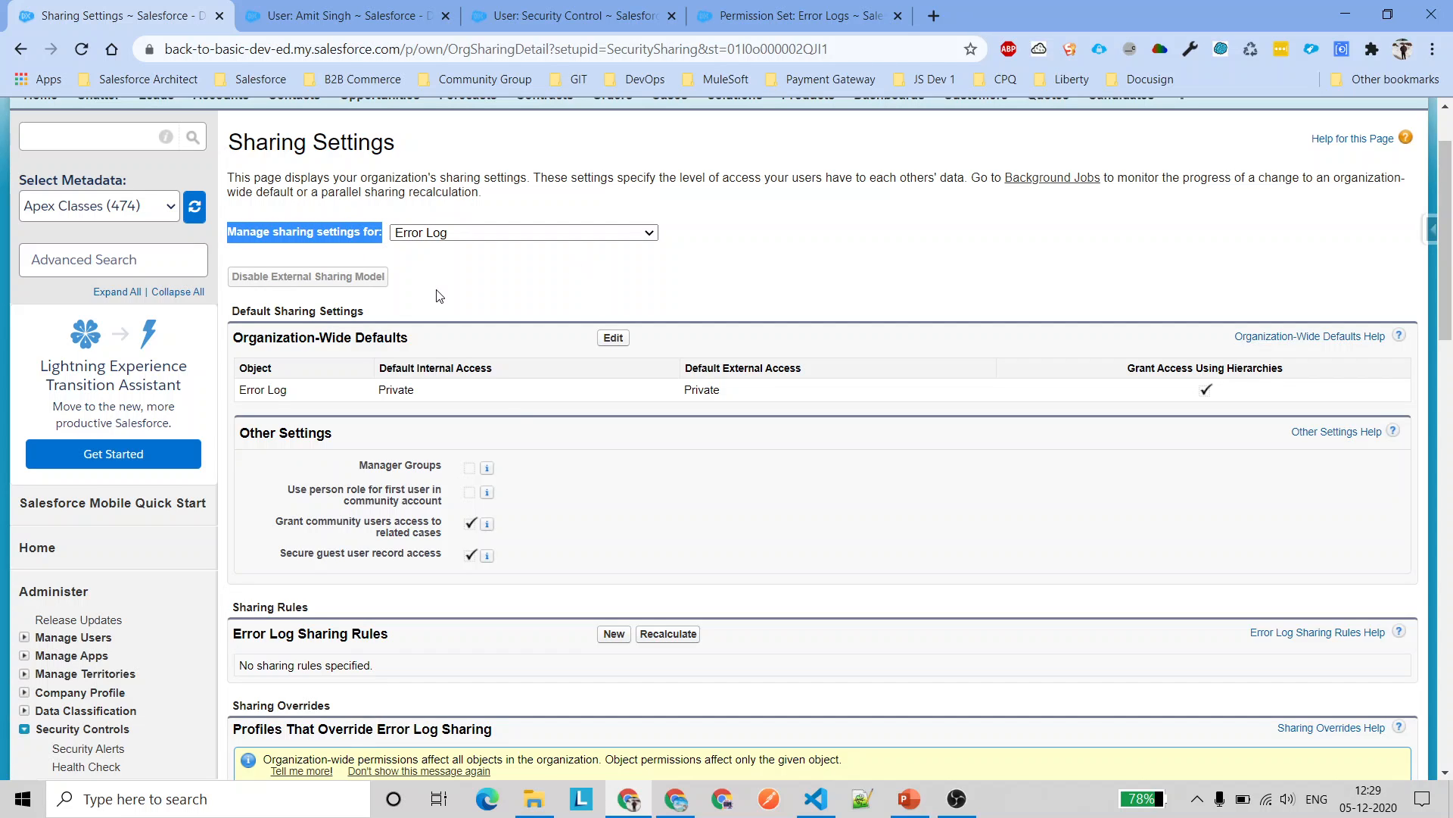
{"action": "left_click", "coordinate": [477, 386]}
{"action": "left_click", "coordinate": [448, 235]}
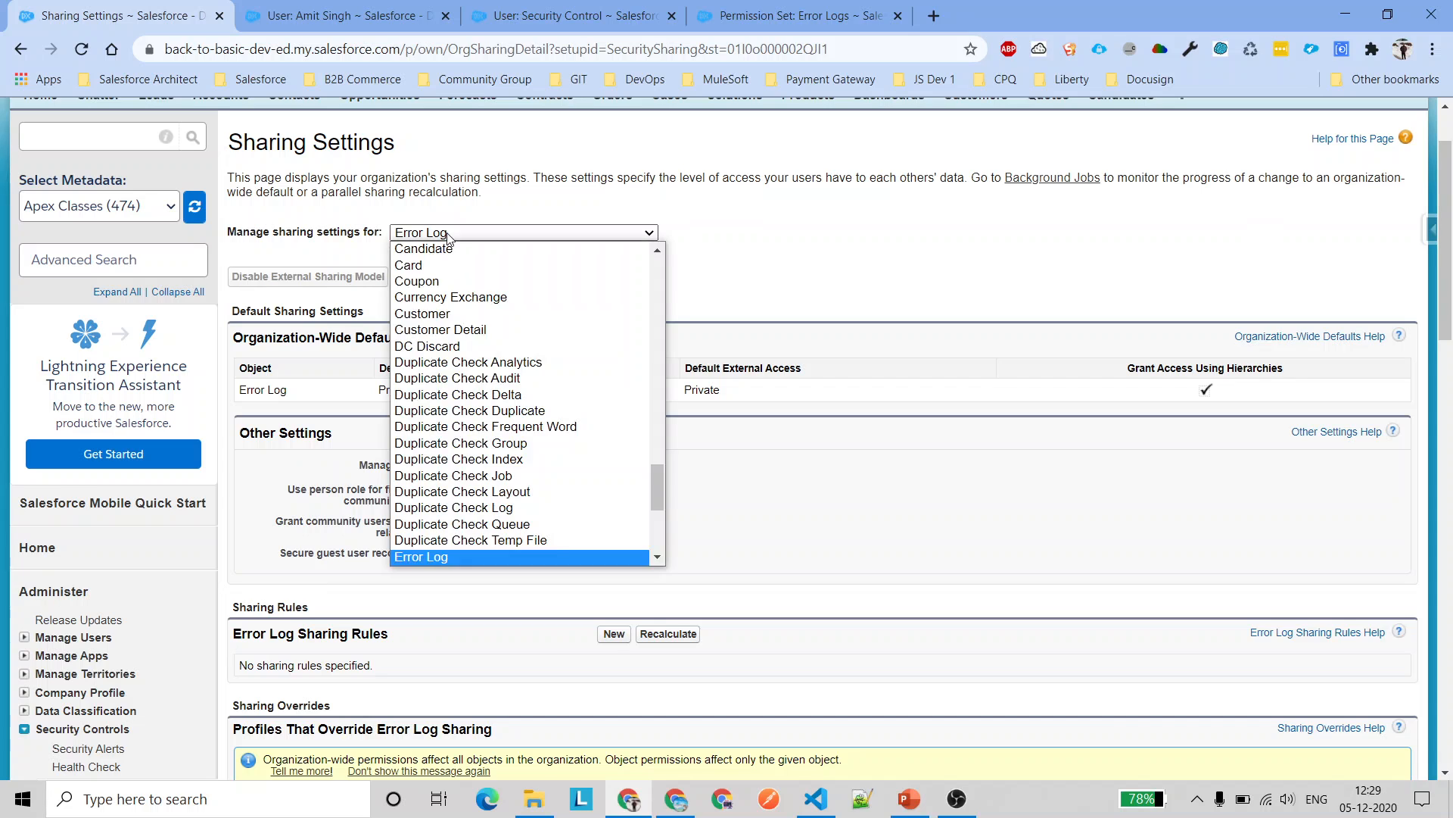
{"action": "left_click_drag", "start_coordinate": [656, 469], "coordinate": [652, 259]}
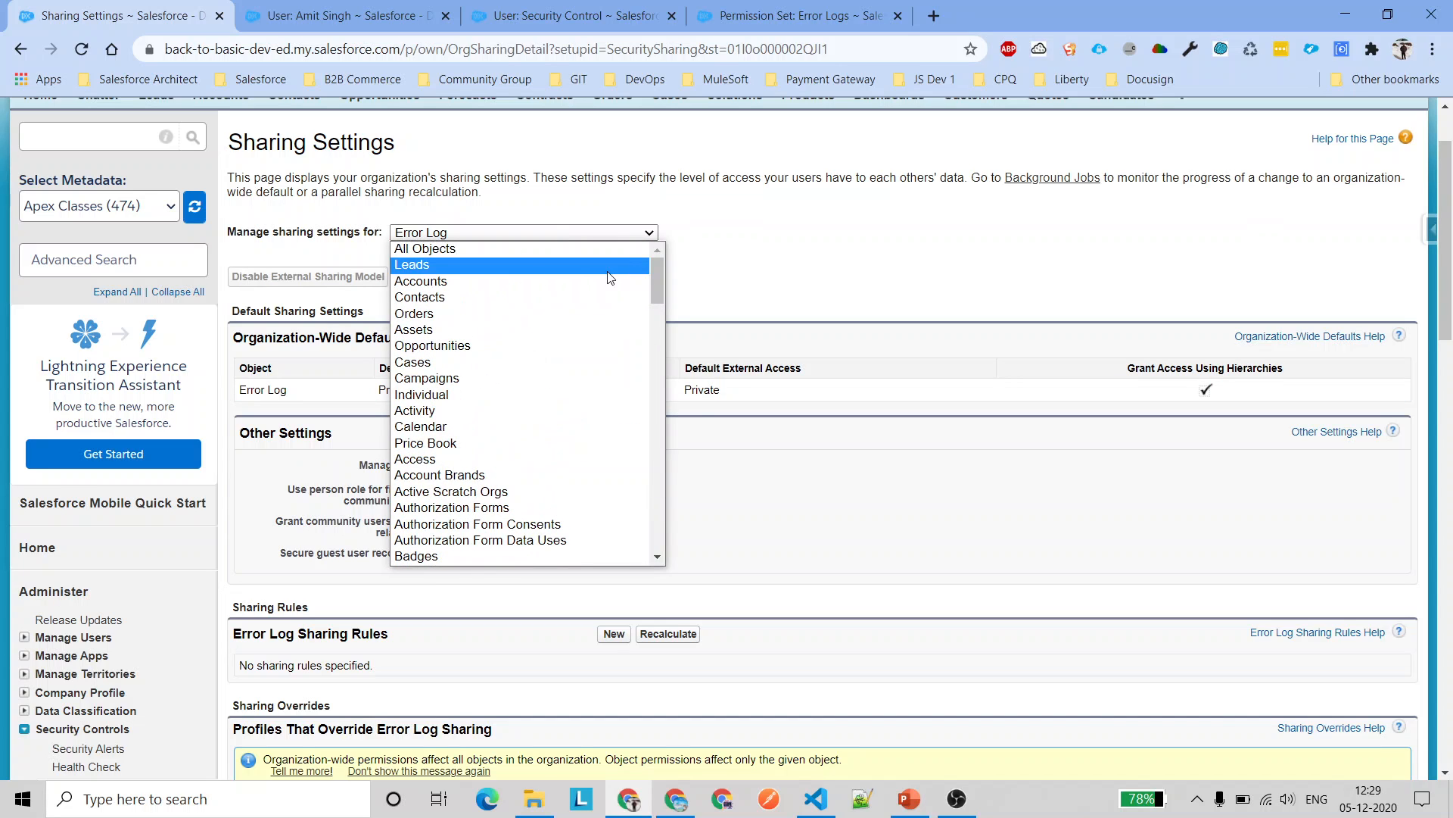
{"action": "left_click", "coordinate": [460, 249]}
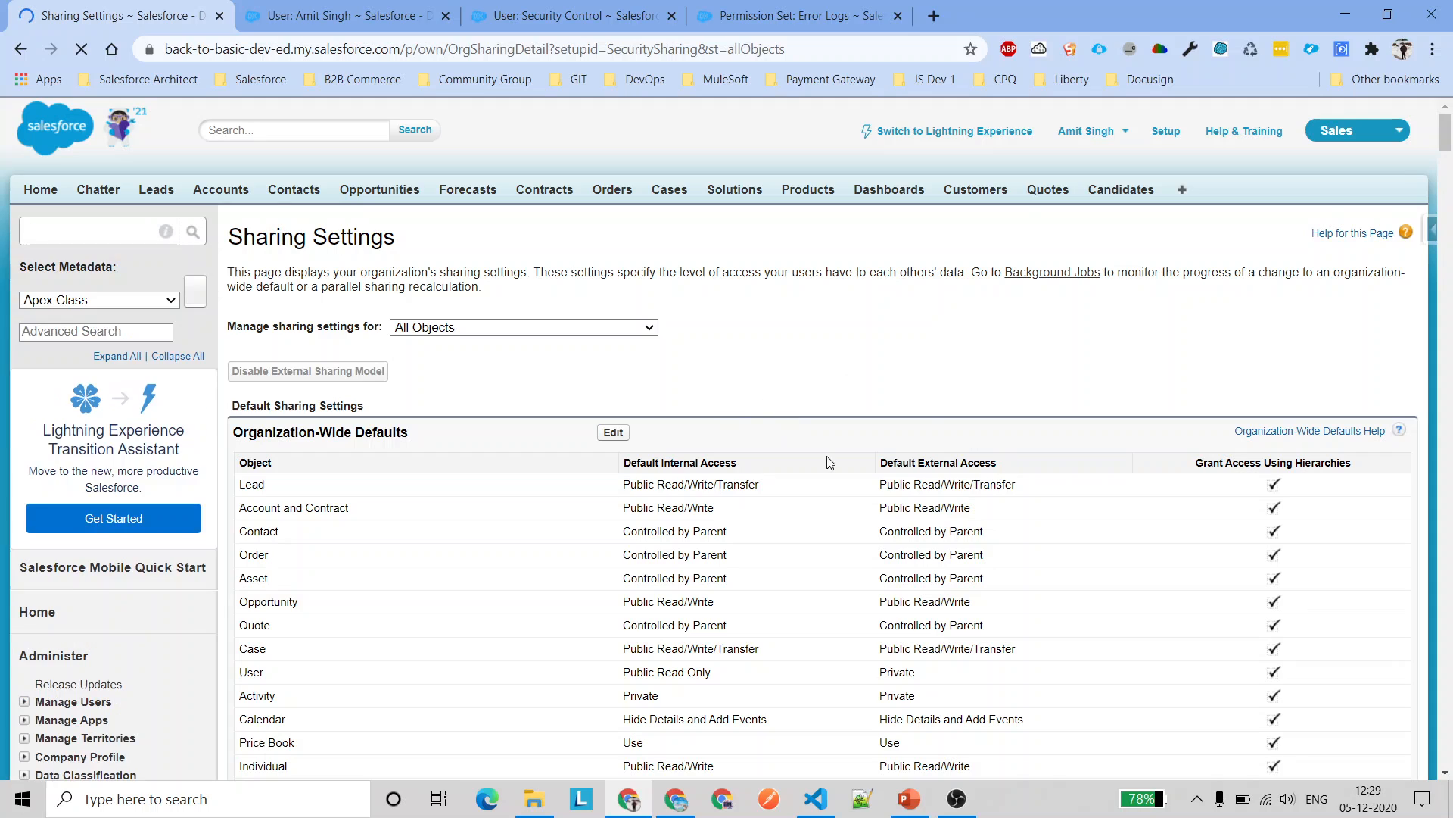
Switch the managed sharing settings to the Error Log object and bring its Sharing Rules section into view
{"action": "left_click", "coordinate": [580, 326]}
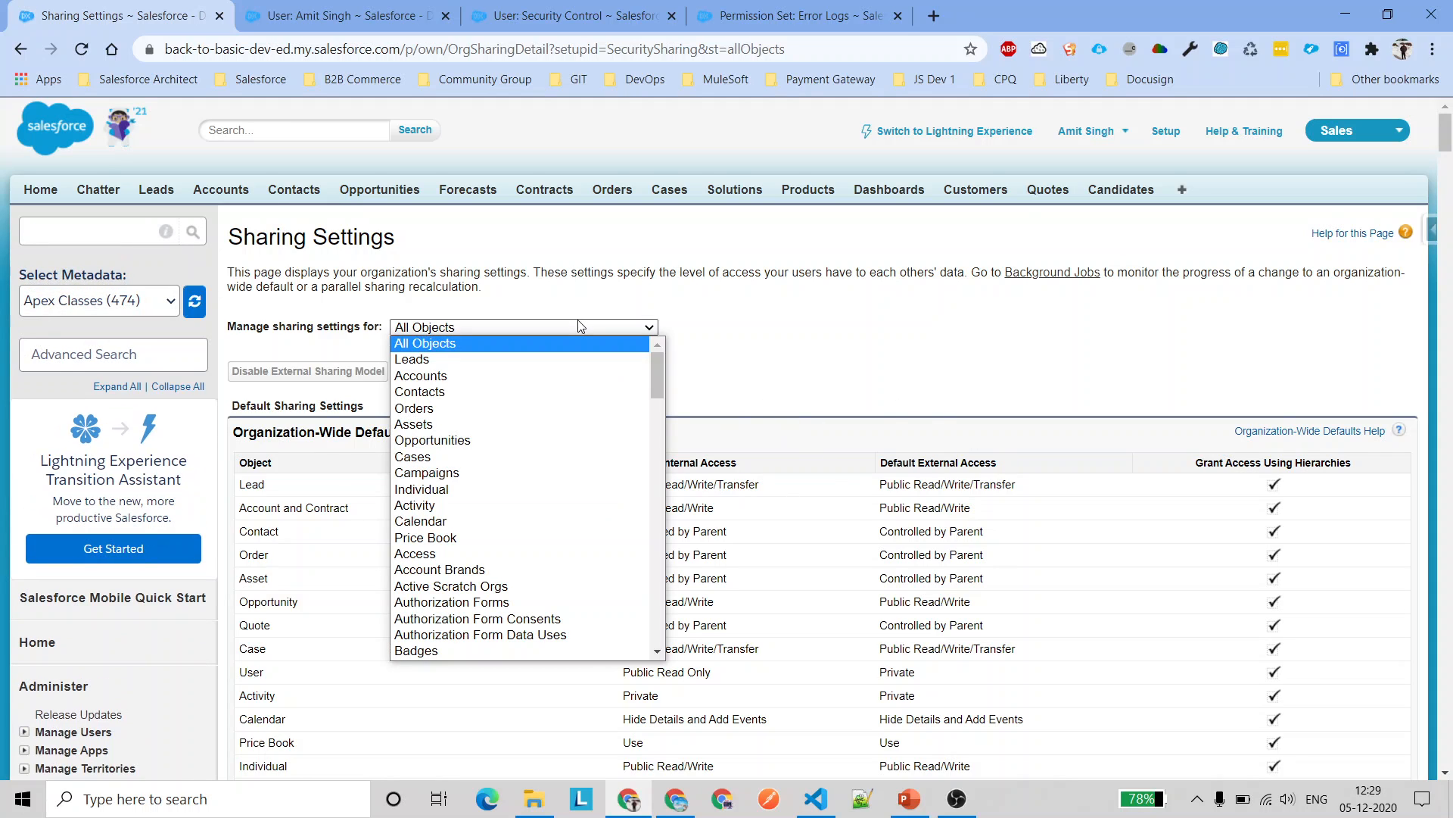
{"action": "type", "text": "Error Log"}
{"action": "key", "text": "Return"}
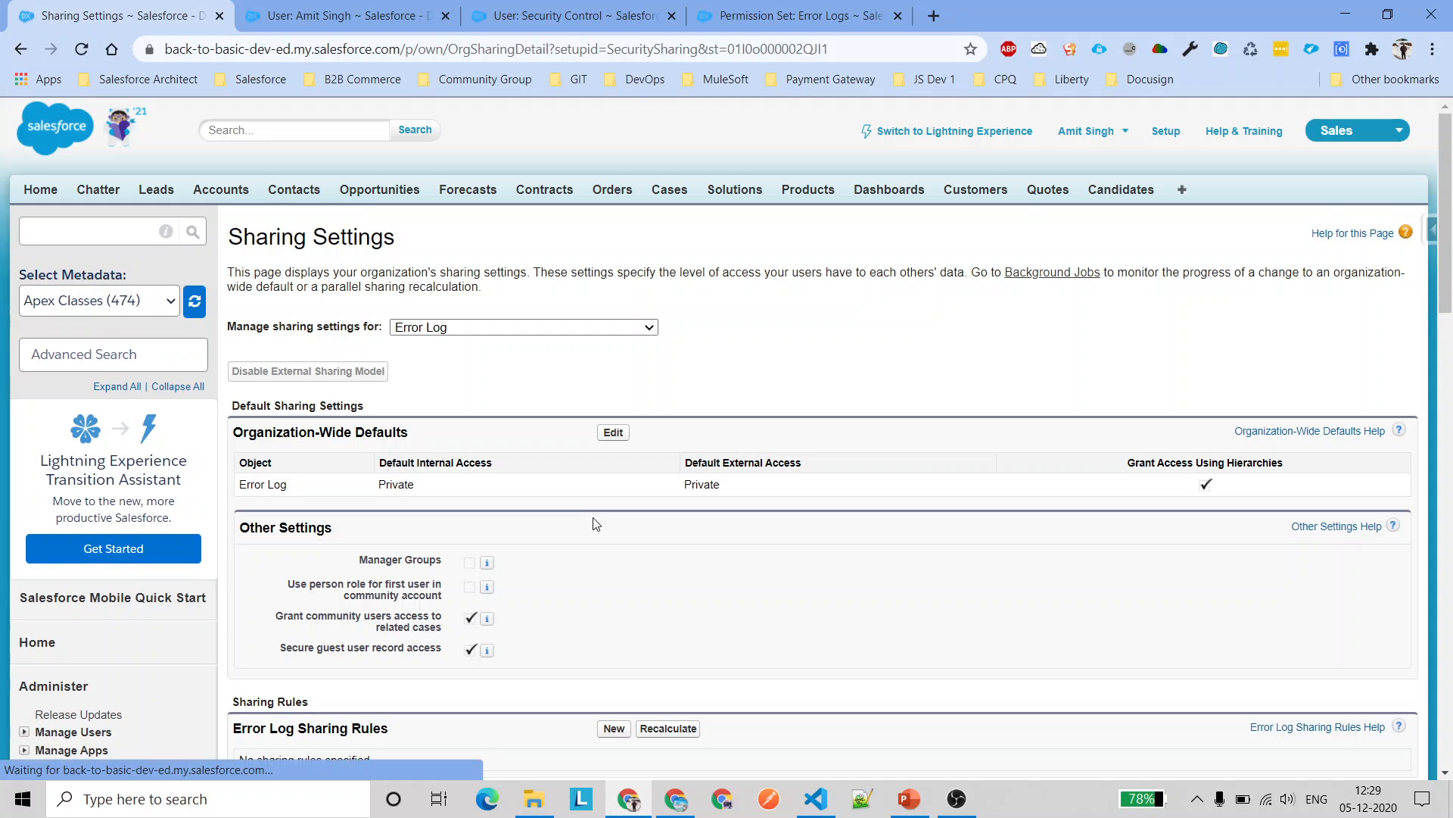
{"action": "scroll", "coordinate": [581, 536], "scroll_direction": "down", "scroll_amount": 3}
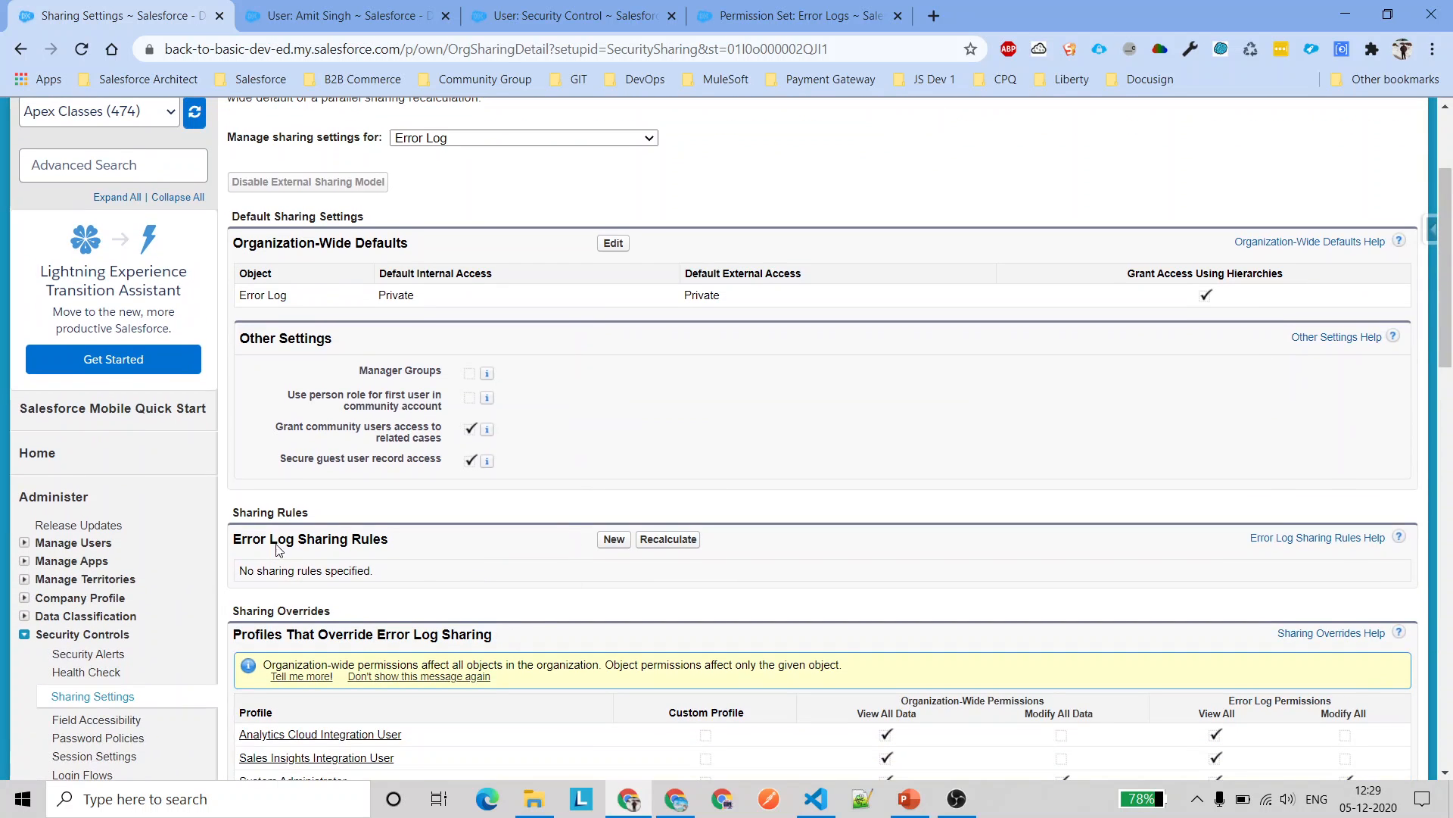
Start a new sharing rule from the Error Log Sharing Rules section
{"action": "left_click_drag", "start_coordinate": [230, 546], "coordinate": [421, 545]}
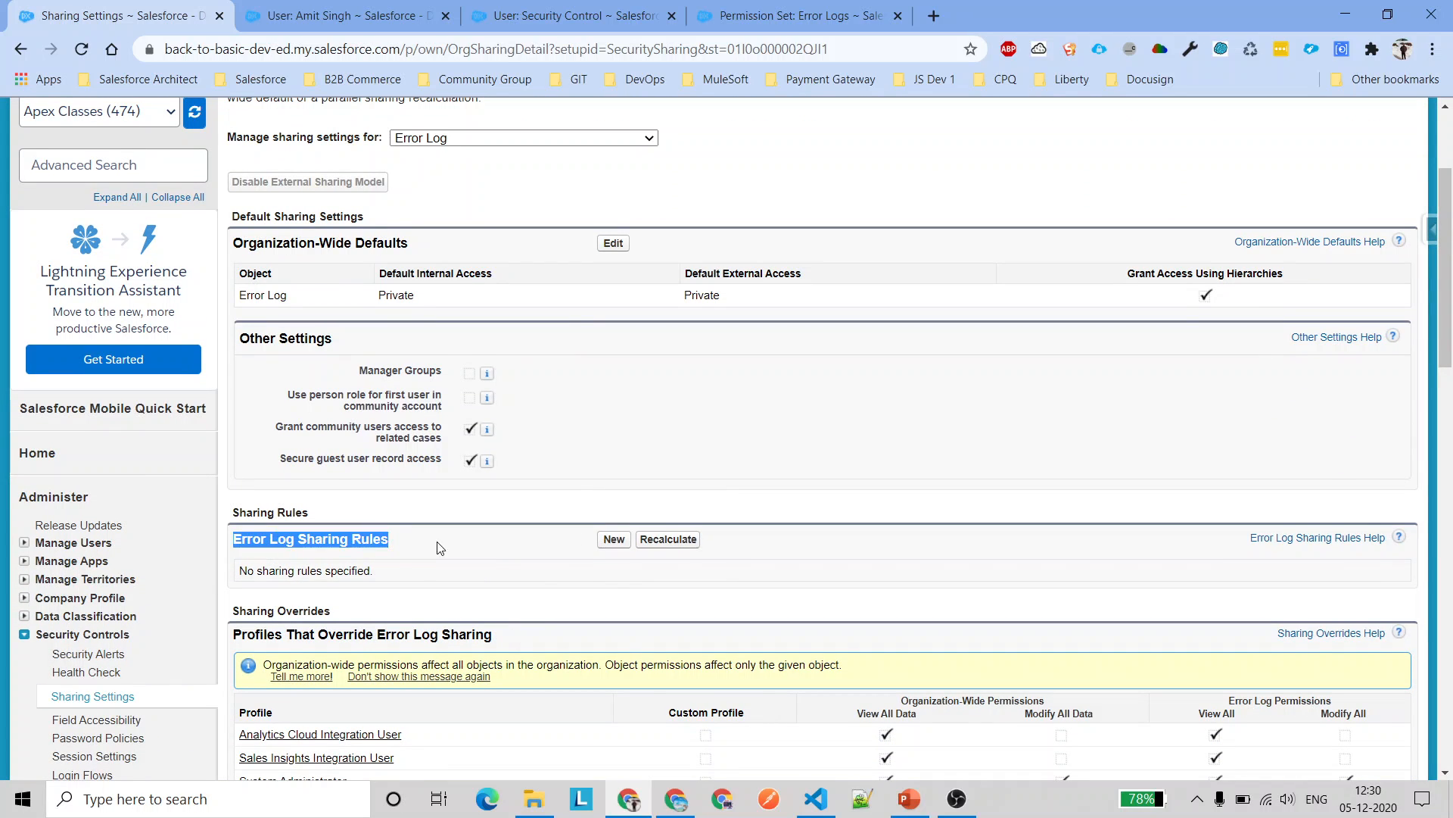
{"action": "left_click", "coordinate": [284, 535]}
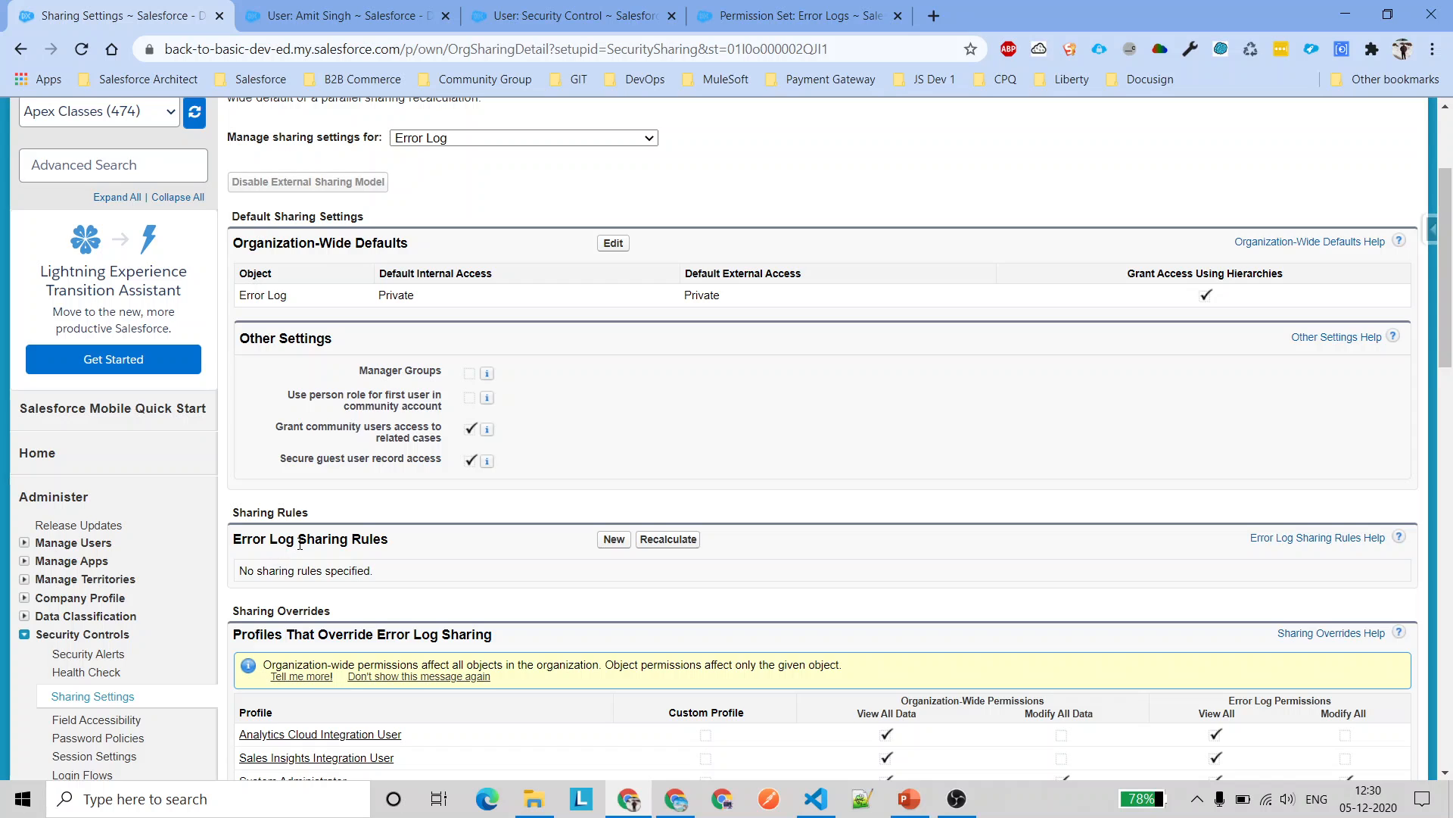
{"action": "left_click_drag", "start_coordinate": [298, 540], "coordinate": [417, 546]}
{"action": "left_click", "coordinate": [614, 539]}
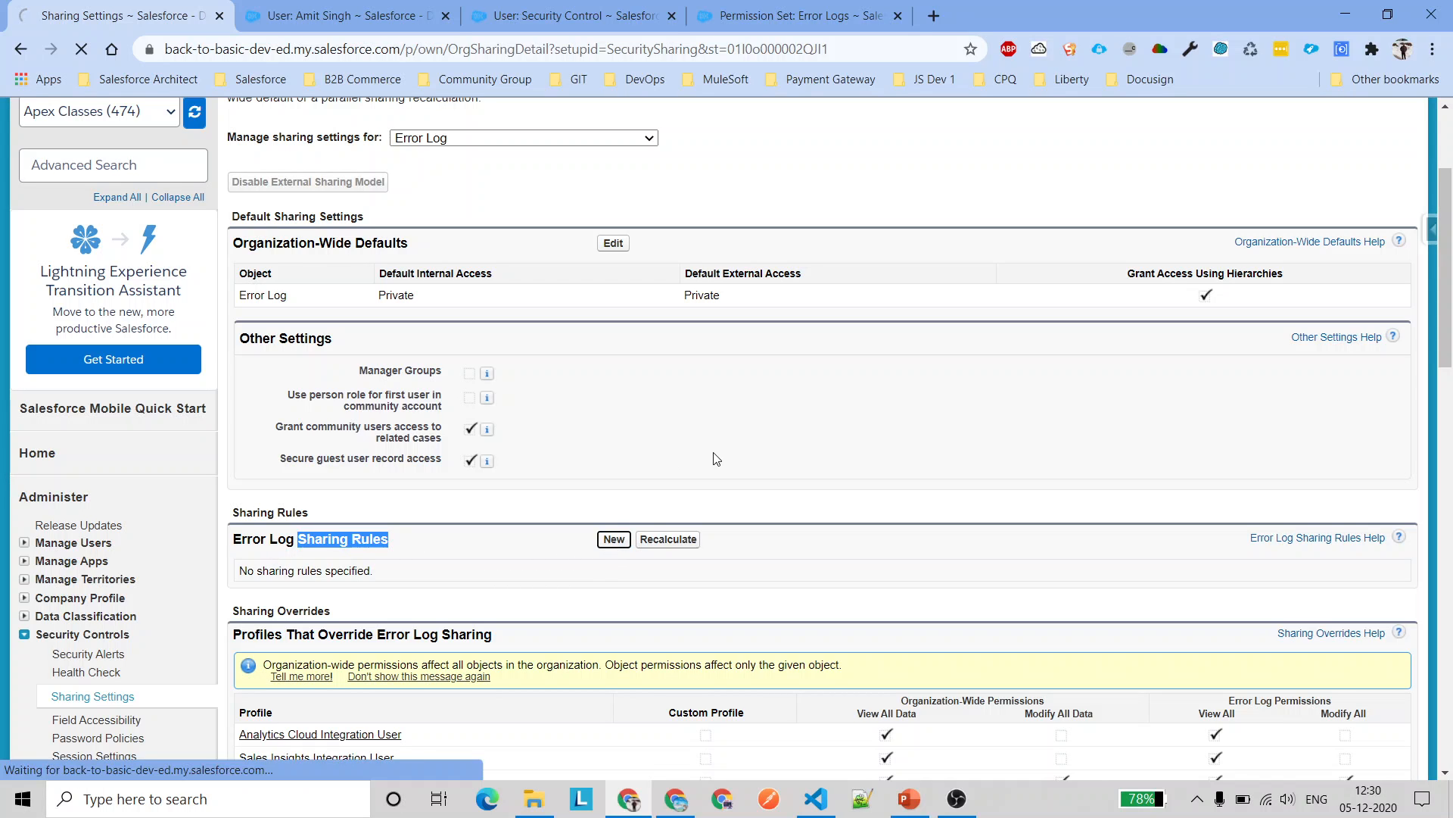
{"action": "scroll", "coordinate": [714, 440], "scroll_direction": "down", "scroll_amount": 1}
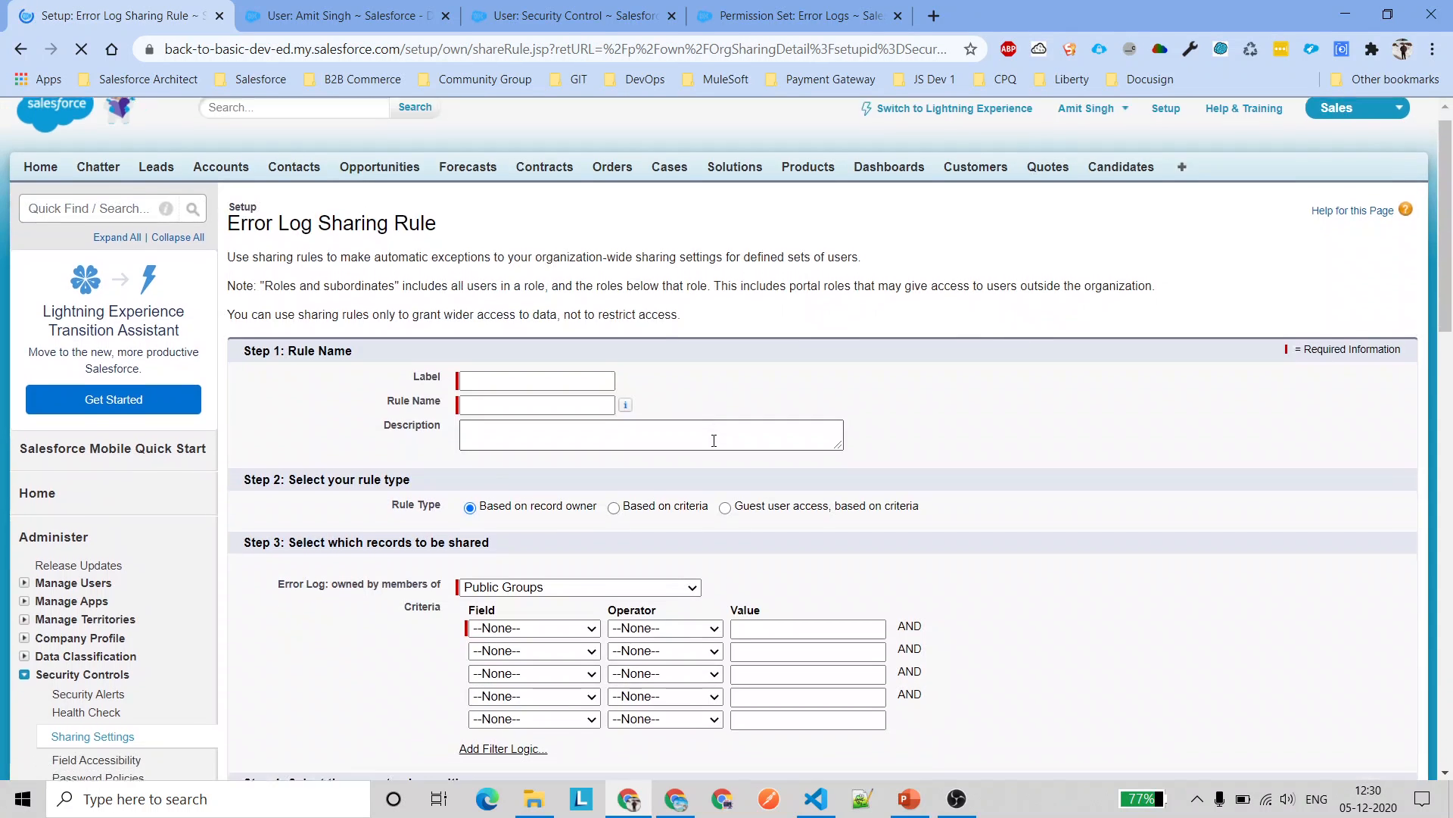
Review the sharing rule form's name fields, the three rule types and the Share with options
{"action": "left_click", "coordinate": [509, 332]}
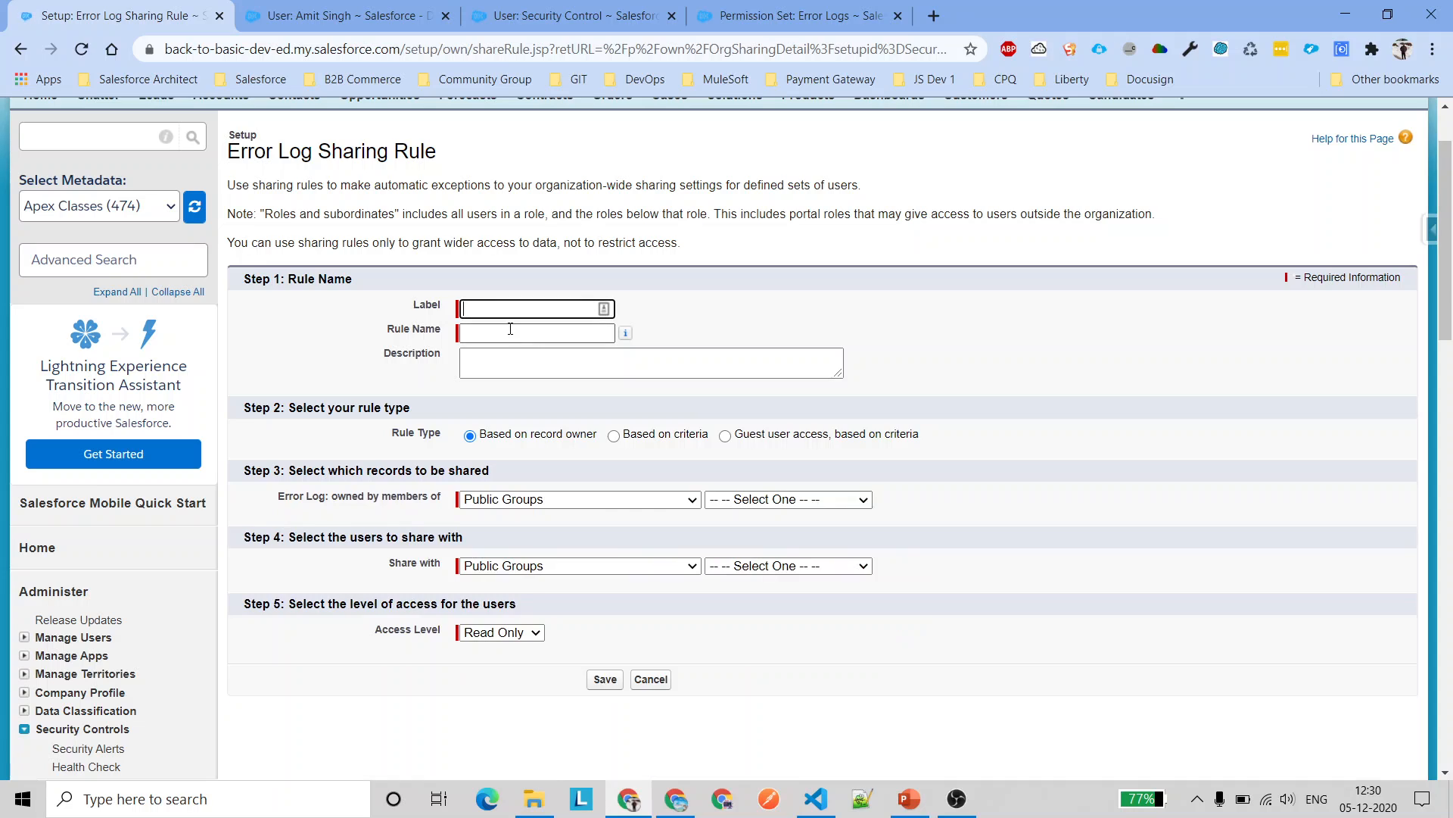
{"action": "left_click", "coordinate": [524, 371]}
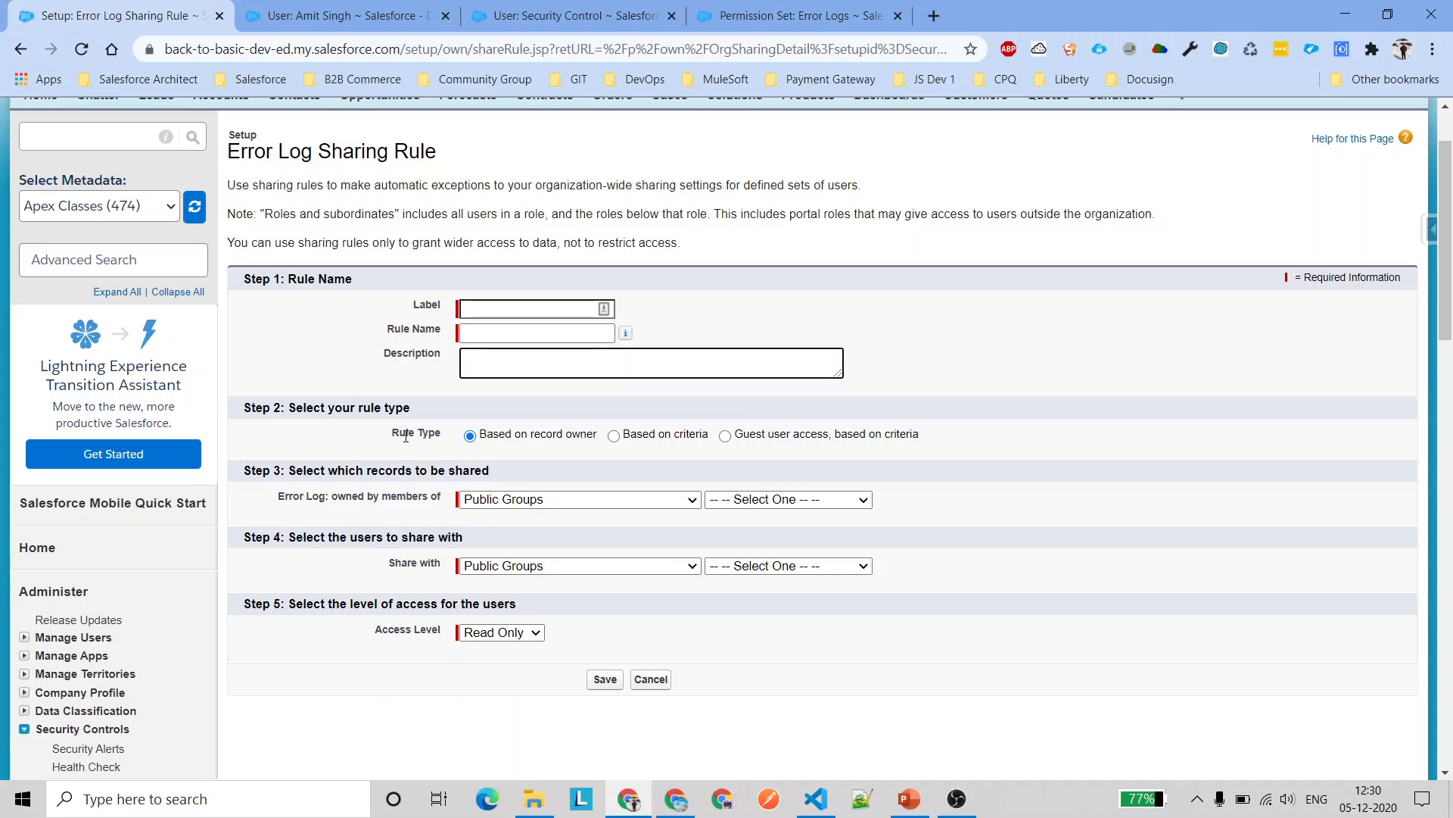
{"action": "left_click_drag", "start_coordinate": [393, 433], "coordinate": [449, 438]}
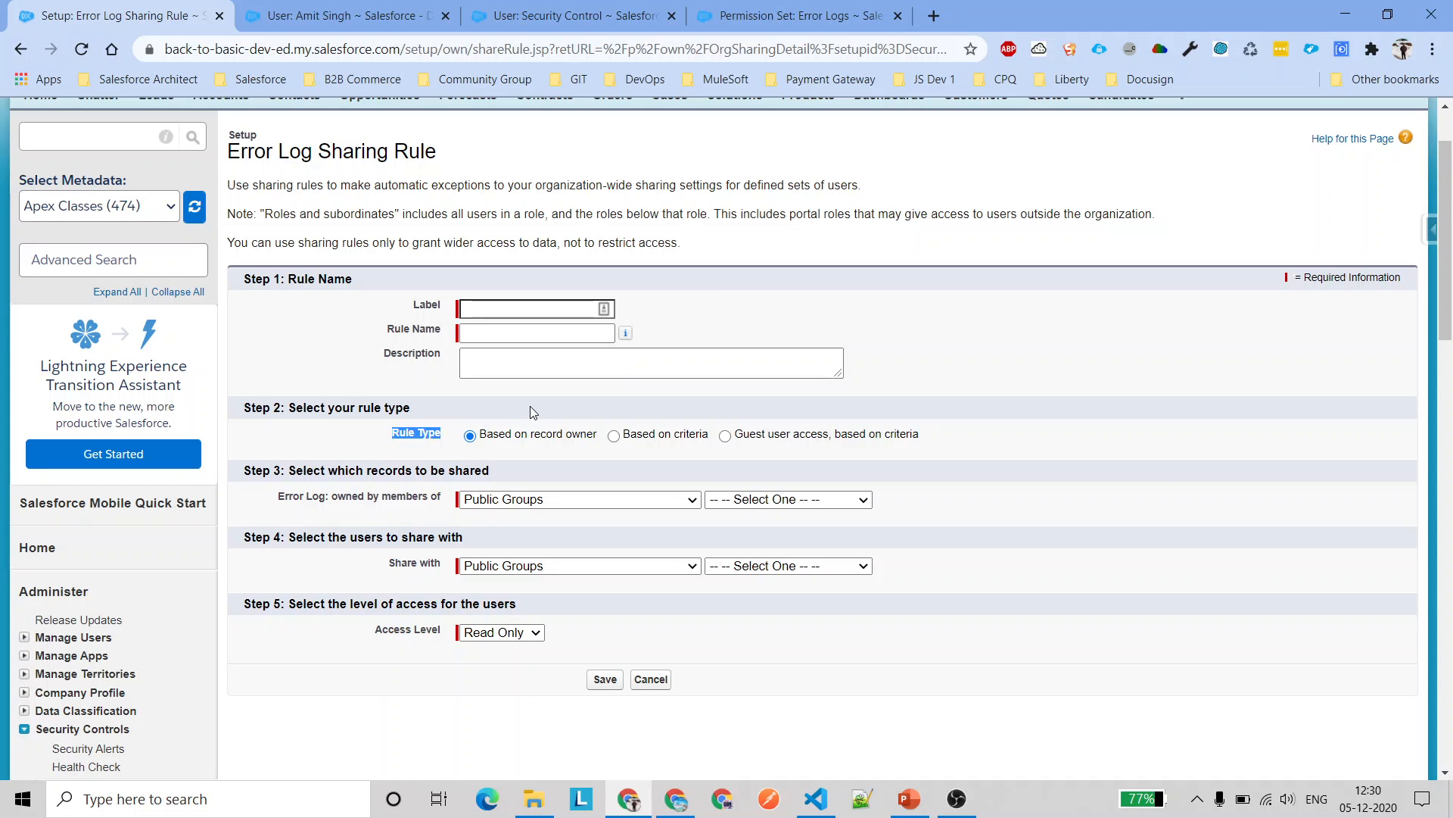
{"action": "left_click_drag", "start_coordinate": [600, 436], "coordinate": [517, 438]}
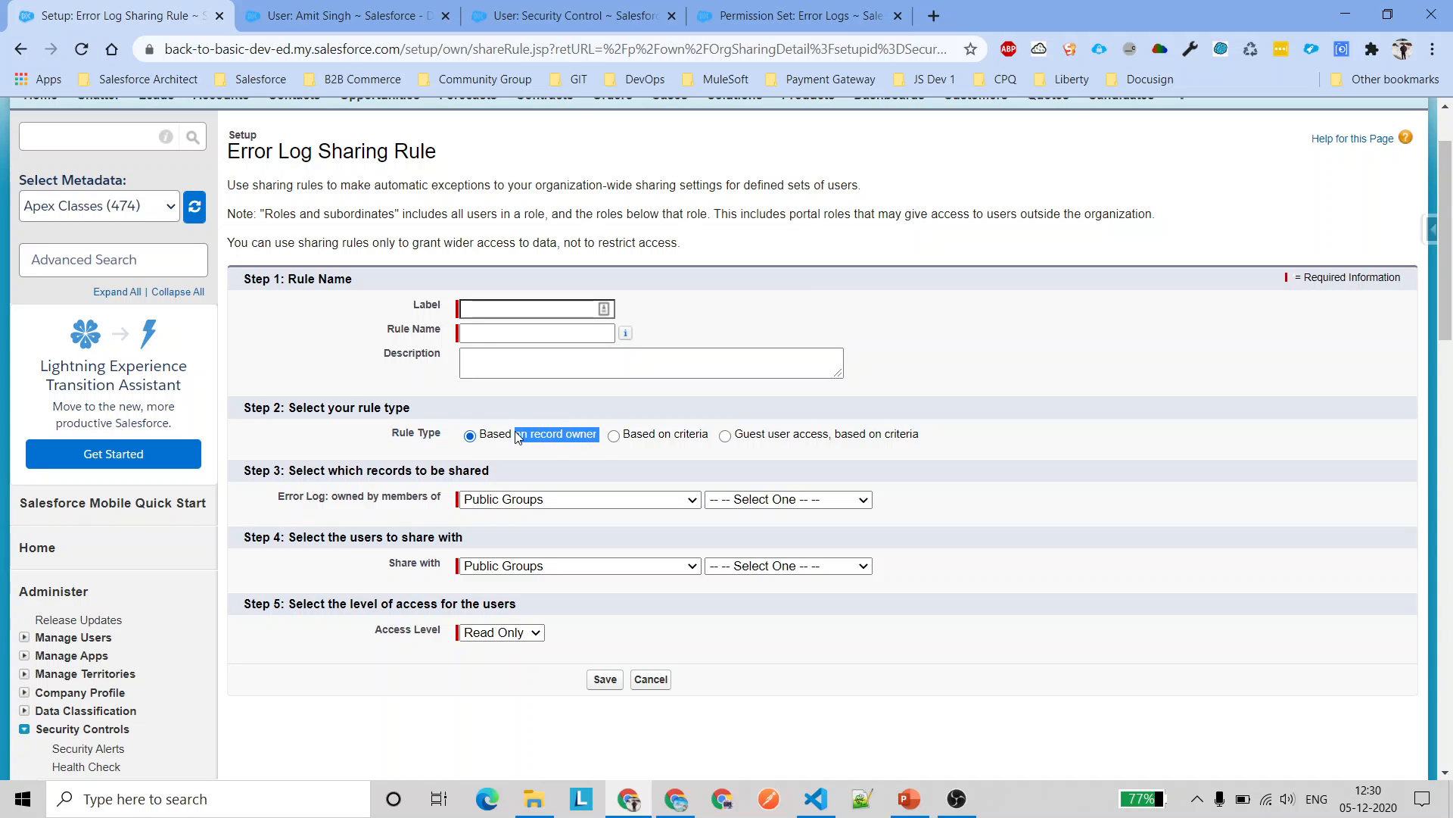
{"action": "left_click_drag", "start_coordinate": [713, 437], "coordinate": [623, 438]}
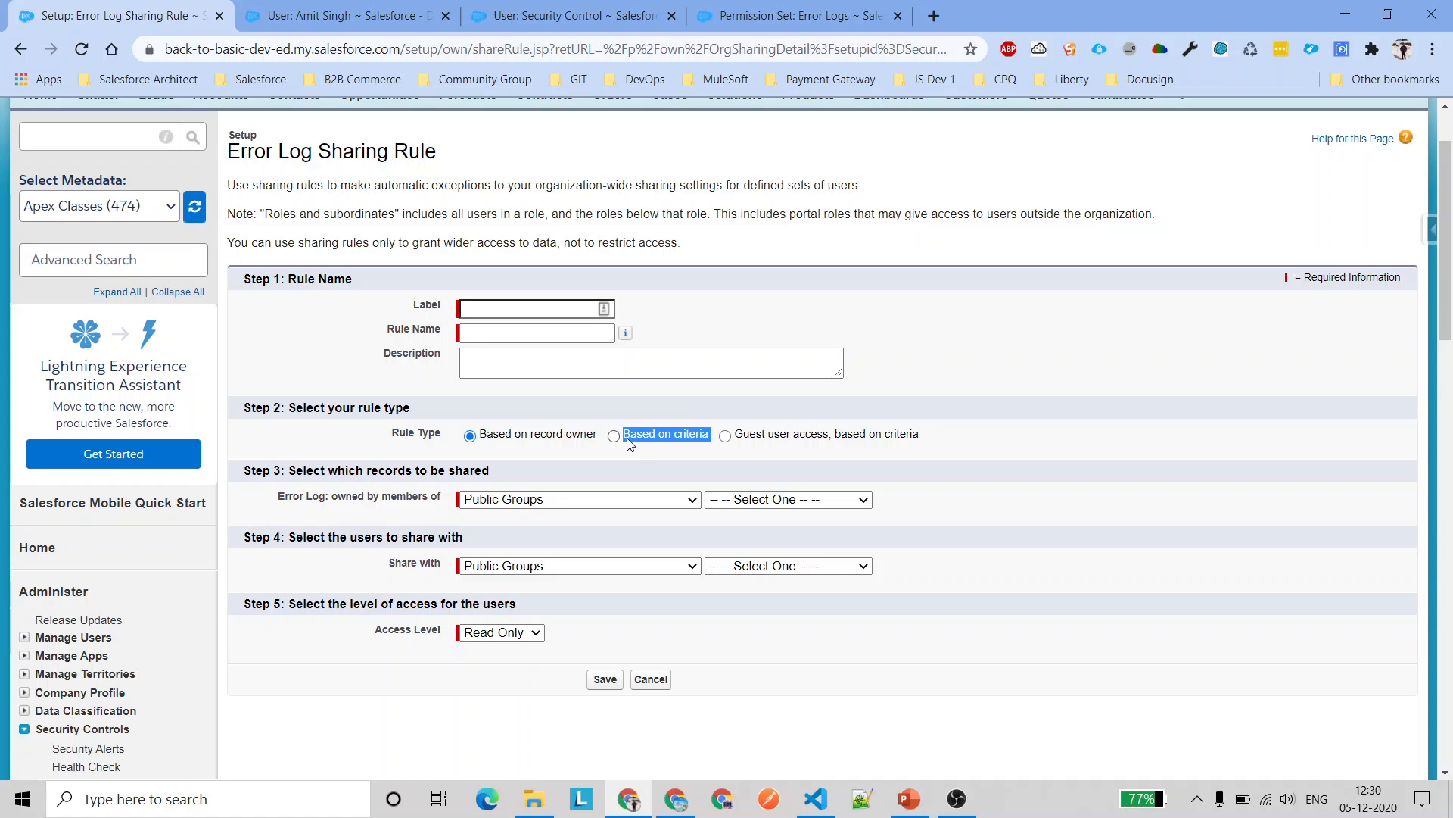
{"action": "left_click_drag", "start_coordinate": [942, 440], "coordinate": [729, 438]}
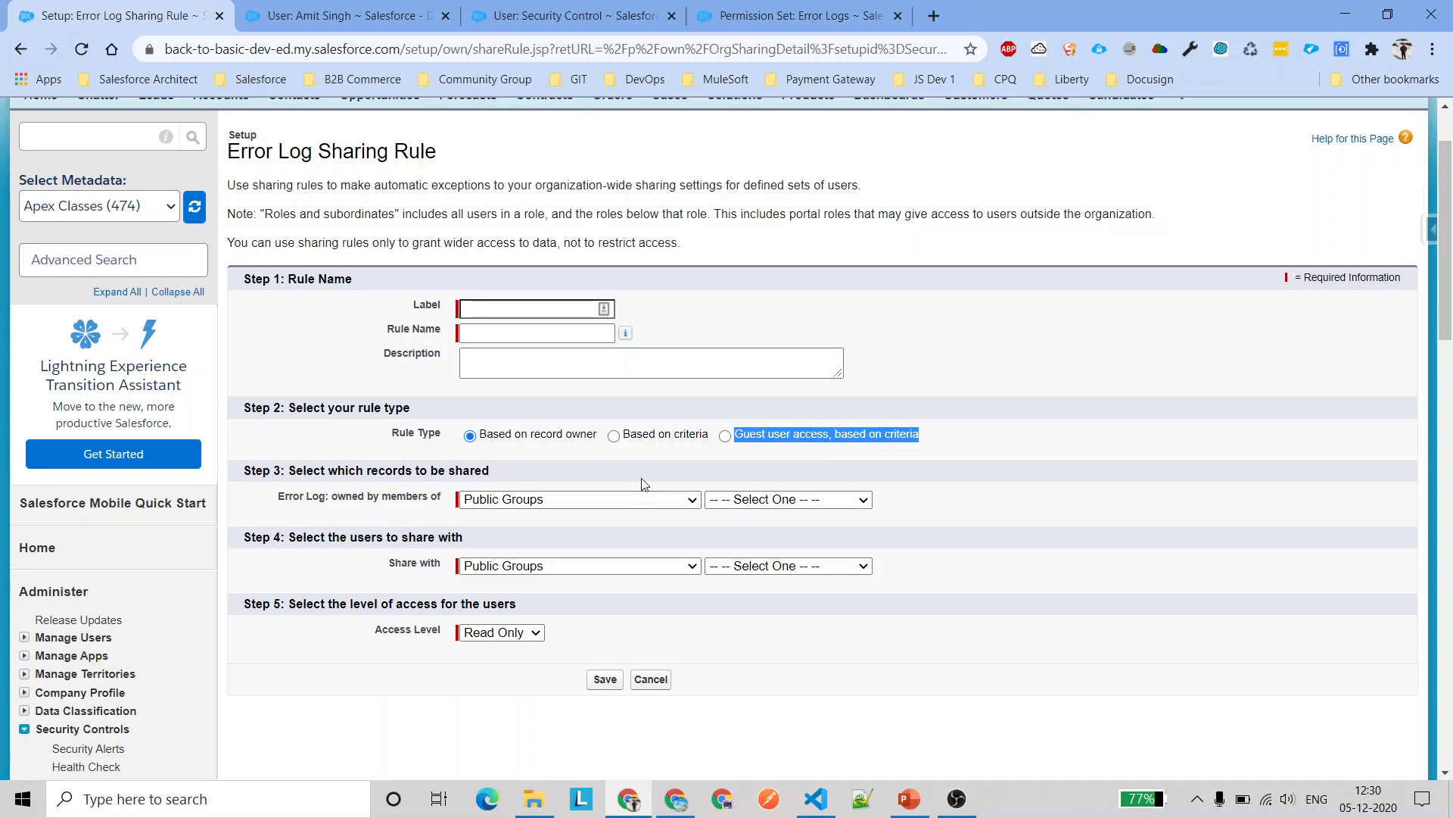
{"action": "left_click_drag", "start_coordinate": [395, 567], "coordinate": [443, 564]}
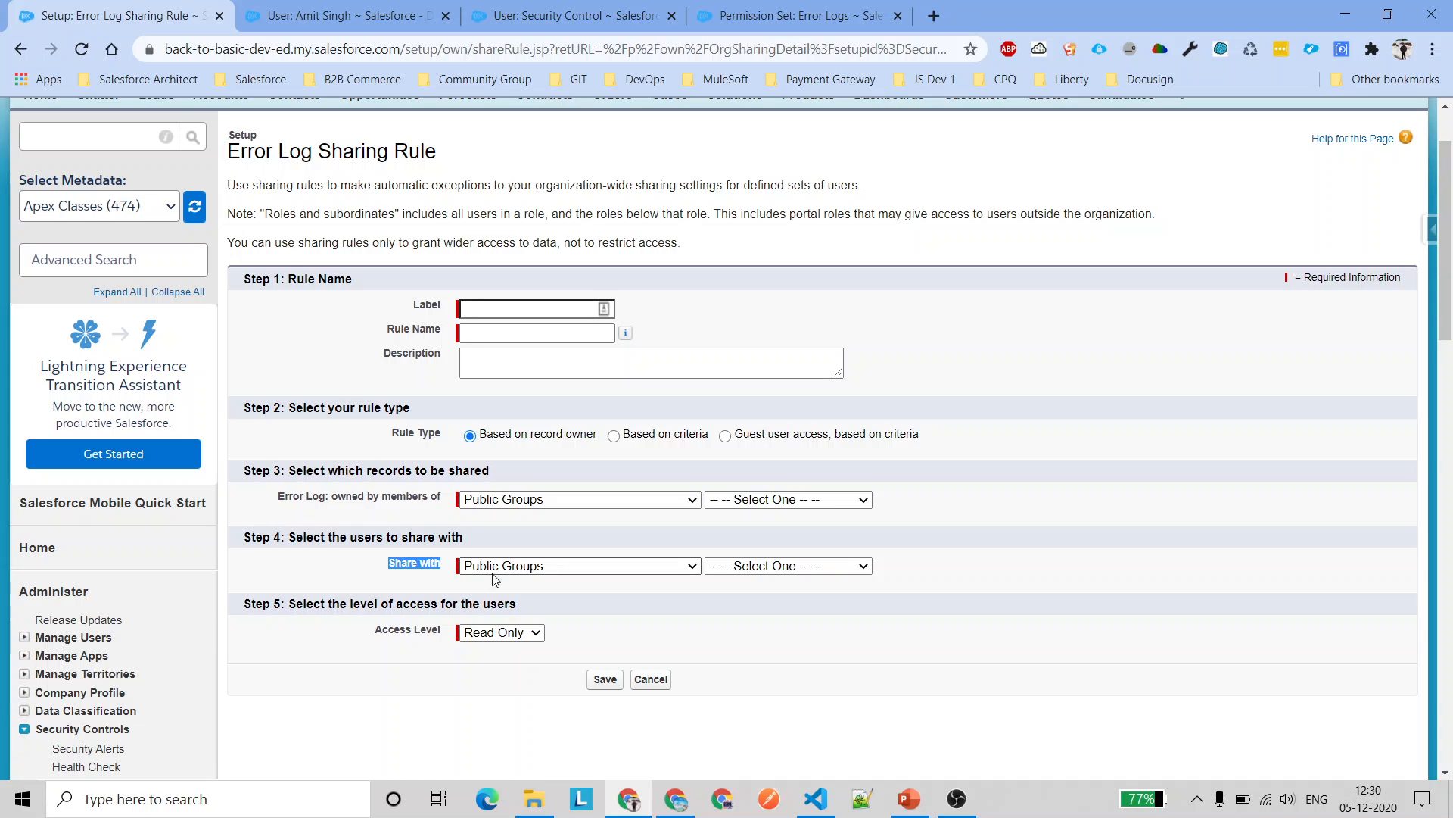
{"action": "left_click", "coordinate": [598, 568]}
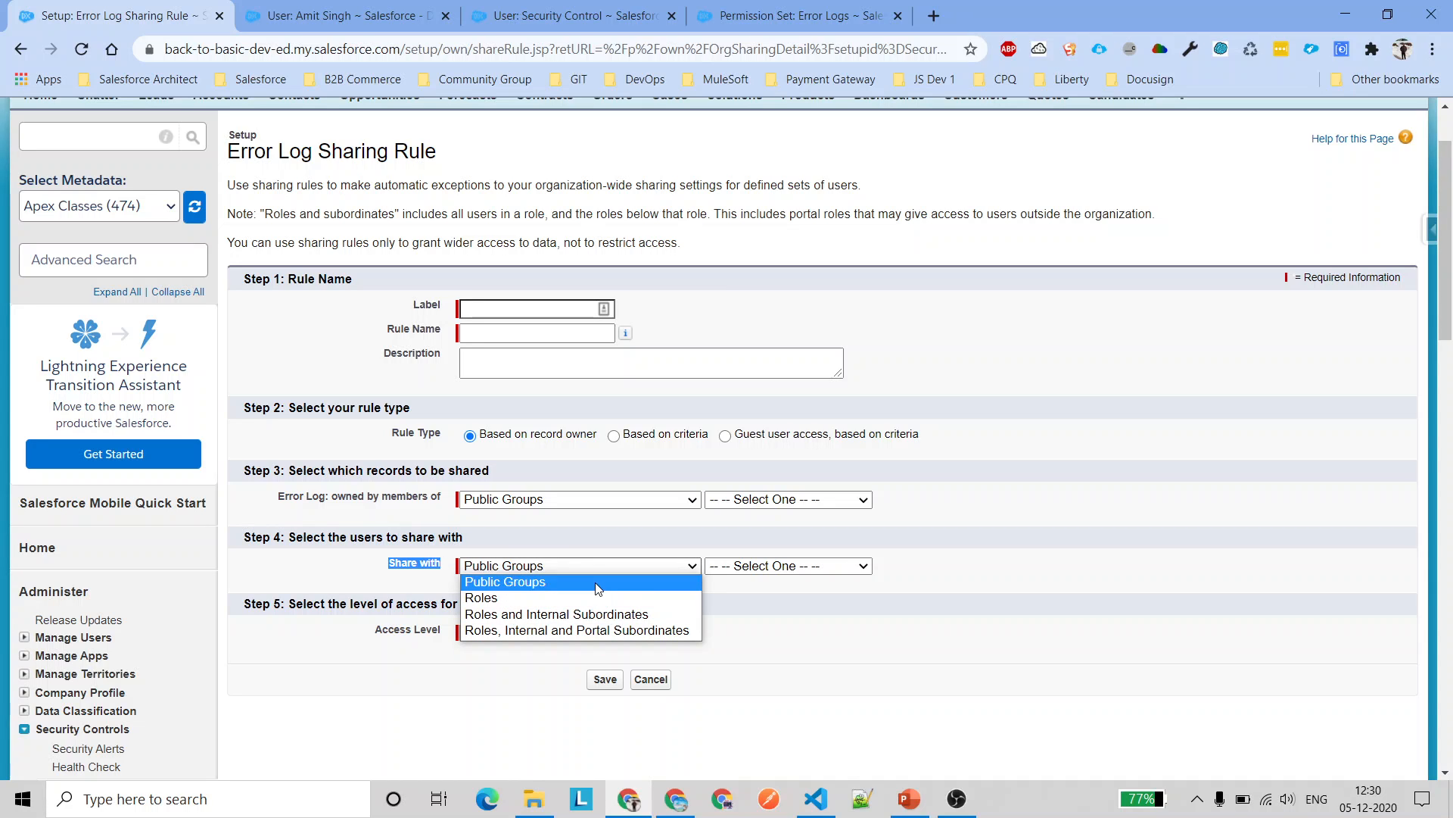
{"action": "left_click", "coordinate": [877, 553]}
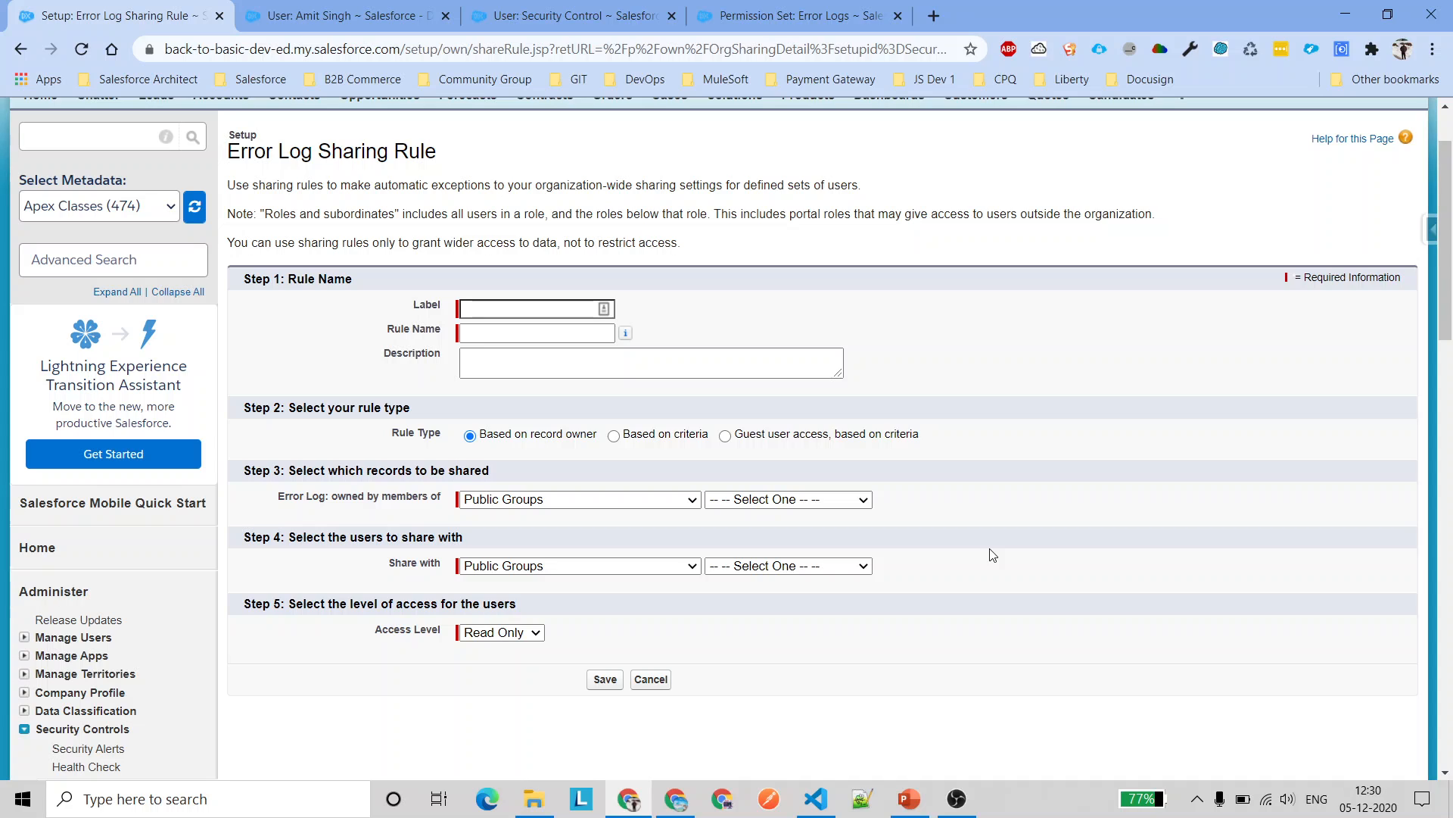
Set the Error Log sharing rule's type to Based on criteria and review its criteria, sharing and access level sections
{"action": "left_click", "coordinate": [613, 436]}
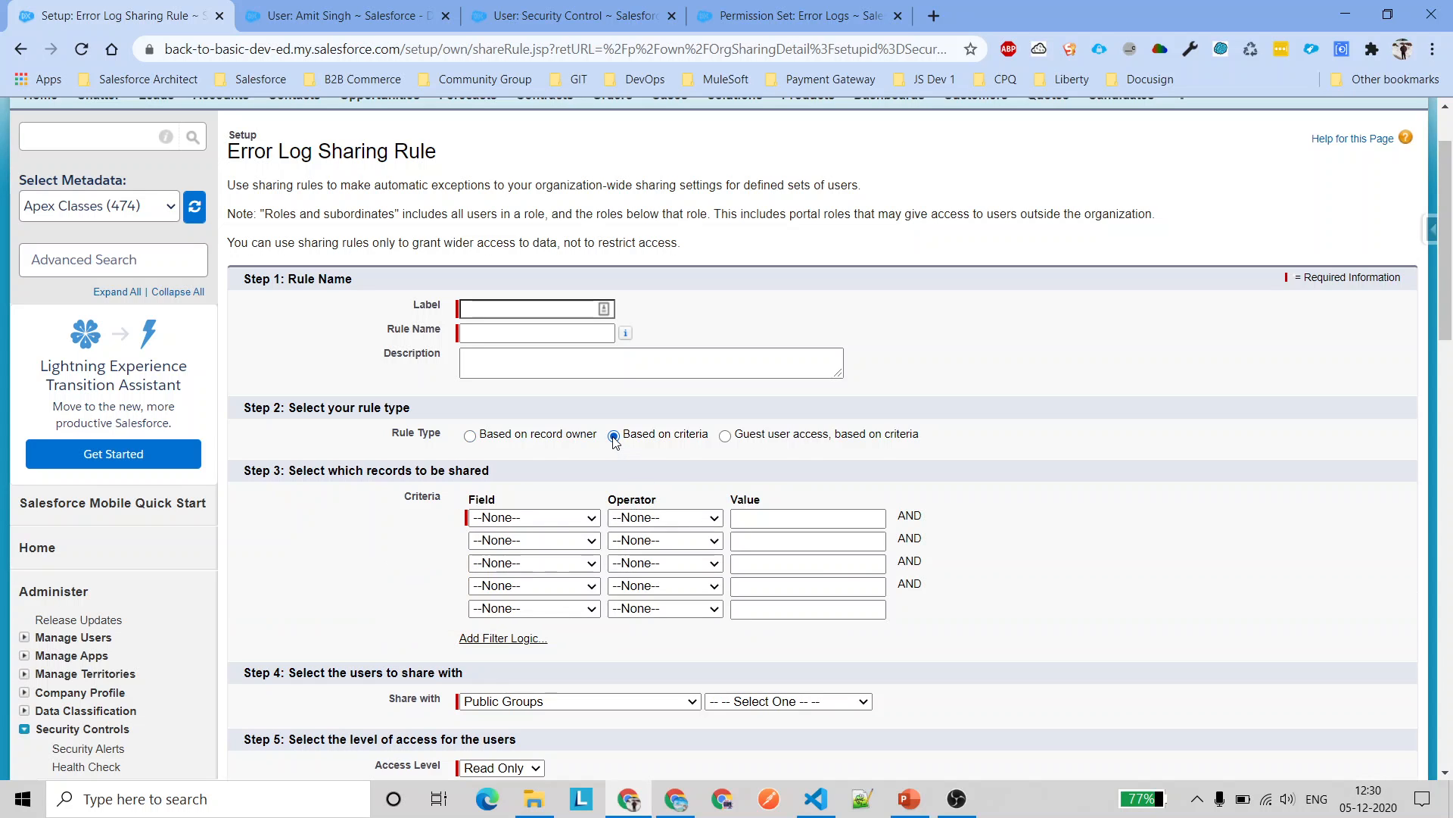
{"action": "scroll", "coordinate": [1013, 471], "scroll_direction": "down", "scroll_amount": 2}
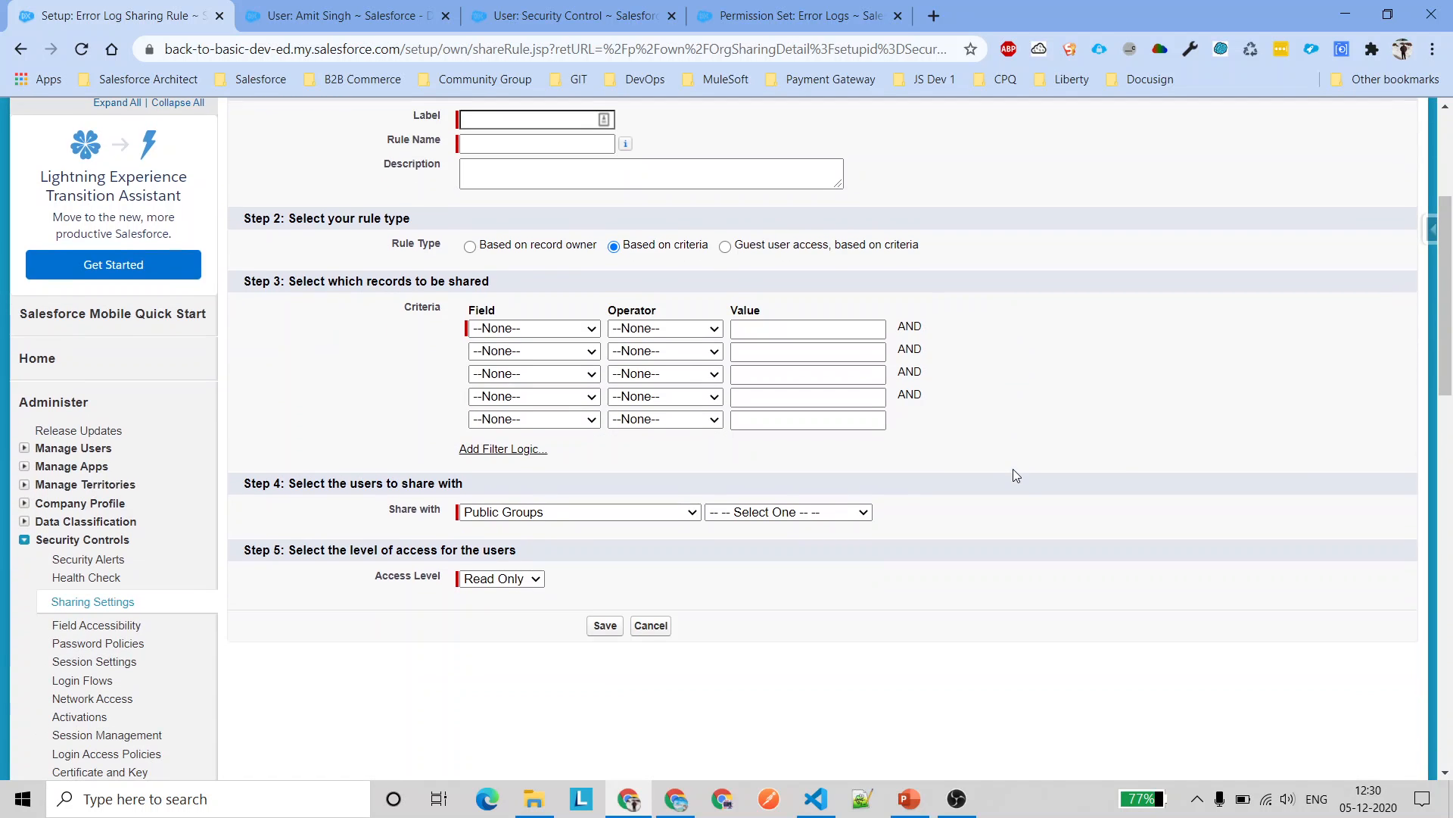
{"action": "scroll", "coordinate": [1014, 475], "scroll_direction": "up", "scroll_amount": 1}
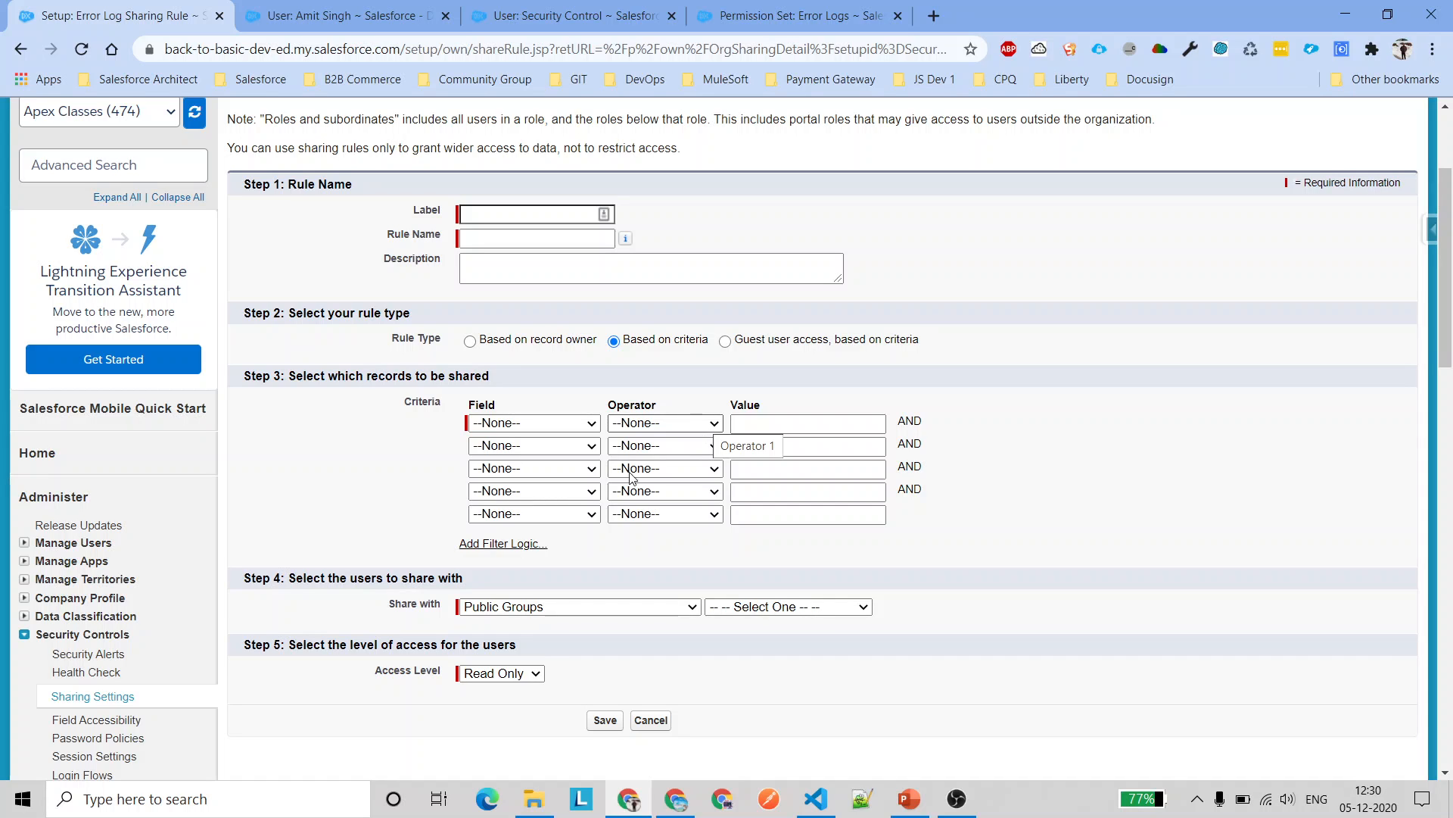
View the Leads home page in the tab holding the user record and return to the Error Log sharing rule form
{"action": "left_click", "coordinate": [344, 16]}
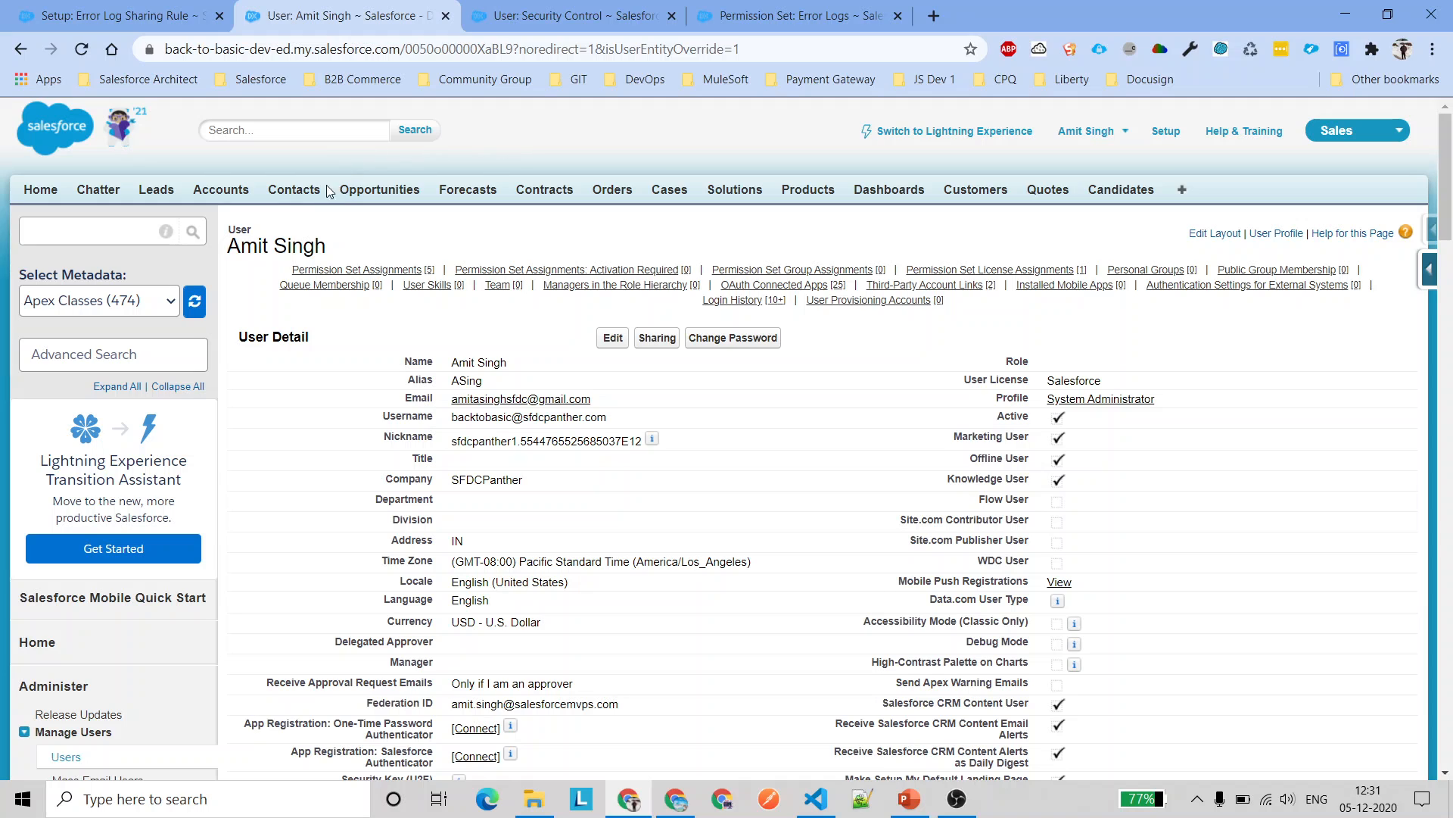
{"action": "left_click", "coordinate": [68, 12]}
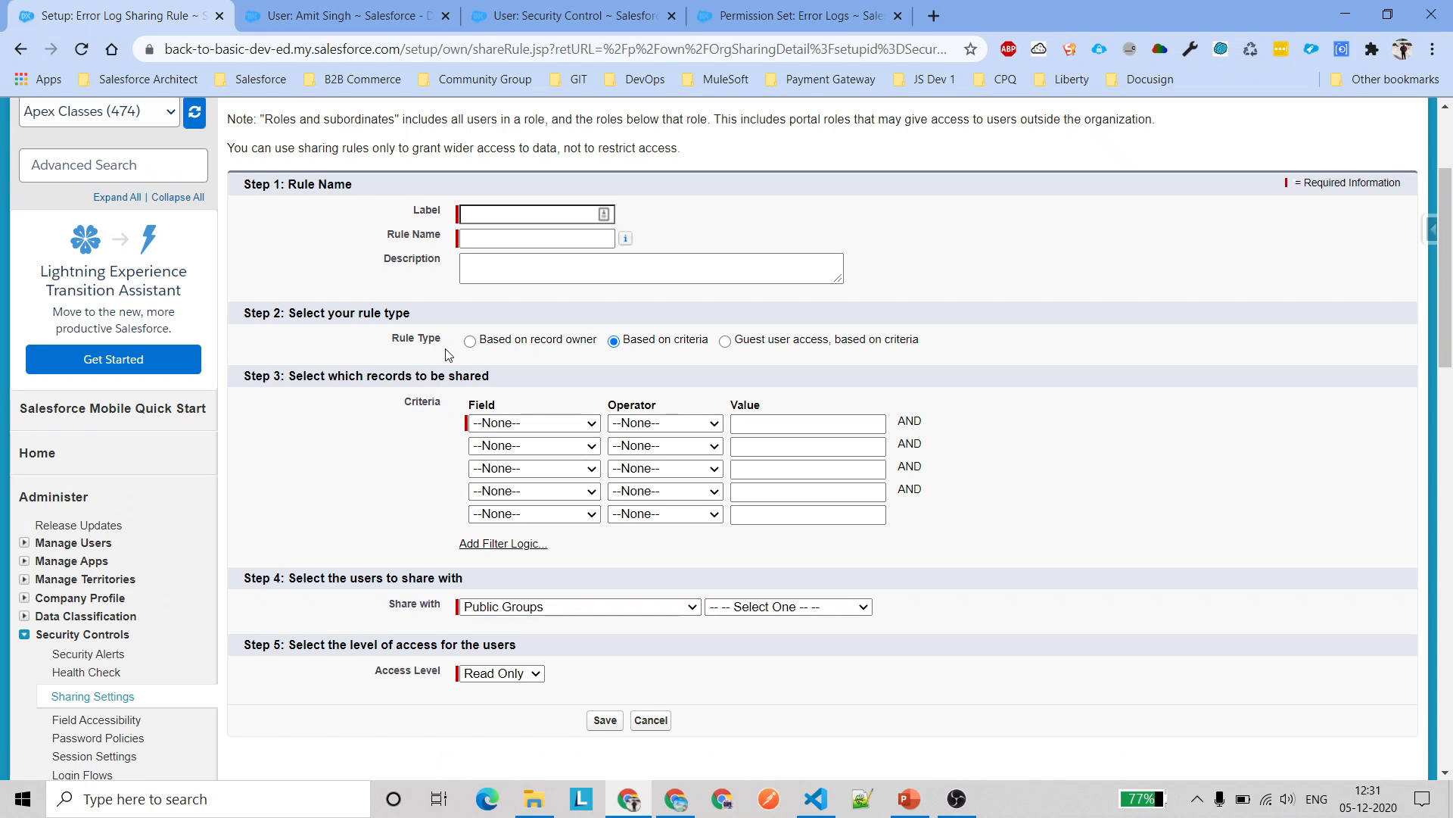
{"action": "key", "text": "ctrl+Tab"}
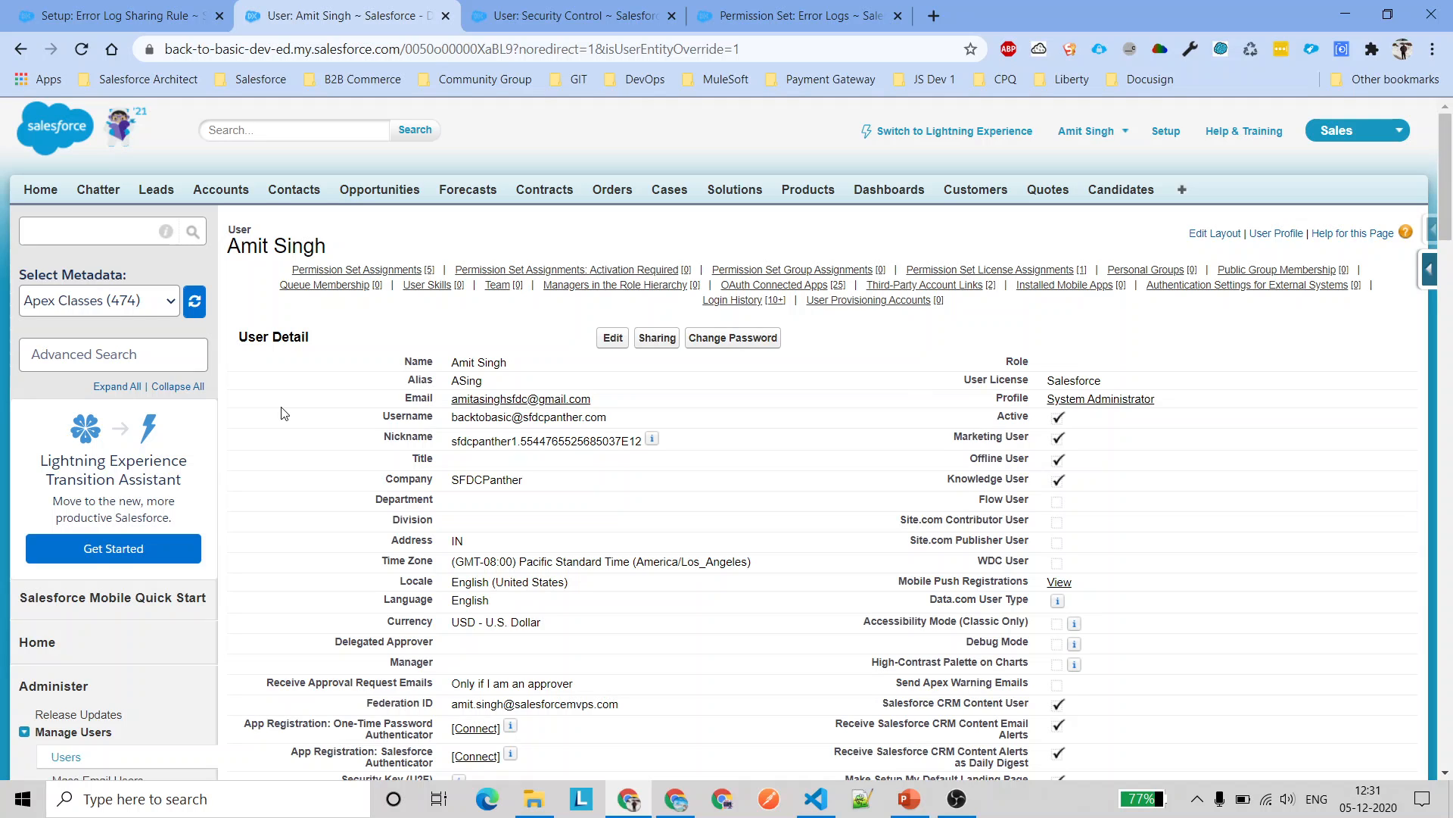
{"action": "left_click", "coordinate": [156, 190]}
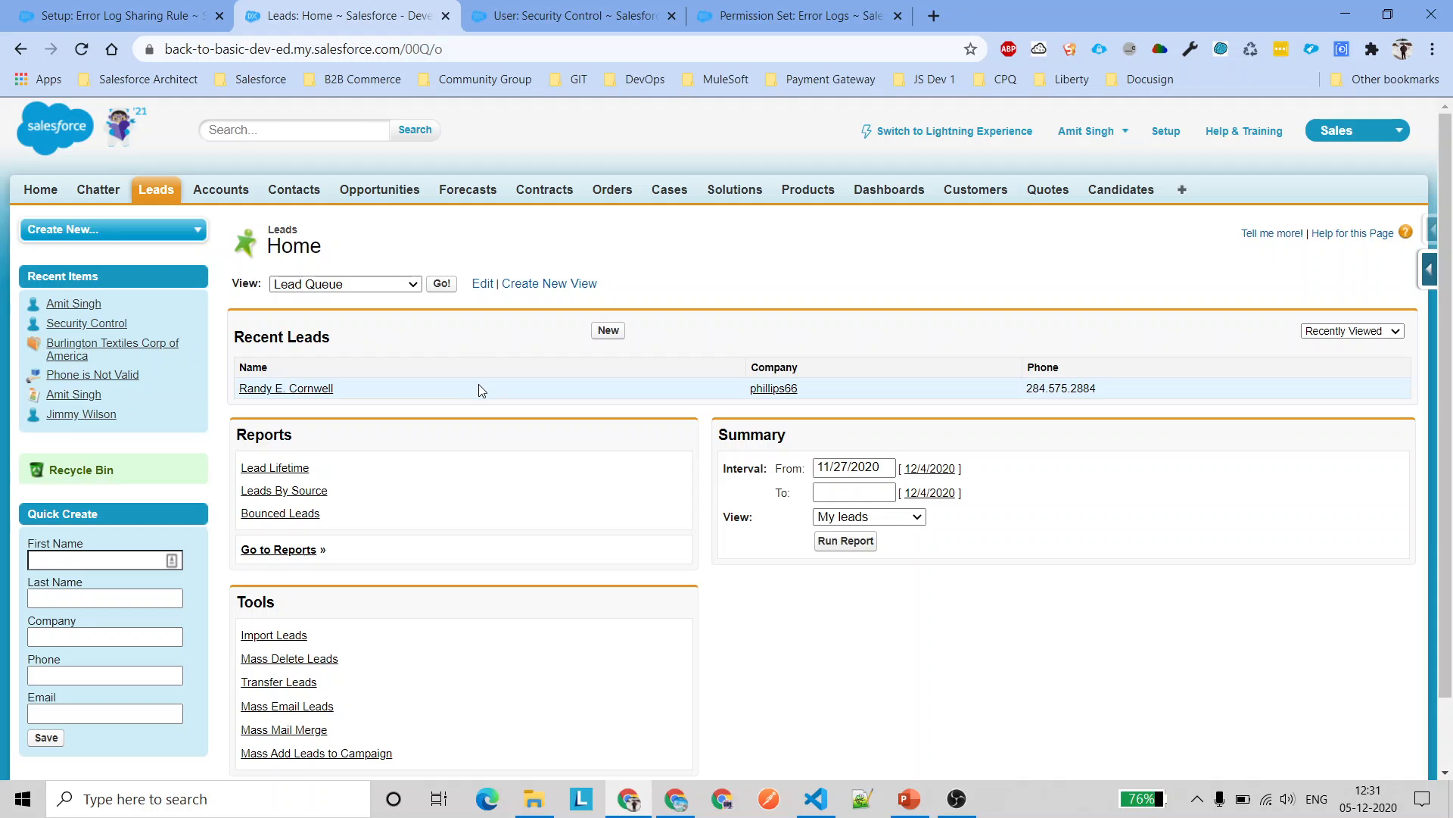
{"action": "key", "text": "ctrl+shift+Tab"}
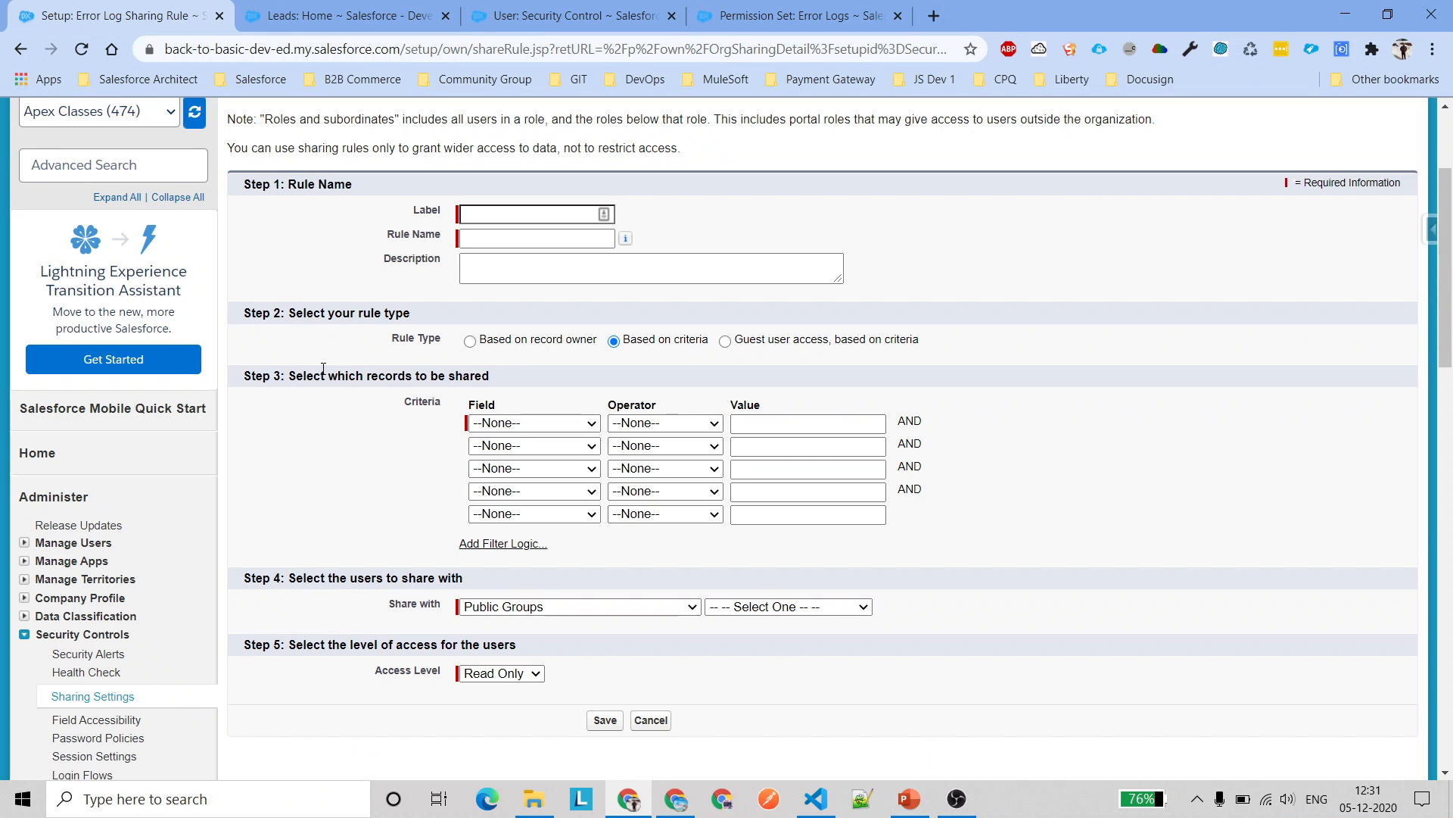
Replace the Error Logs permission set tab with the All Tabs page, find "error" there and open Error Logs in a new tab
{"action": "left_click", "coordinate": [763, 11]}
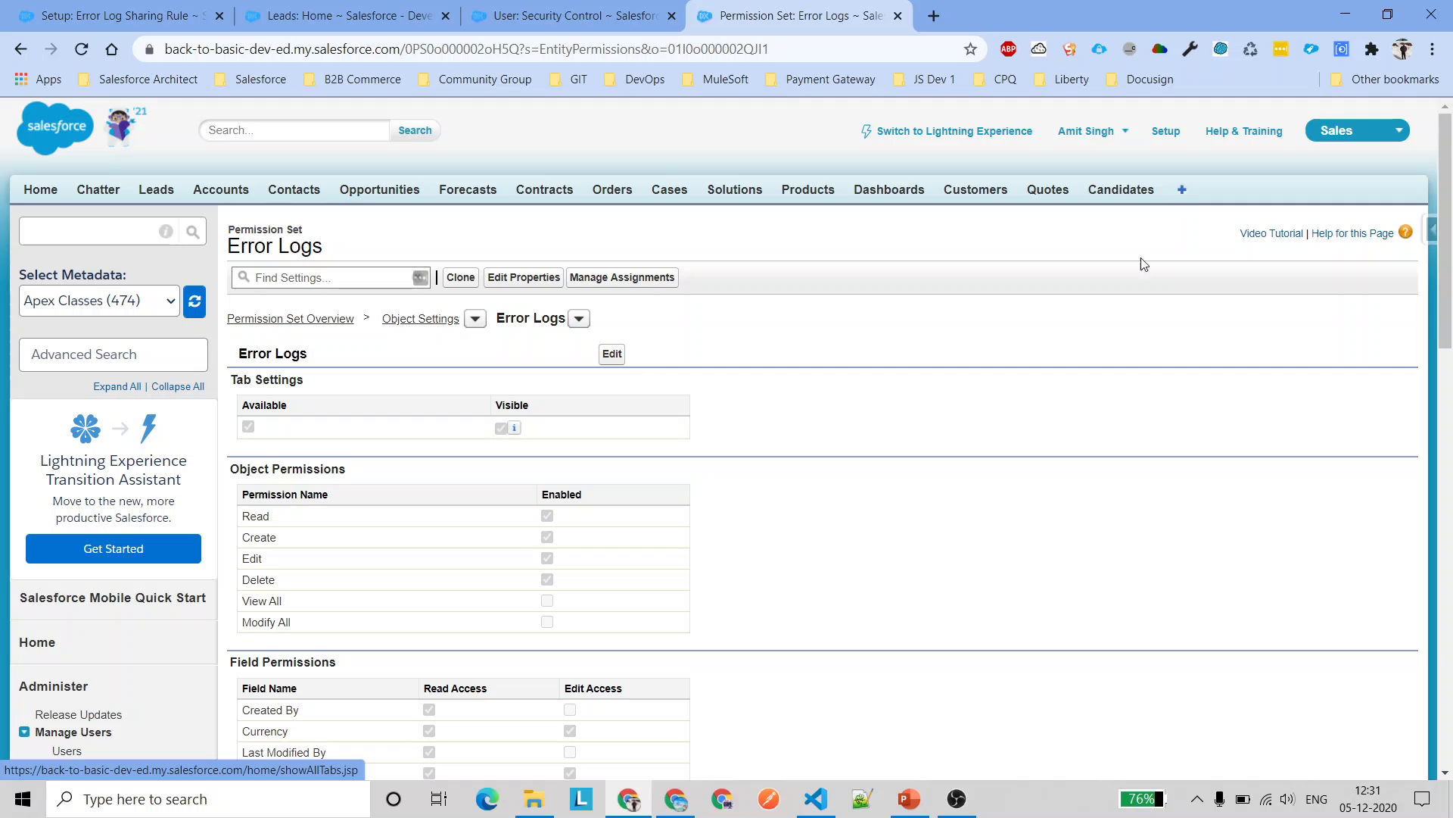
{"action": "left_click", "coordinate": [1183, 190], "text": "ctrl"}
{"action": "left_click", "coordinate": [898, 15]}
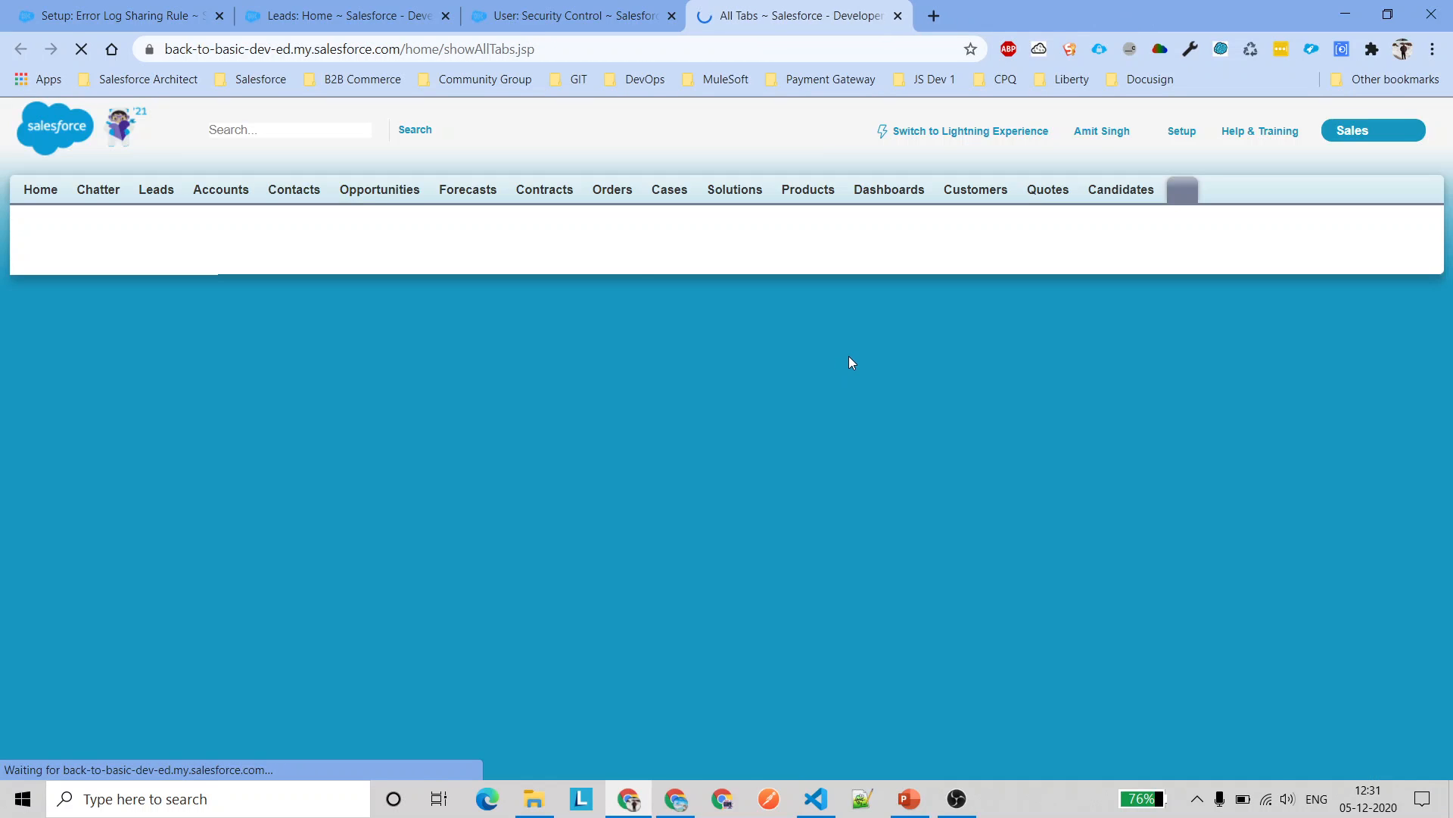
{"action": "key", "text": "ctrl+f"}
{"action": "type", "text": "error"}
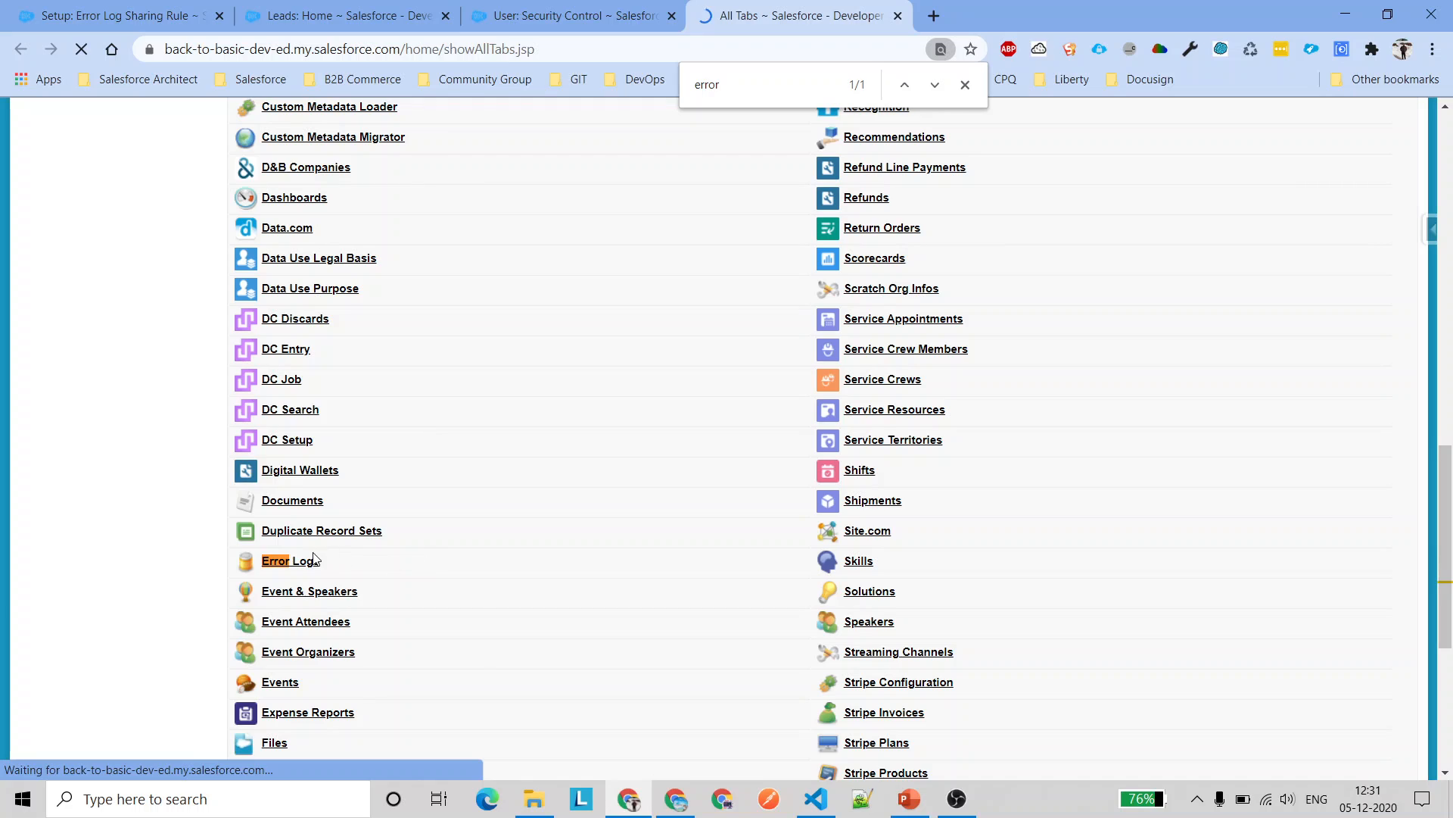
{"action": "left_click", "coordinate": [318, 560], "text": "ctrl"}
{"action": "left_click", "coordinate": [982, 9]}
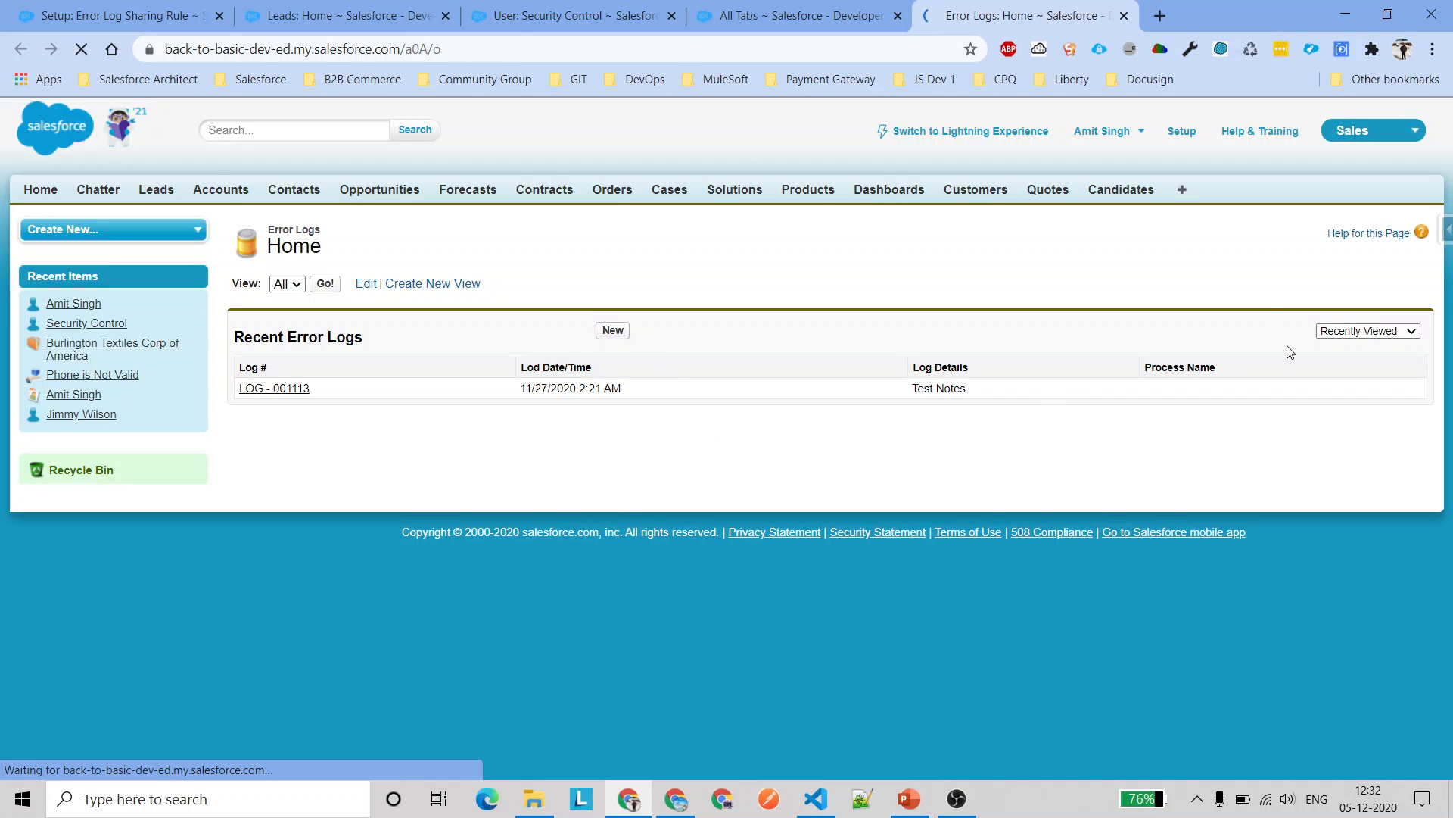
Open the Error Log object's fields and start a new custom field with the Picklist data type
{"action": "left_click", "coordinate": [1436, 274]}
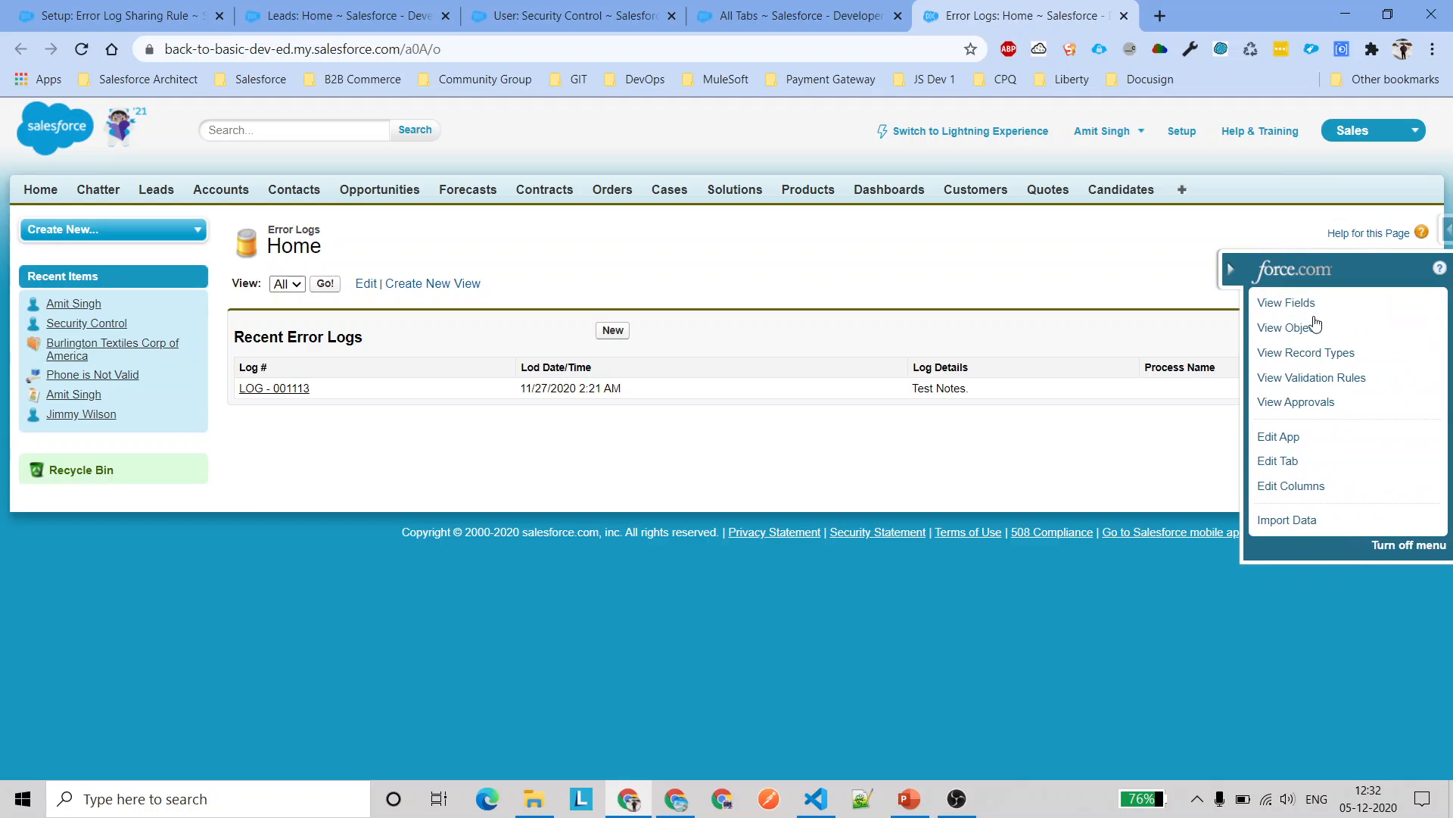
{"action": "left_click", "coordinate": [1284, 303]}
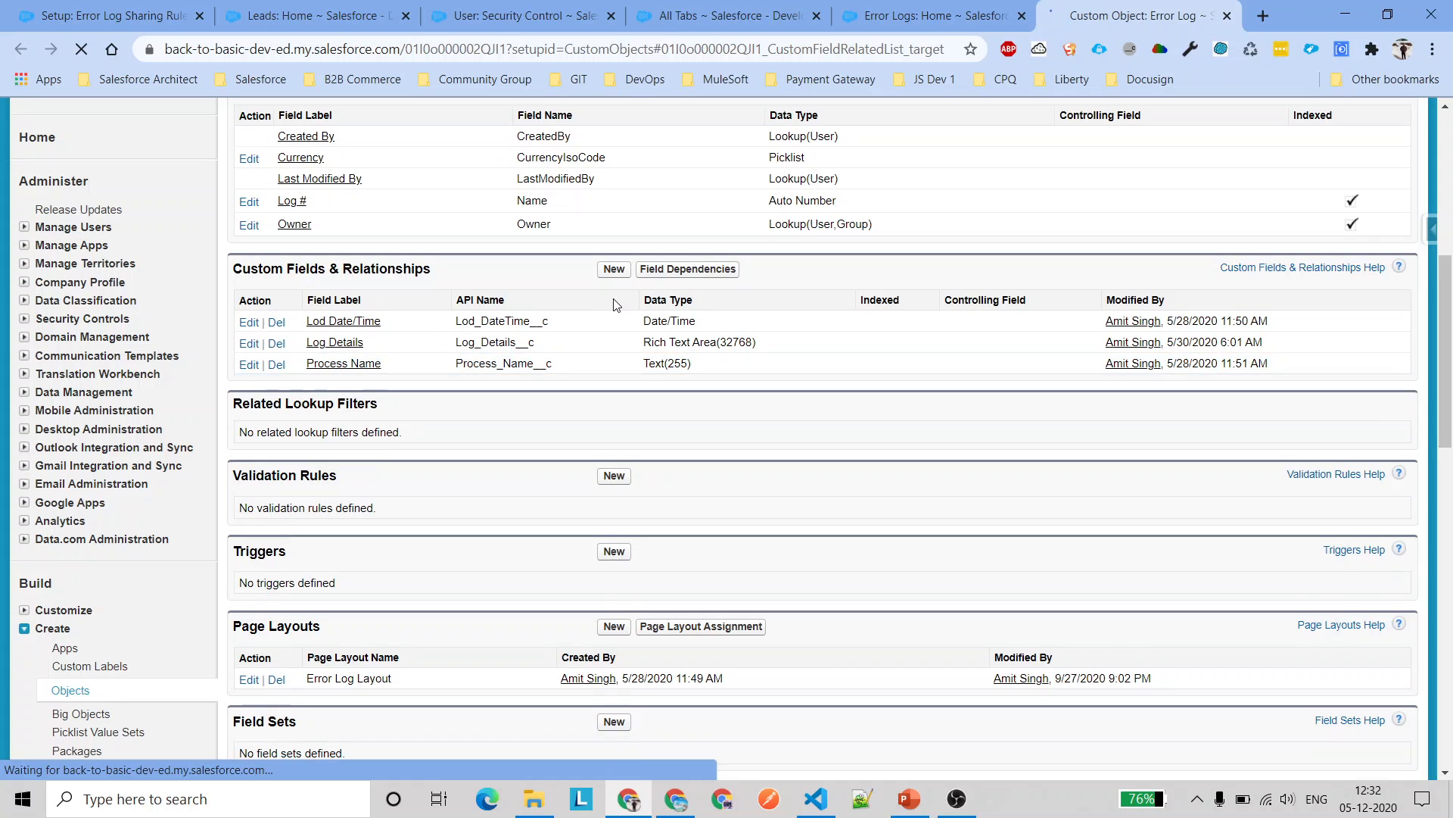
{"action": "left_click", "coordinate": [614, 284]}
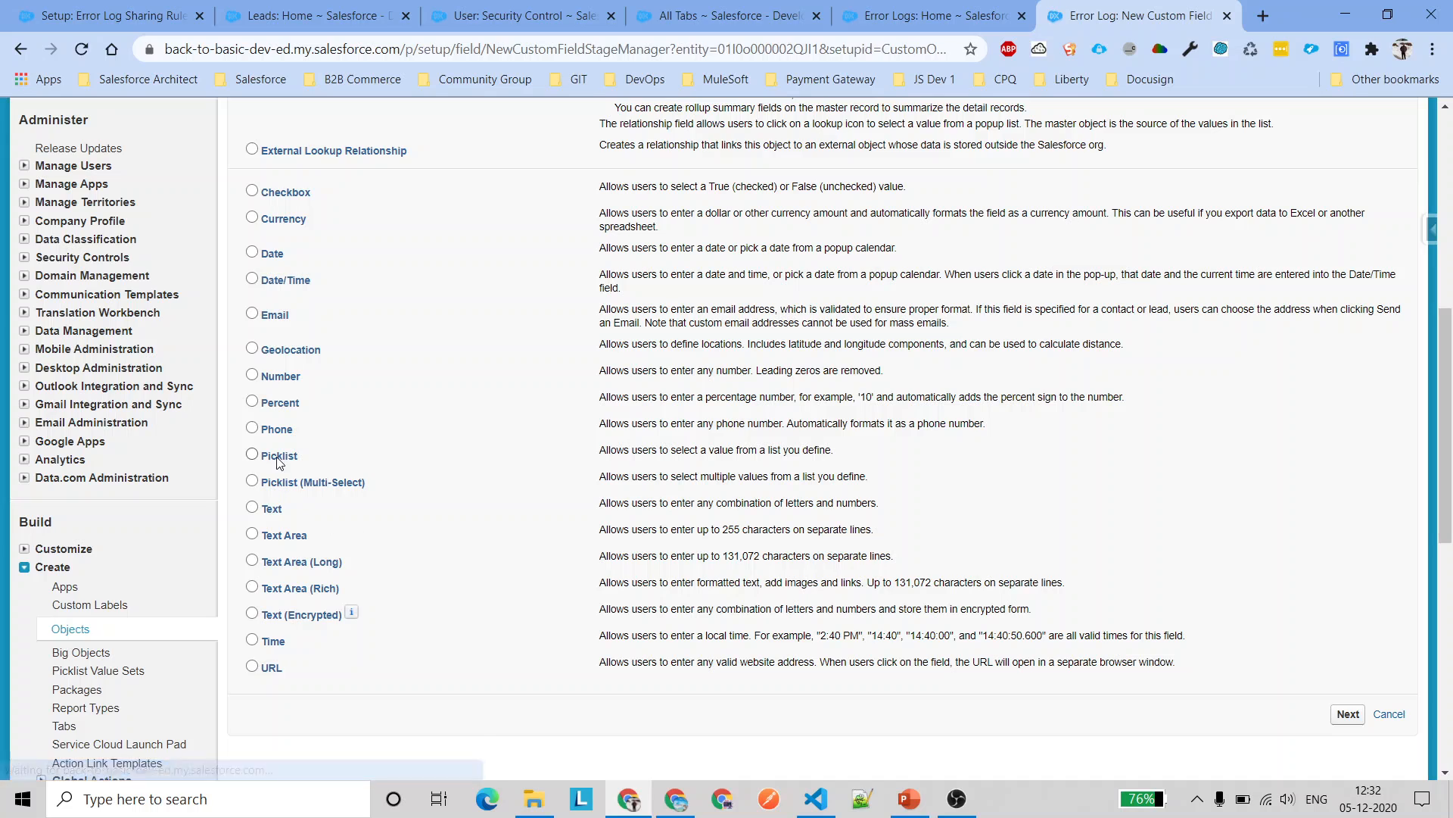
{"action": "left_click", "coordinate": [277, 455]}
{"action": "left_click", "coordinate": [1348, 714]}
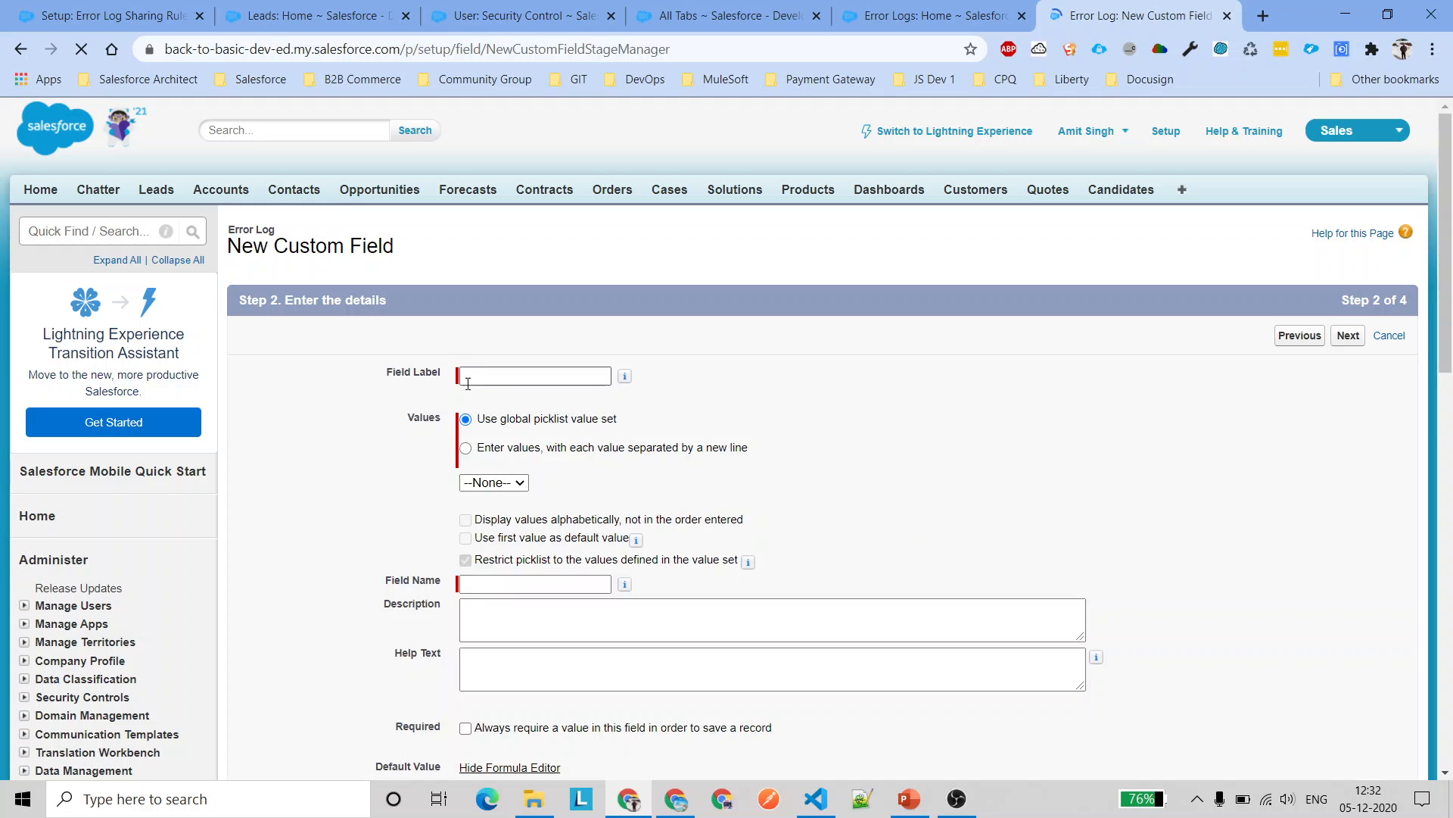
Label the new picklist field Region, enter the values APAC, EMEA and NA as its own list, and continue to field-level security
{"action": "type", "text": "Reg"}
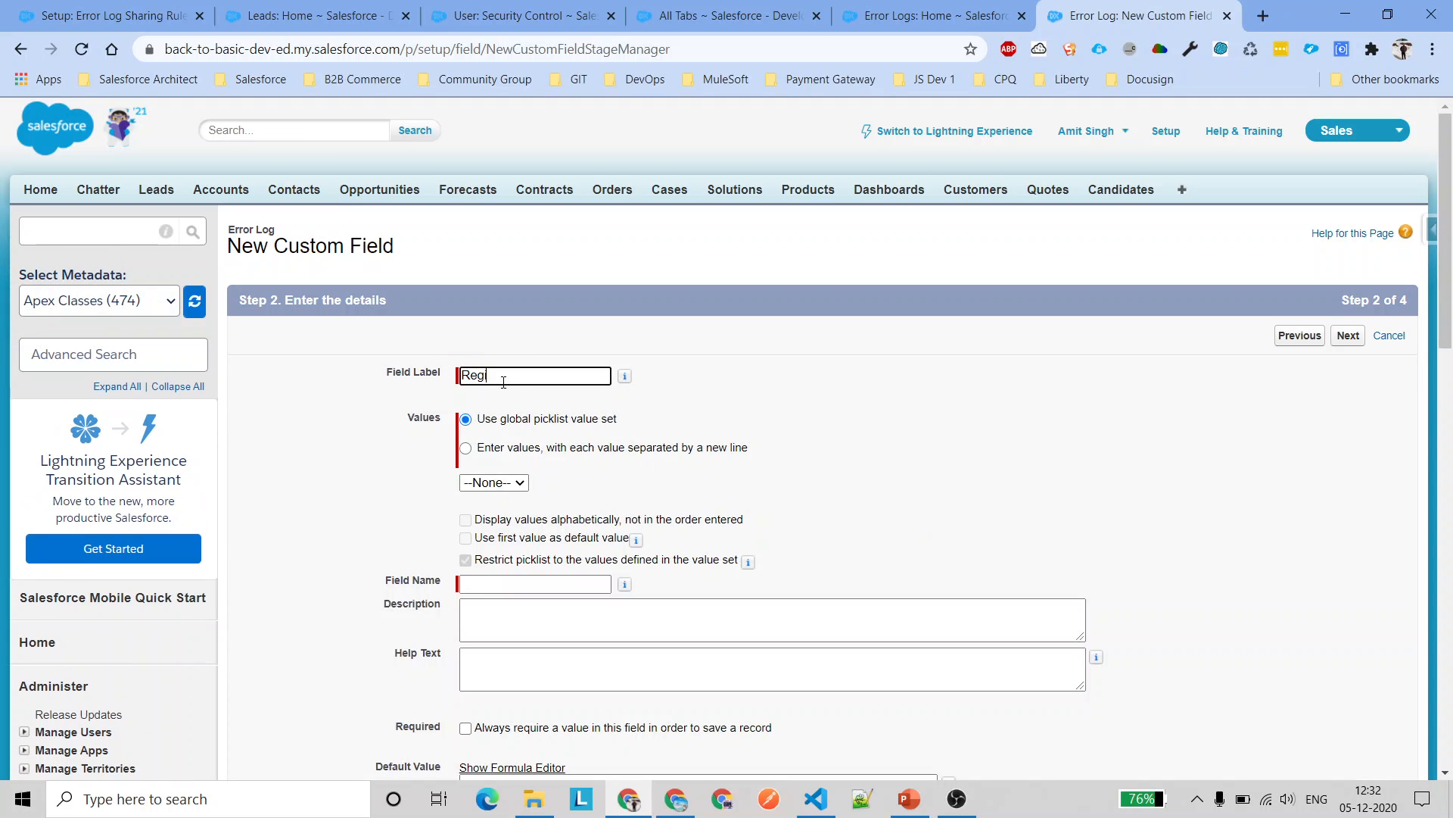
{"action": "type", "text": "ion"}
{"action": "left_click", "coordinate": [561, 447]}
{"action": "left_click", "coordinate": [517, 529]}
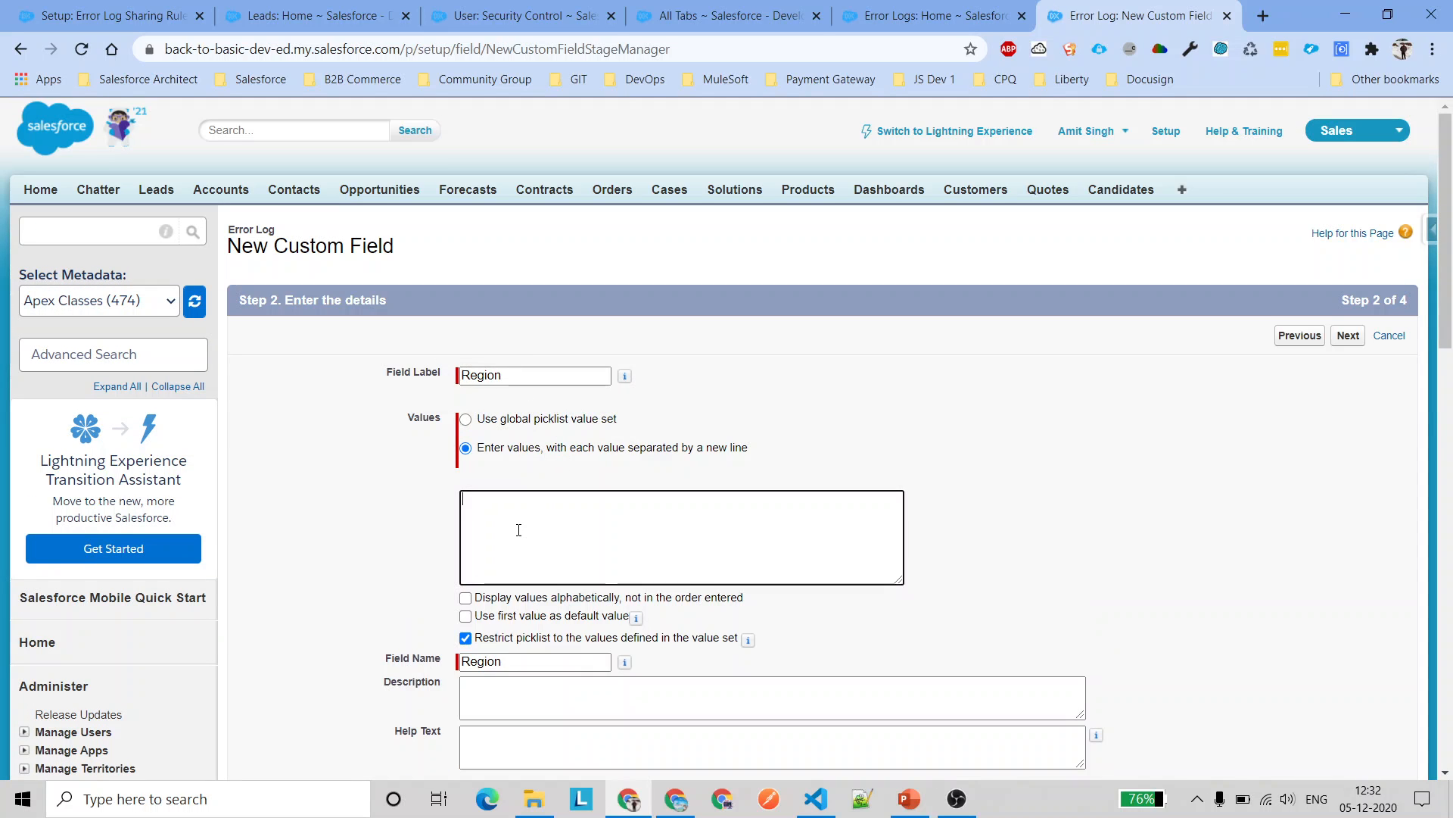
{"action": "type", "text": "APAC"}
{"action": "key", "text": "Return"}
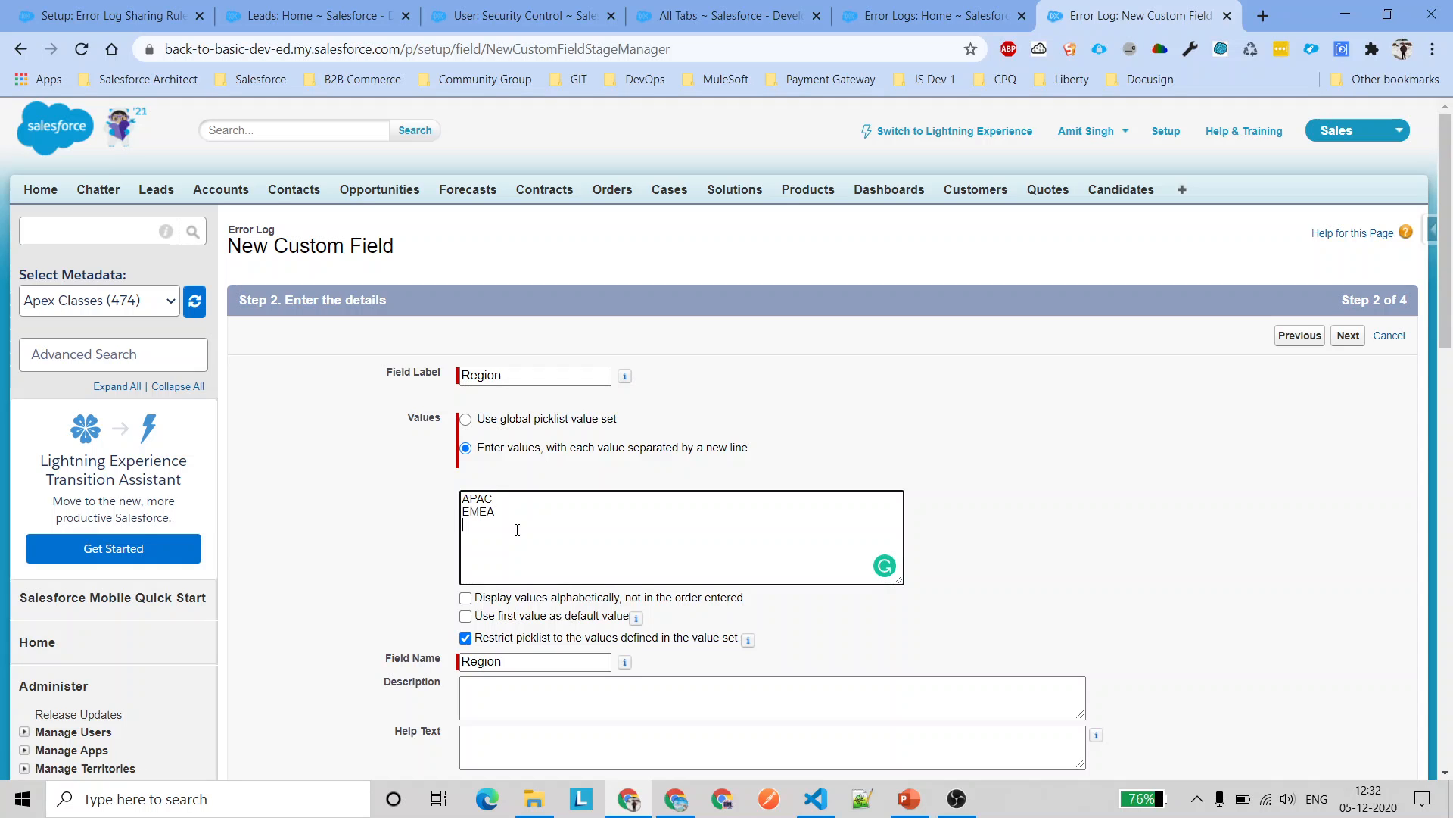
{"action": "type", "text": "EMEA"}
{"action": "key", "text": "Return"}
{"action": "type", "text": "NA"}
{"action": "left_click", "coordinate": [802, 443]}
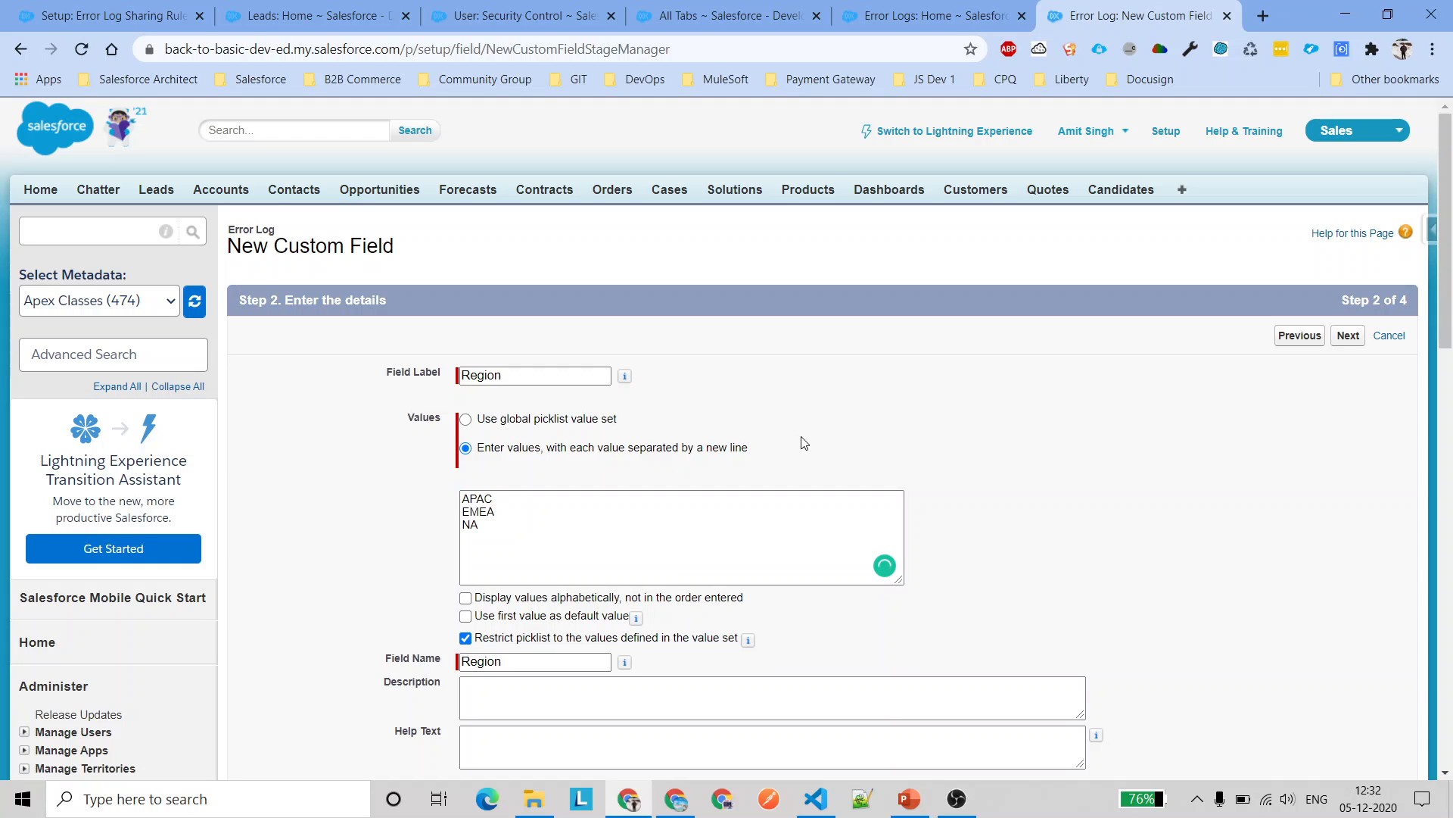
{"action": "left_click", "coordinate": [1348, 335]}
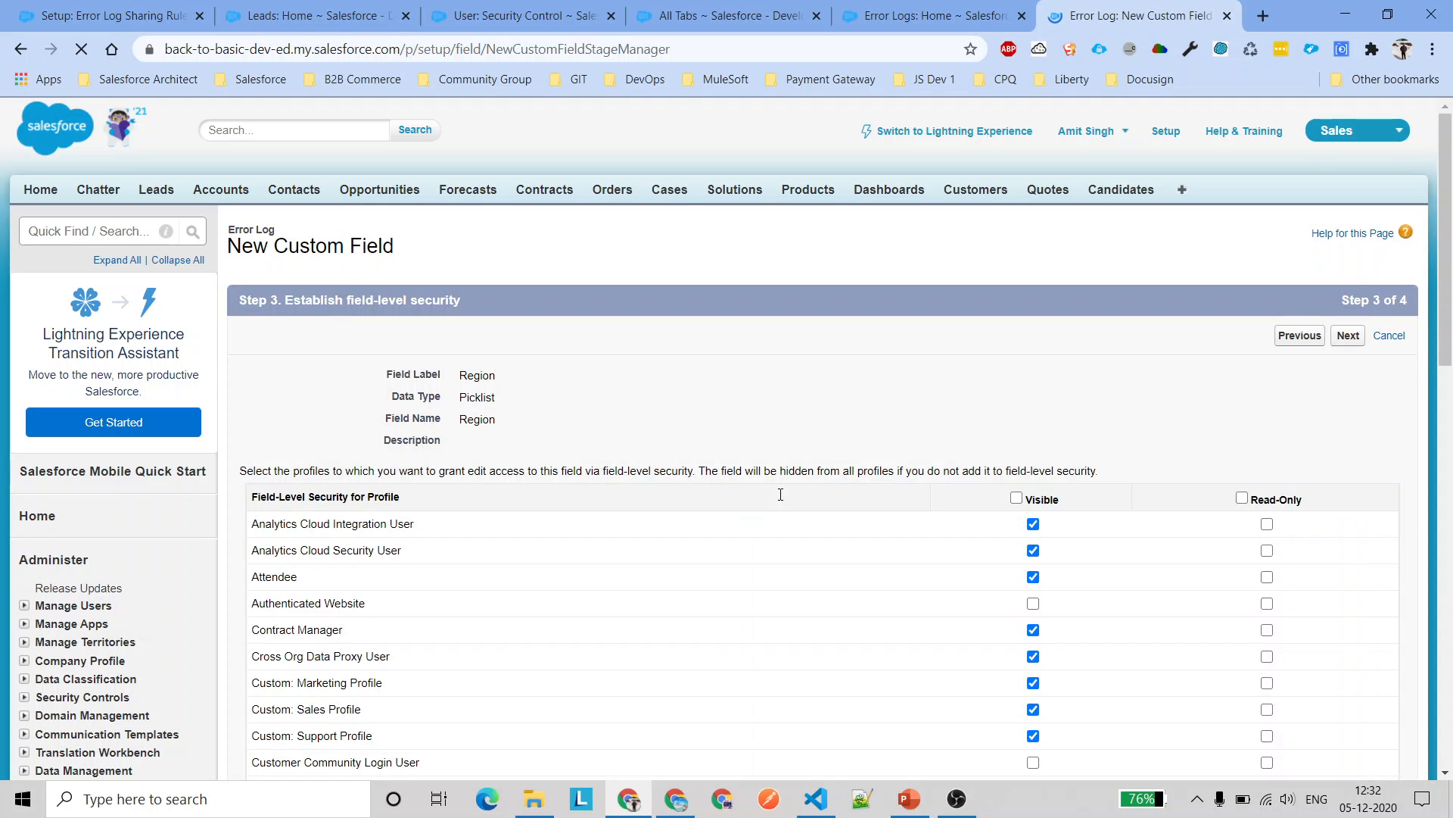
Make the Region field visible to all profiles and save it with the Error Log Layout included
{"action": "left_click", "coordinate": [1016, 497]}
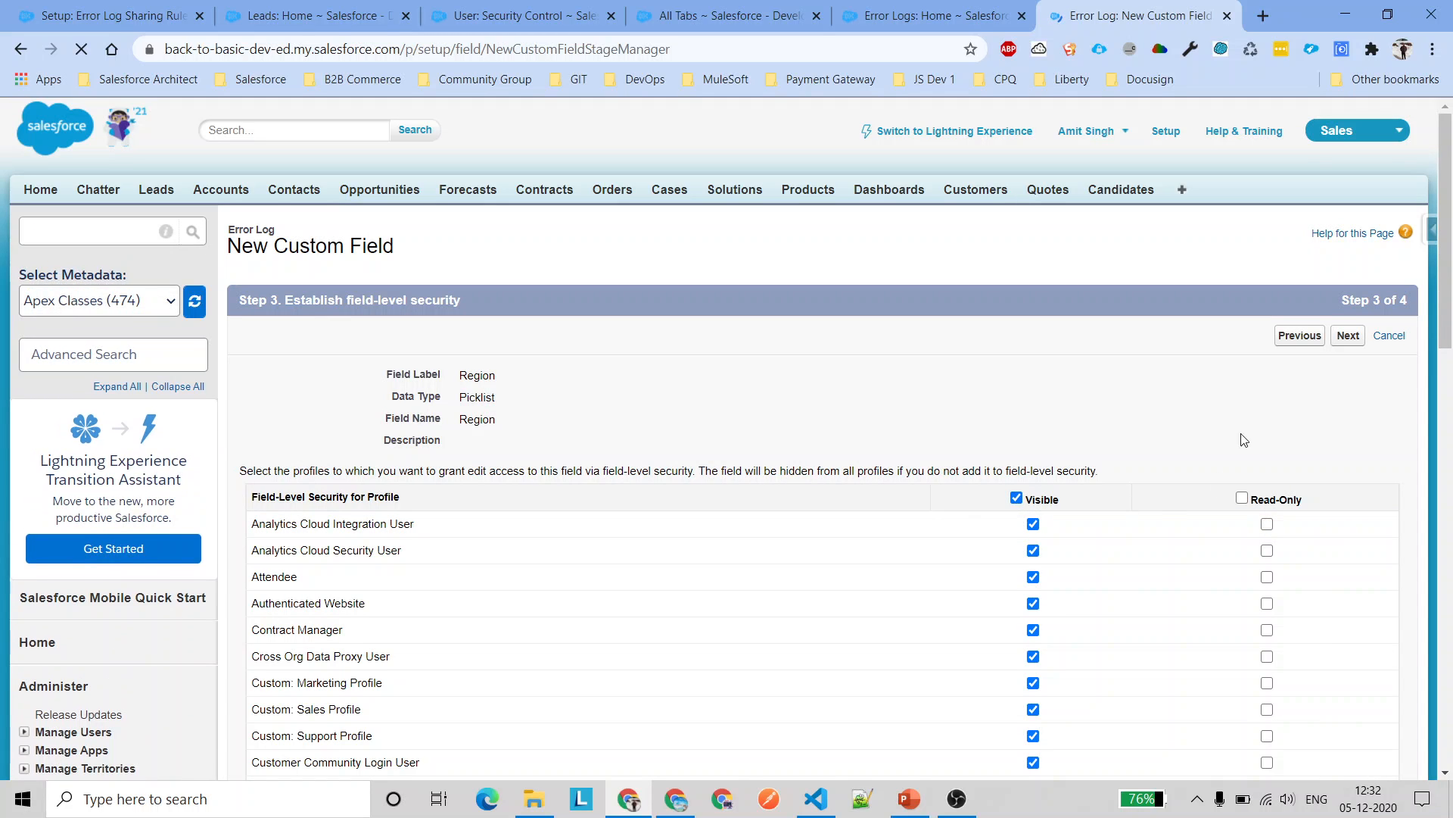
{"action": "left_click", "coordinate": [1348, 336]}
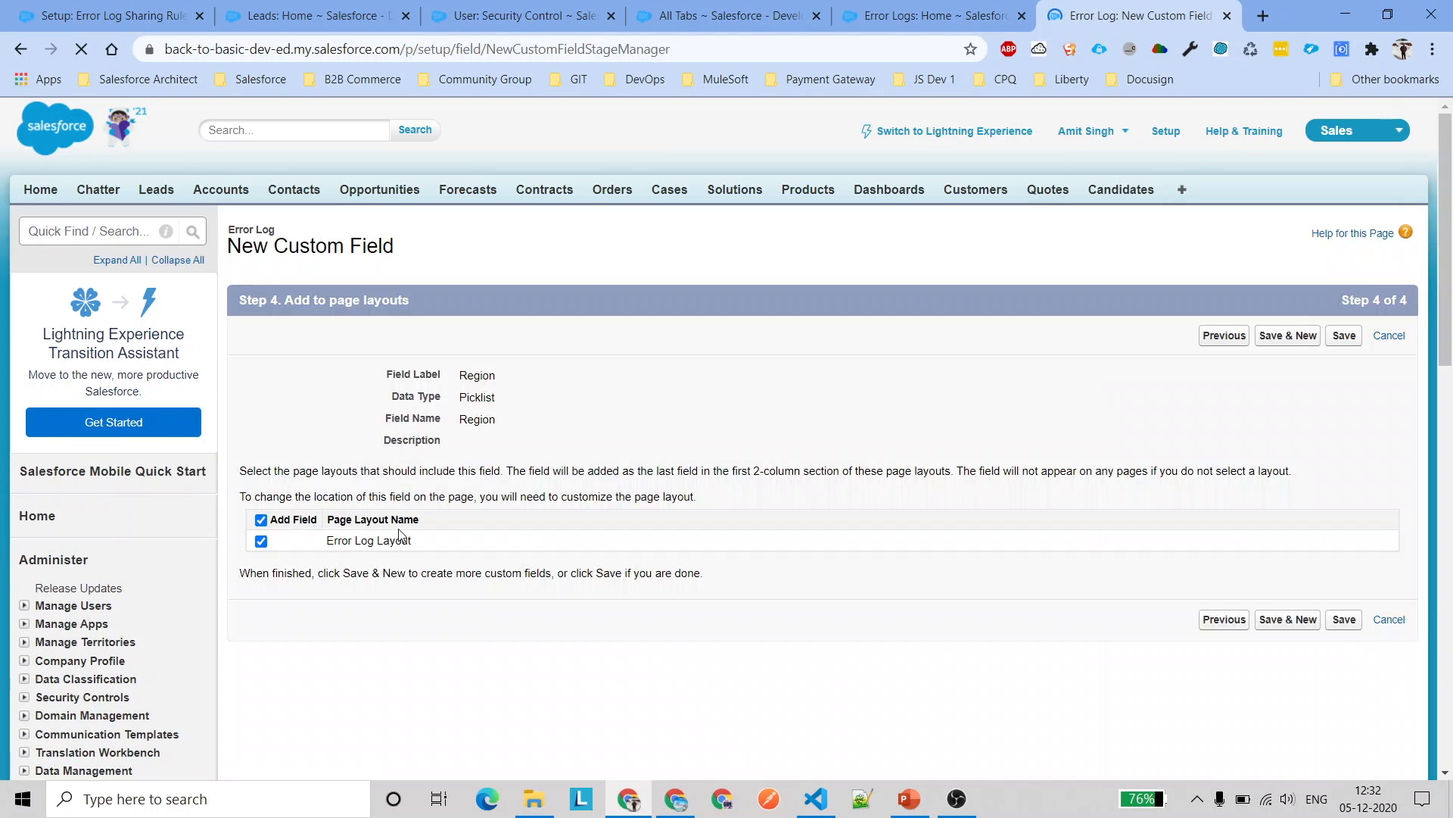
{"action": "left_click", "coordinate": [261, 520]}
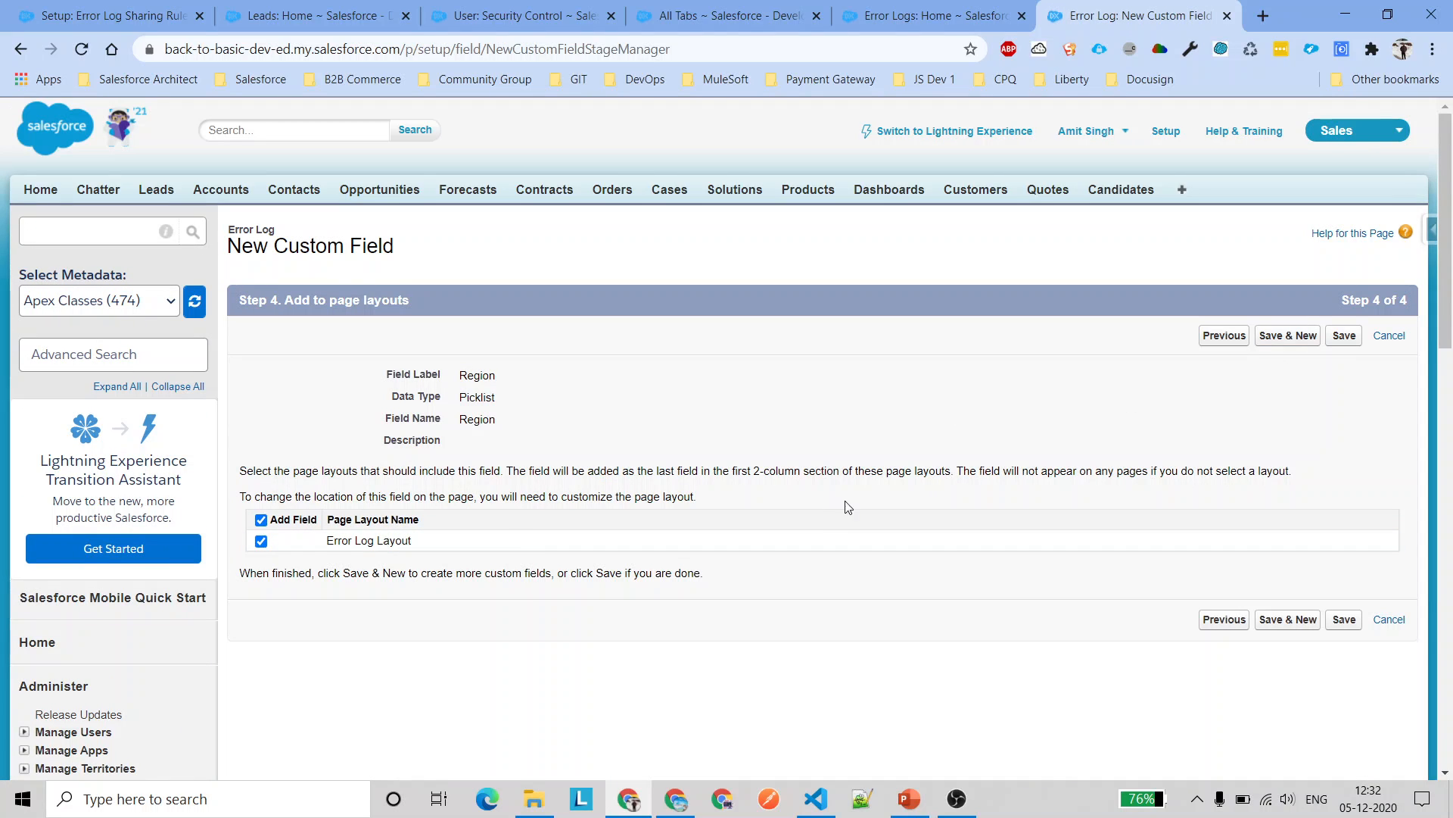
{"action": "left_click", "coordinate": [1344, 335]}
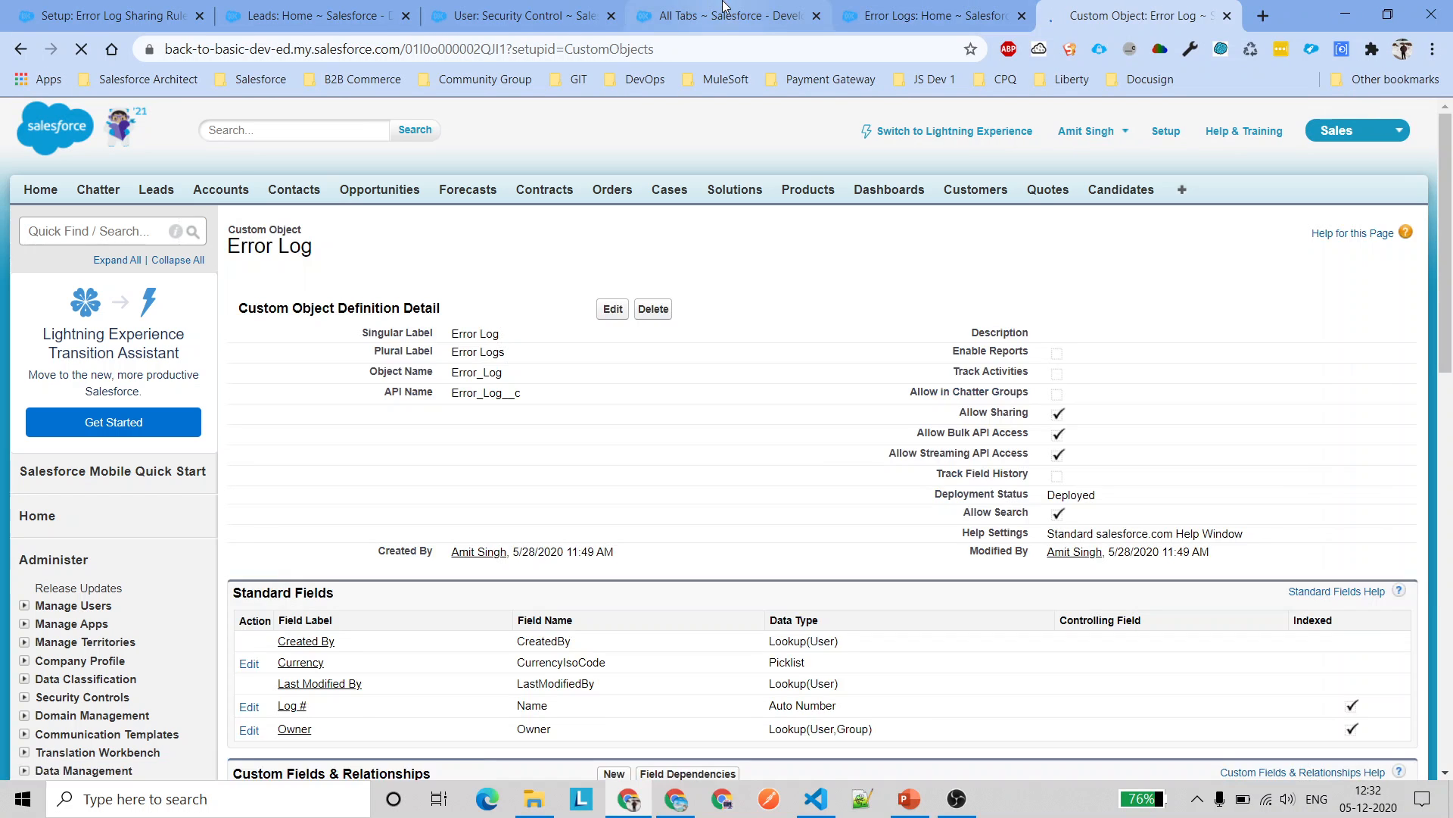
Check the logged-in user in the other browser window and return to the Error Logs home page
{"action": "left_click", "coordinate": [753, 23]}
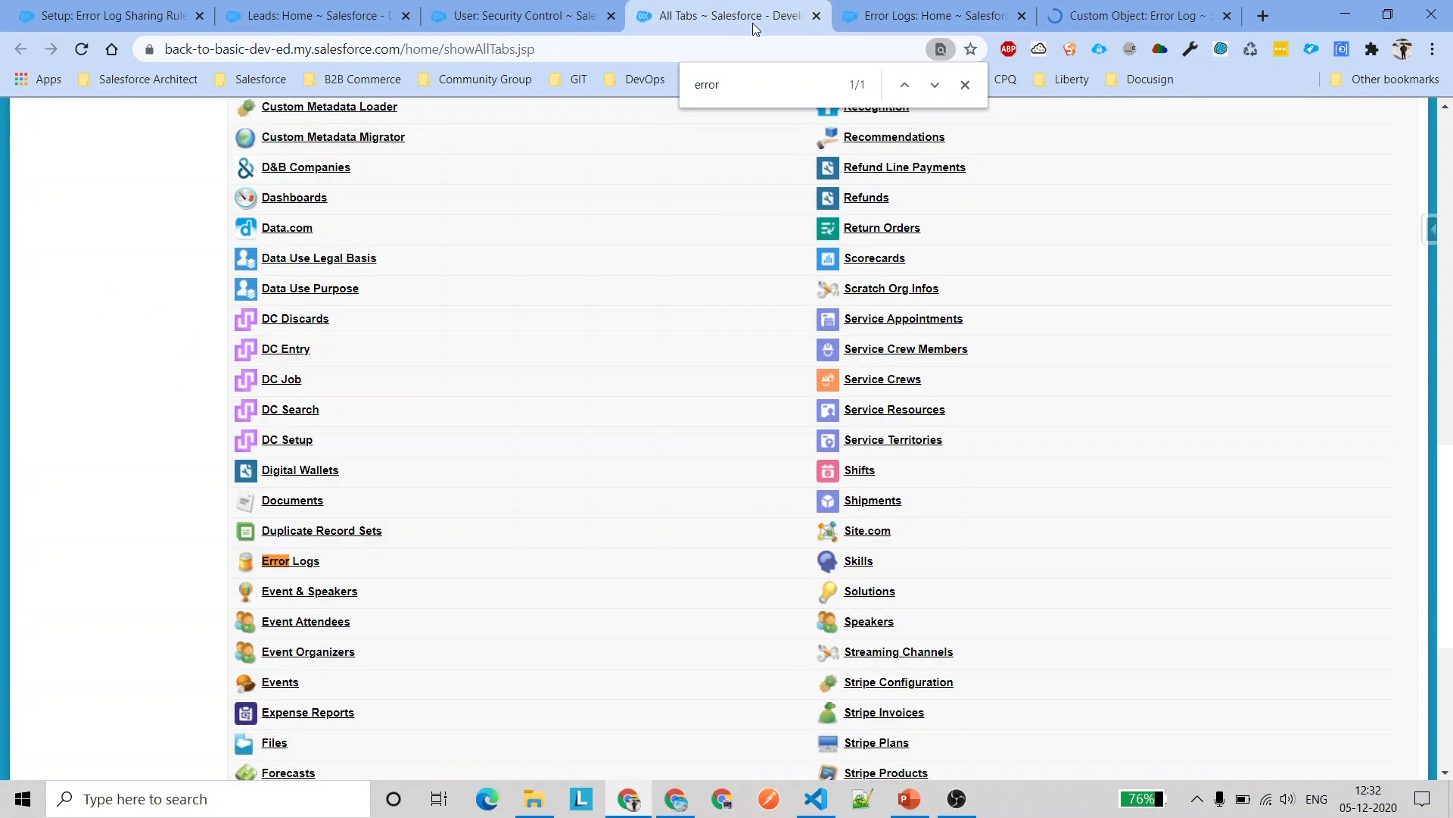
{"action": "left_click", "coordinate": [931, 16]}
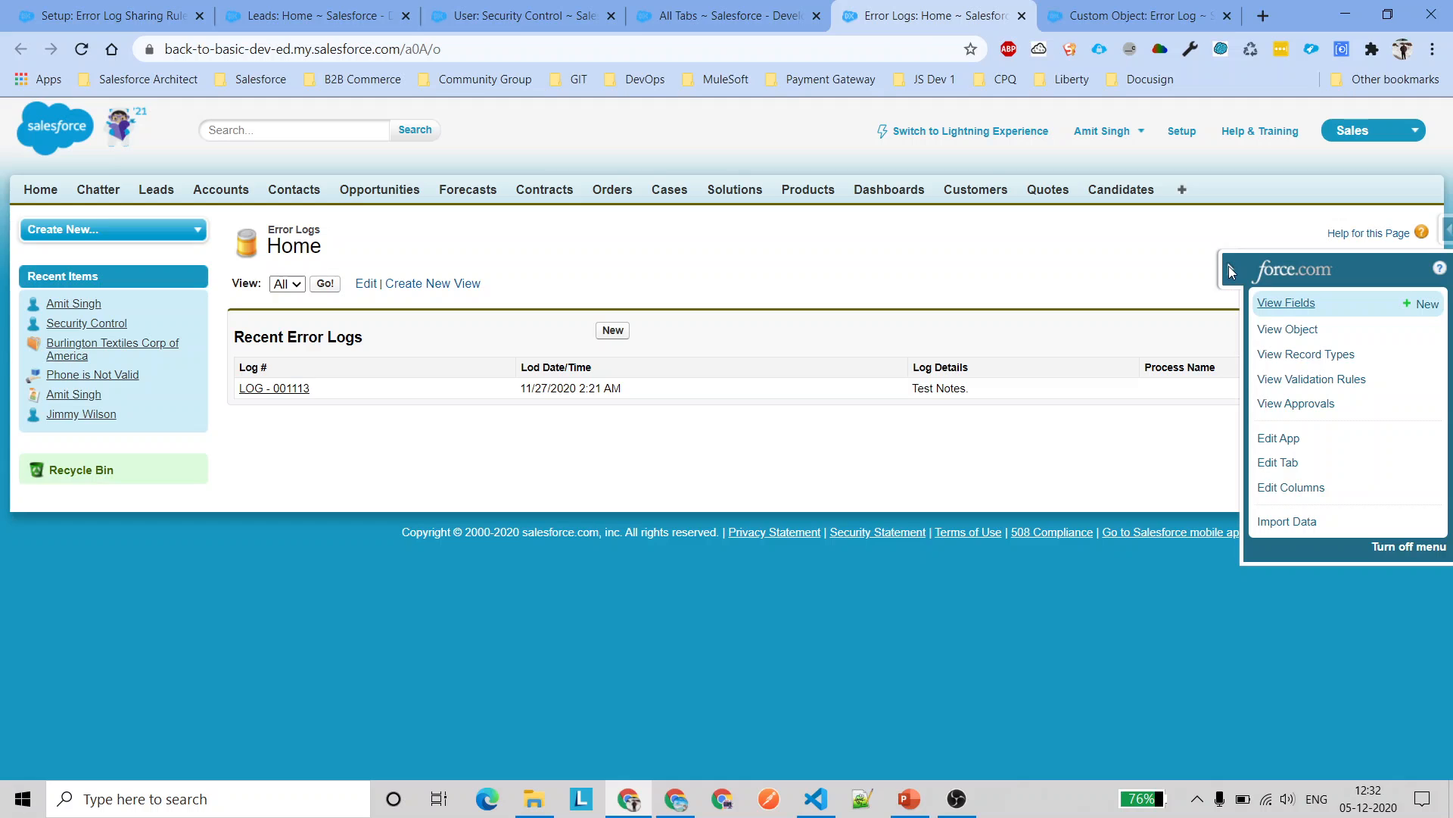
{"action": "left_click", "coordinate": [676, 799]}
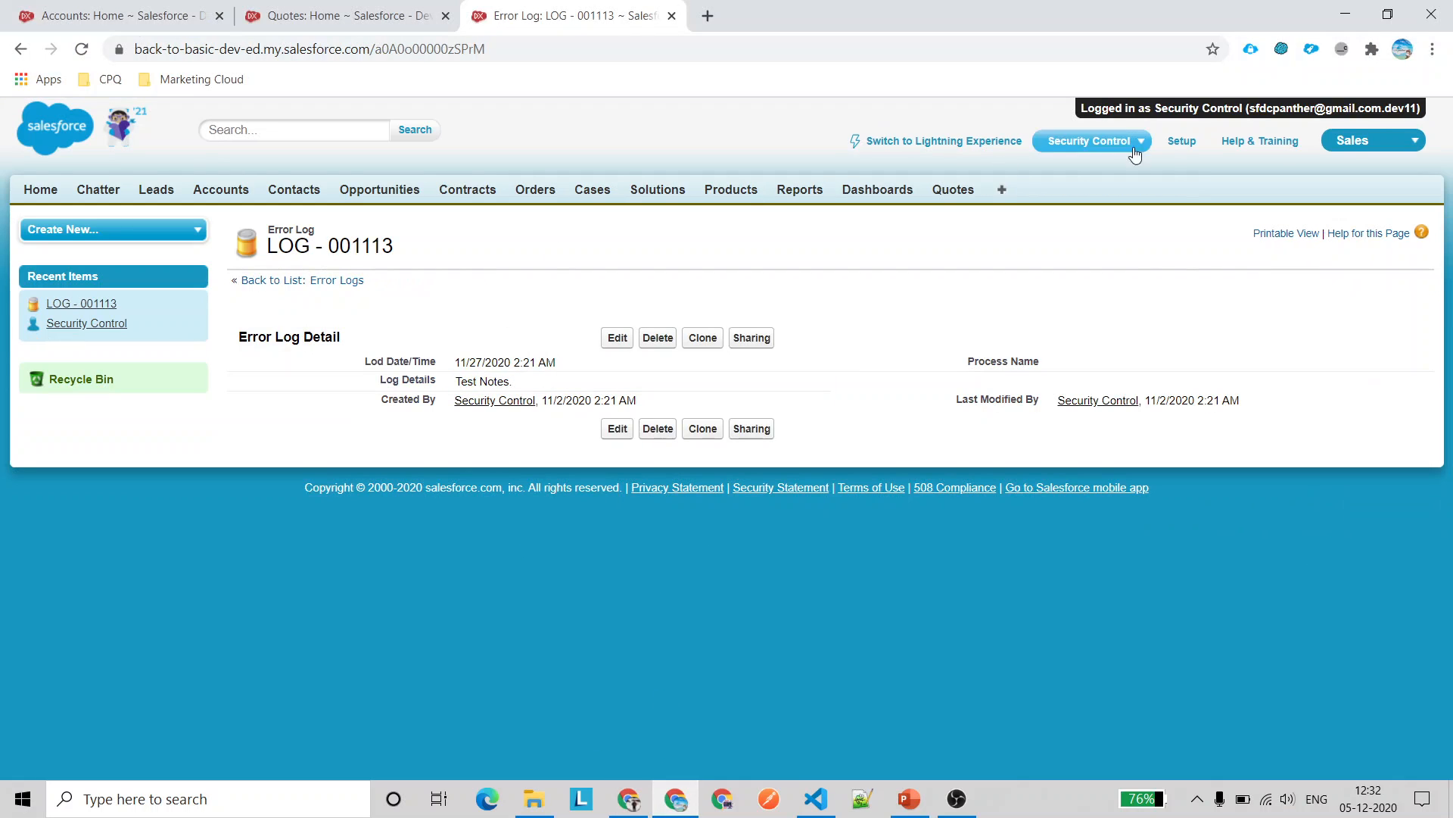
{"action": "left_click_drag", "start_coordinate": [1161, 108], "coordinate": [1240, 108]}
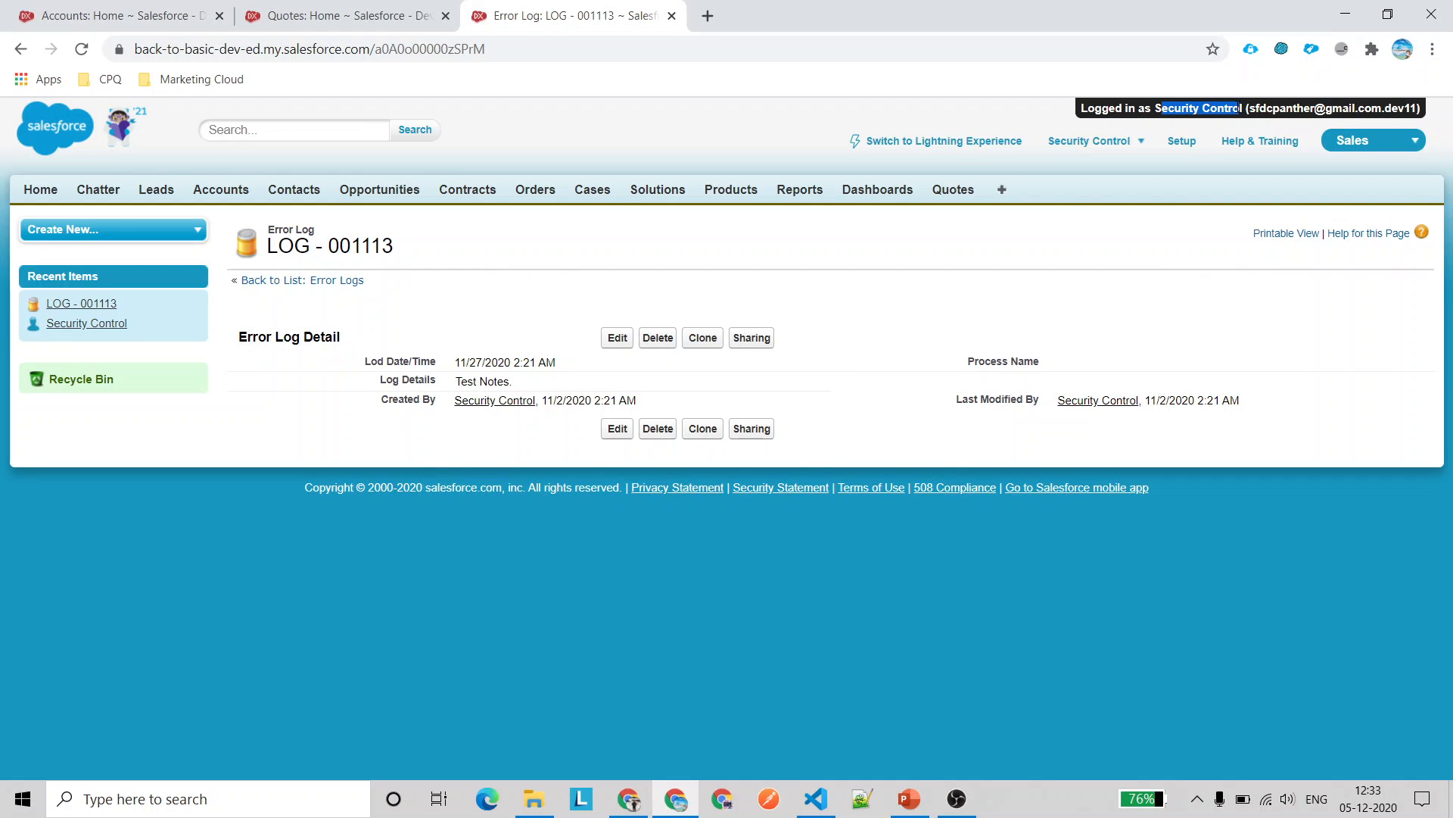
{"action": "key", "text": "alt+Tab"}
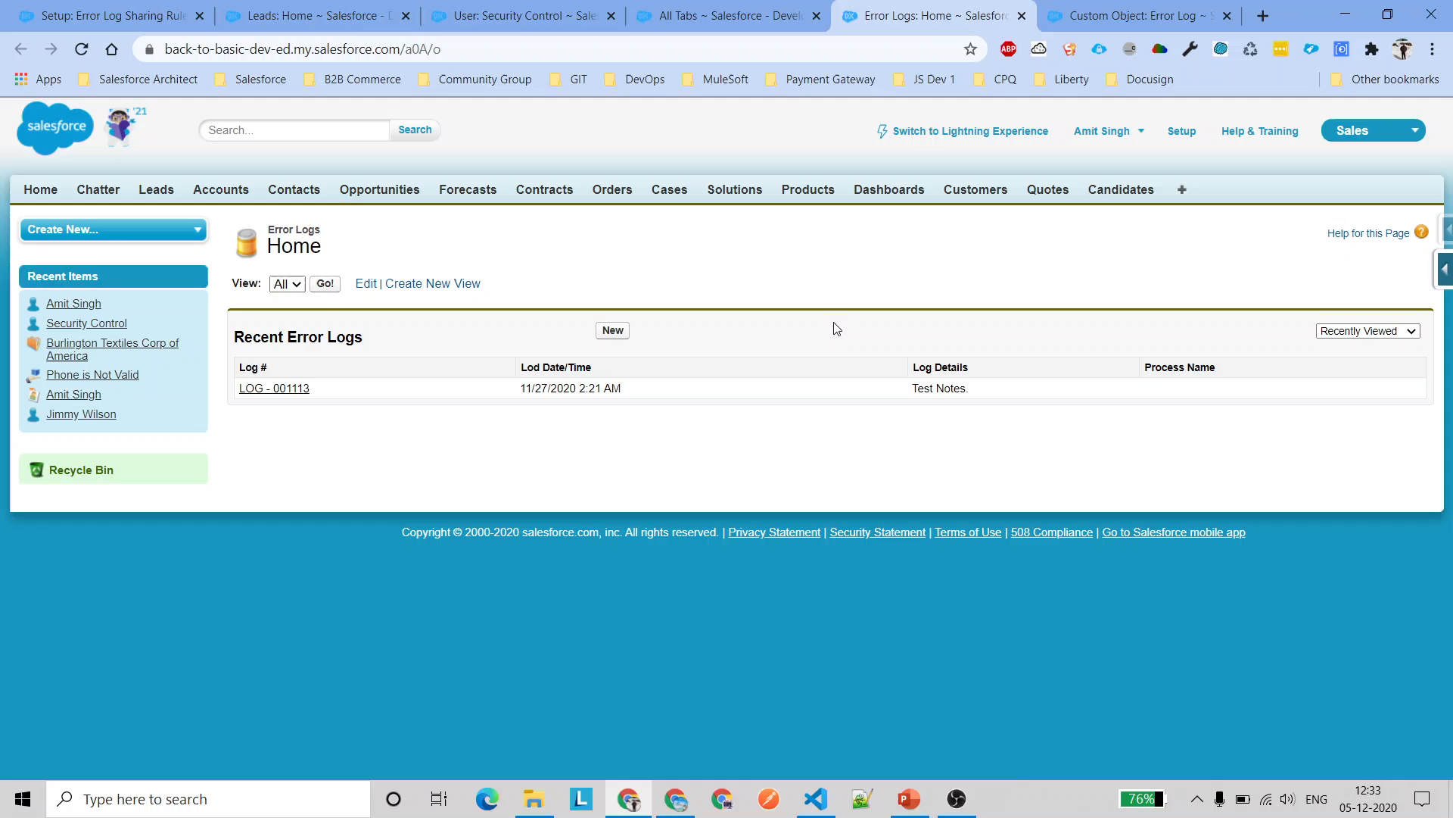
Start a new Error Log record and set its Region to APAC
{"action": "left_click", "coordinate": [613, 331]}
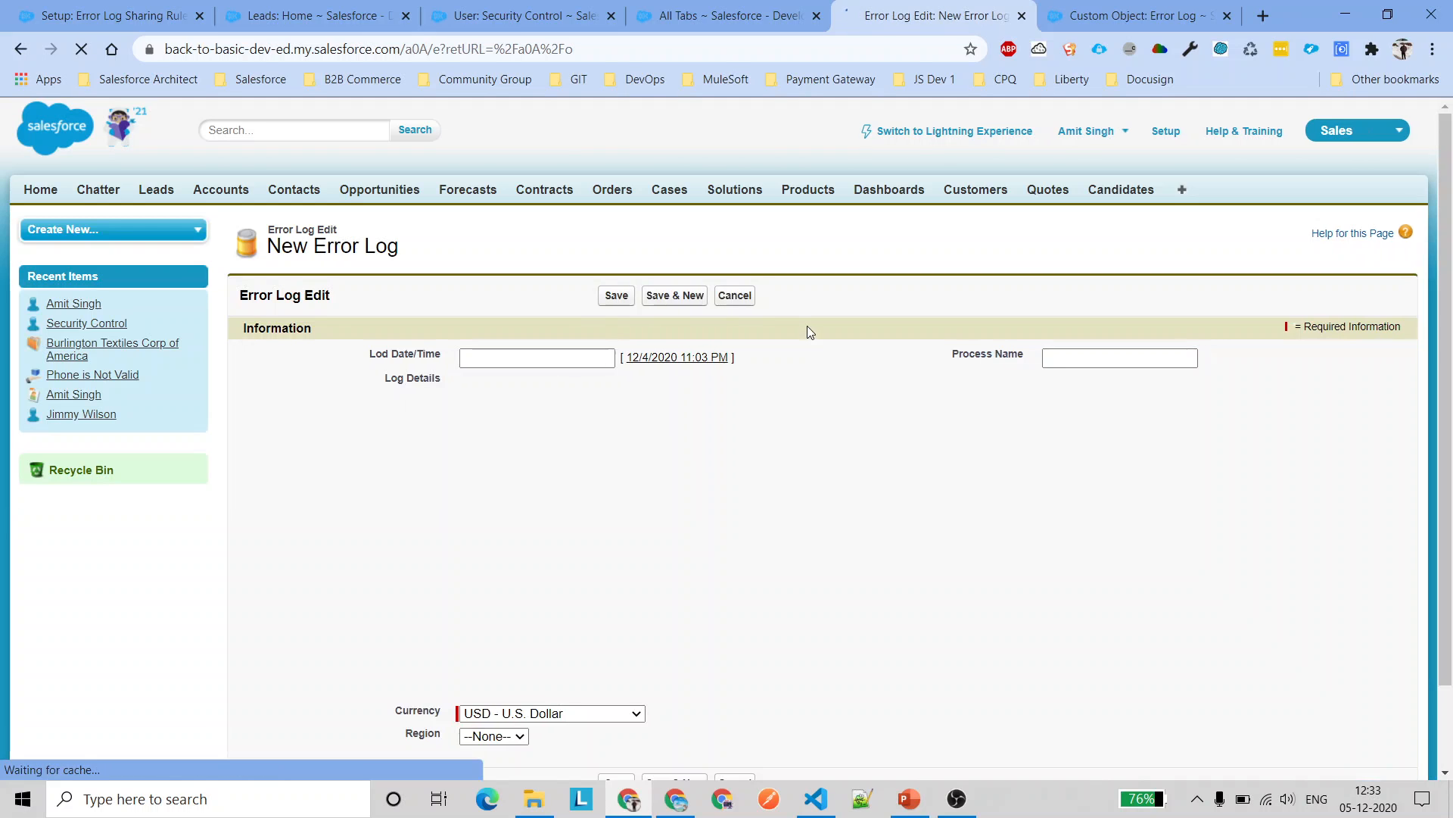
{"action": "scroll", "coordinate": [815, 457], "scroll_direction": "down", "scroll_amount": 2}
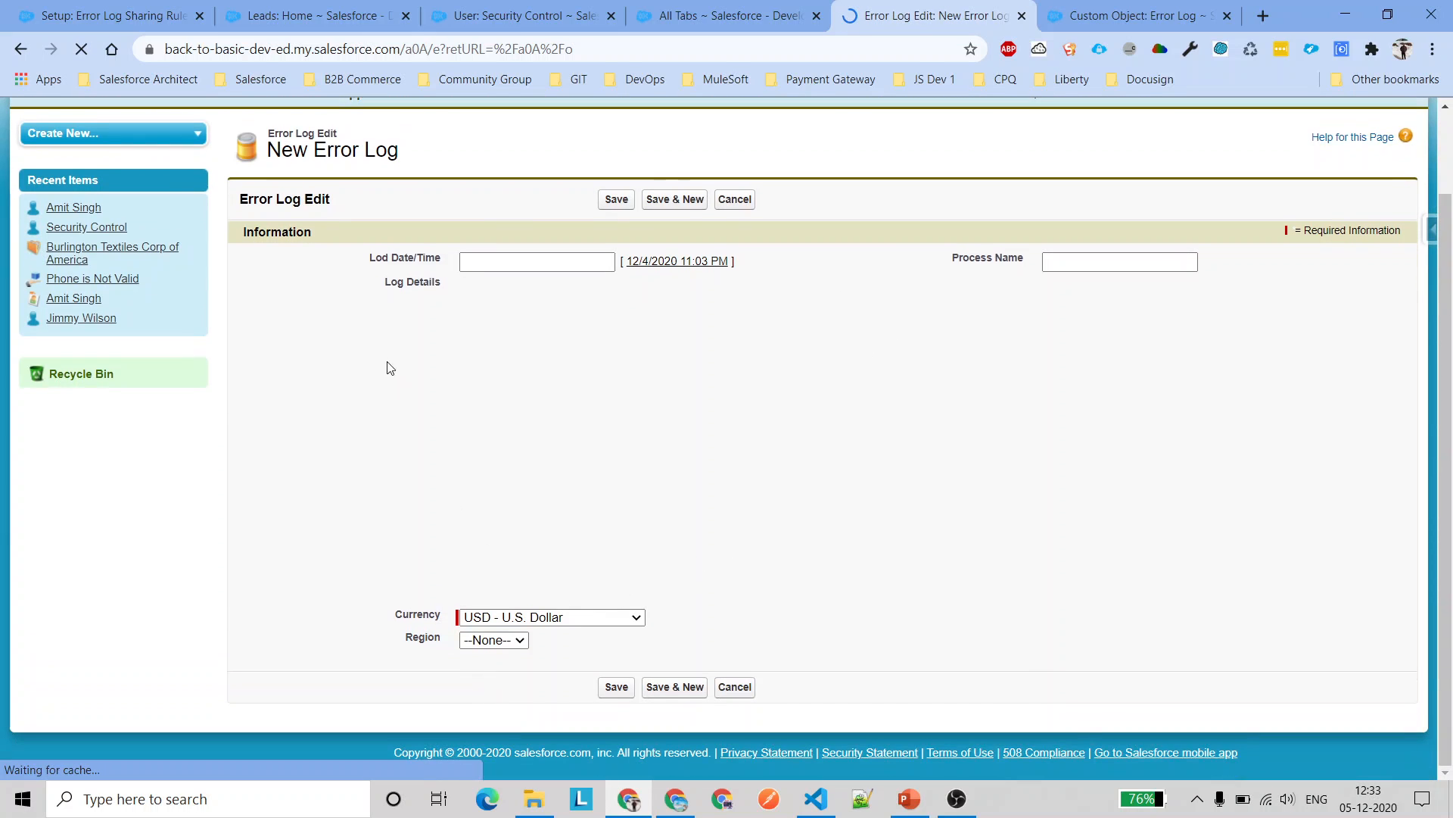
{"action": "left_click", "coordinate": [999, 542]}
{"action": "scroll", "coordinate": [498, 672], "scroll_direction": "down", "scroll_amount": 3}
{"action": "left_click", "coordinate": [493, 639]}
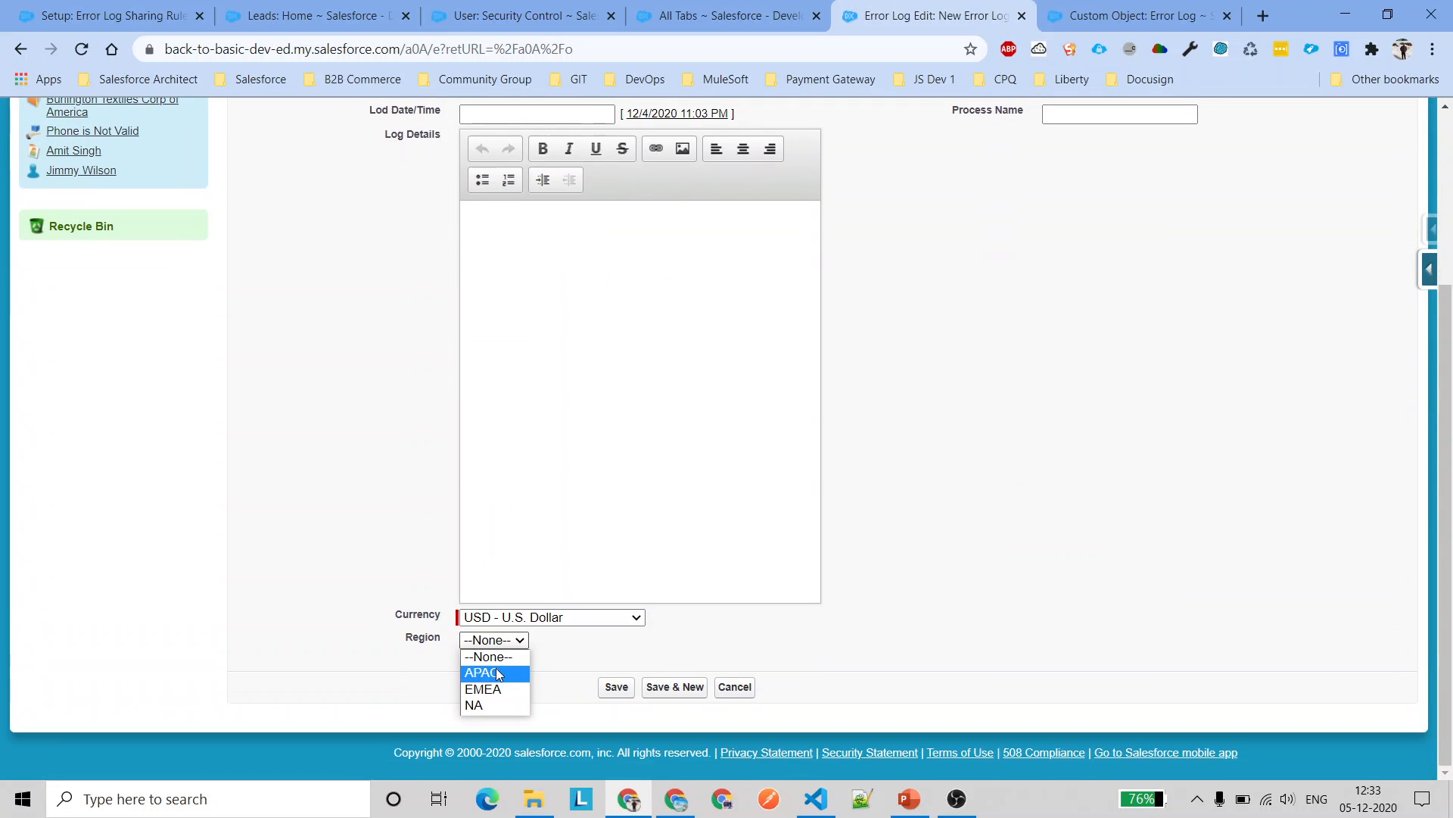
{"action": "left_click", "coordinate": [497, 672]}
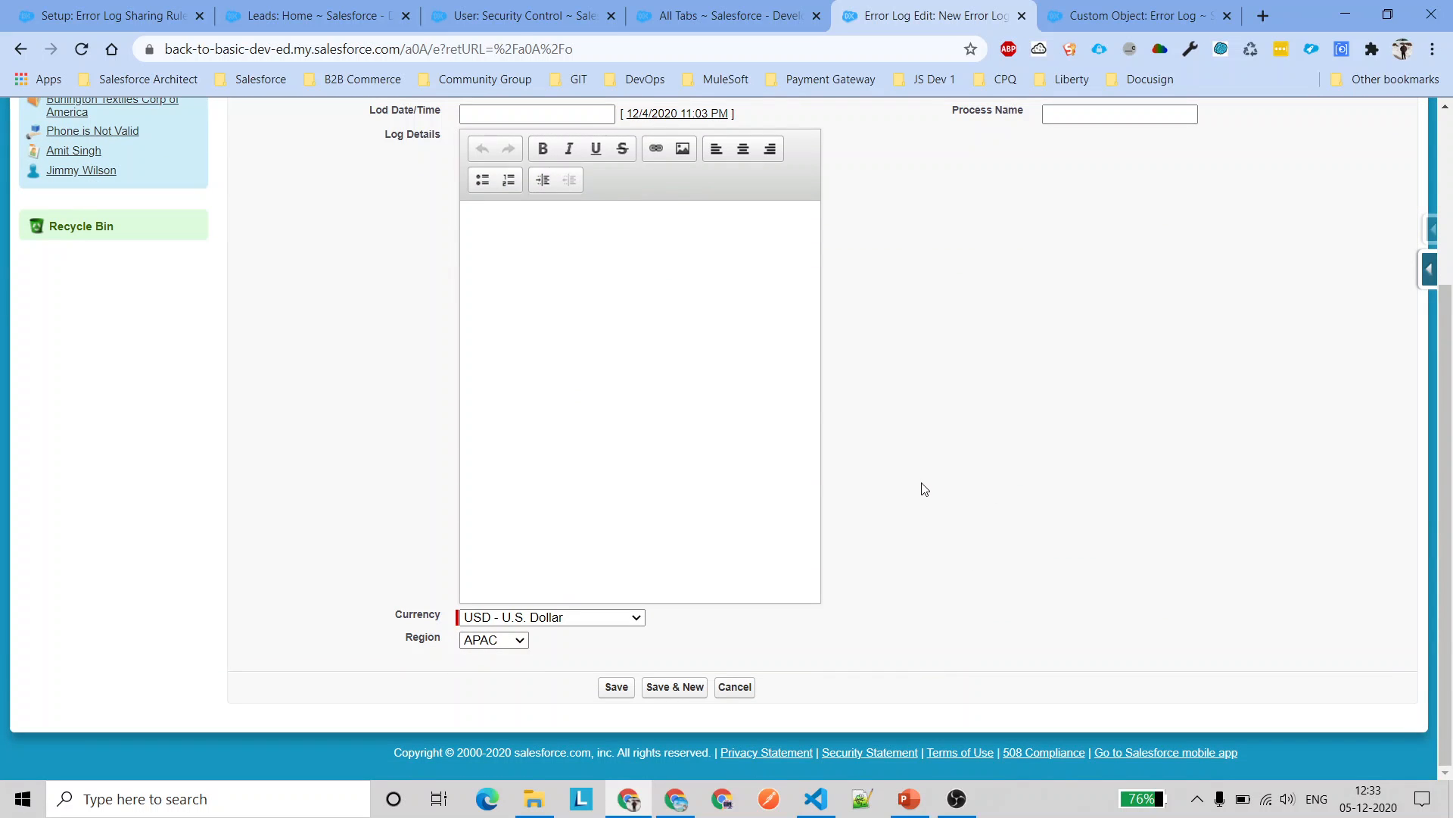
{"action": "left_click_drag", "start_coordinate": [401, 643], "coordinate": [442, 638]}
{"action": "scroll", "coordinate": [1032, 556], "scroll_direction": "up", "scroll_amount": 1}
{"action": "scroll", "coordinate": [1031, 557], "scroll_direction": "up", "scroll_amount": 3}
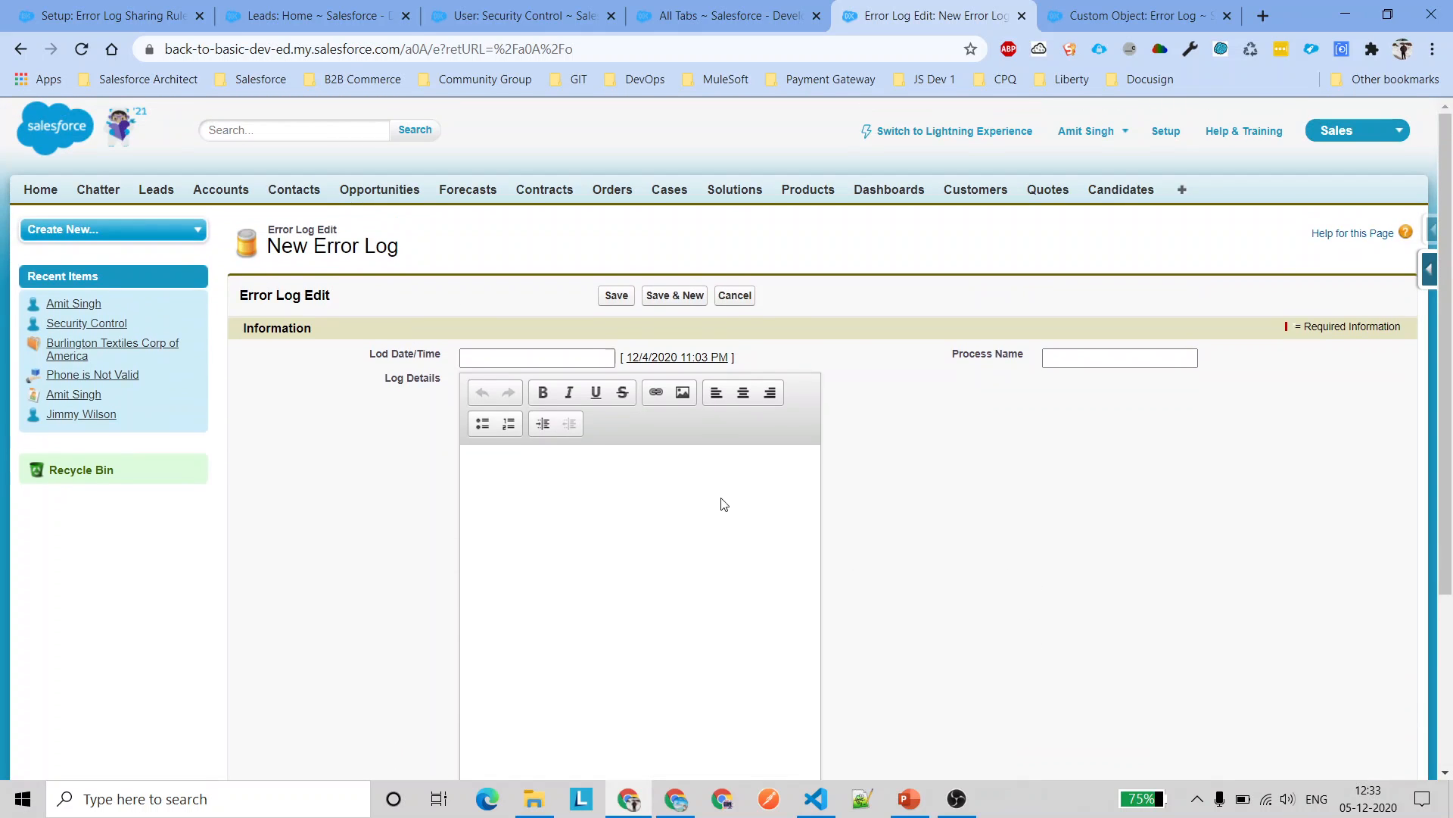
Reload the Error Log sharing rule form, glancing at the new Error Log record before returning to the form
{"action": "left_click", "coordinate": [370, 9]}
{"action": "left_click", "coordinate": [99, 7]}
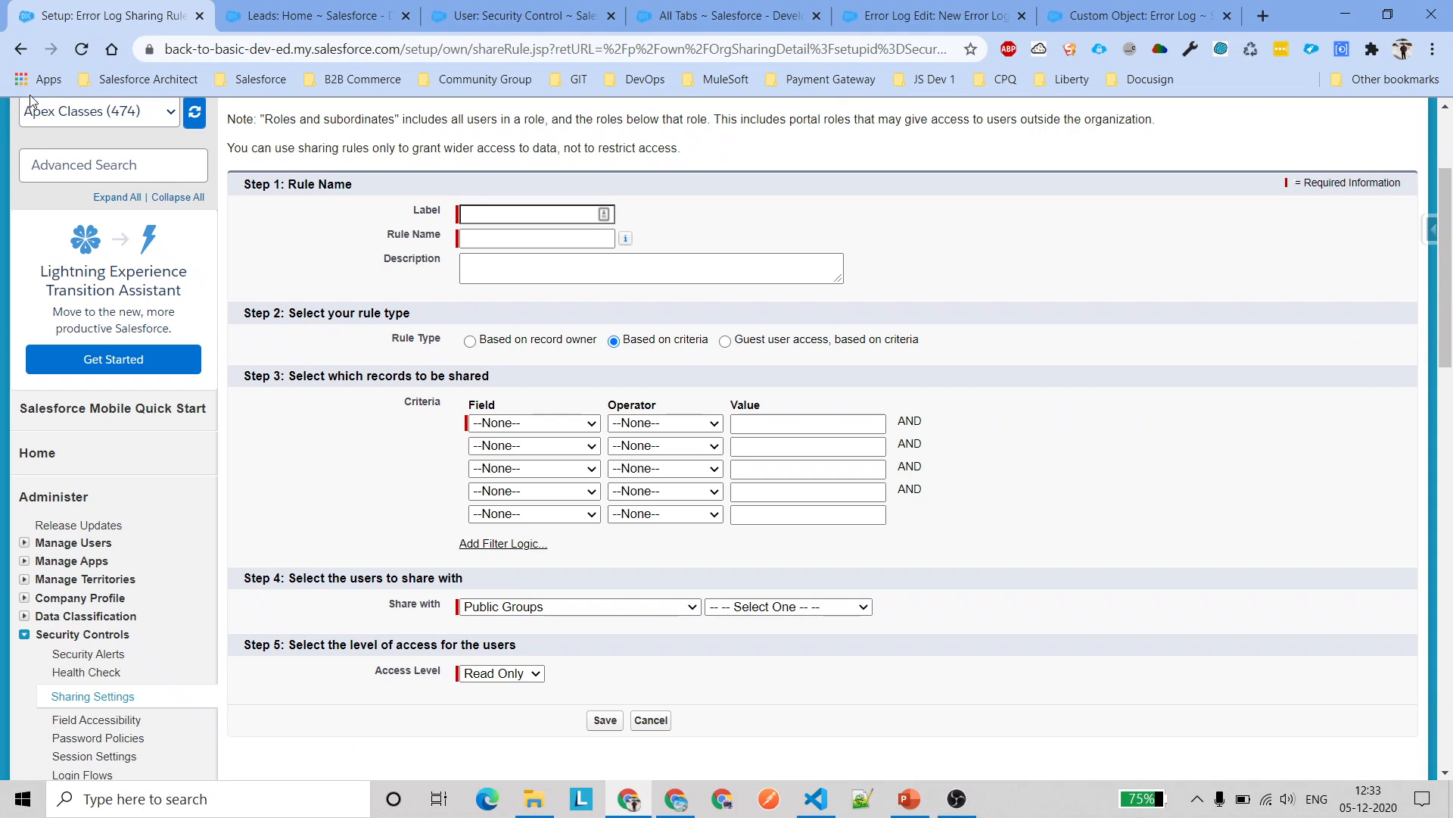
{"action": "left_click", "coordinate": [81, 49]}
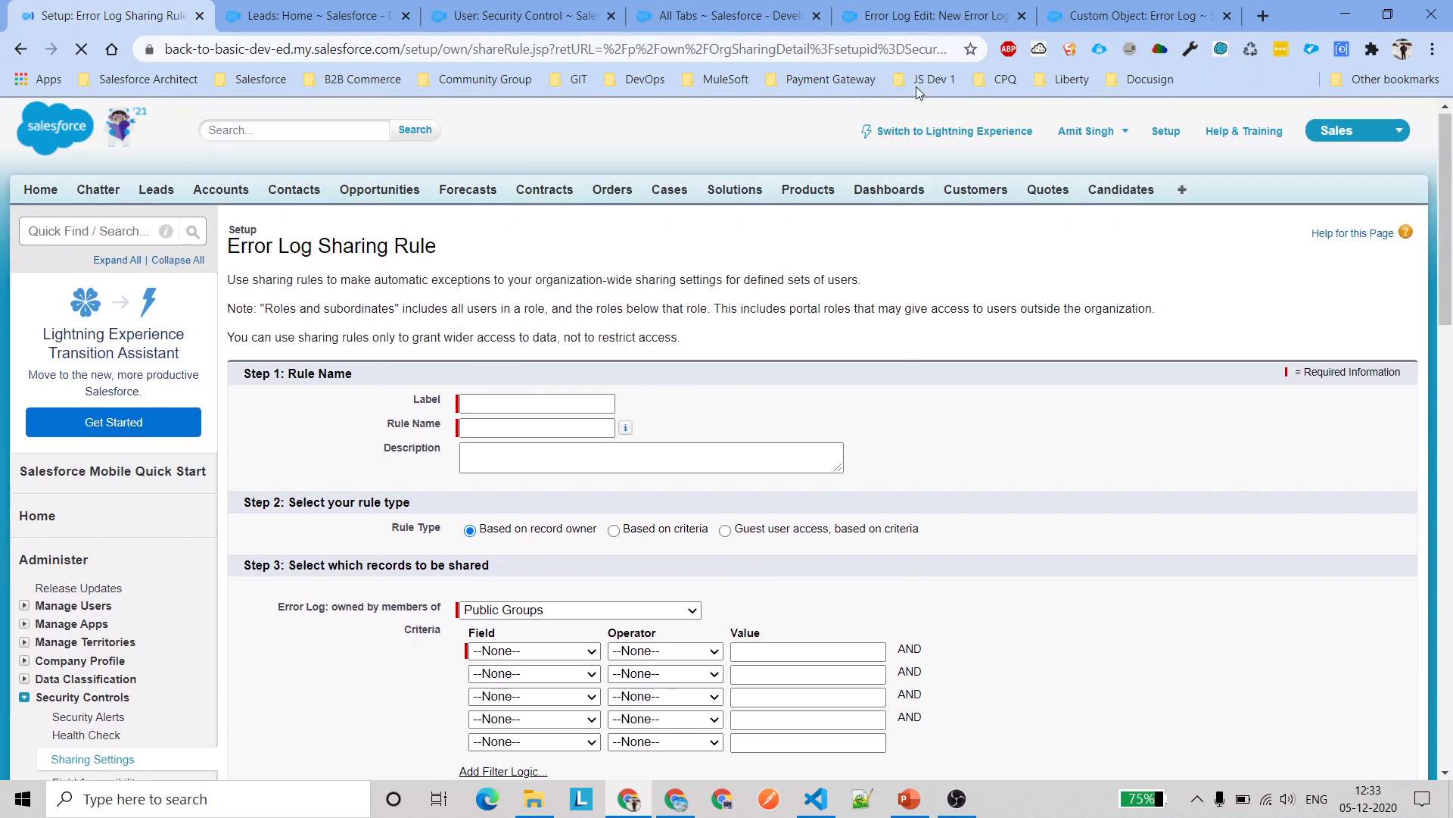
{"action": "left_click", "coordinate": [931, 16]}
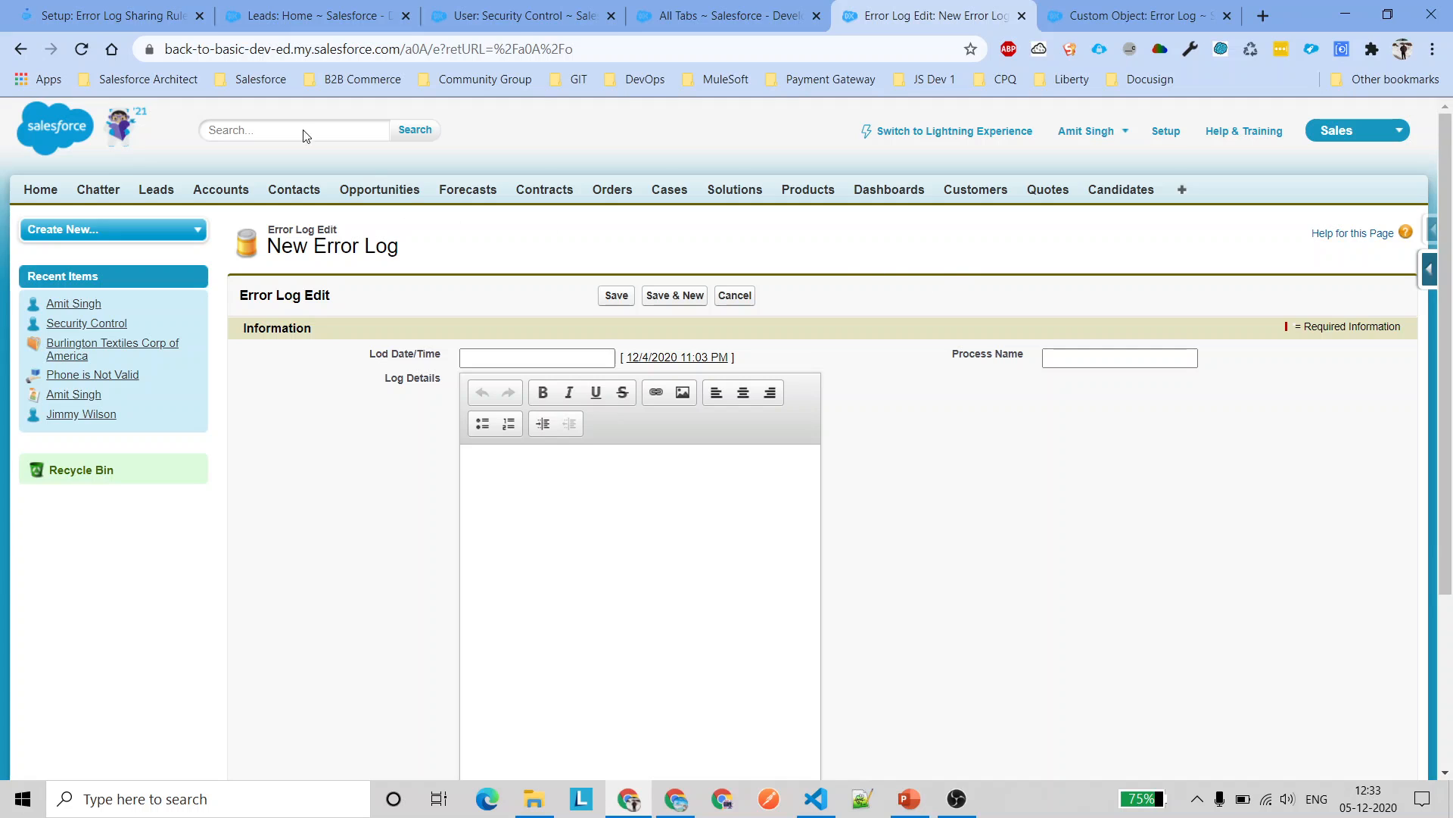
{"action": "left_click", "coordinate": [113, 16]}
Review the Share with category options in the Error Log sharing rule
{"action": "scroll", "coordinate": [808, 409], "scroll_direction": "down", "scroll_amount": 5}
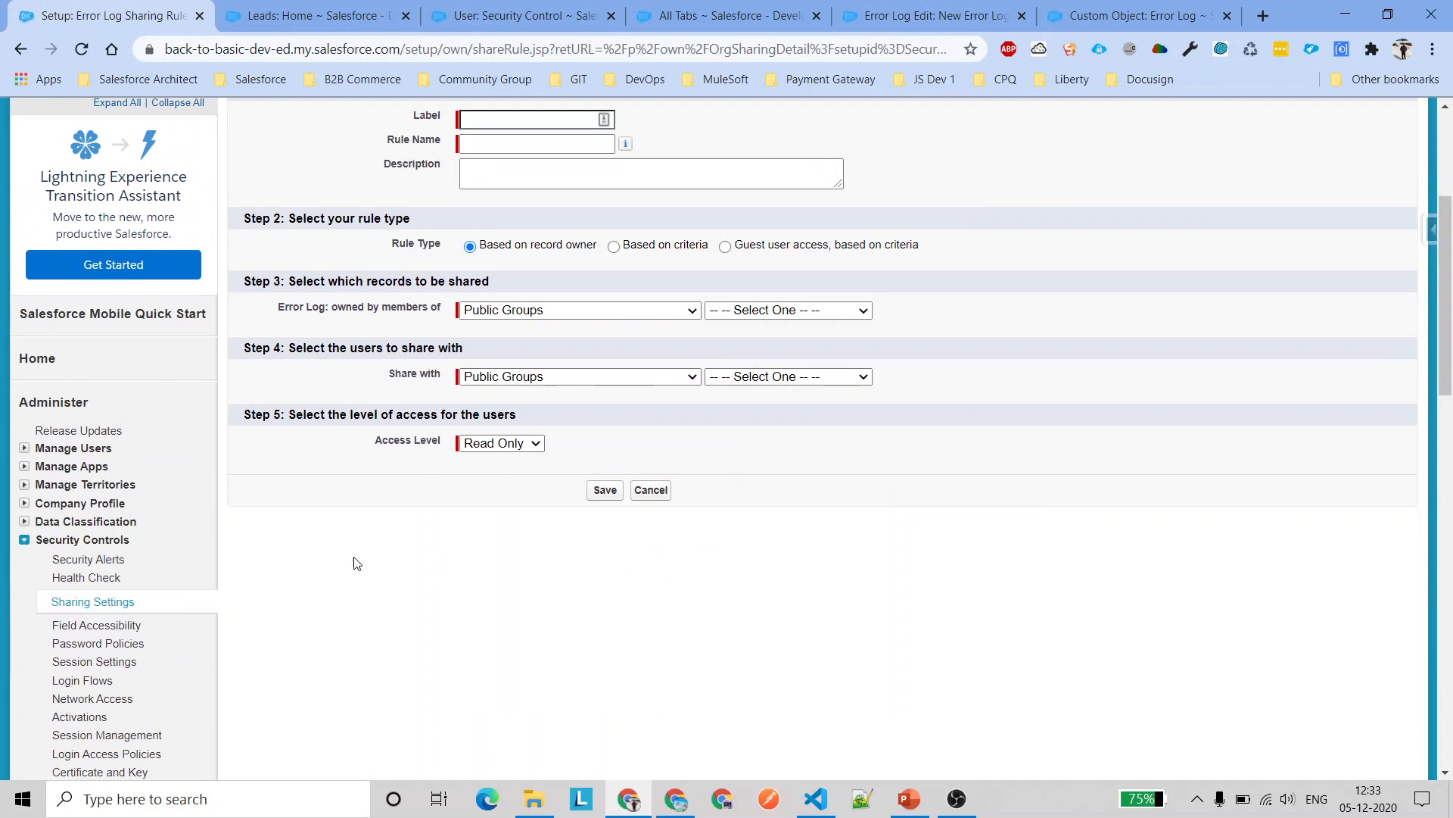
{"action": "left_click_drag", "start_coordinate": [387, 378], "coordinate": [442, 375]}
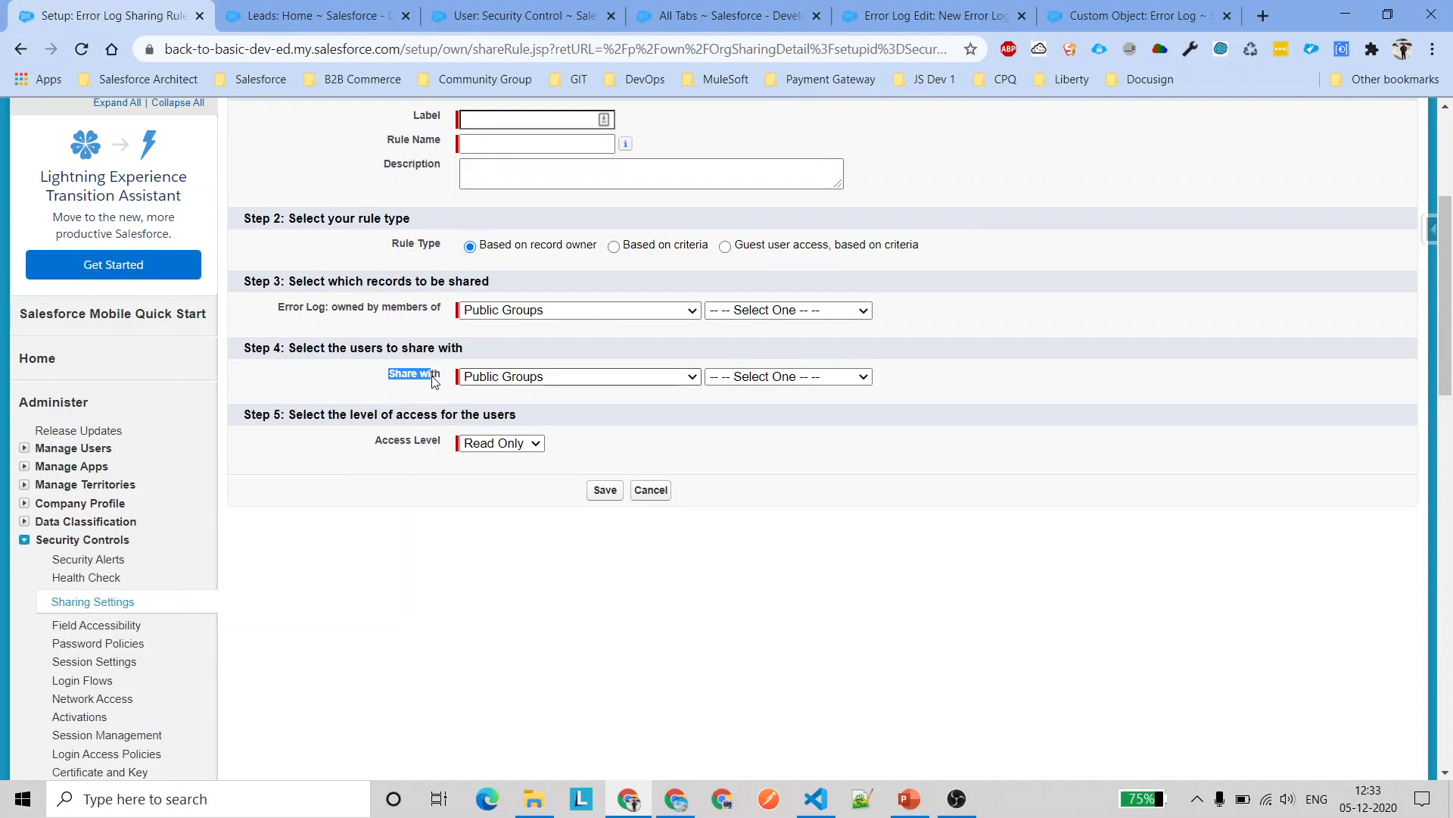
{"action": "left_click", "coordinate": [611, 381]}
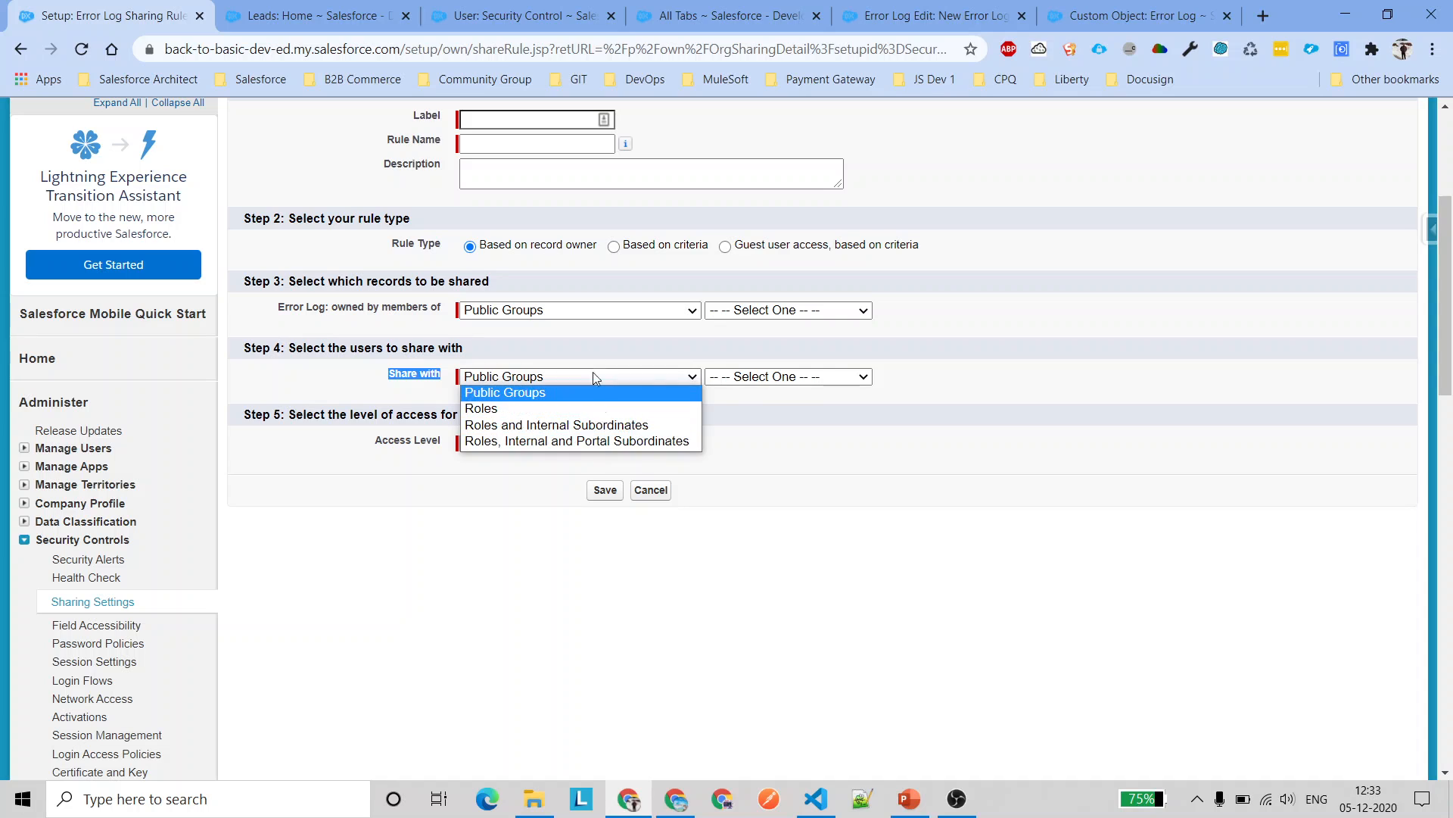
{"action": "left_click", "coordinate": [845, 477]}
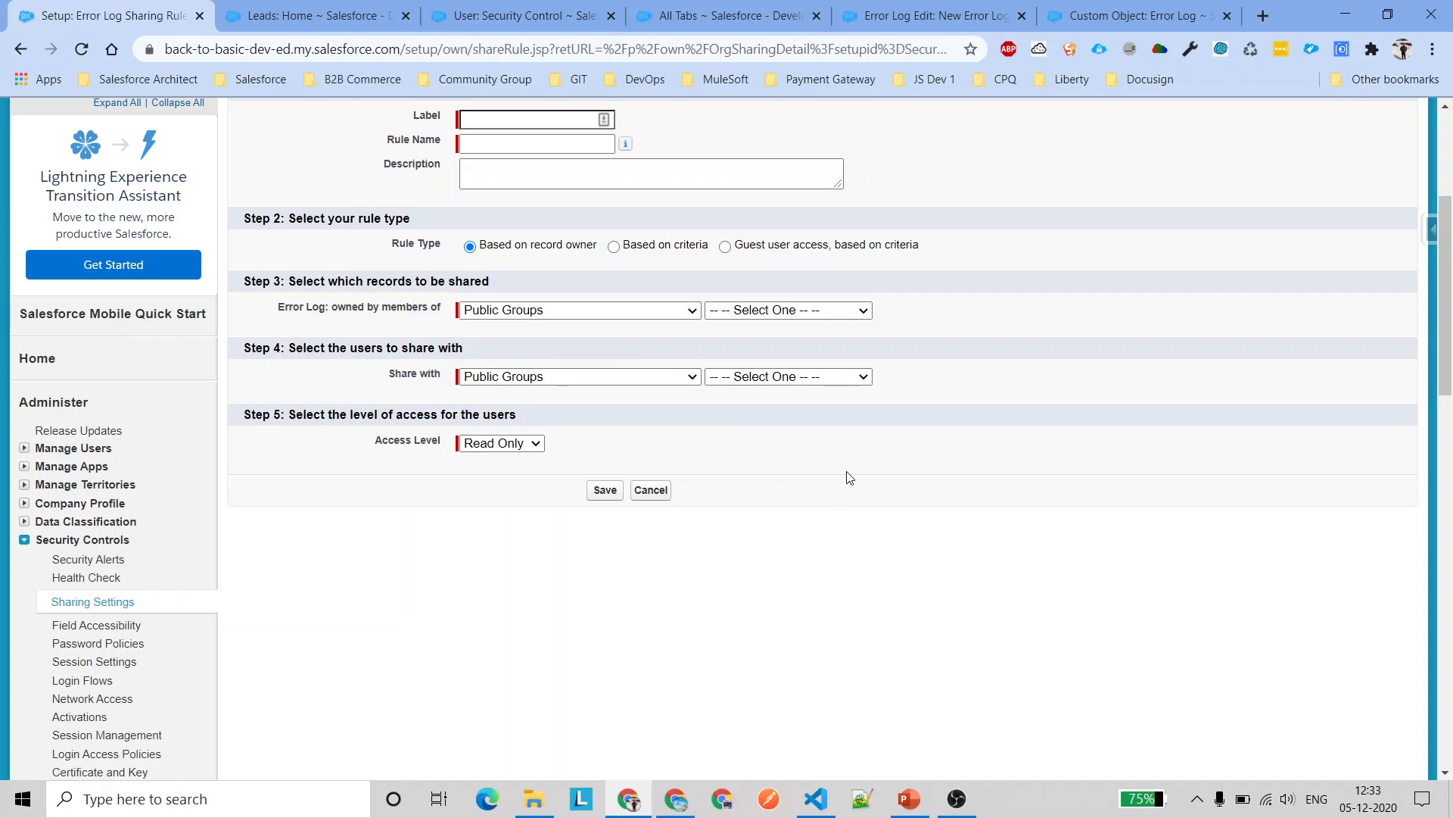
Search the setup menu for "gro" and open Public Groups in a new tab
{"action": "scroll", "coordinate": [849, 478], "scroll_direction": "up", "scroll_amount": 3}
{"action": "left_click", "coordinate": [130, 226]}
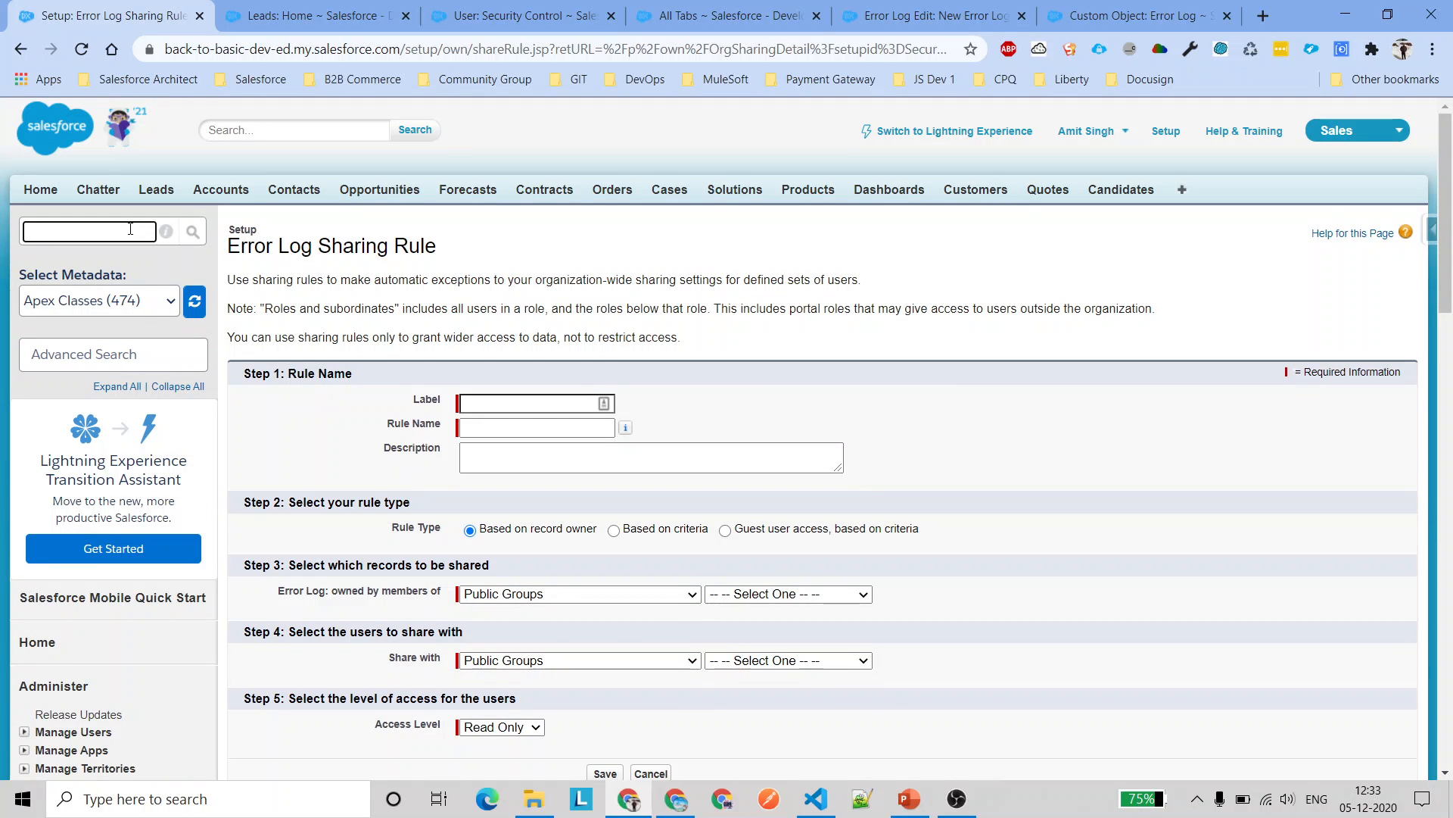
{"action": "type", "text": "gor"}
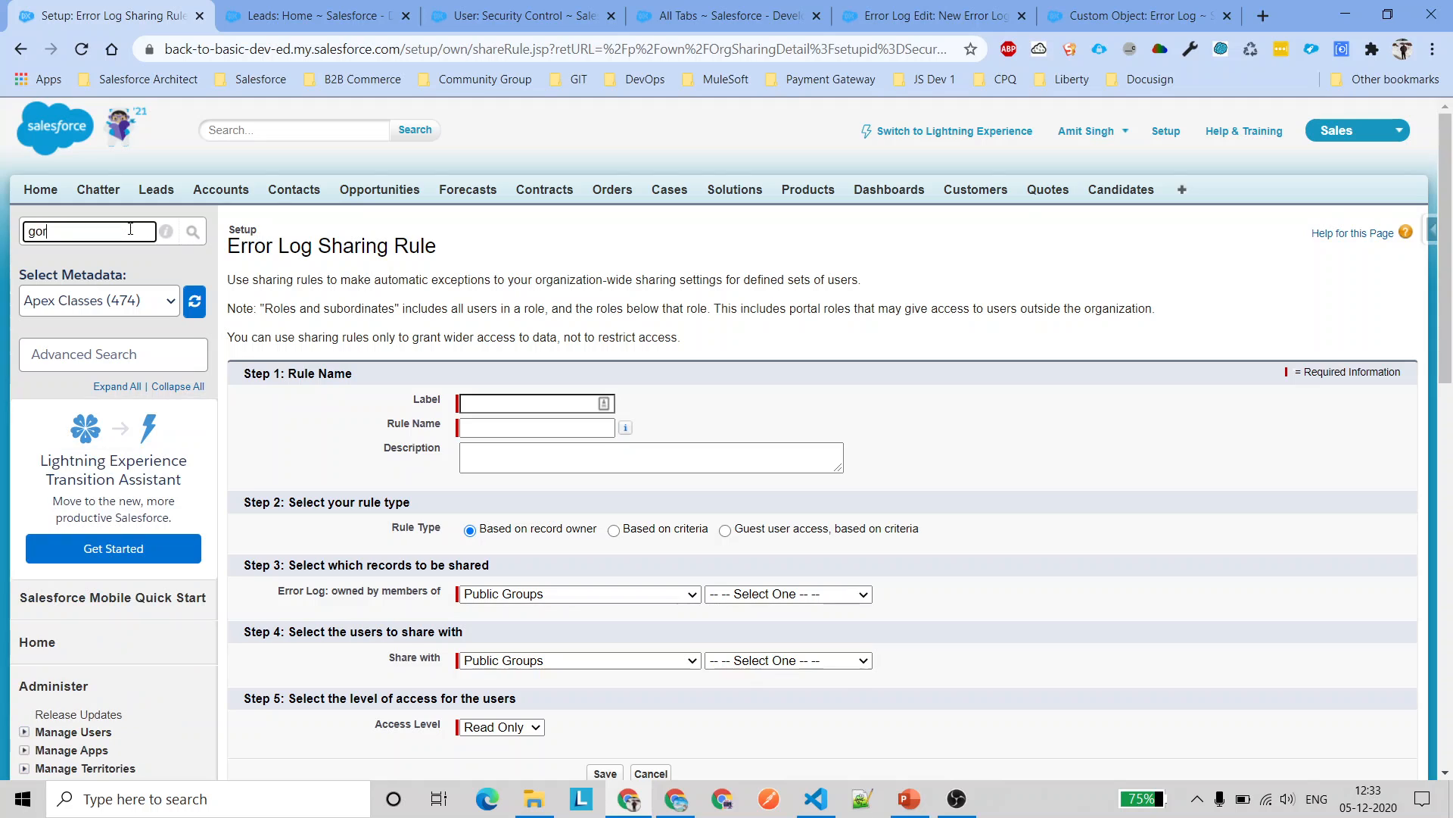
{"action": "type", "text": "ro"}
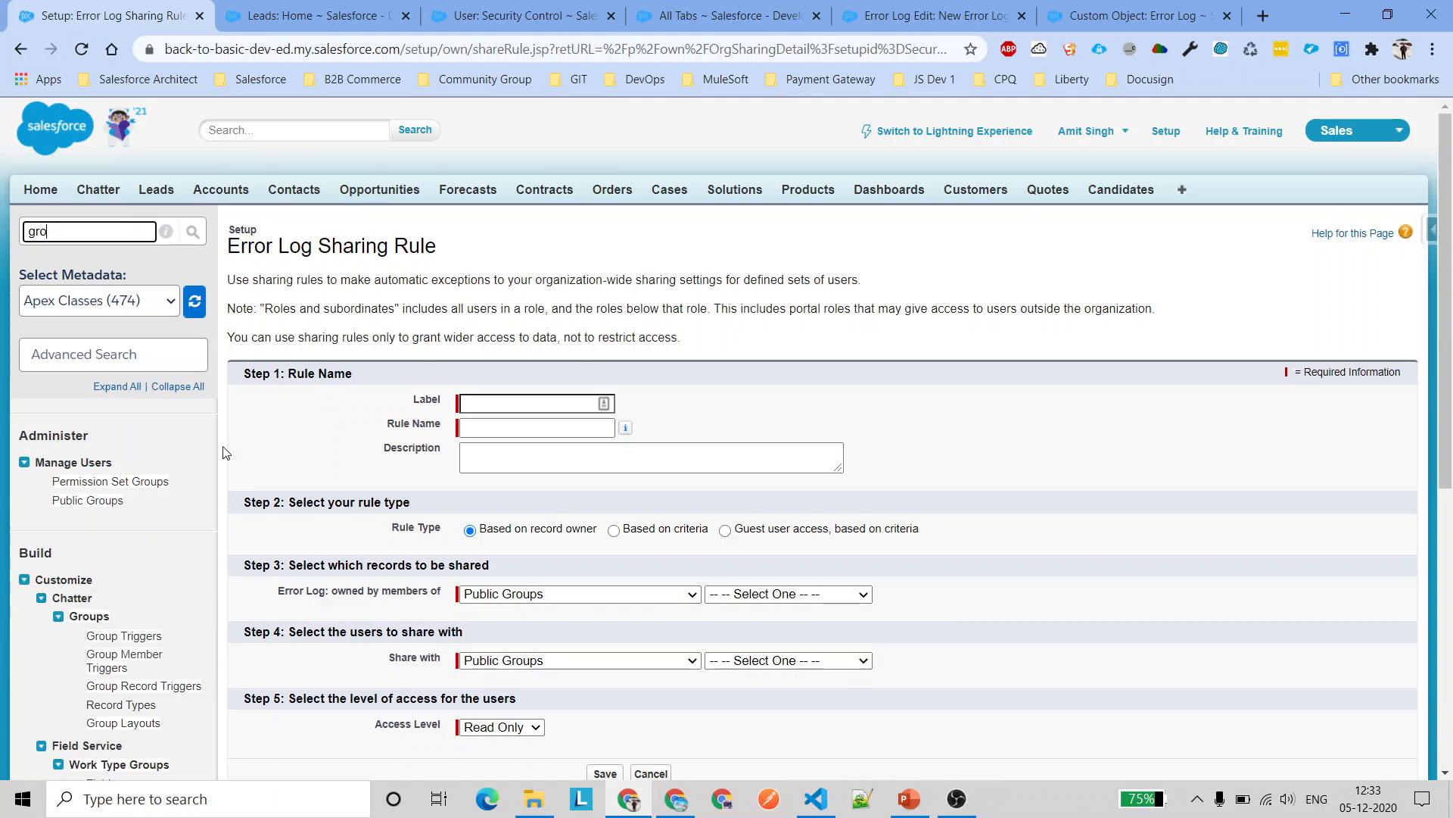
{"action": "scroll", "coordinate": [106, 493], "scroll_direction": "down", "scroll_amount": 1}
{"action": "left_click", "coordinate": [91, 409], "text": "ctrl"}
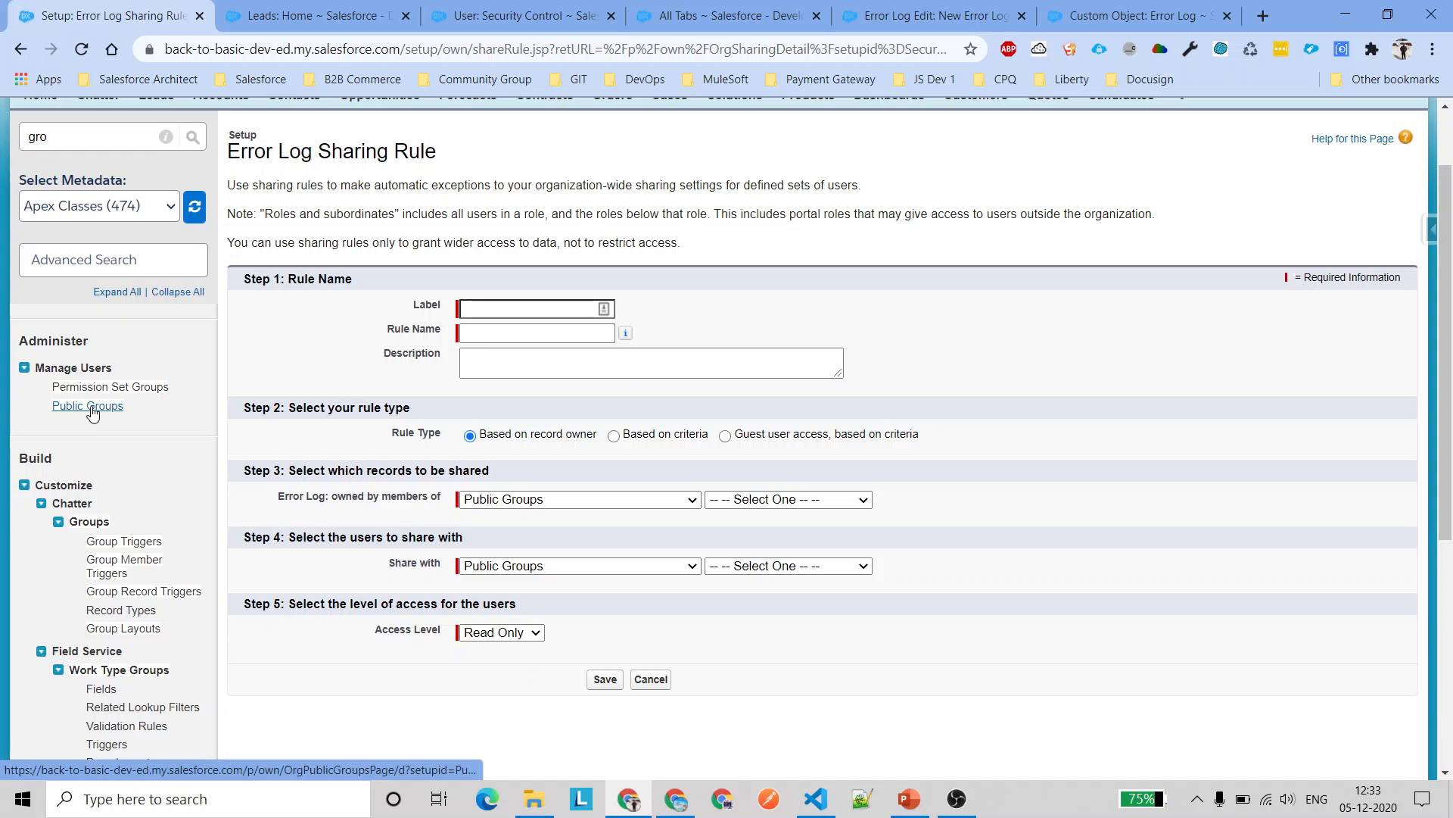
Review the owner category options in the Error Log sharing rule and keep Public Groups selected
{"action": "left_click", "coordinate": [225, 10]}
{"action": "left_click", "coordinate": [89, 6]}
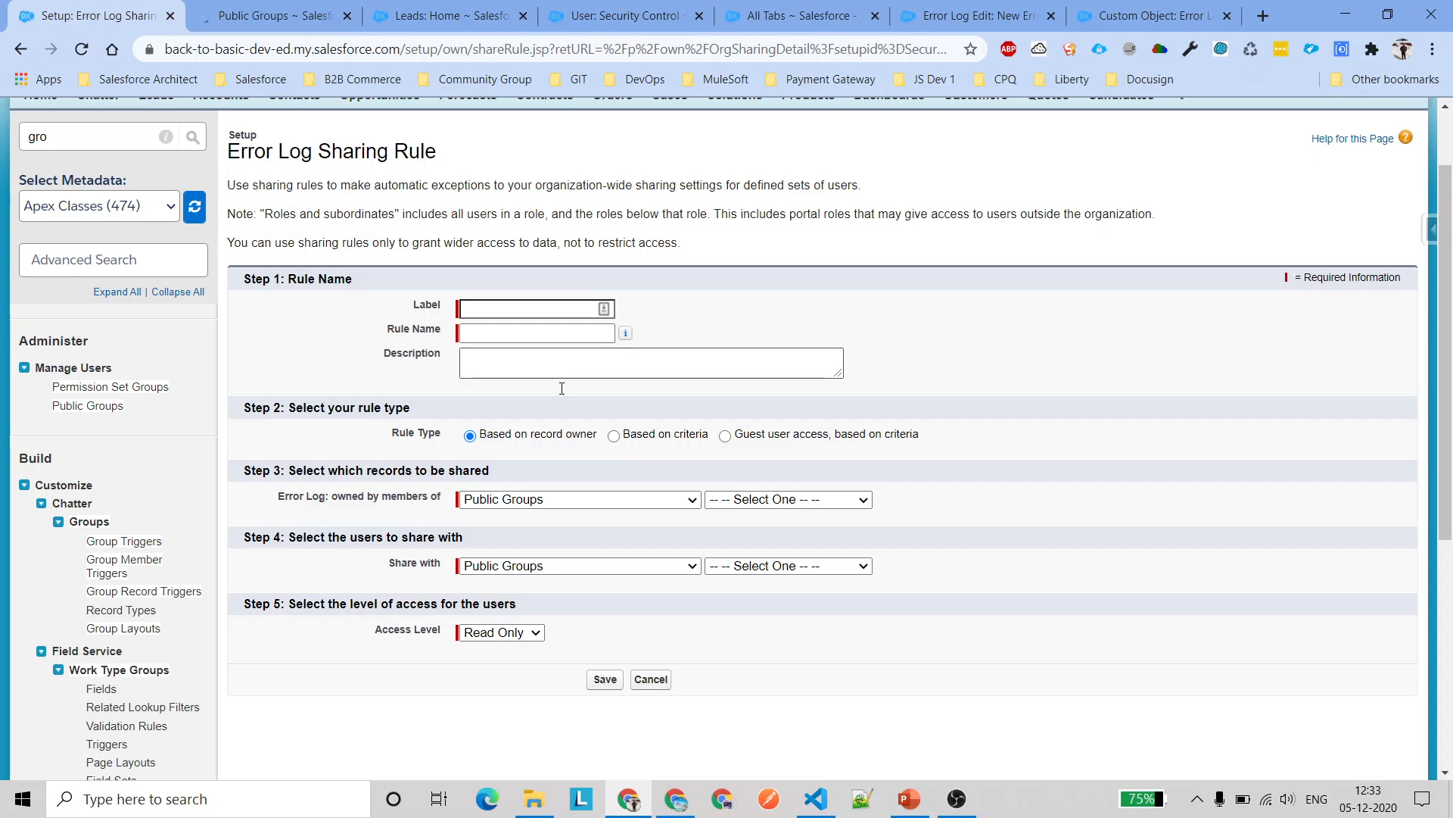
{"action": "left_click", "coordinate": [495, 500]}
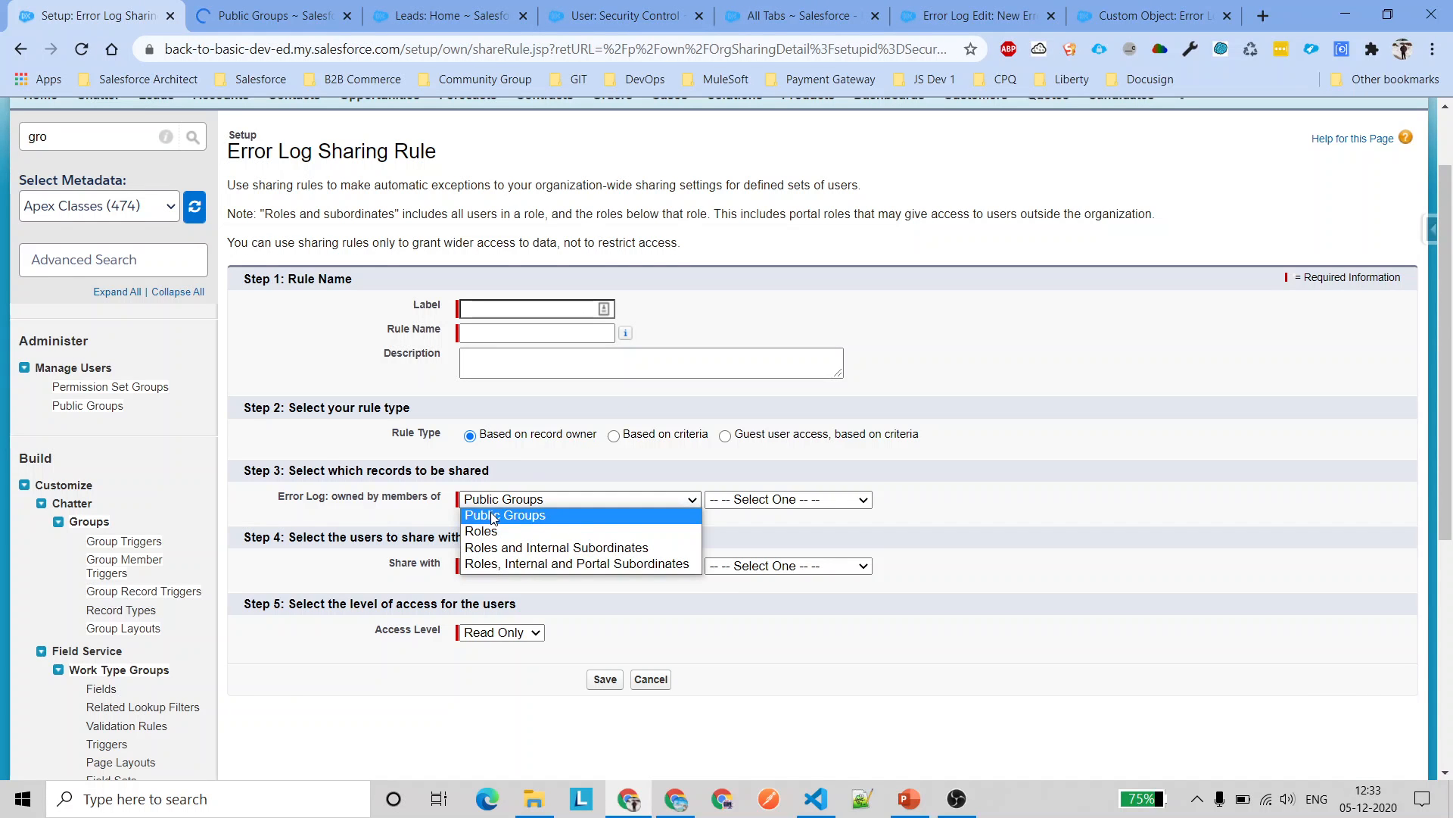
{"action": "left_click", "coordinate": [493, 517]}
Start a new public group labelled APAC Users with the group name APAC_Users
{"action": "key", "text": "ctrl+Tab"}
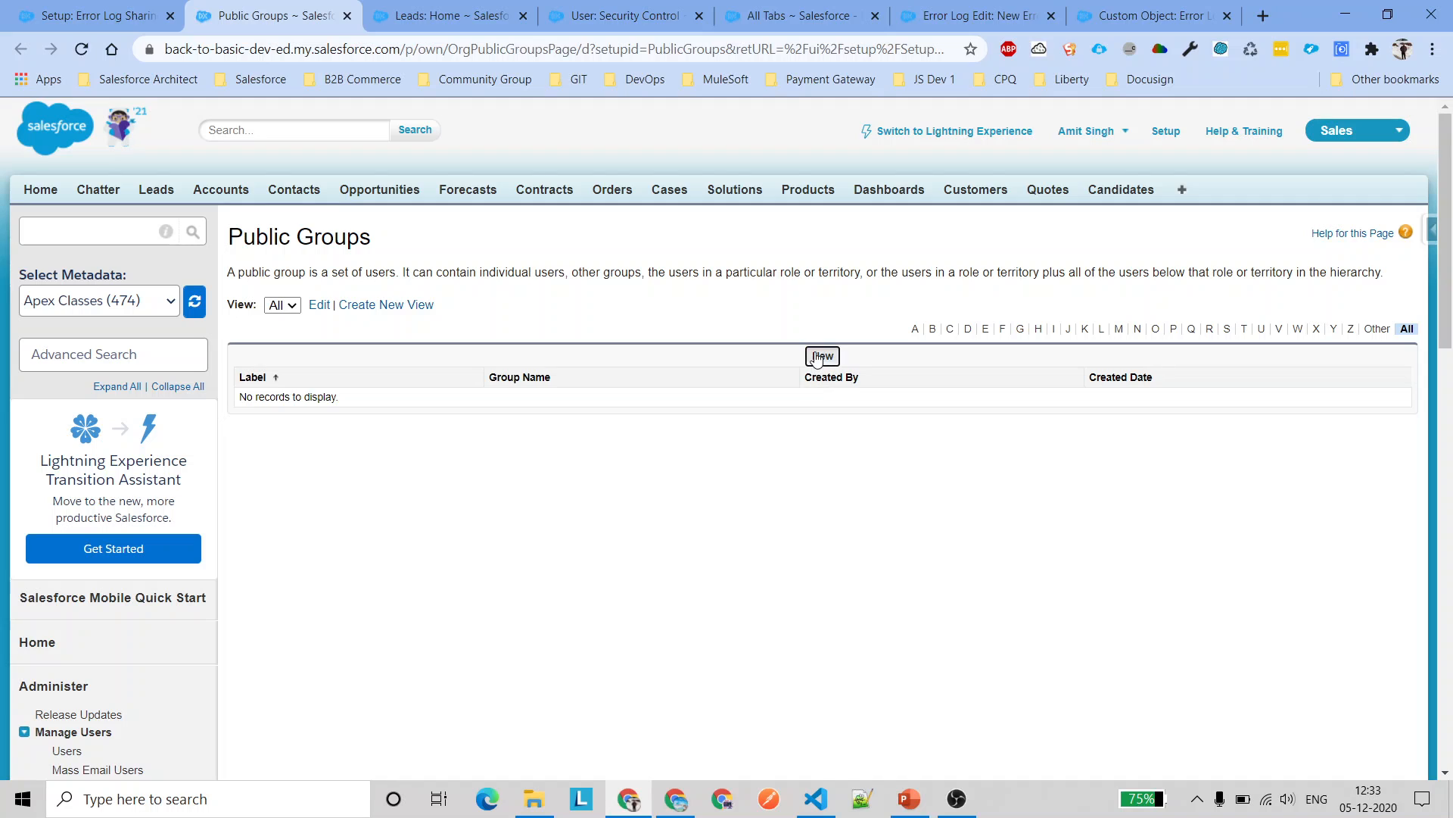
{"action": "left_click", "coordinate": [820, 356]}
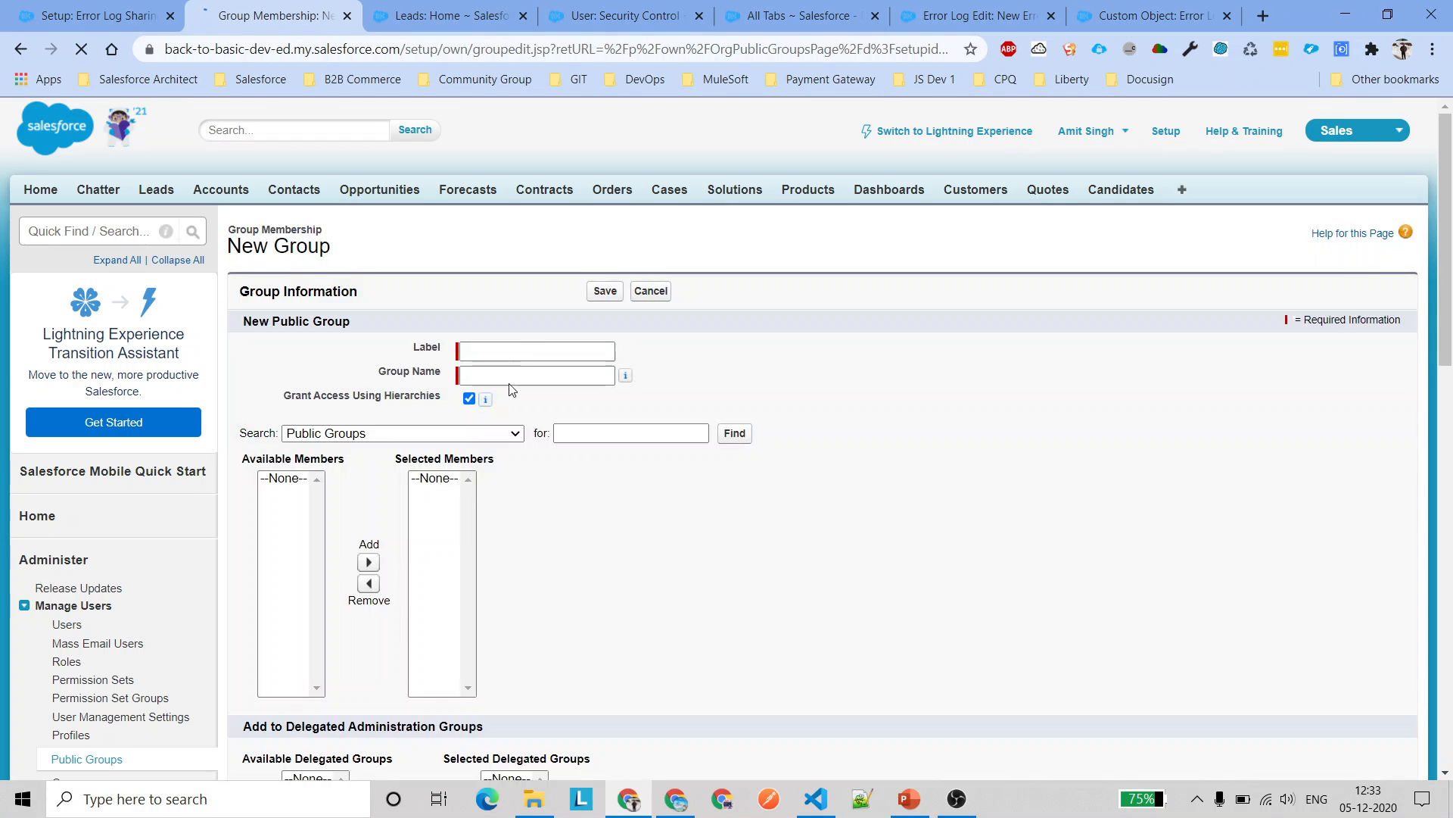
{"action": "left_click", "coordinate": [520, 348]}
{"action": "key", "text": "shift+p"}
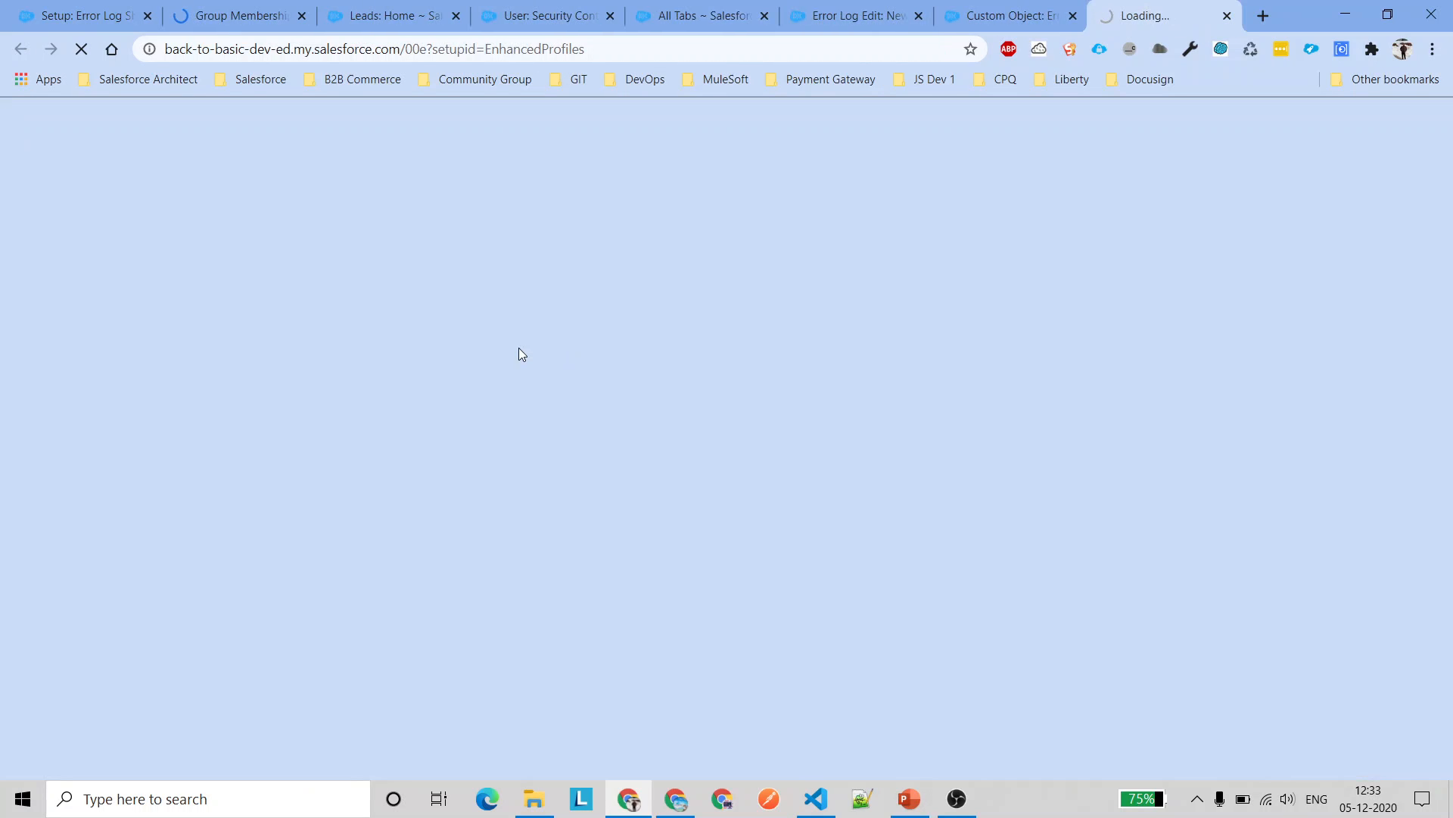
{"action": "key", "text": "ctrl+w"}
{"action": "left_click", "coordinate": [296, 11]}
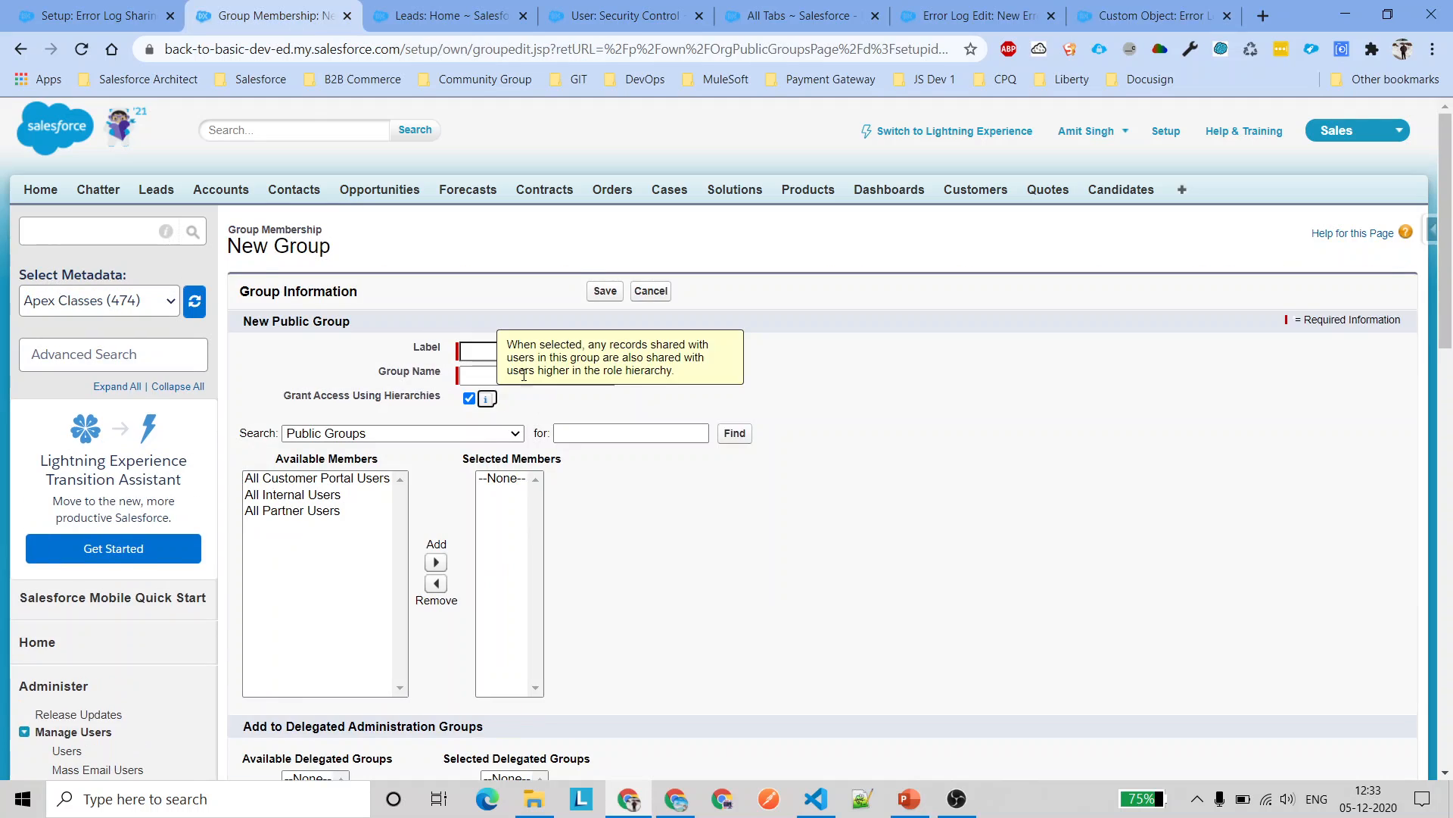
{"action": "left_click", "coordinate": [481, 351]}
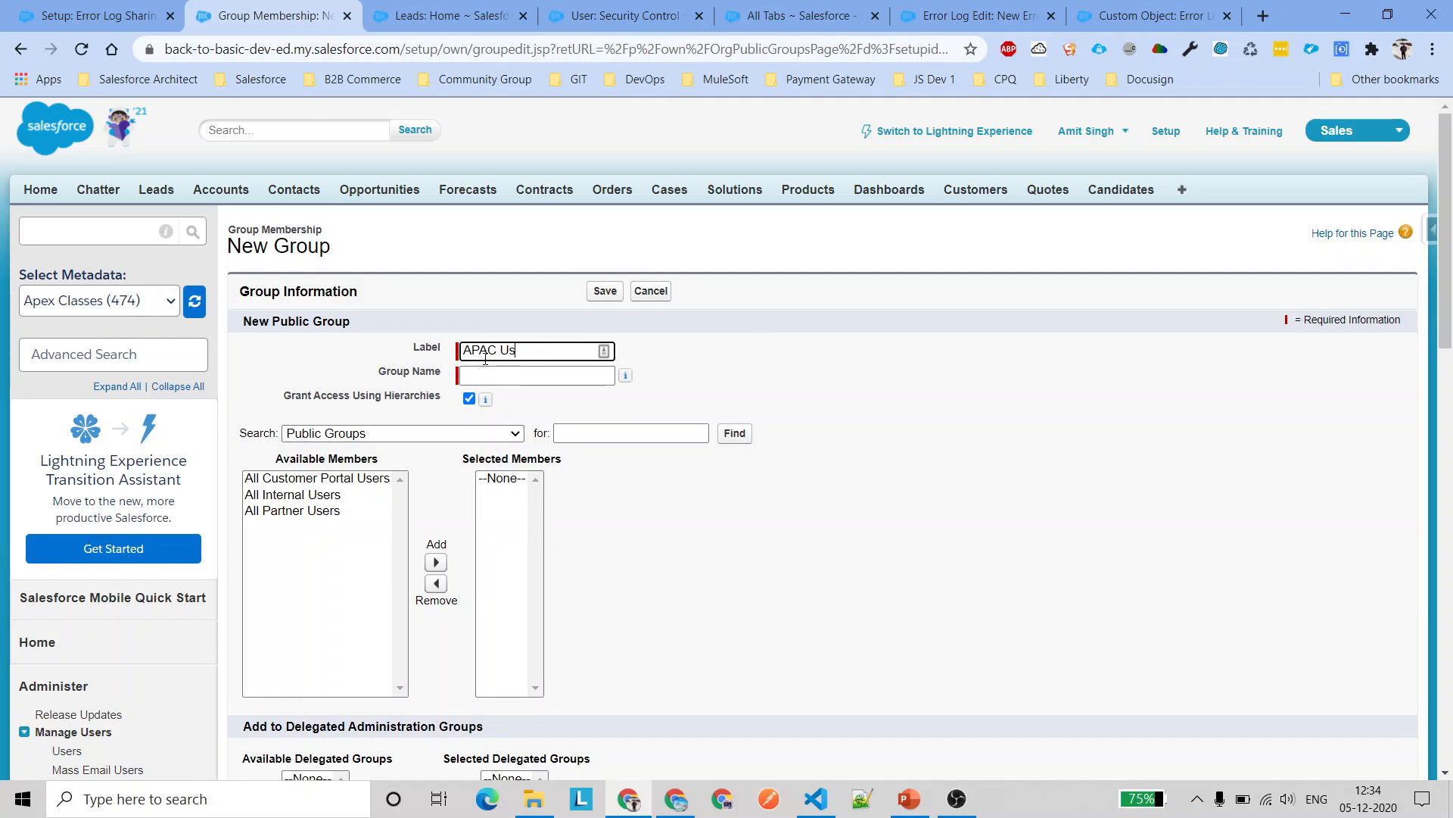
{"action": "key", "text": "Tab"}
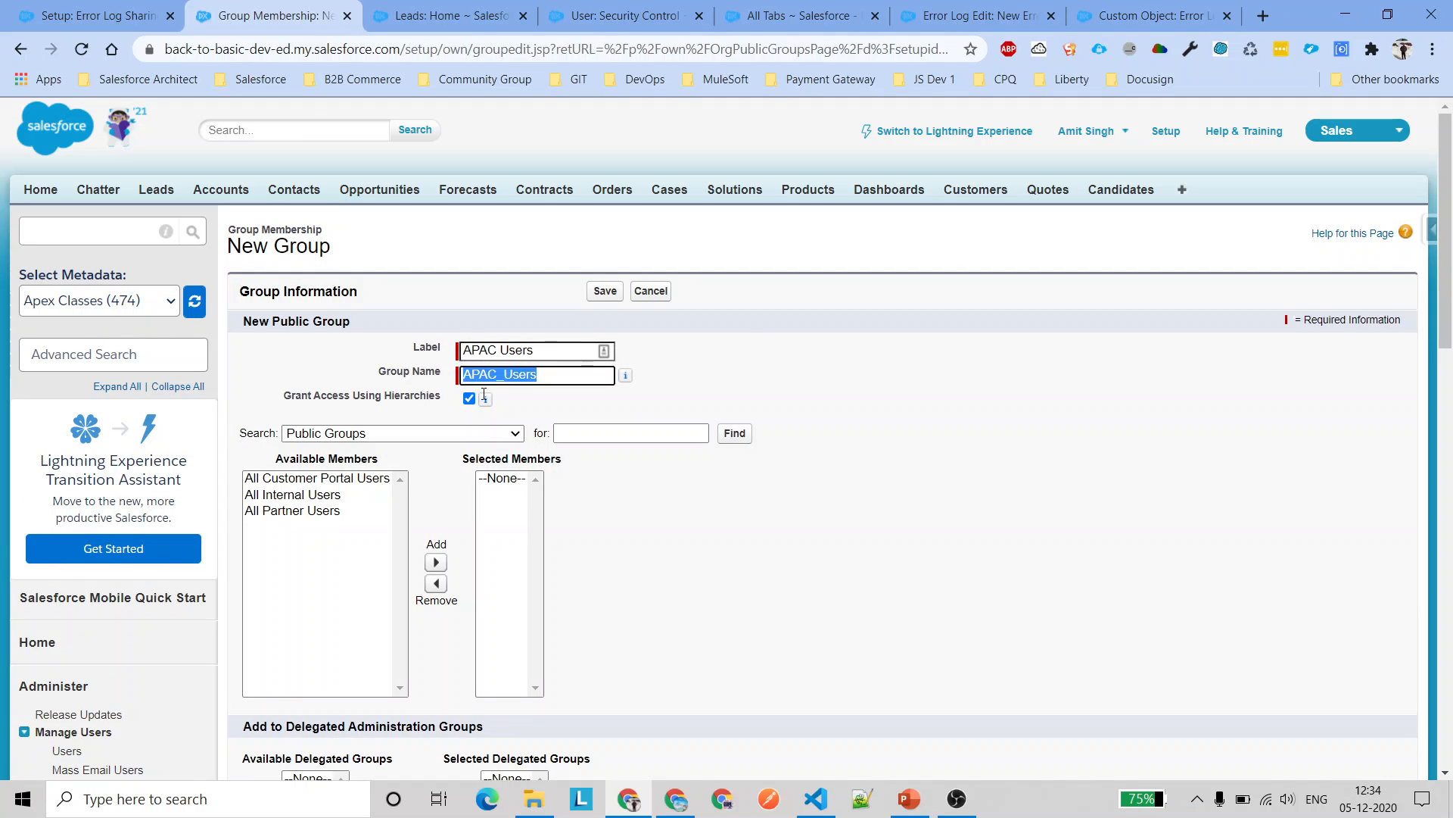
Add the Security Control user as a member of the APAC Users group and save the group
{"action": "left_click", "coordinate": [349, 433]}
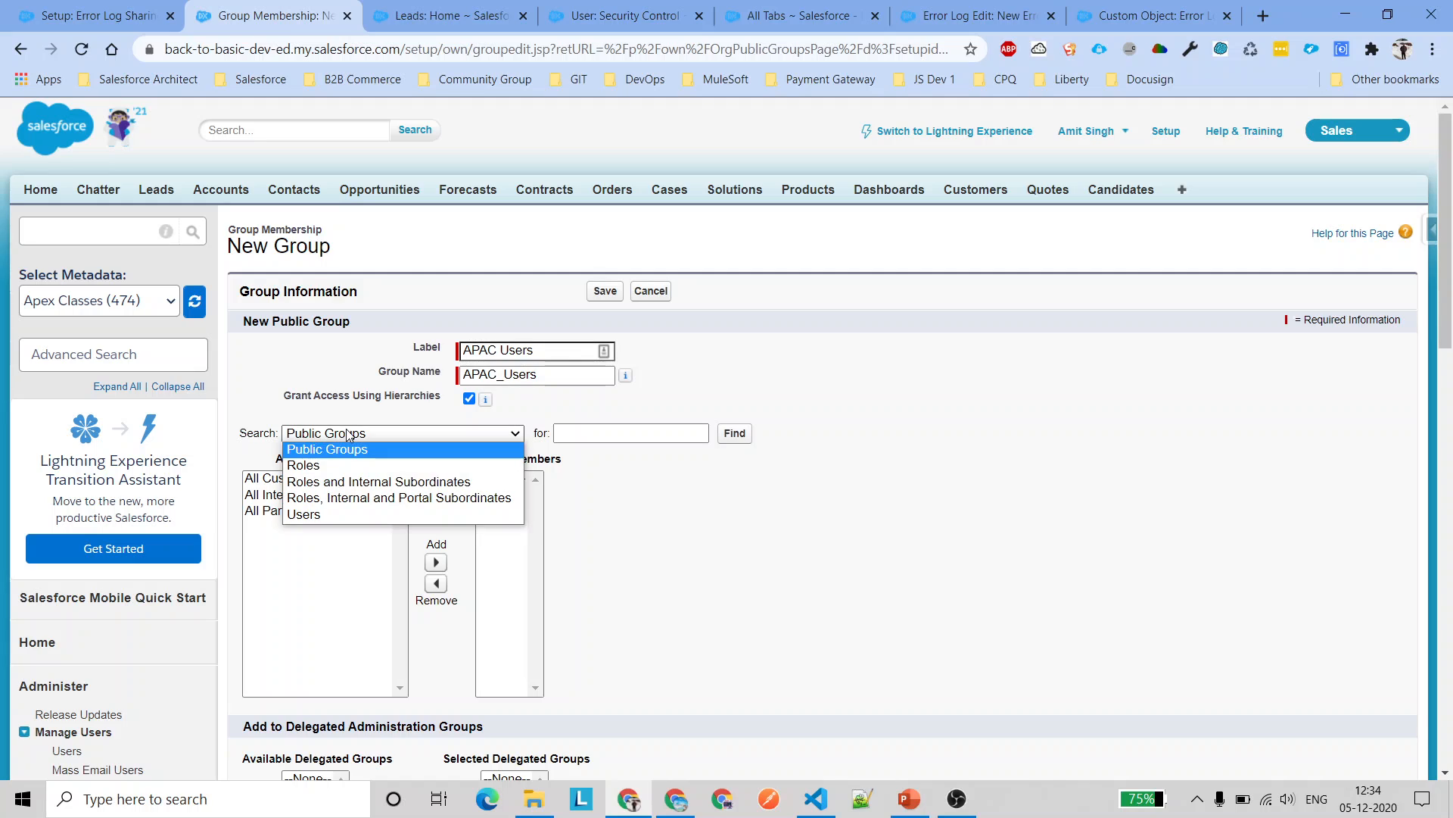
{"action": "left_click", "coordinate": [322, 514]}
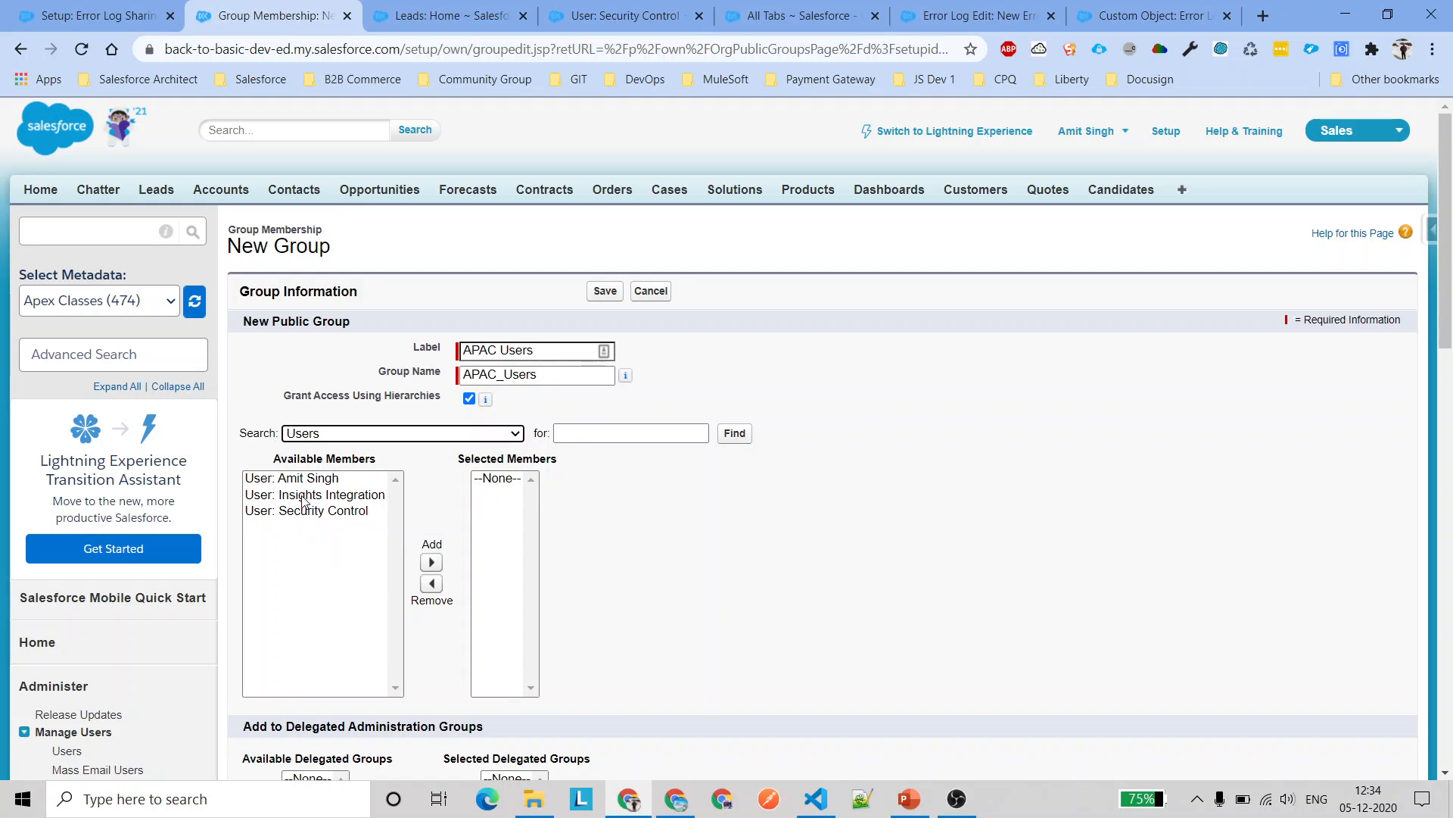
{"action": "left_click", "coordinate": [309, 511]}
{"action": "left_click", "coordinate": [431, 561]}
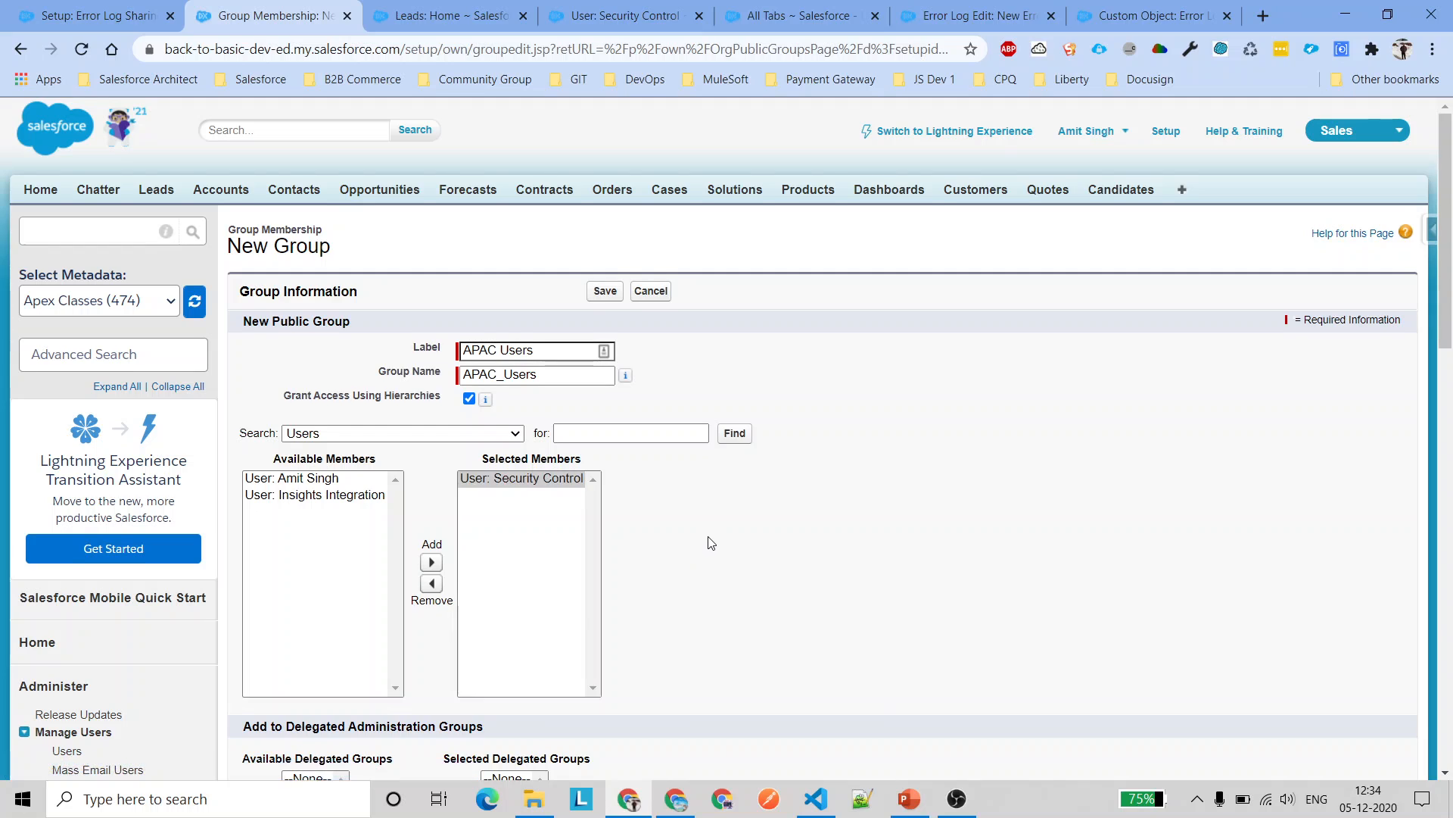
{"action": "scroll", "coordinate": [708, 539], "scroll_direction": "down", "scroll_amount": 5}
{"action": "left_click", "coordinate": [605, 561]}
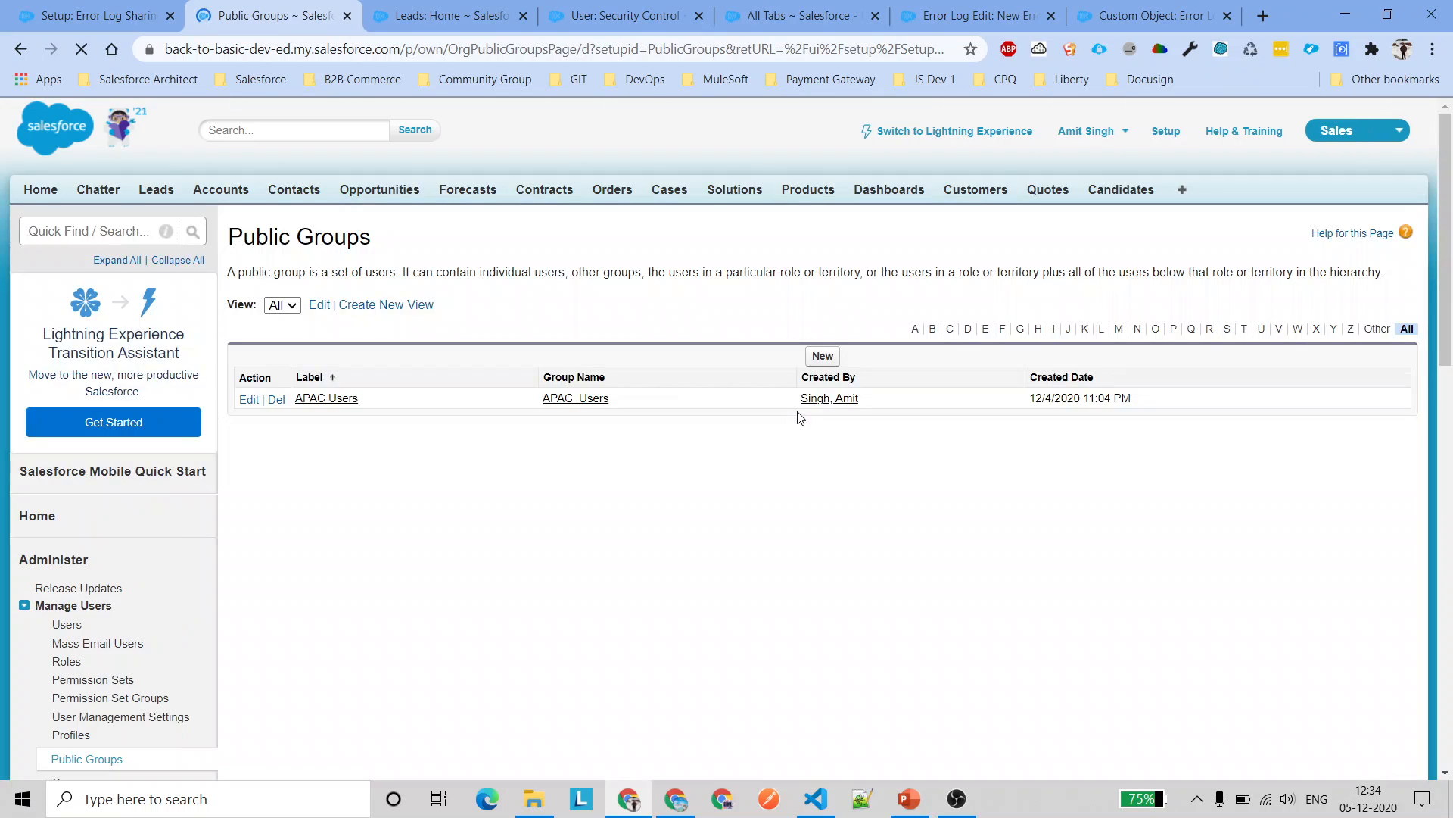
Open the APAC Users public group and check its member list
{"action": "left_click_drag", "start_coordinate": [362, 398], "coordinate": [296, 392]}
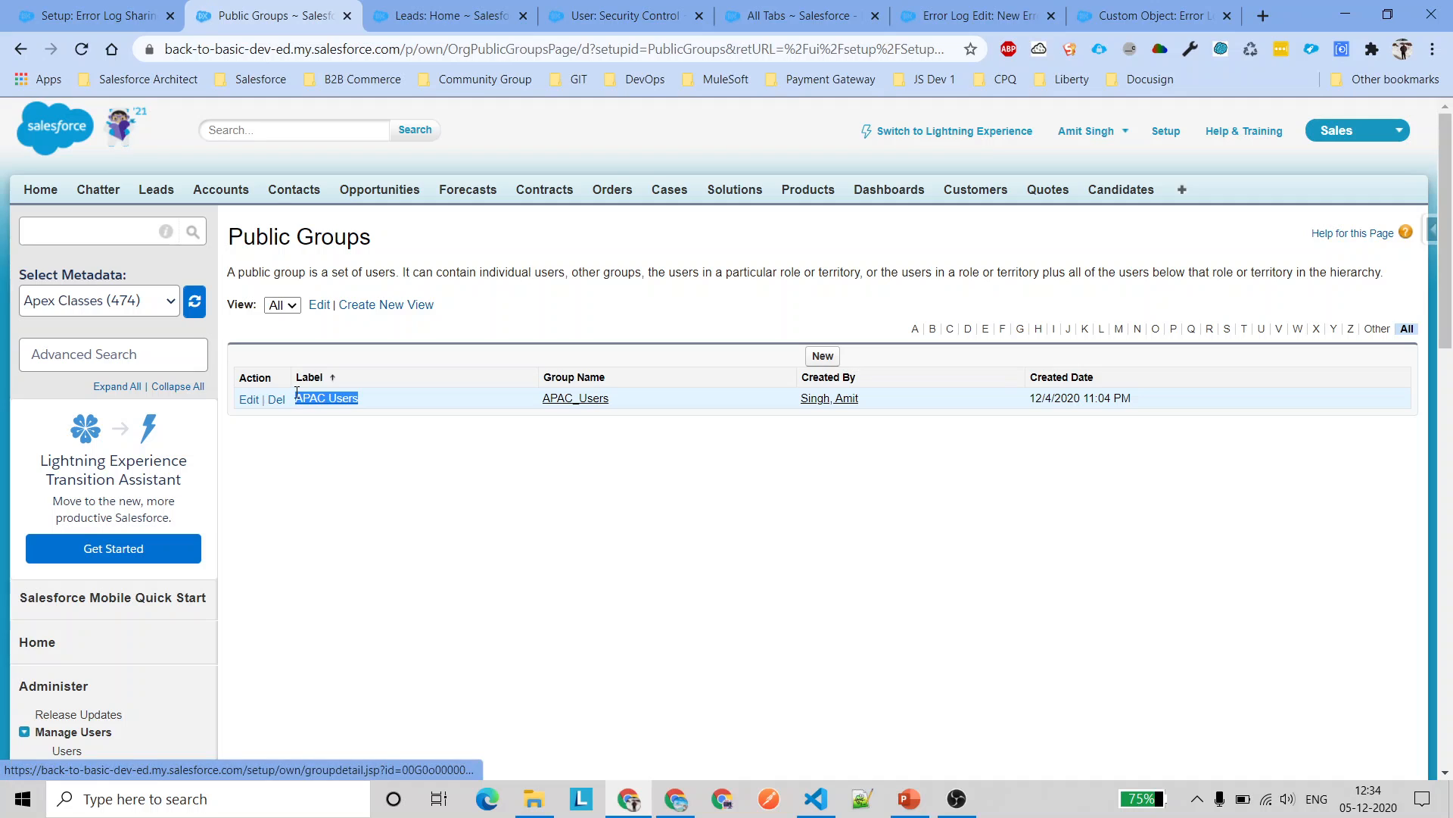
{"action": "left_click", "coordinate": [322, 399]}
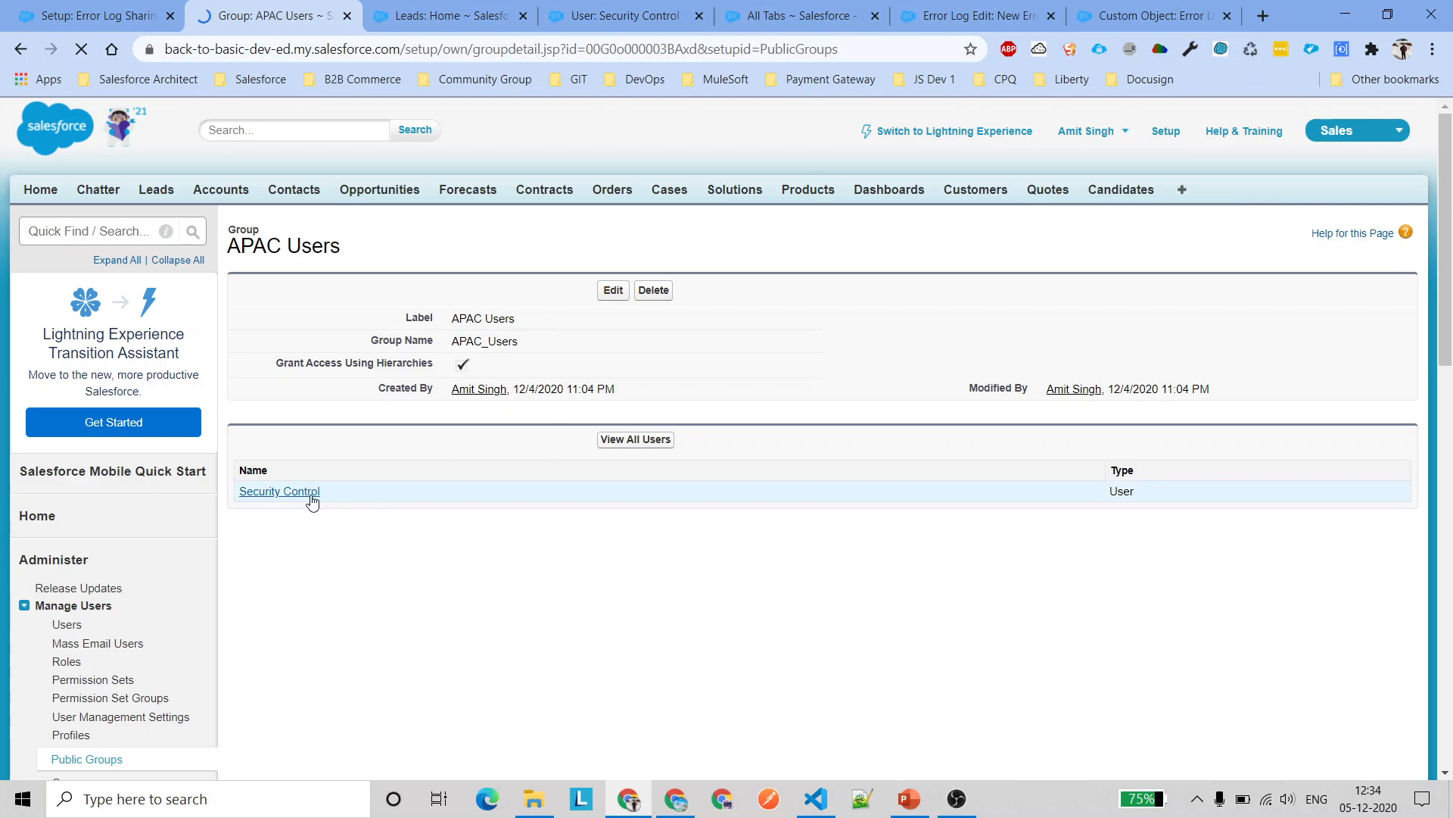
{"action": "left_click_drag", "start_coordinate": [323, 494], "coordinate": [236, 492]}
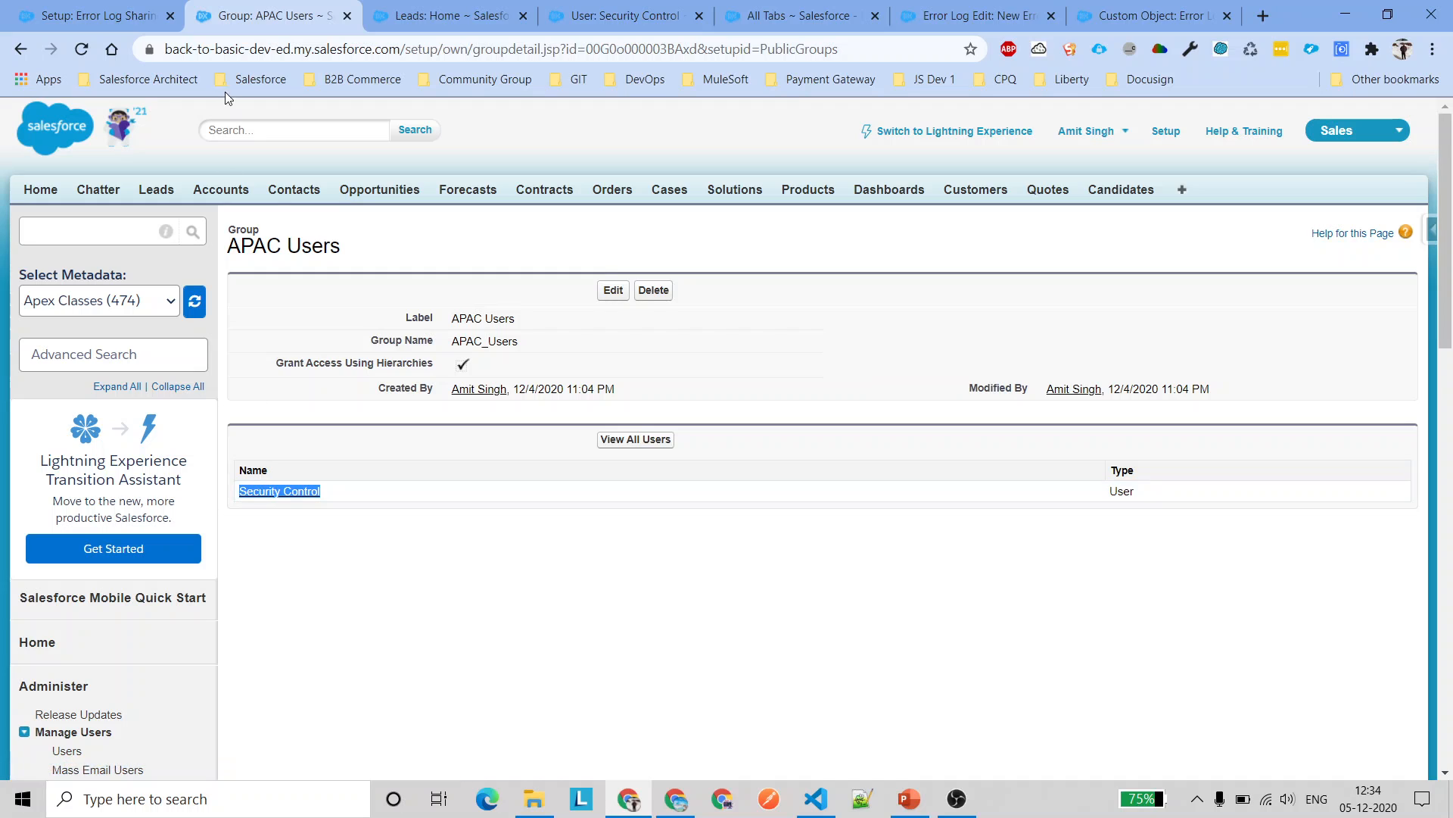
Return to the Error Log sharing rule, reload the form and review the public groups available to share with
{"action": "left_click", "coordinate": [99, 15]}
{"action": "left_click", "coordinate": [81, 48]}
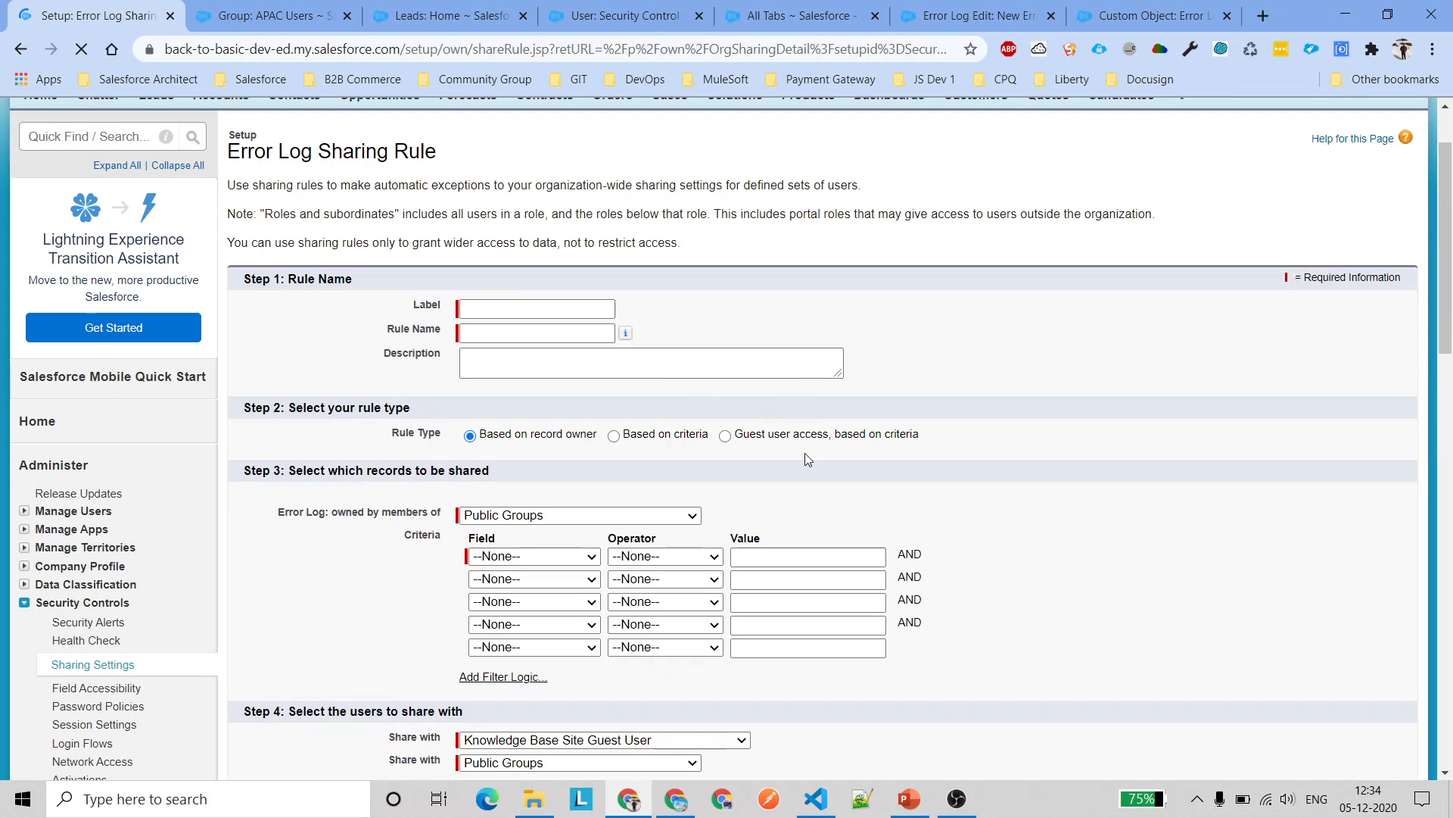
{"action": "scroll", "coordinate": [795, 465], "scroll_direction": "down", "scroll_amount": 3}
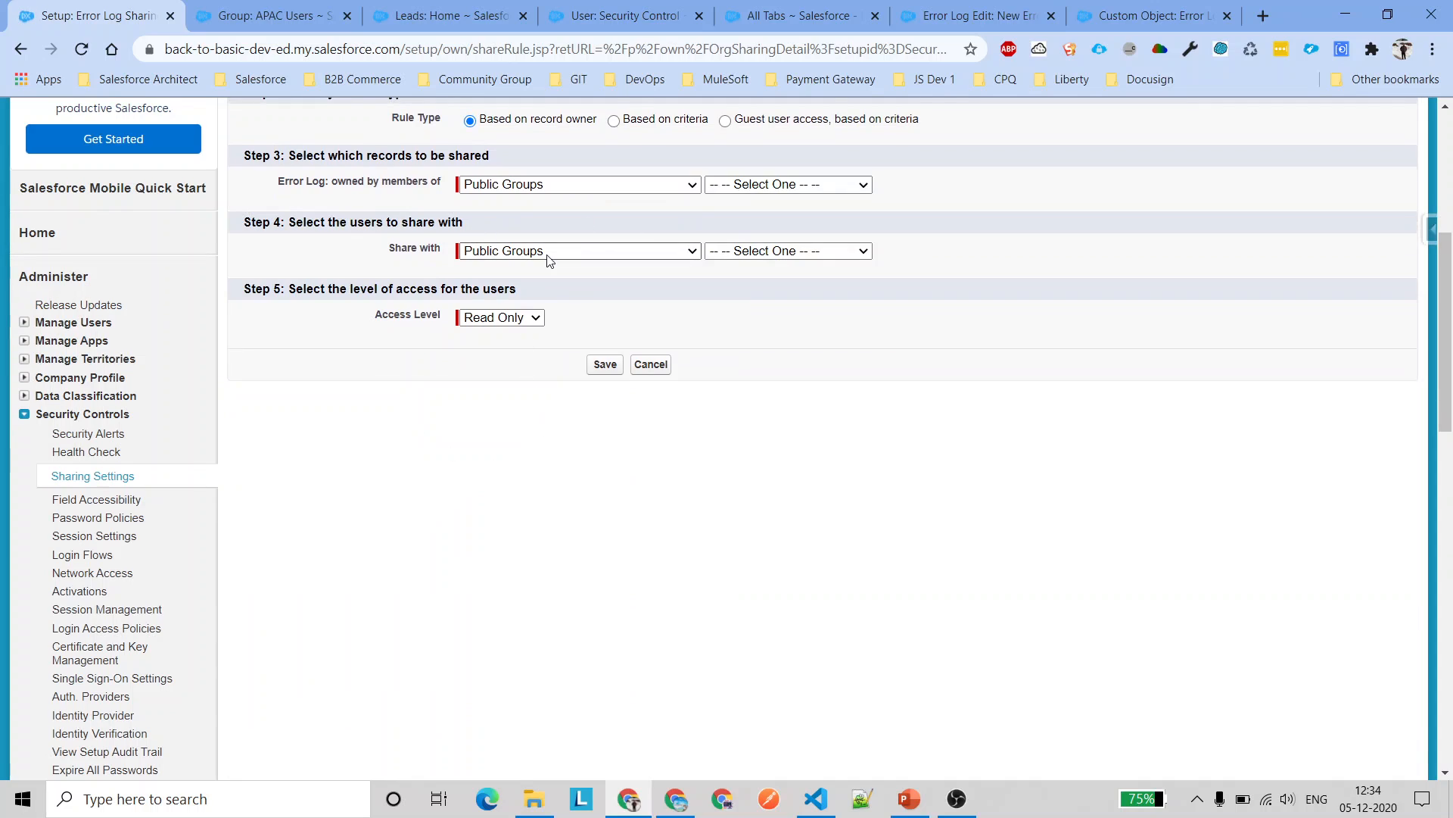
{"action": "left_click", "coordinate": [766, 253]}
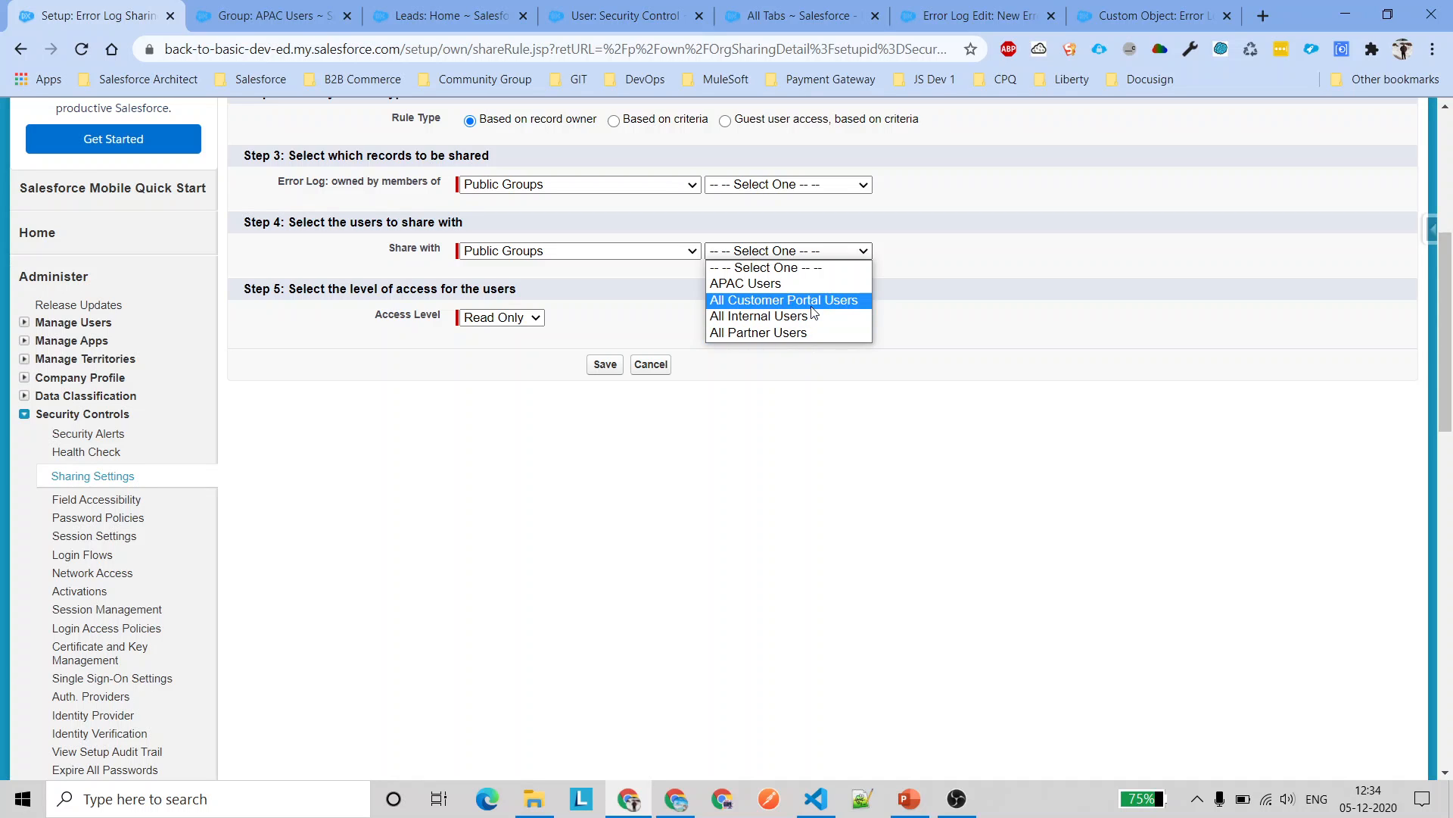
{"action": "left_click", "coordinate": [916, 474]}
Label the sharing rule APAC Records, with the rule name APAC_Records and the description "Share with APAC Users"
{"action": "scroll", "coordinate": [1035, 638], "scroll_direction": "up", "scroll_amount": 5}
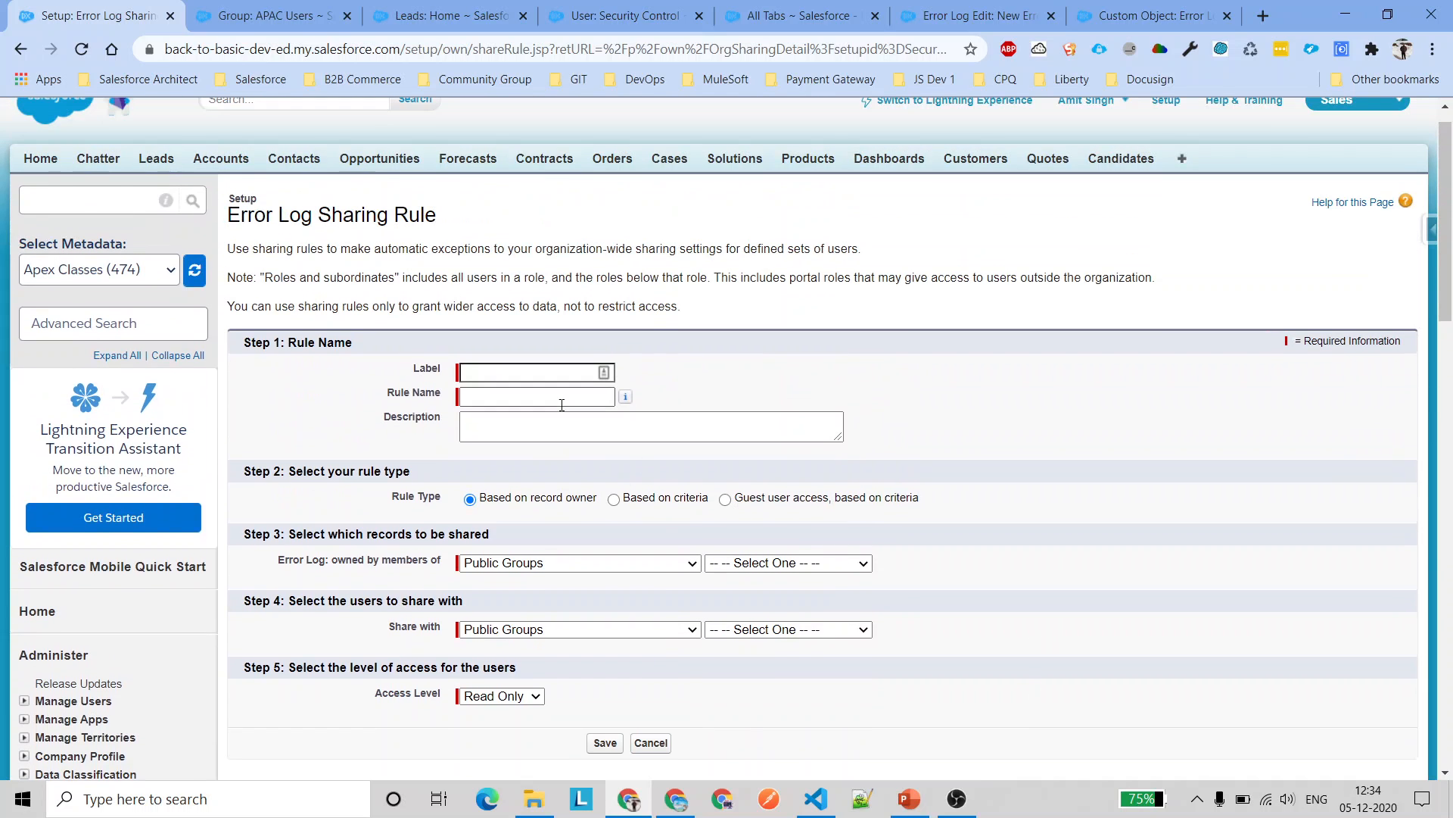
{"action": "left_click", "coordinate": [548, 373]}
{"action": "type", "text": "APAC"}
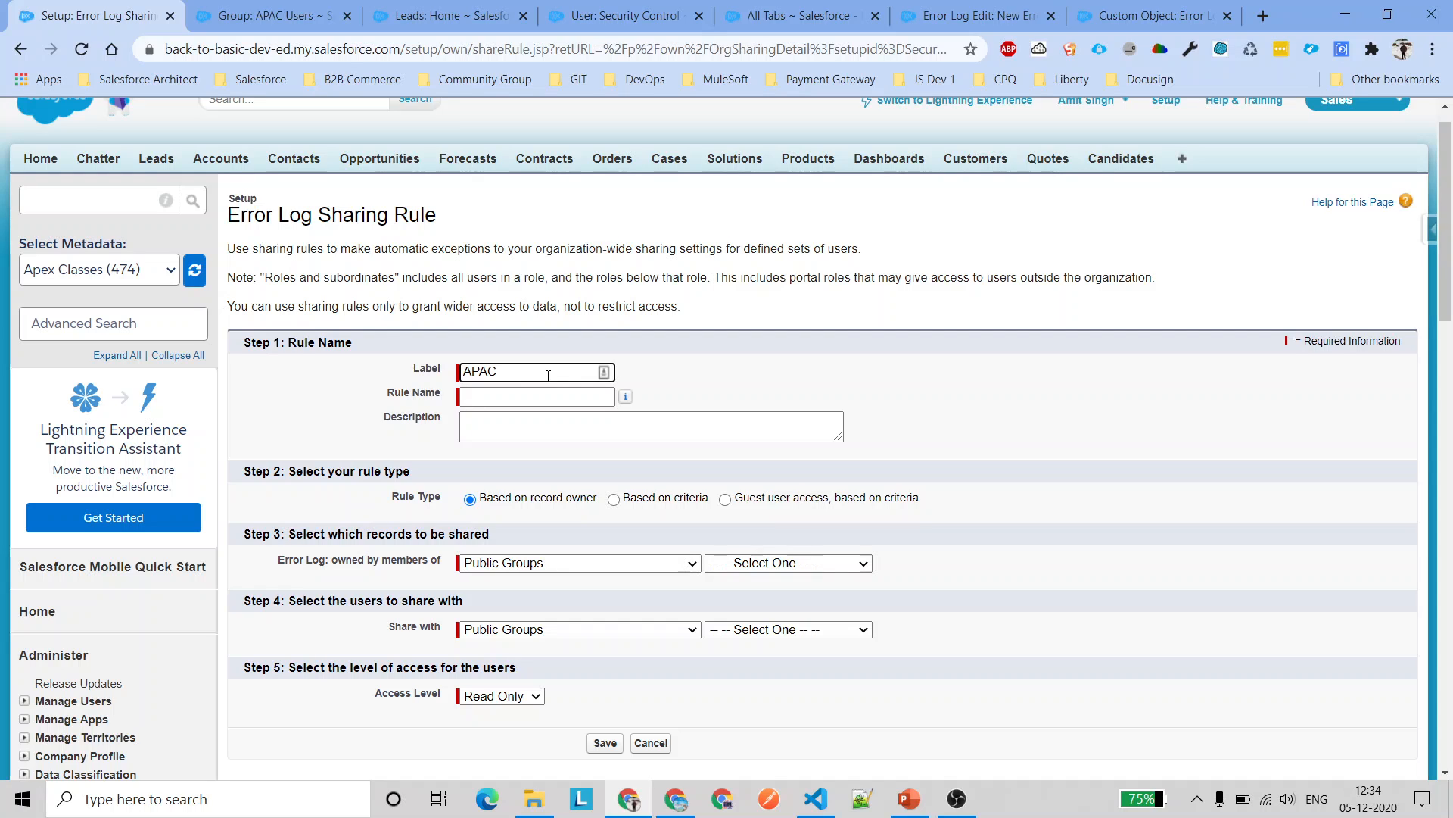
{"action": "type", "text": " Records"}
{"action": "key", "text": "Tab"}
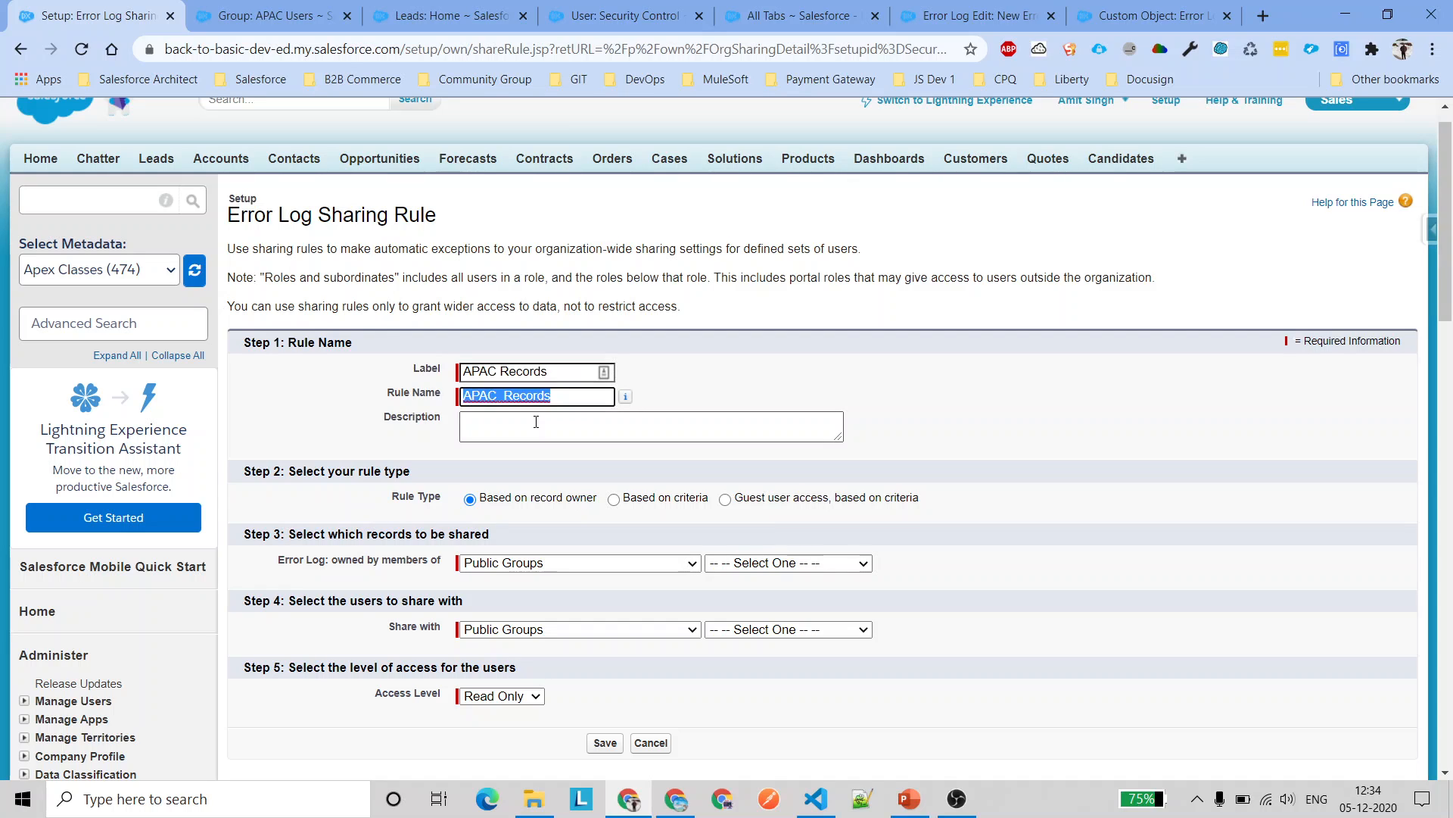
{"action": "left_click", "coordinate": [542, 435]}
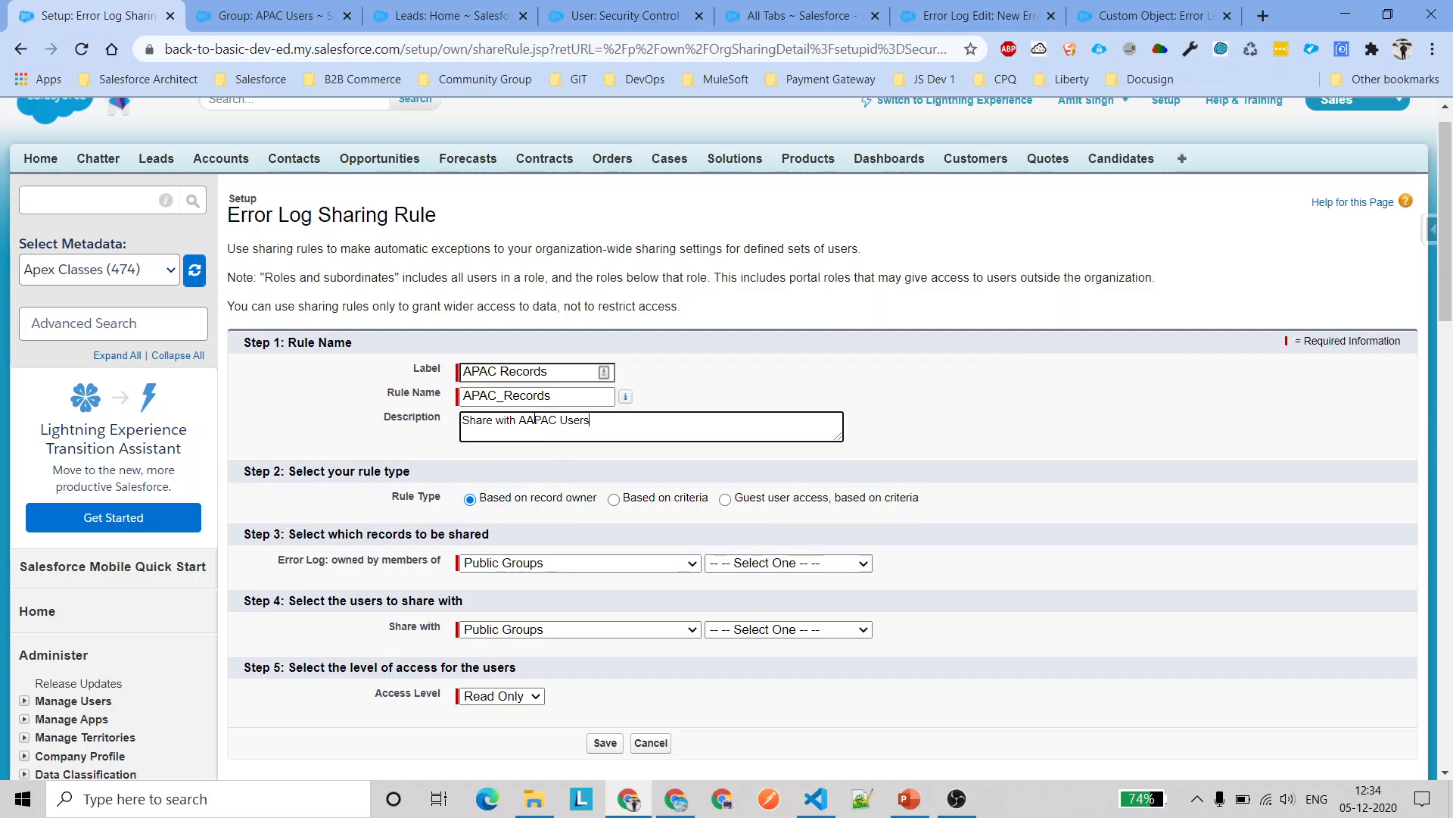
{"action": "key", "text": "BackSpace"}
Make the sharing rule criteria-based and set its first criterion to Region equals APAC
{"action": "scroll", "coordinate": [684, 452], "scroll_direction": "down", "scroll_amount": 1}
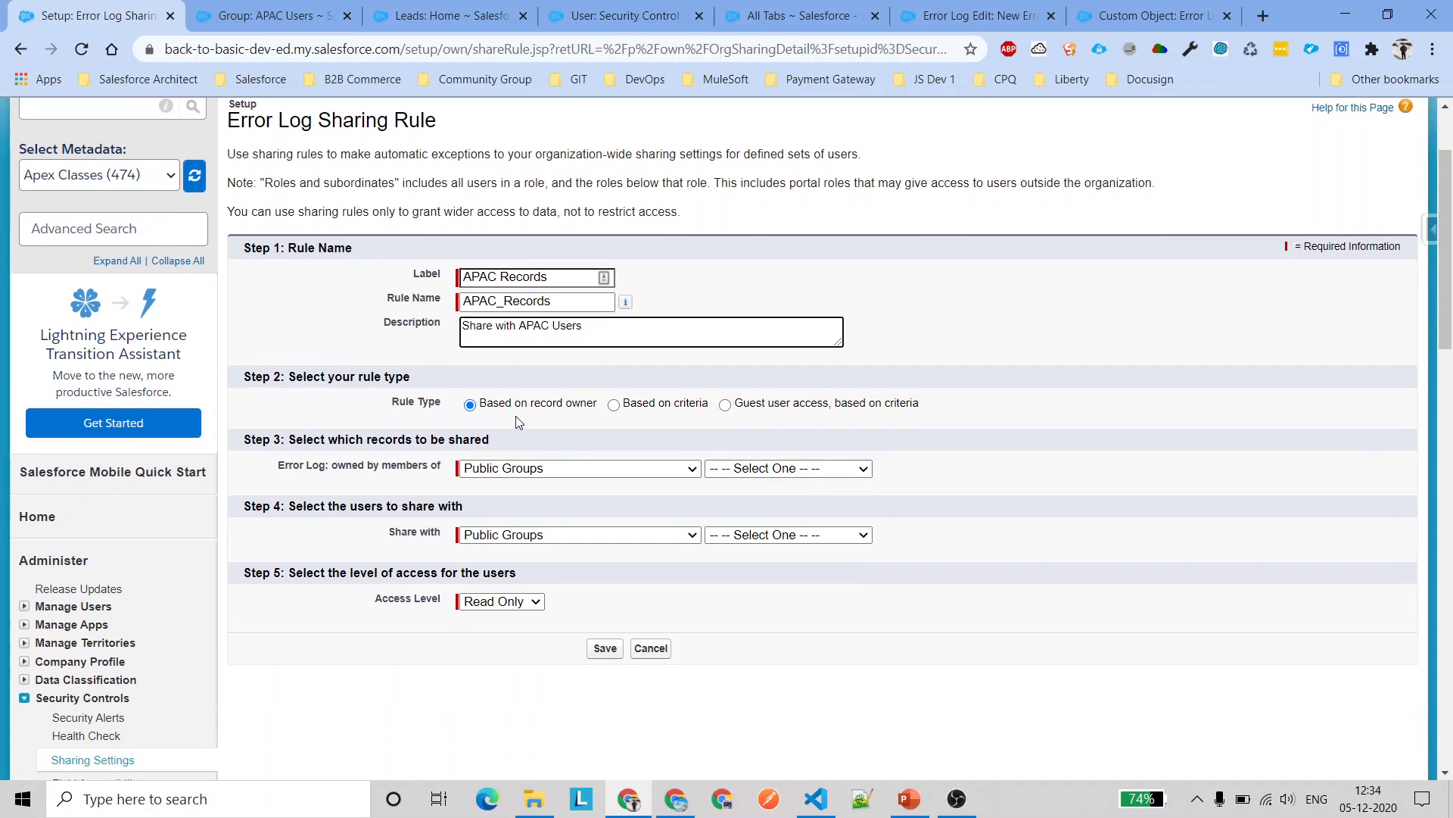
{"action": "left_click", "coordinate": [628, 411]}
{"action": "scroll", "coordinate": [641, 431], "scroll_direction": "down", "scroll_amount": 1}
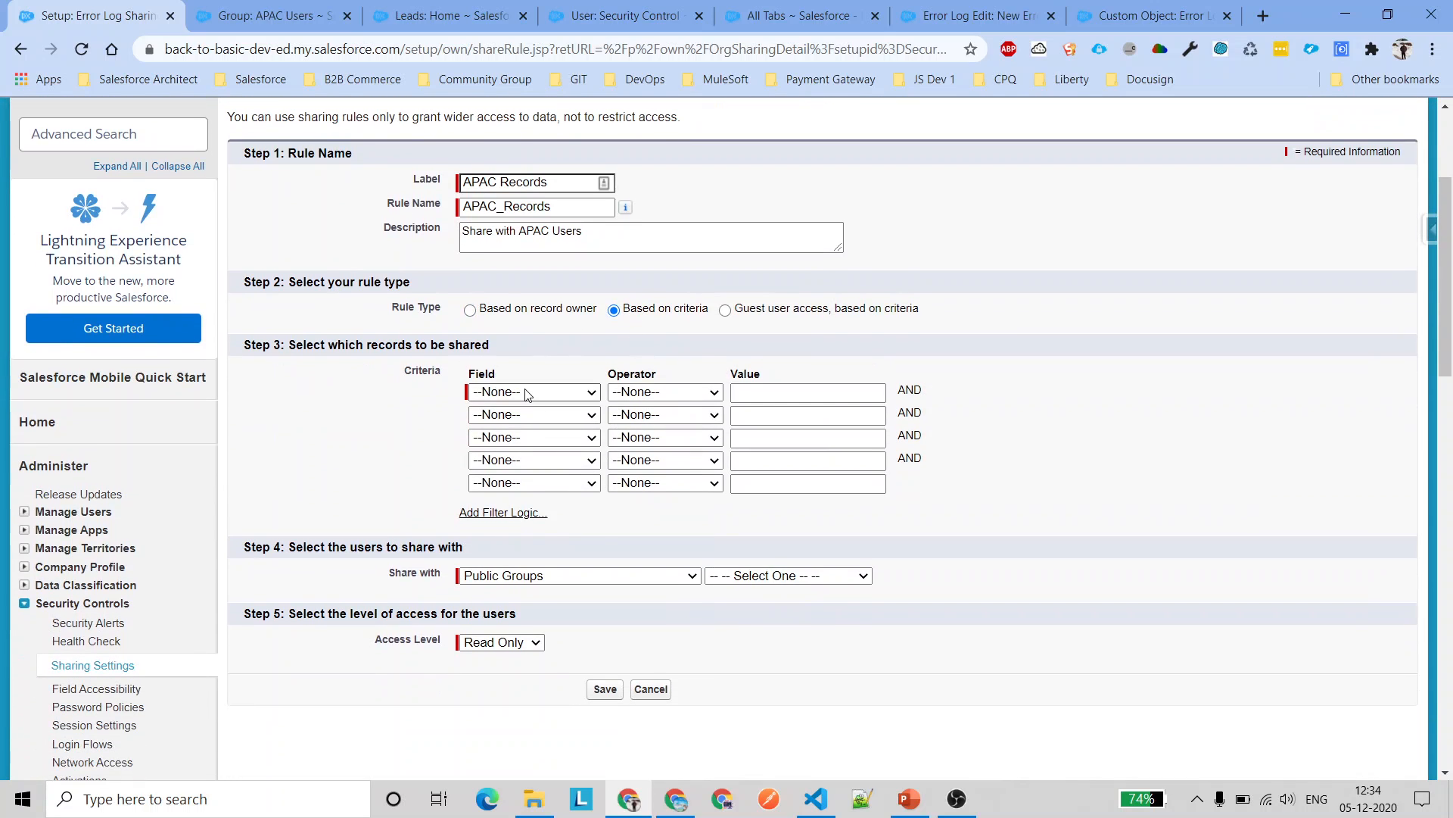
{"action": "left_click", "coordinate": [525, 392]}
{"action": "left_click", "coordinate": [513, 538]}
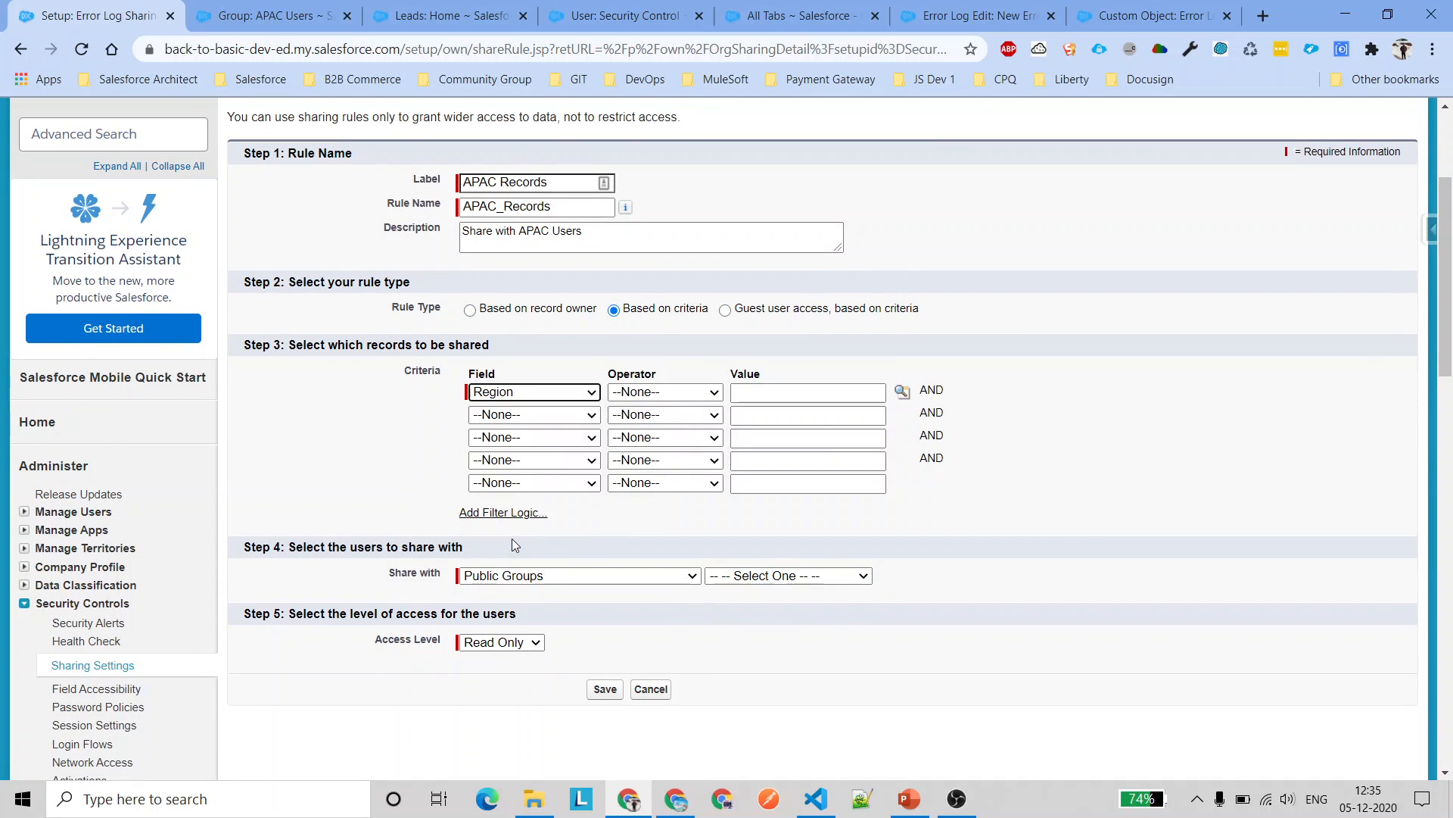
{"action": "left_click", "coordinate": [669, 391]}
{"action": "left_click", "coordinate": [678, 430]}
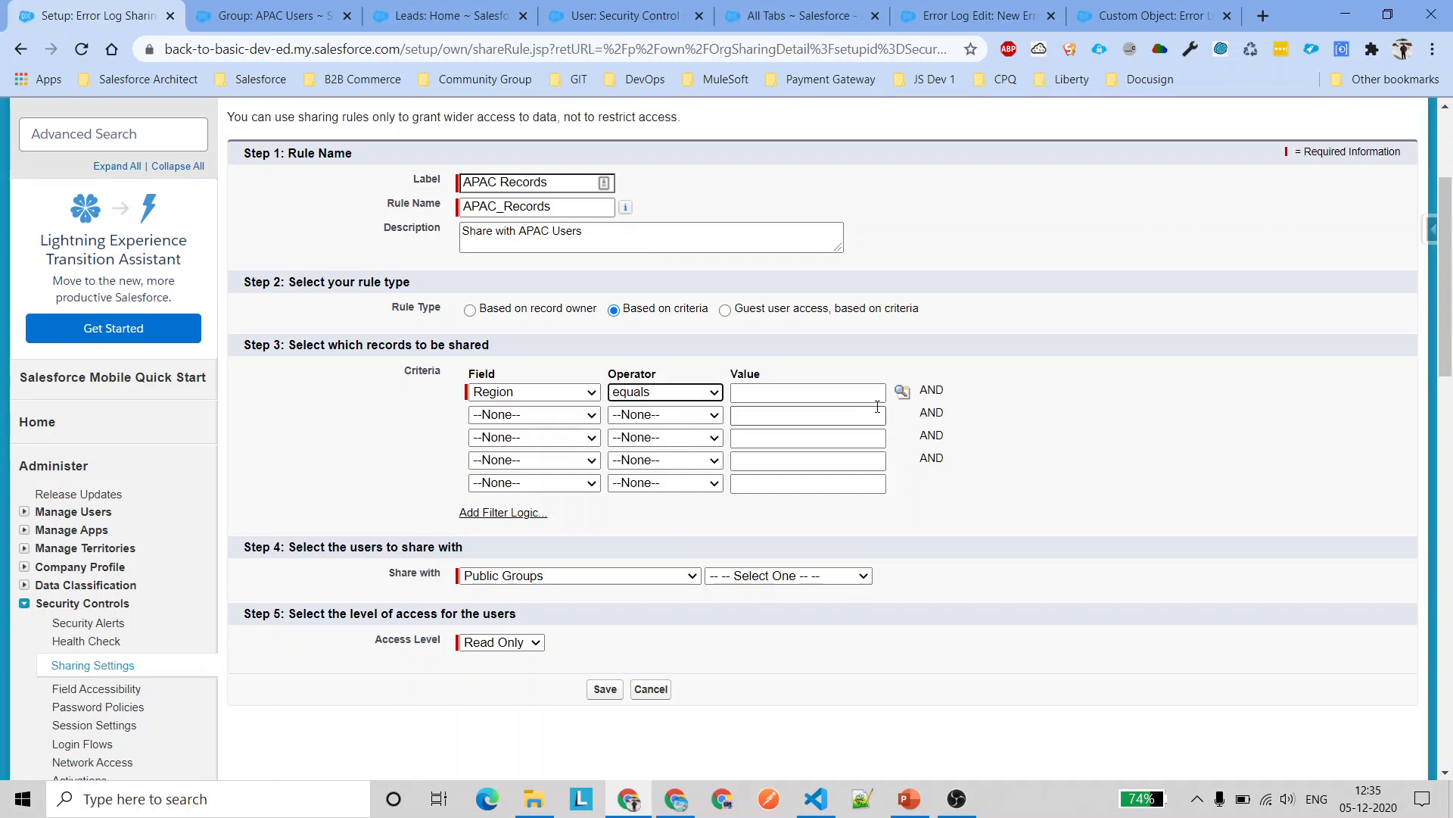
{"action": "left_click", "coordinate": [902, 391]}
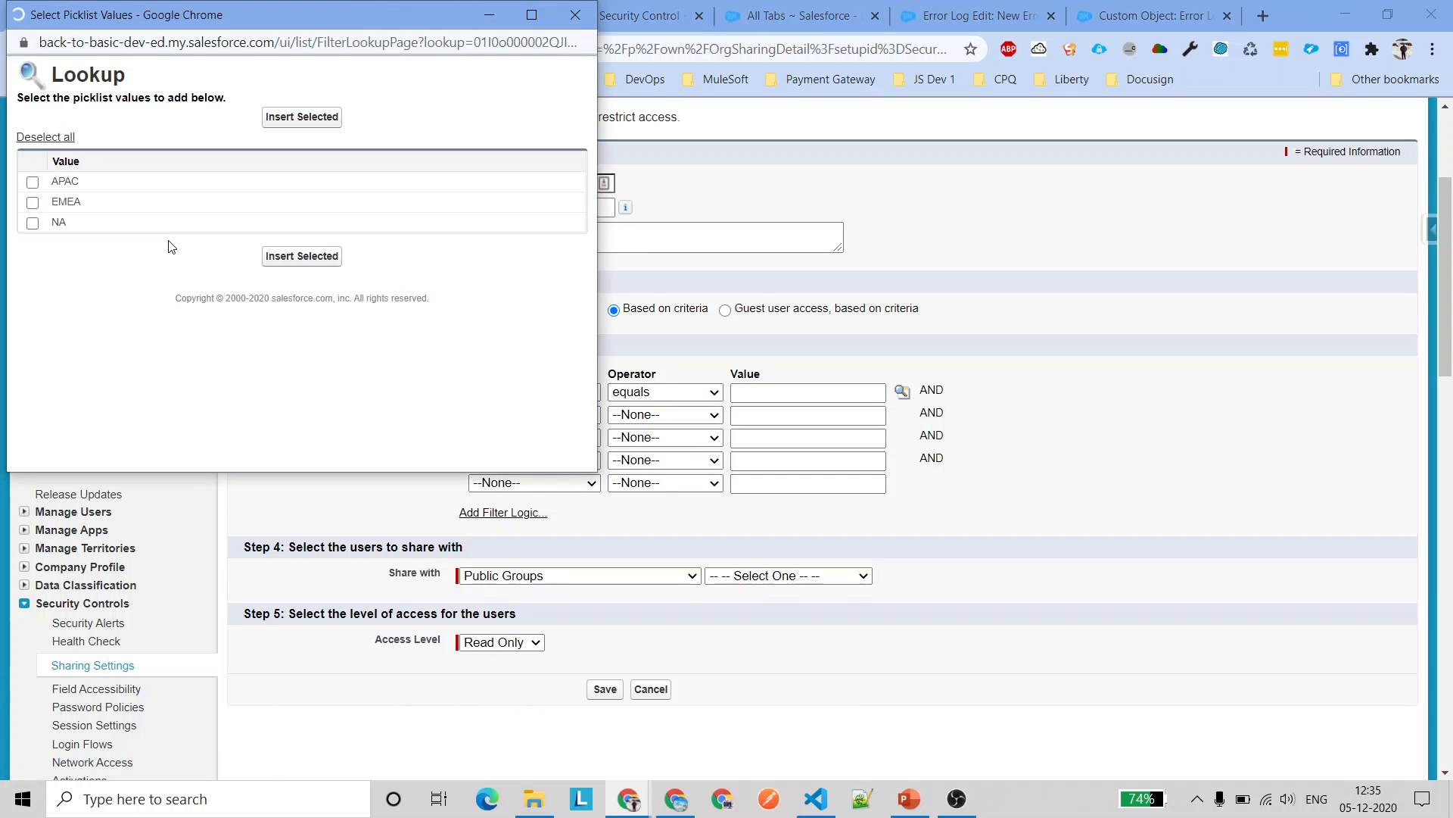
{"action": "left_click", "coordinate": [303, 118]}
Share the matching records with the APAC Users public group at Read/Write access and review the completed rule form
{"action": "scroll", "coordinate": [586, 534], "scroll_direction": "down", "scroll_amount": 2}
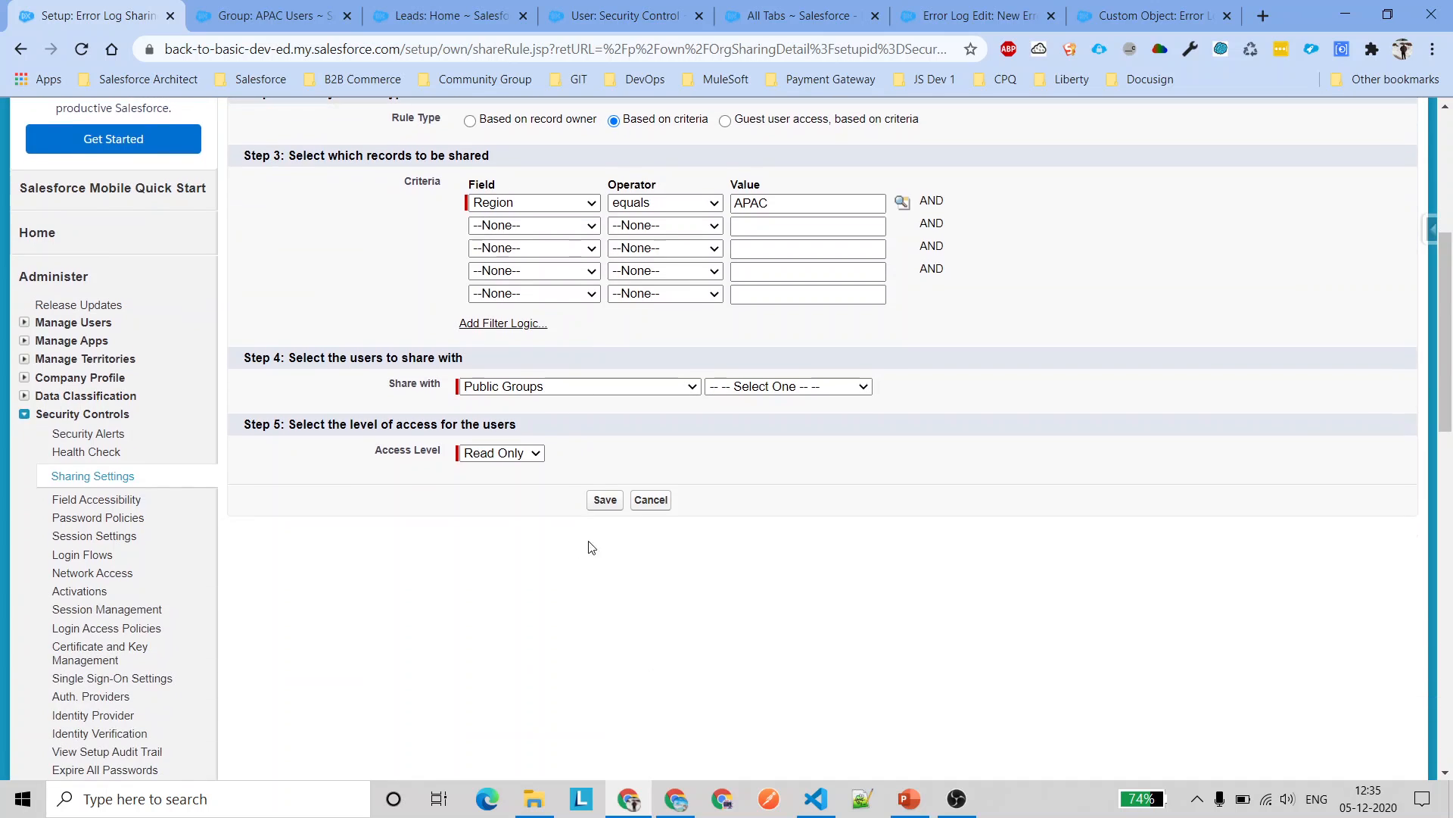
{"action": "left_click", "coordinate": [761, 387]}
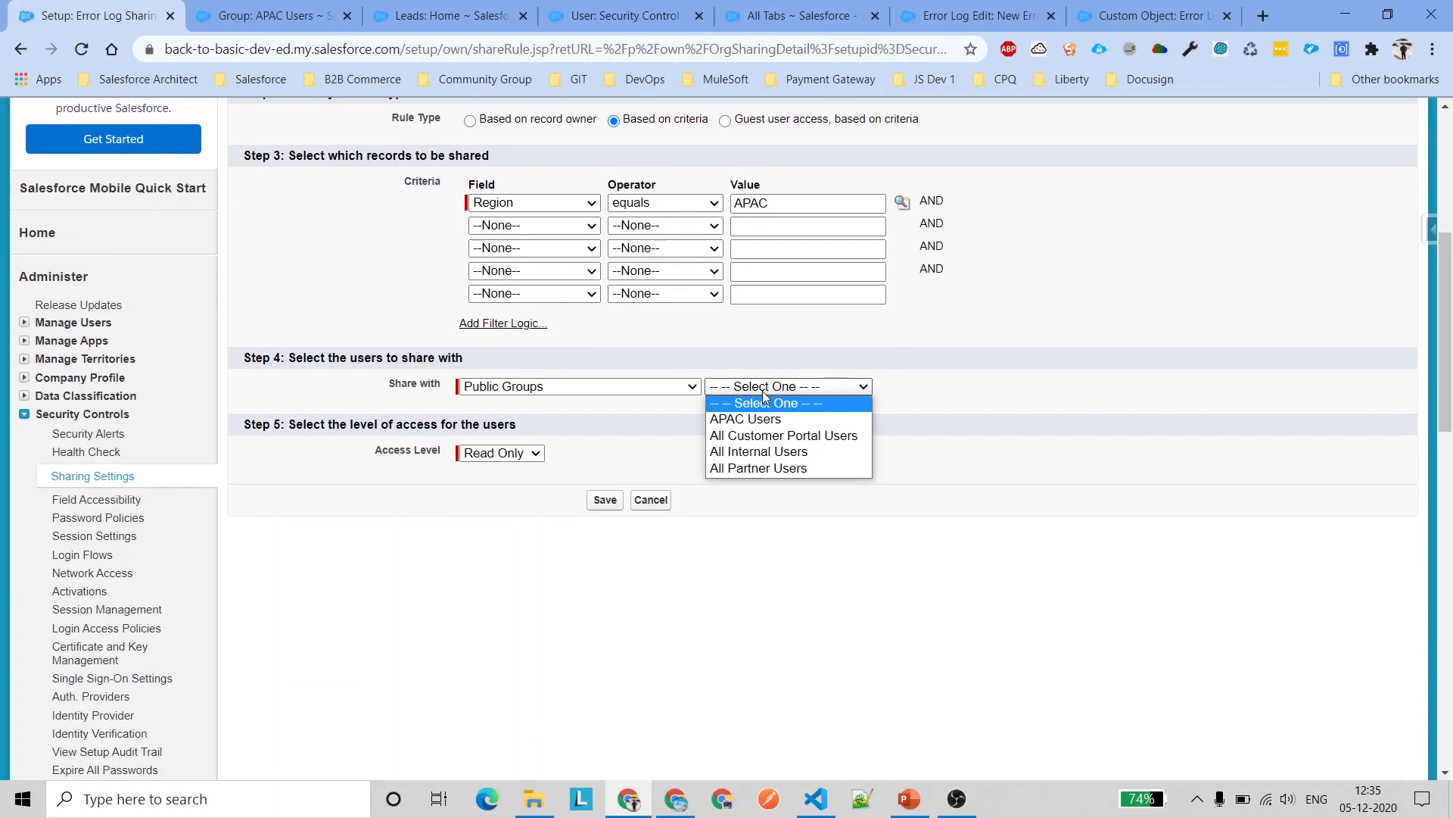
{"action": "left_click", "coordinate": [766, 419]}
{"action": "left_click_drag", "start_coordinate": [375, 451], "coordinate": [456, 460]}
{"action": "left_click", "coordinate": [499, 454]}
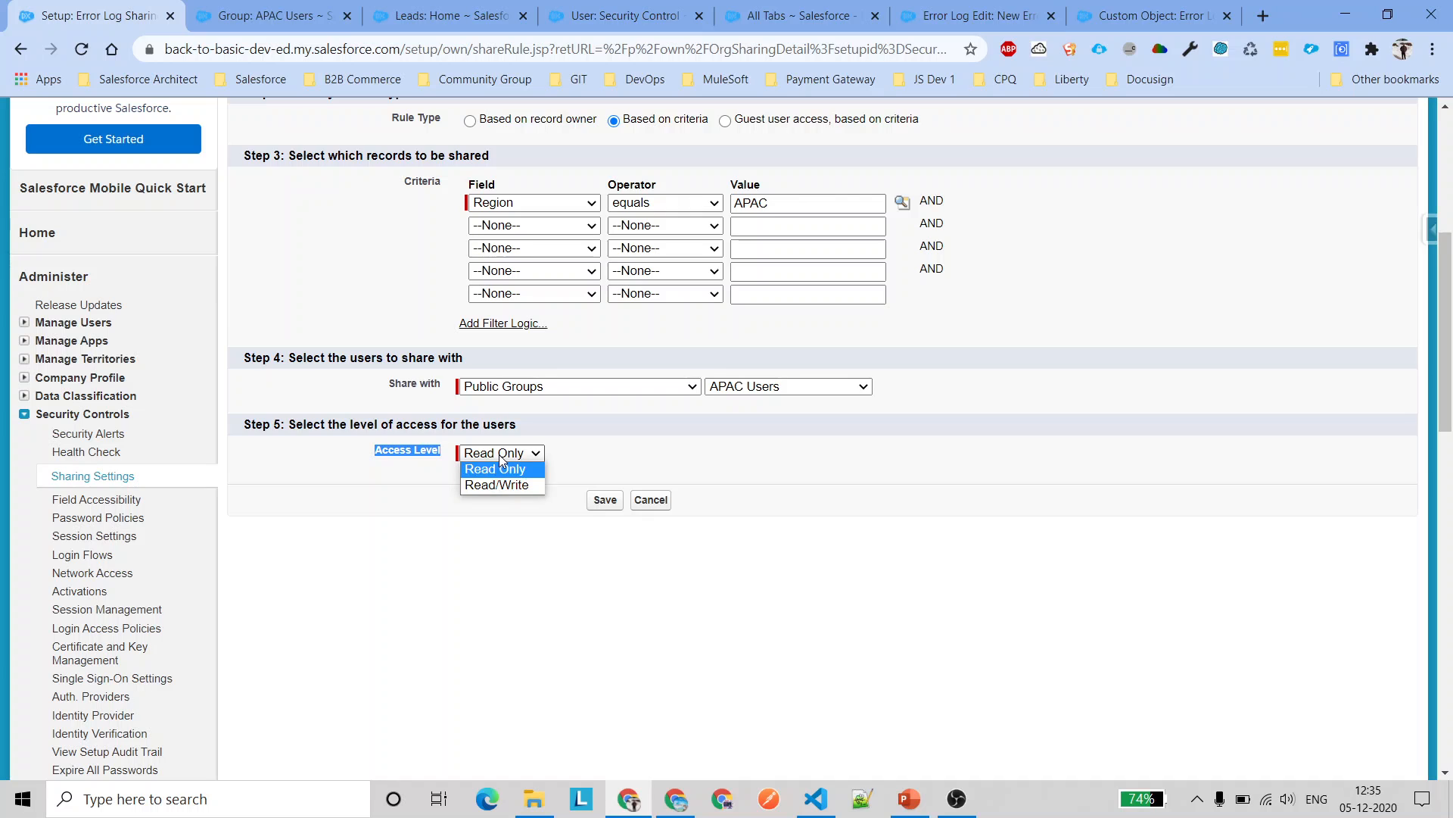
{"action": "left_click", "coordinate": [484, 488]}
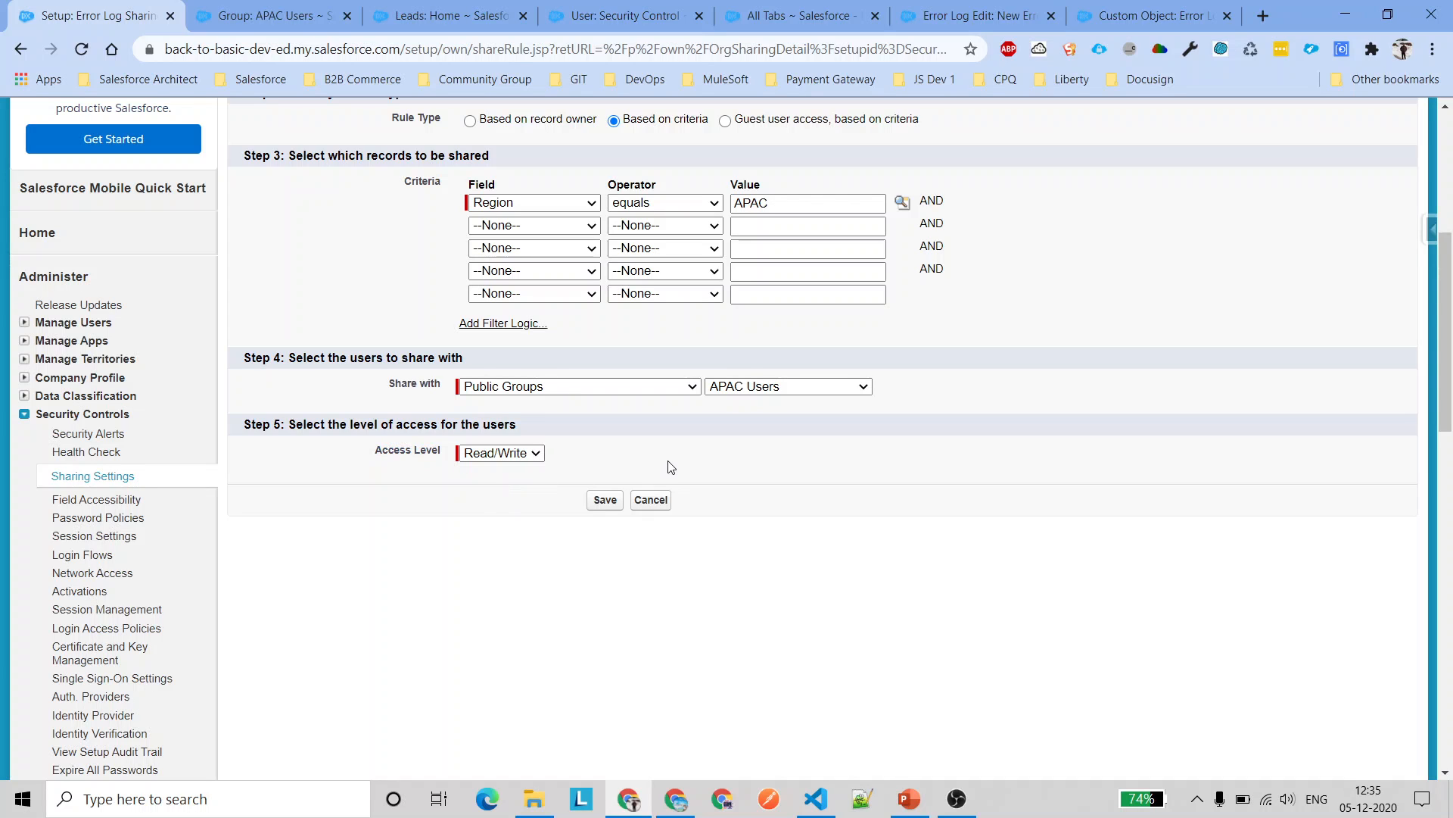
{"action": "scroll", "coordinate": [670, 465], "scroll_direction": "up", "scroll_amount": 3}
{"action": "scroll", "coordinate": [670, 469], "scroll_direction": "up", "scroll_amount": 4}
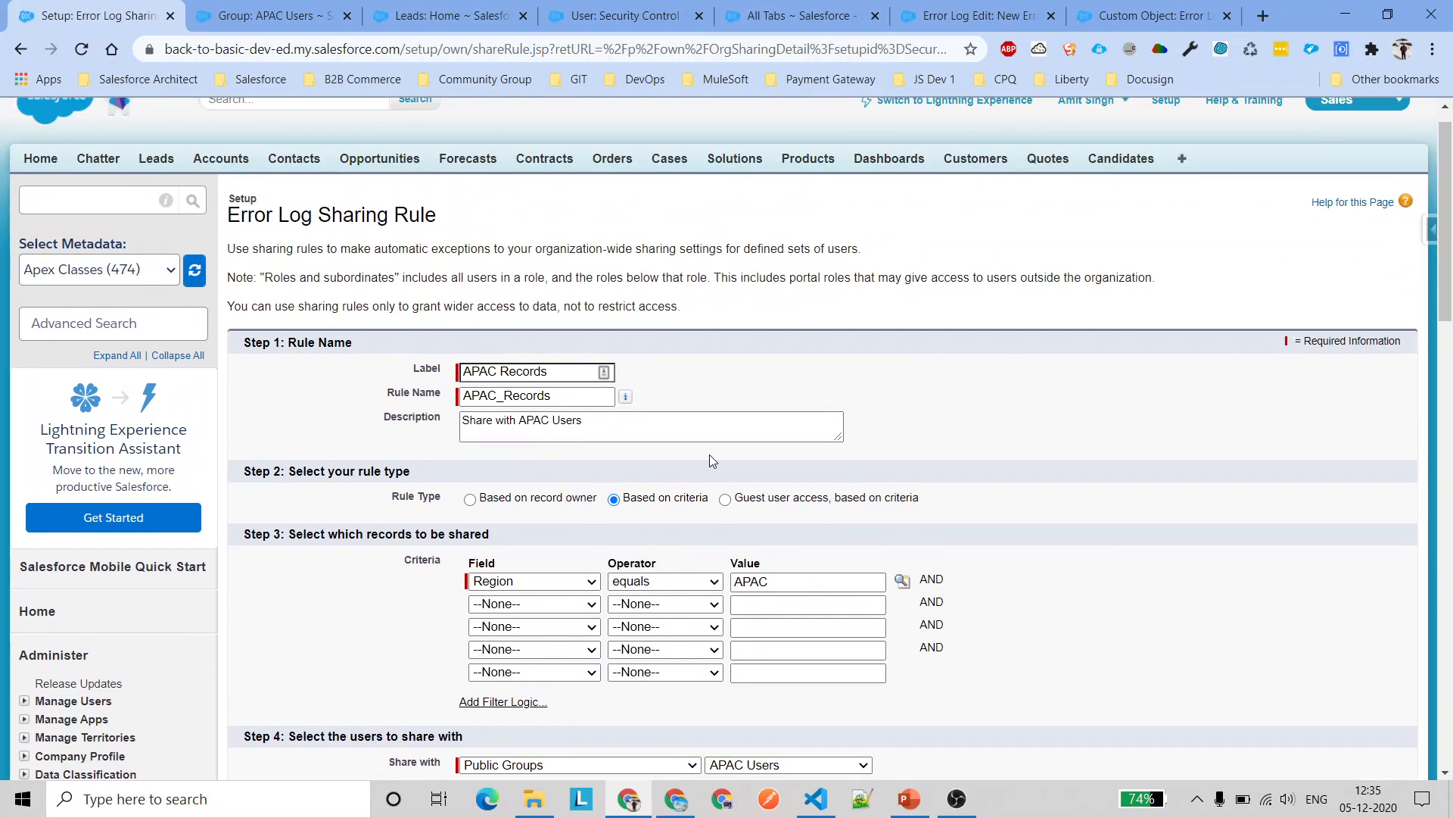
{"action": "scroll", "coordinate": [681, 469], "scroll_direction": "down", "scroll_amount": 5}
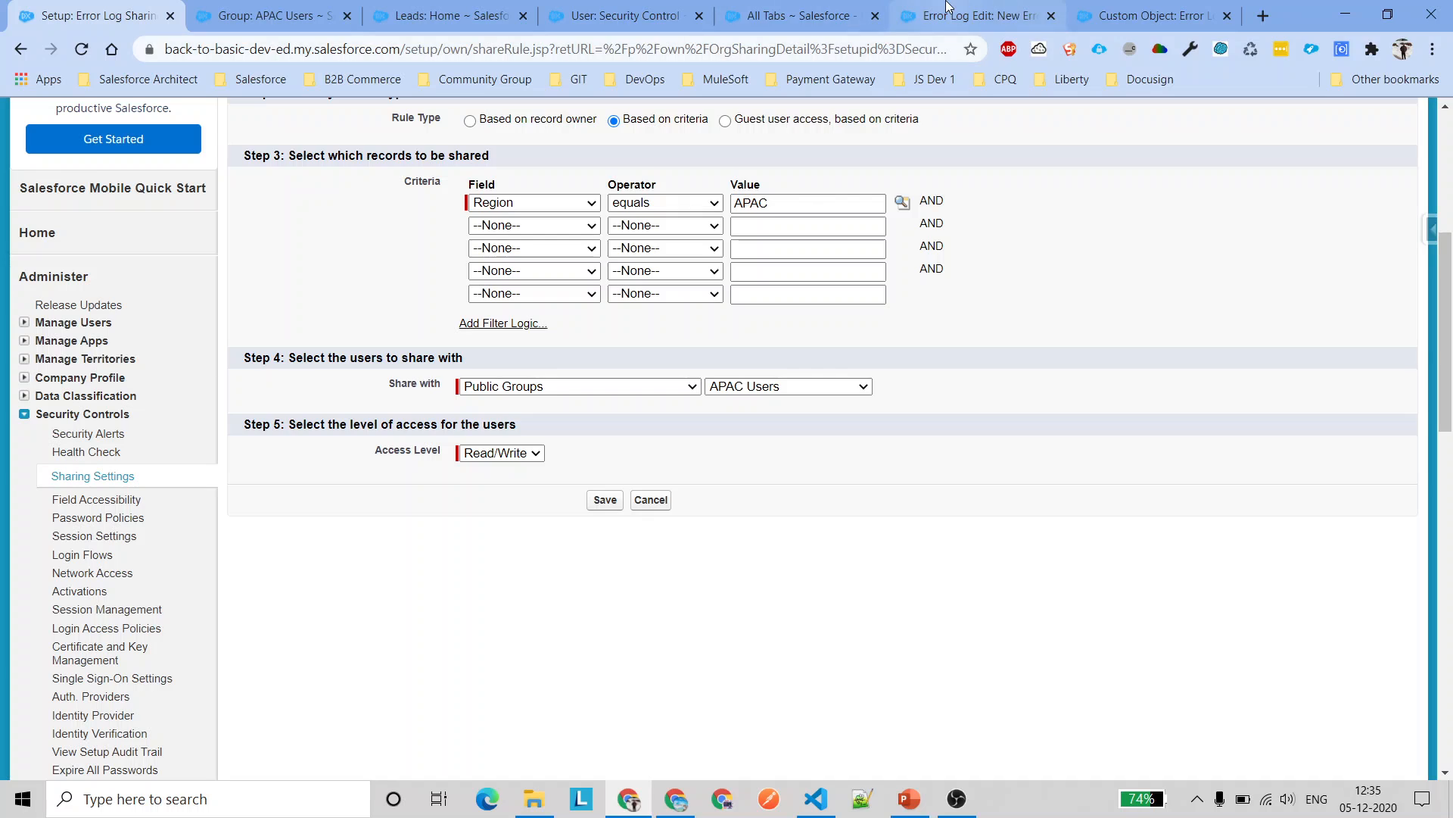
Create and save an Error Log dated 12/4/2020 11:03 PM, with APACCTETS as process name and log details, and Region APAC
{"action": "left_click", "coordinate": [977, 15]}
{"action": "left_click", "coordinate": [658, 356]}
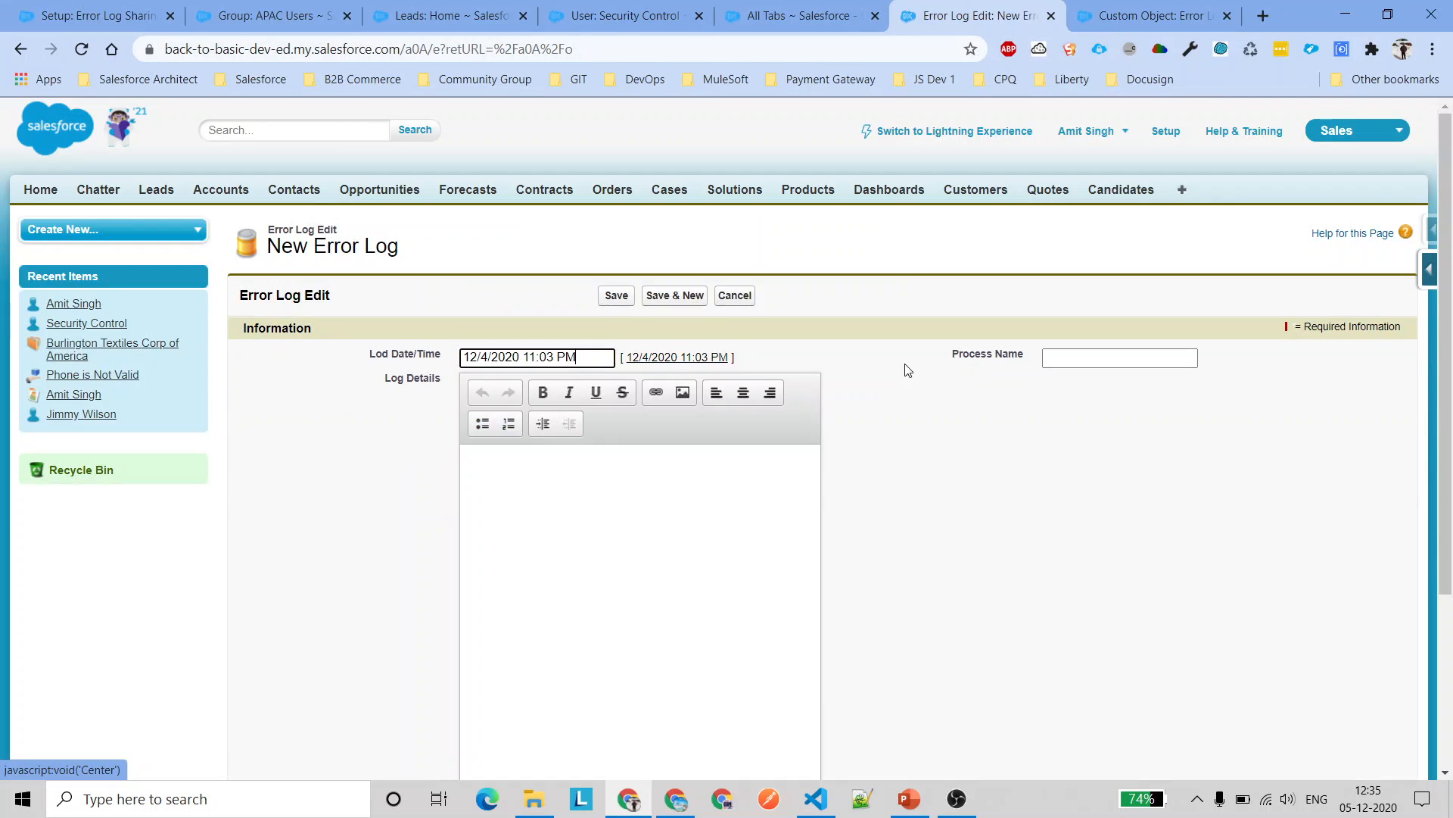
{"action": "left_click", "coordinate": [1091, 361]}
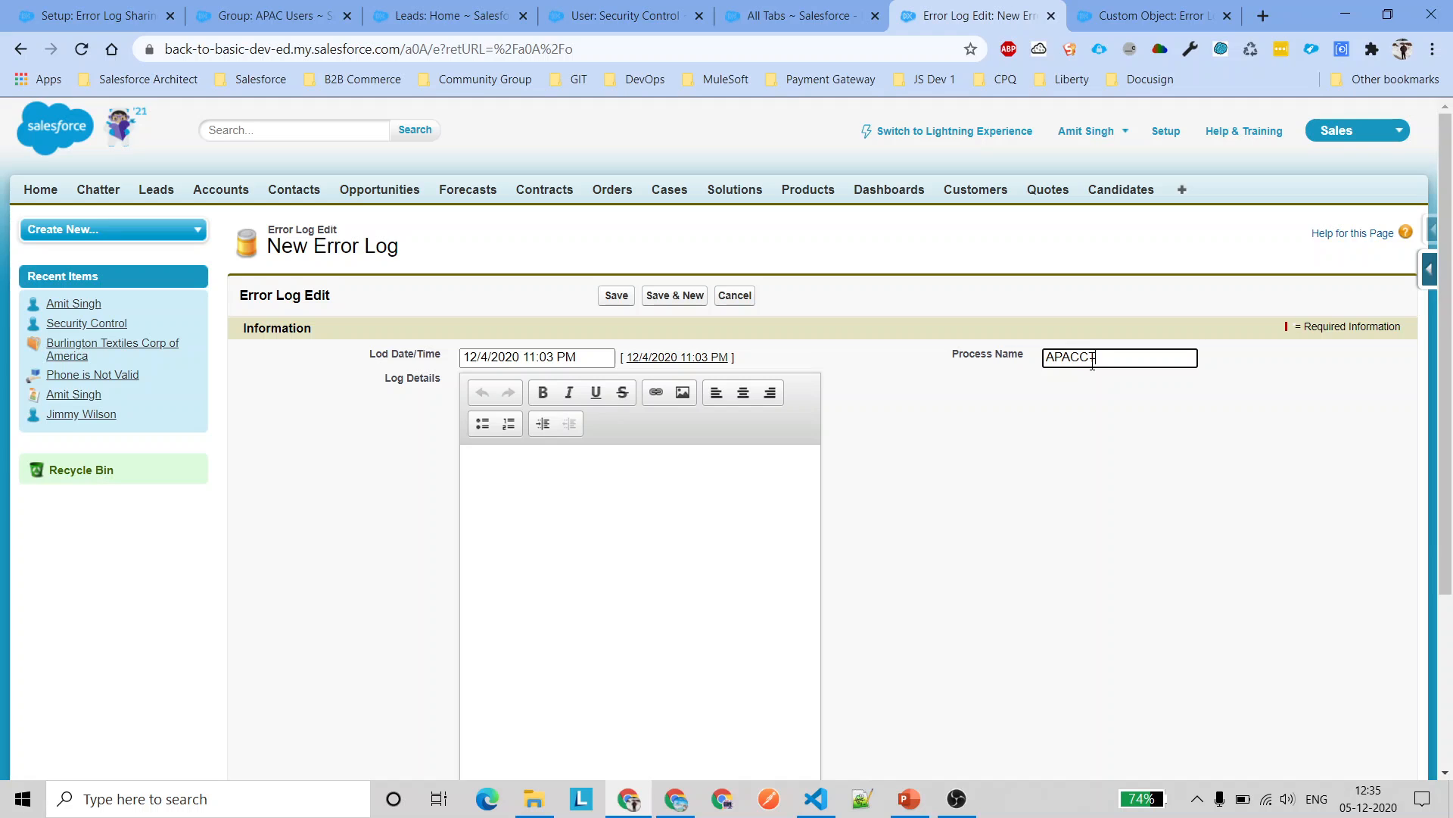
{"action": "scroll", "coordinate": [1034, 415], "scroll_direction": "down", "scroll_amount": 3}
{"action": "key", "text": "ctrl+a"}
{"action": "key", "text": "ctrl+c"}
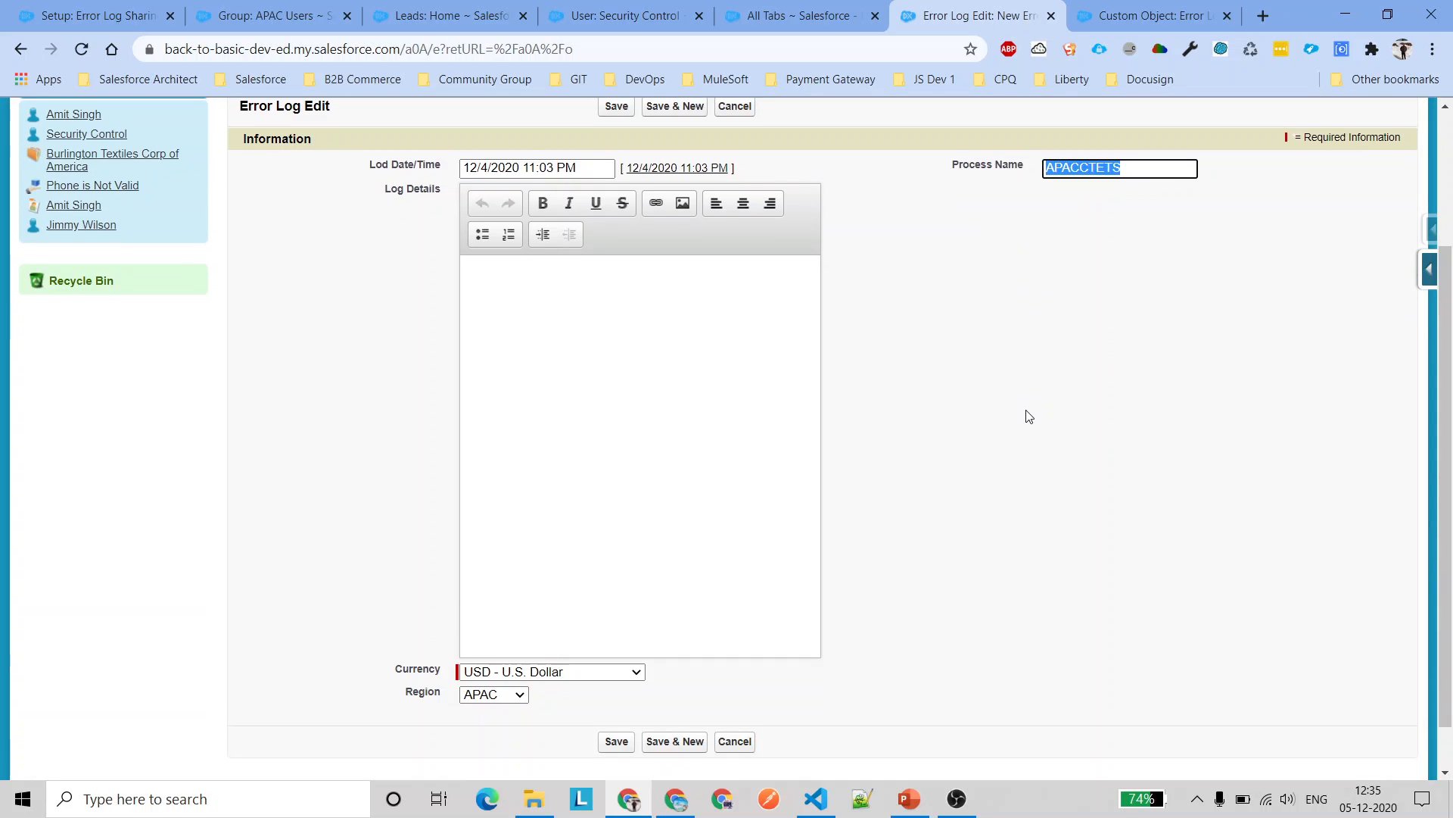
{"action": "left_click", "coordinate": [684, 431]}
{"action": "key", "text": "ctrl+v"}
{"action": "scroll", "coordinate": [666, 542], "scroll_direction": "down", "scroll_amount": 1}
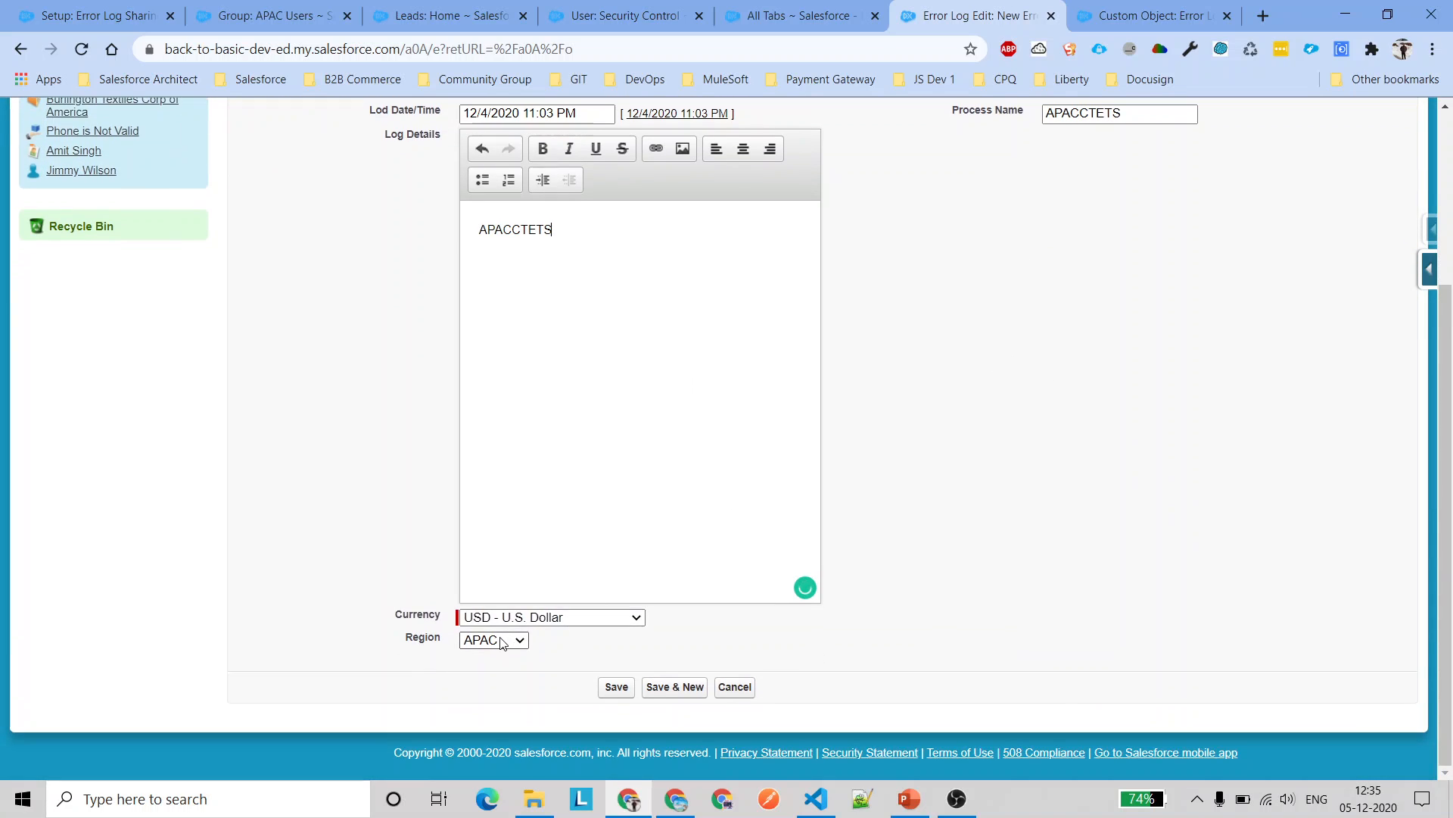
{"action": "left_click", "coordinate": [616, 687]}
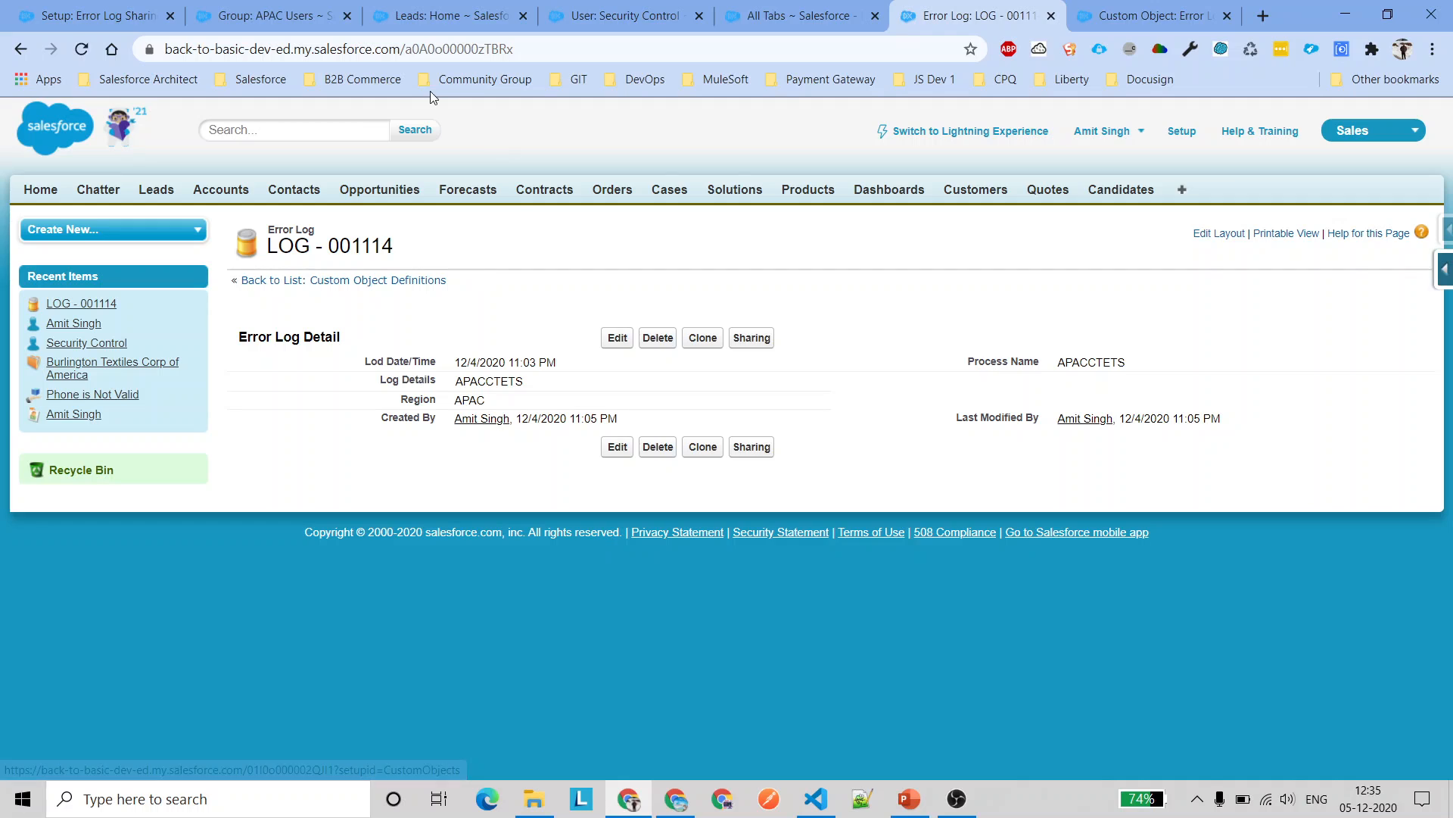
Go to the Error Logs home page at /a0A/o and display the All list view
{"action": "left_click_drag", "start_coordinate": [427, 49], "coordinate": [585, 44]}
{"action": "type", "text": "/o"}
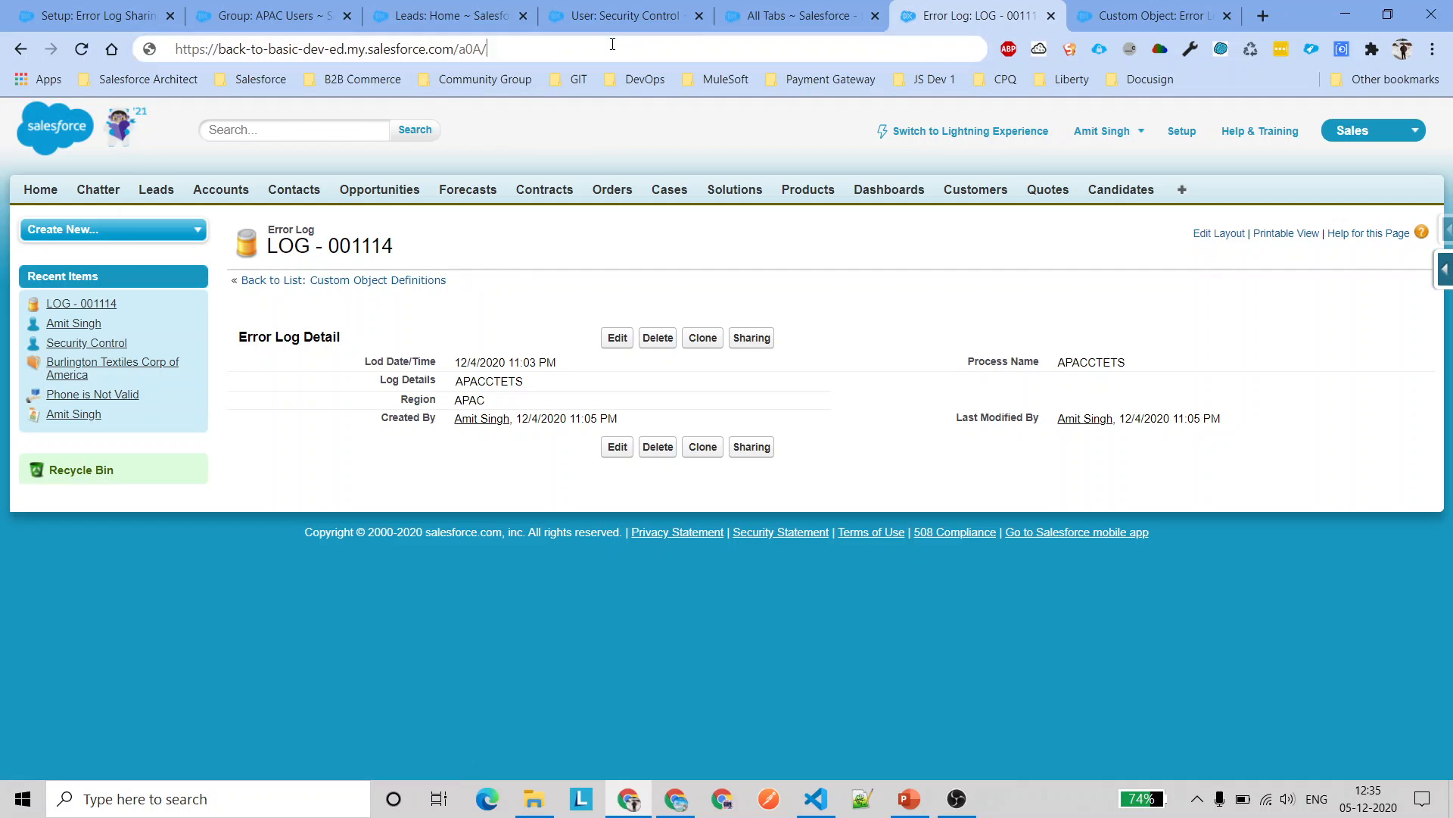
{"action": "key", "text": "Return"}
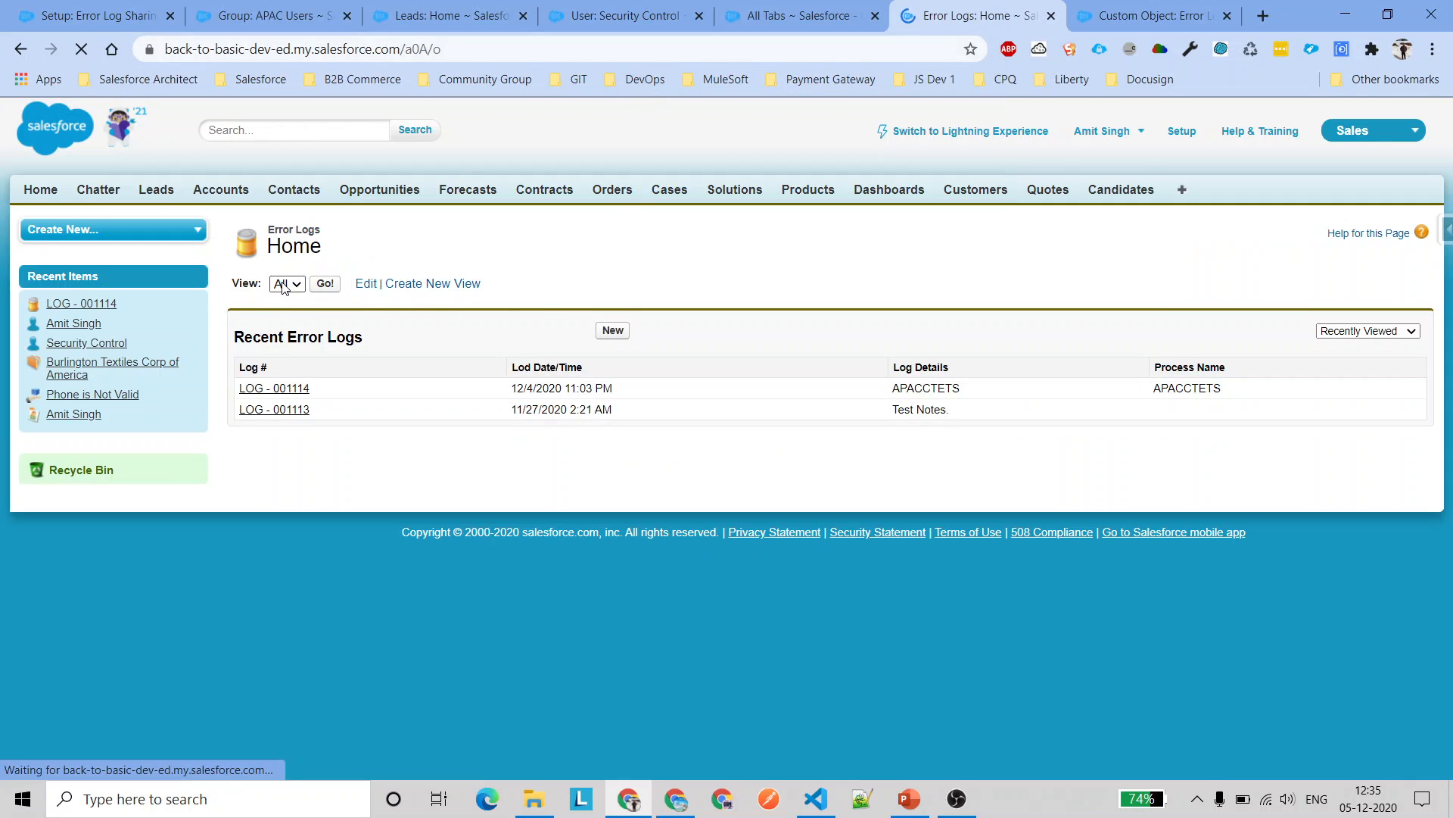
{"action": "left_click", "coordinate": [325, 284]}
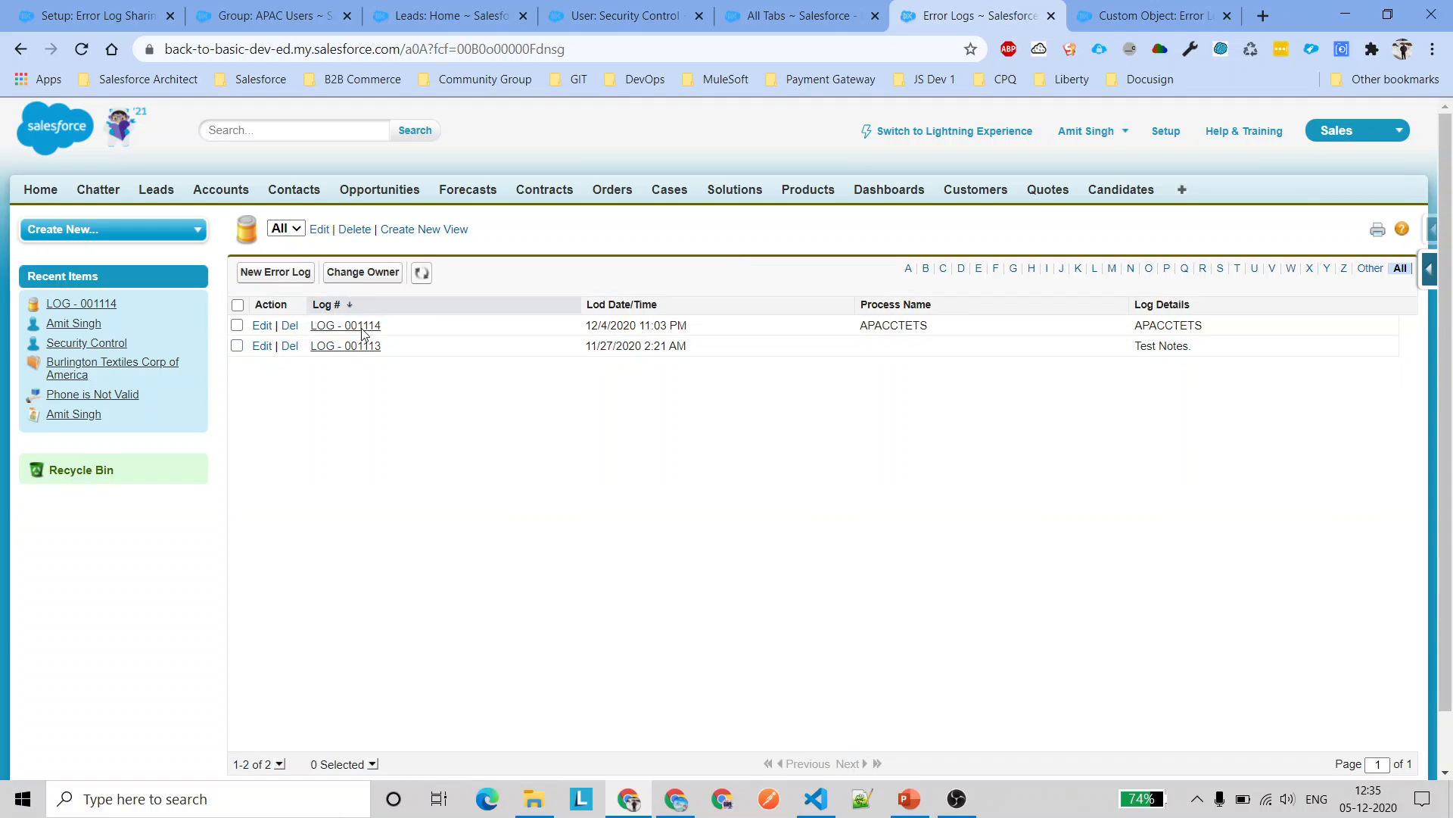
Switch to the browser session of the Security Control user and refresh the Error Logs list to check which records are accessible
{"action": "left_click", "coordinate": [676, 801]}
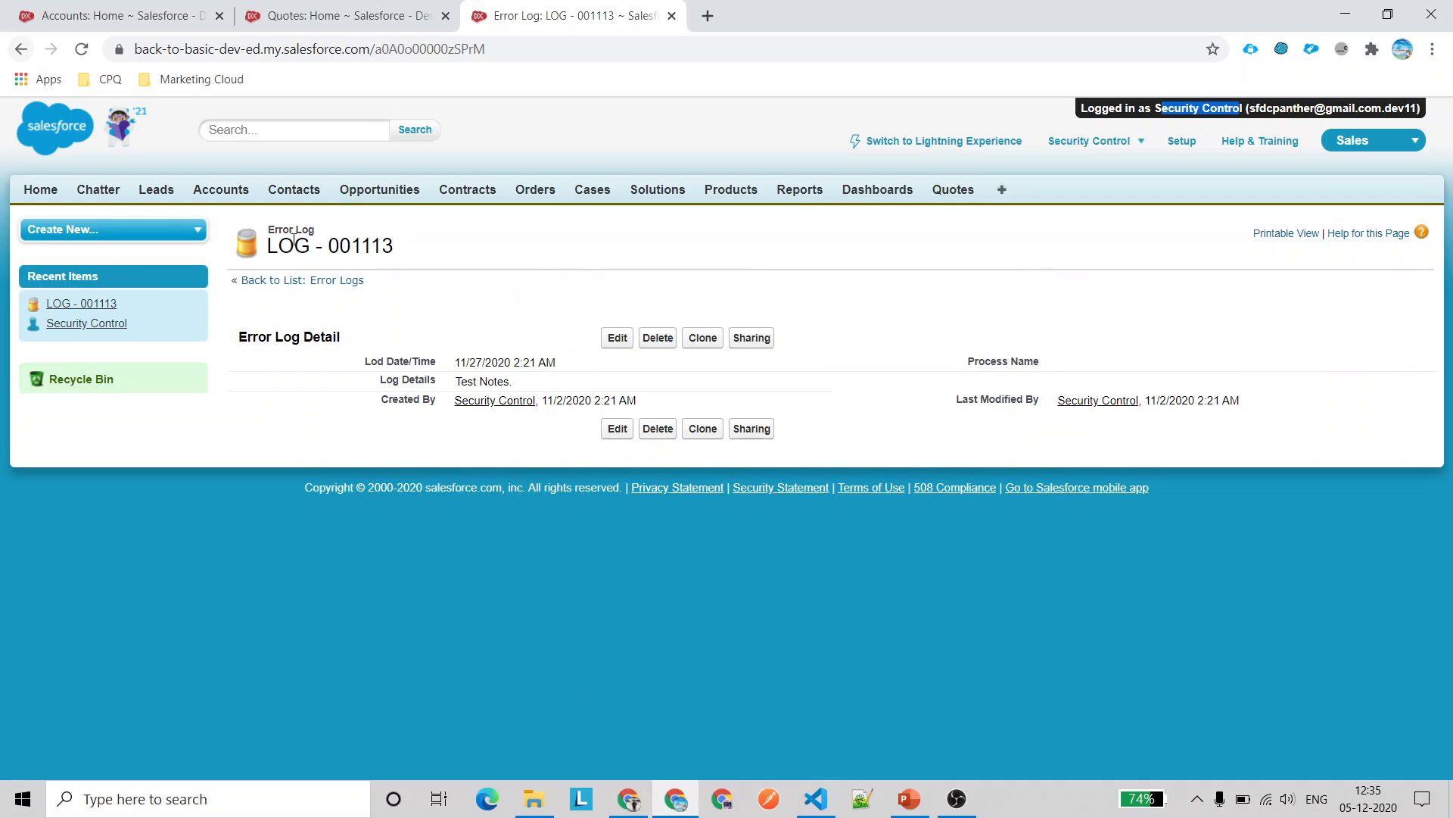
{"action": "left_click", "coordinate": [305, 280]}
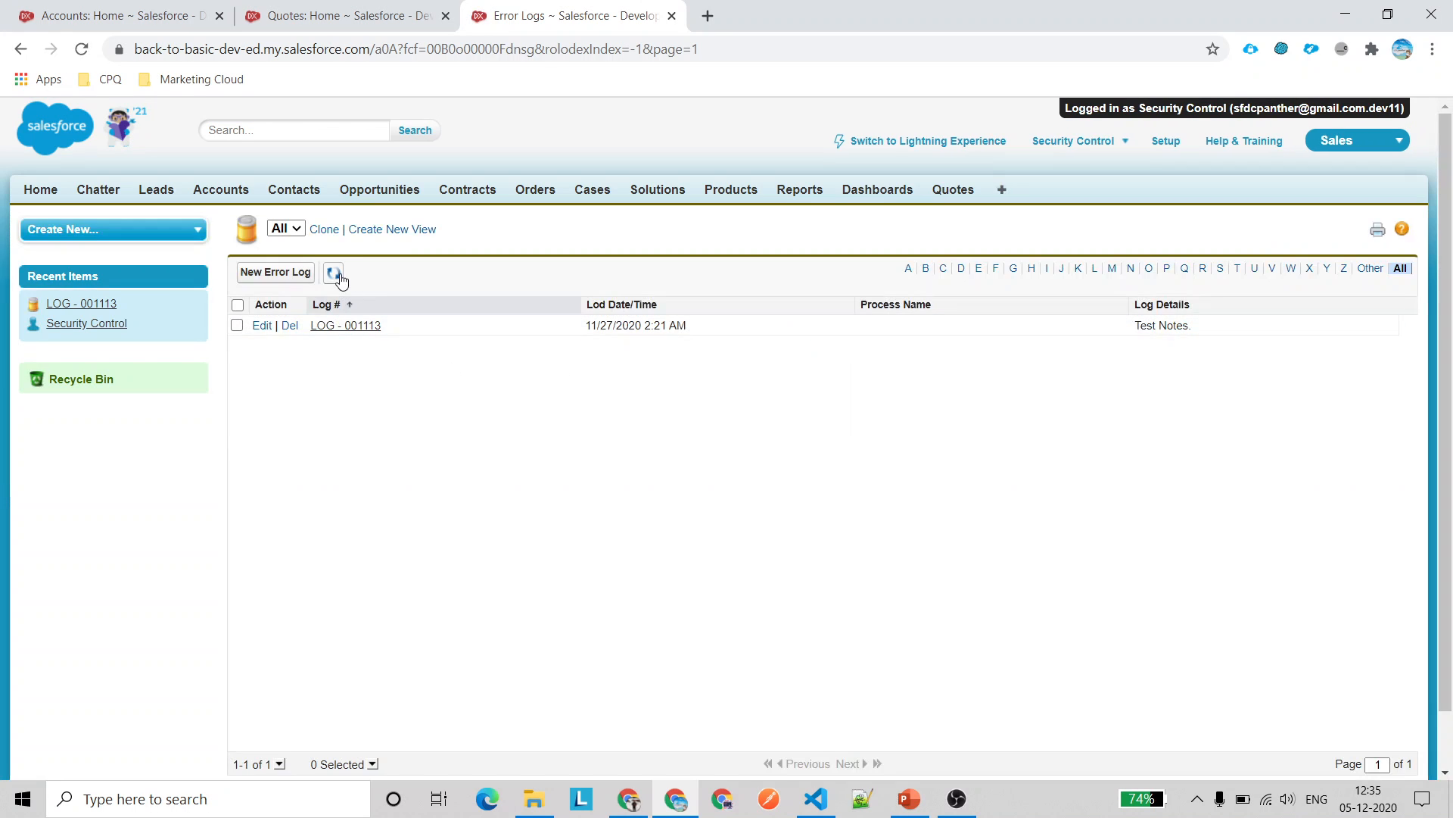
{"action": "left_click", "coordinate": [334, 274]}
{"action": "left_click_drag", "start_coordinate": [1146, 108], "coordinate": [1225, 108]}
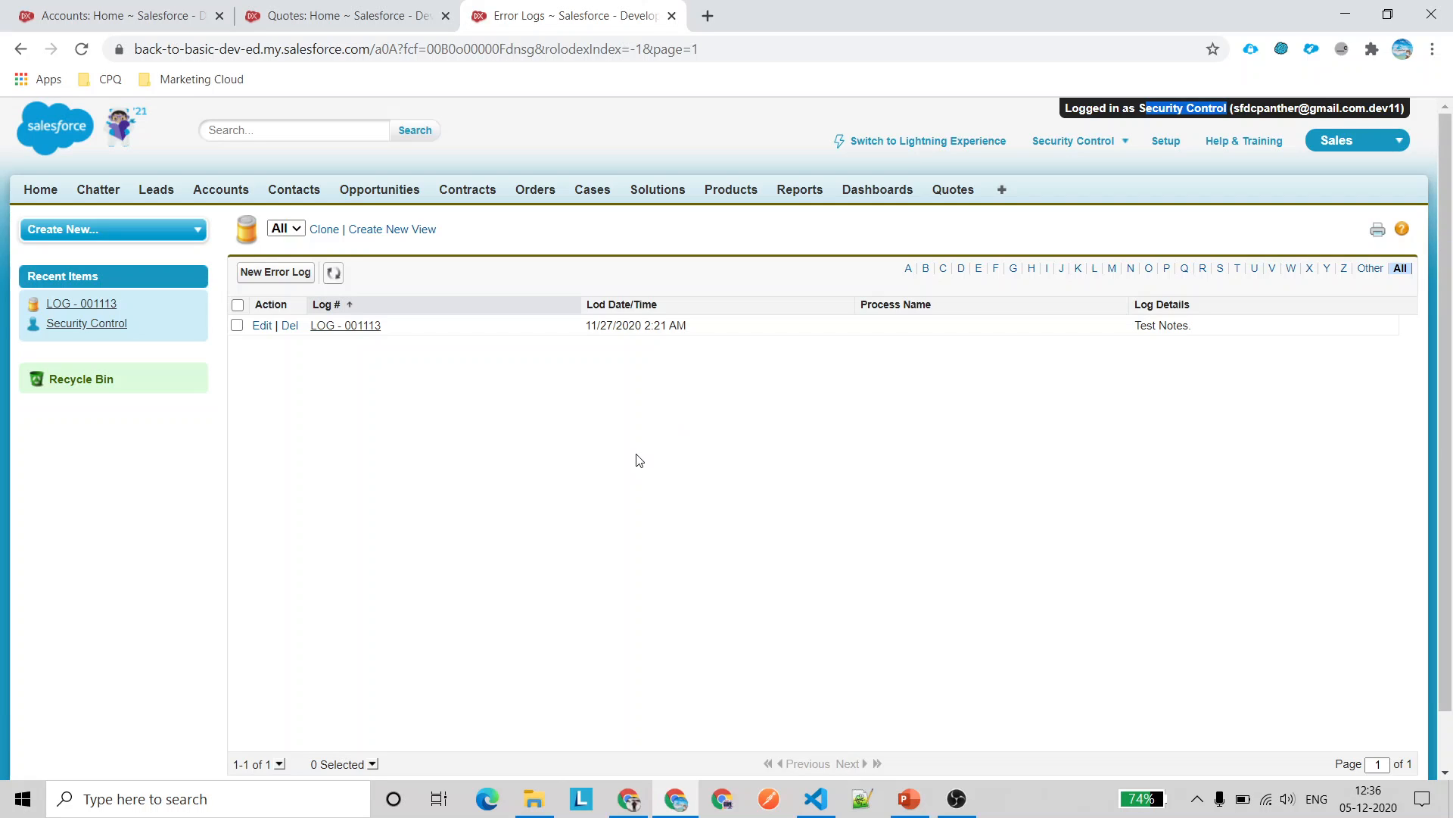
Return to the administrator session, check the APAC Users group, and save the Error Log sharing rule, accepting the background recalculation
{"action": "left_click", "coordinate": [627, 789]}
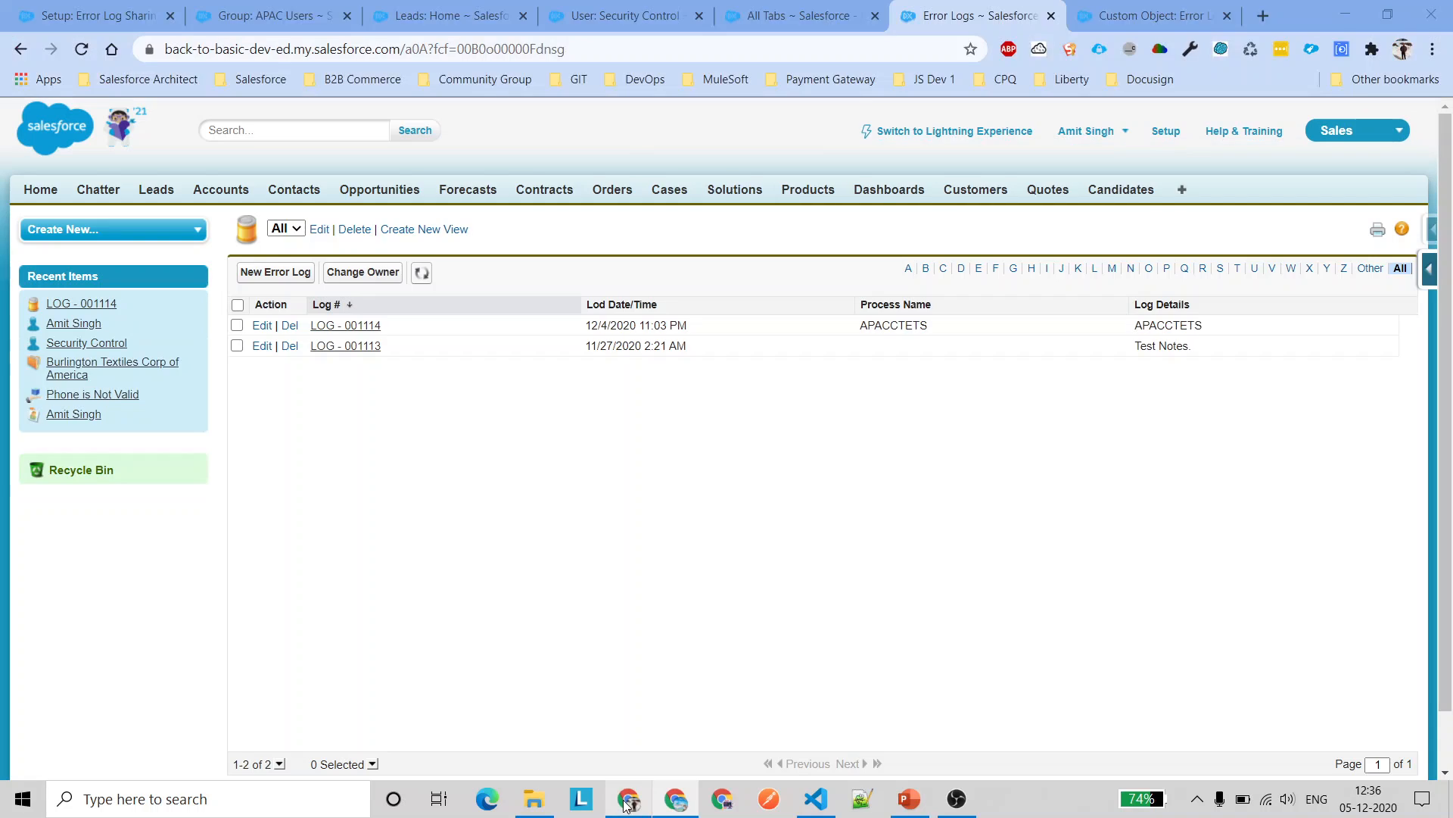
{"action": "left_click", "coordinate": [256, 9]}
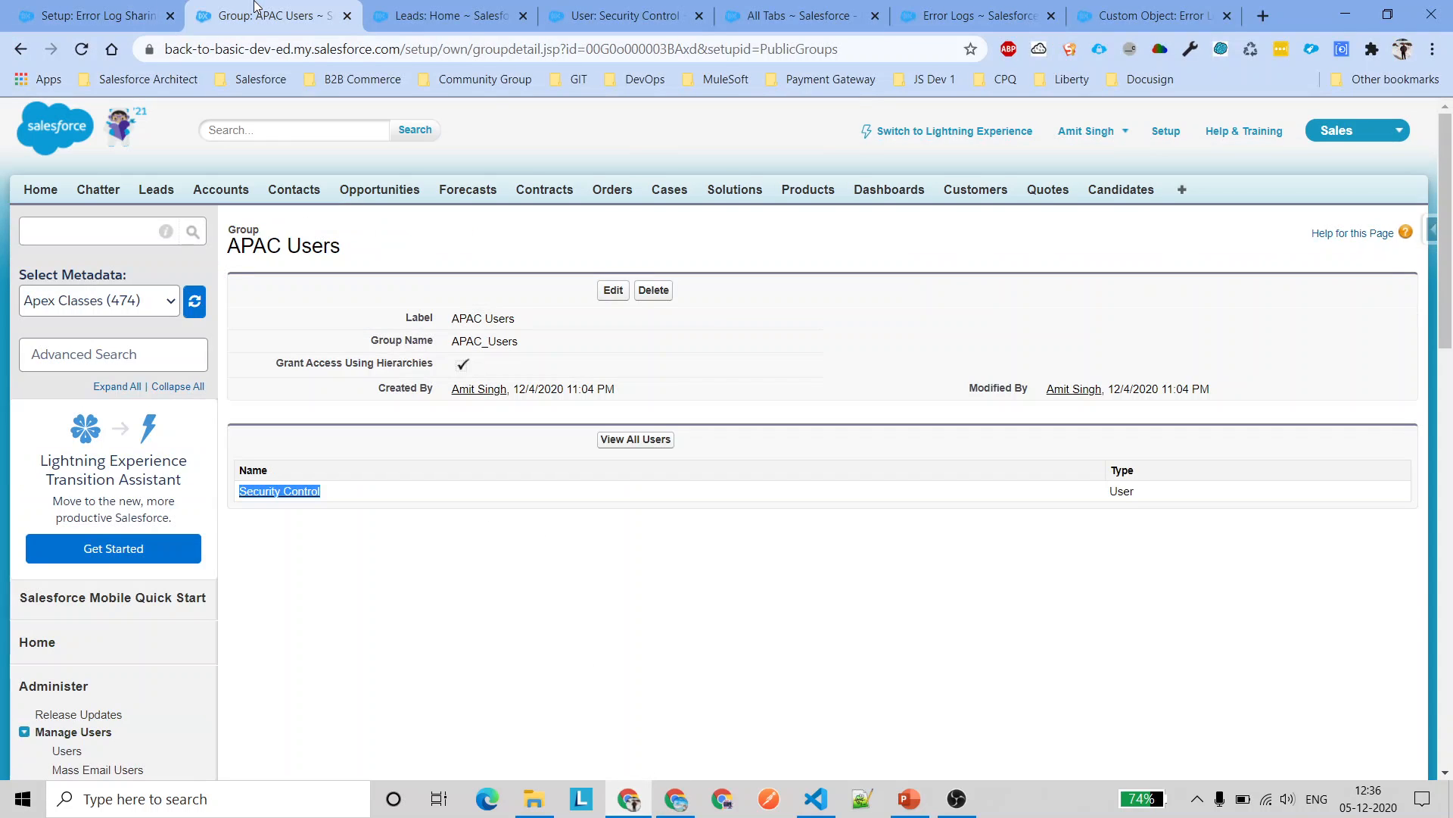
{"action": "left_click", "coordinate": [143, 9]}
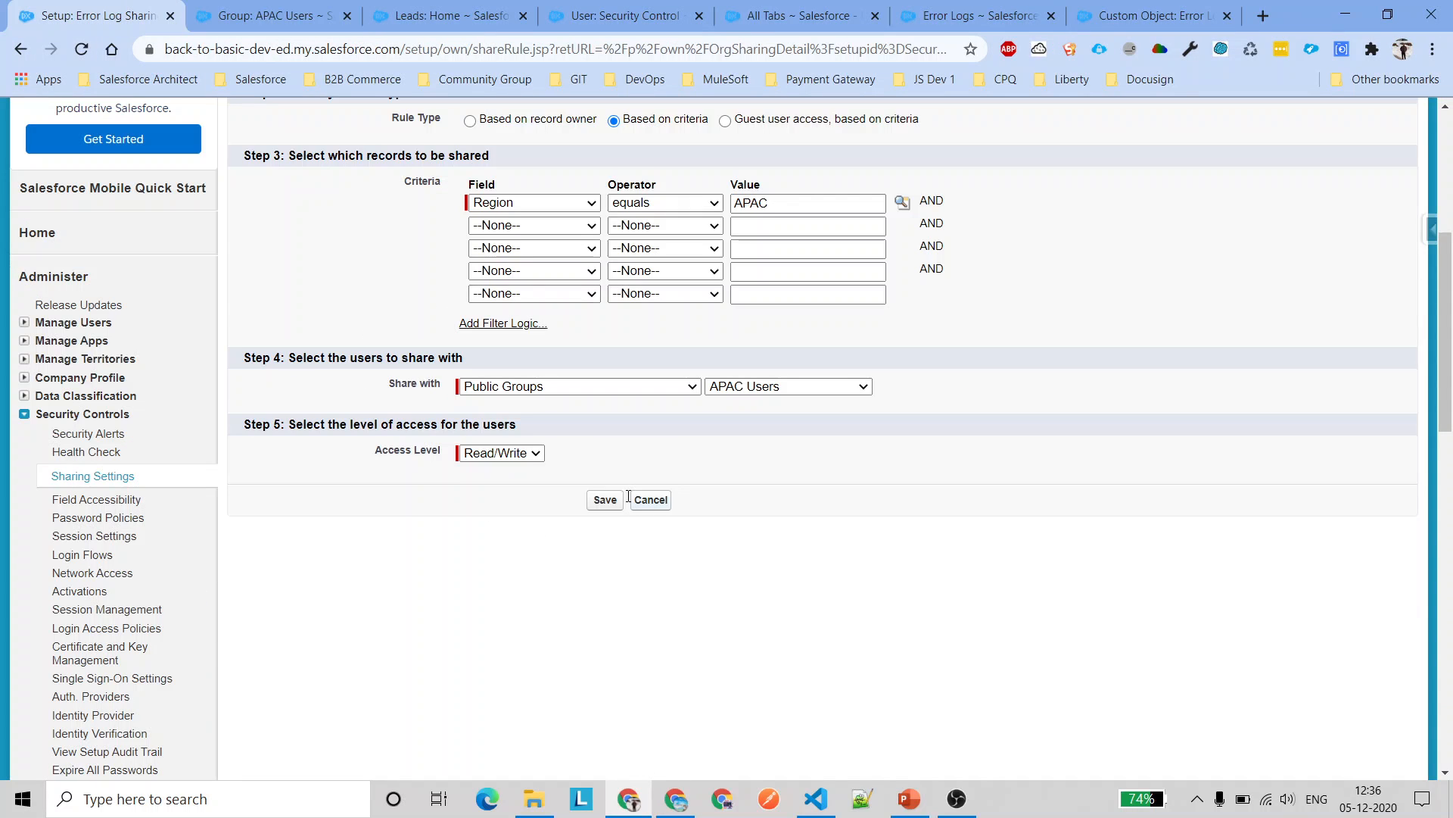
{"action": "left_click", "coordinate": [605, 500]}
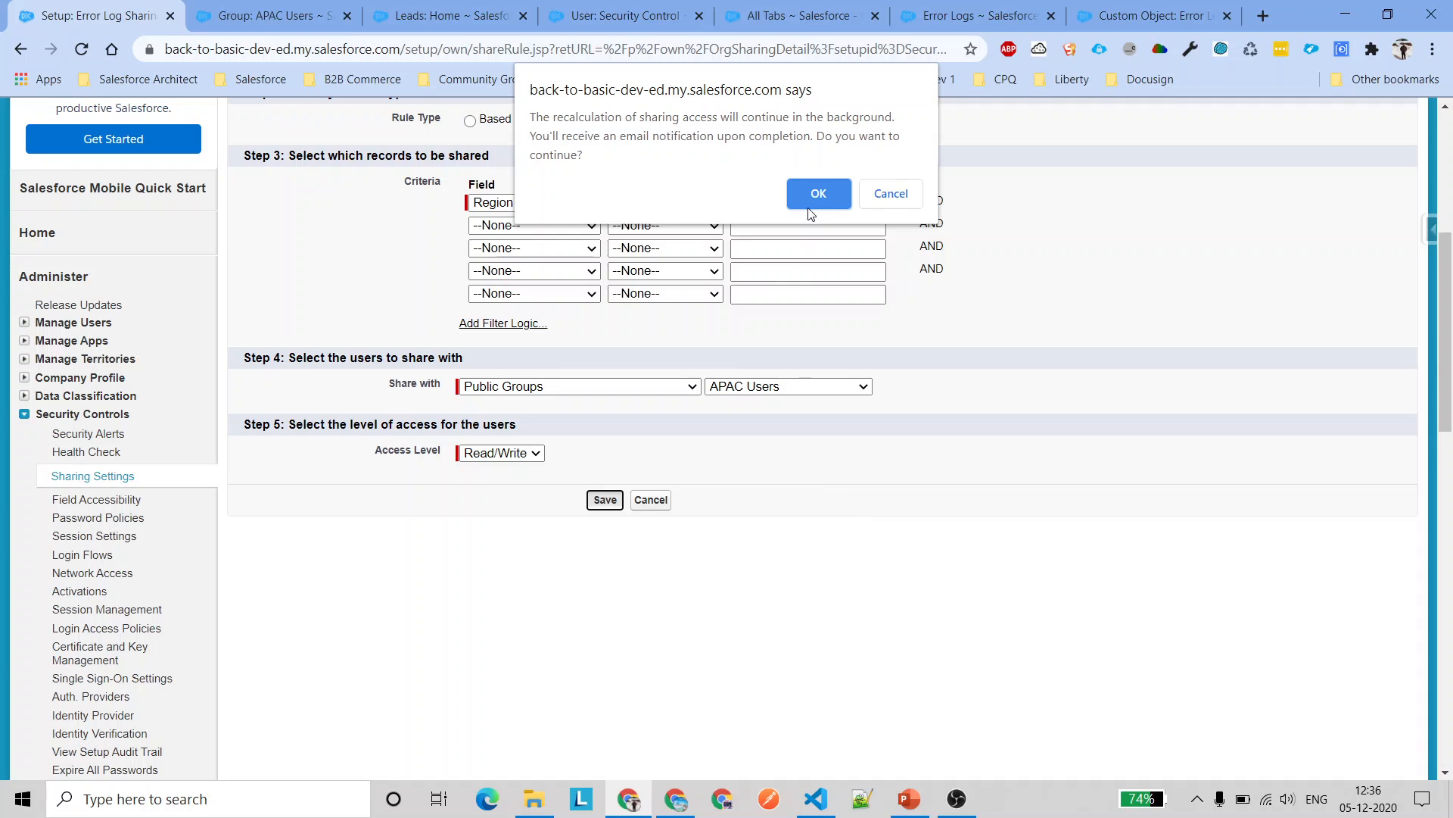
{"action": "left_click", "coordinate": [813, 189]}
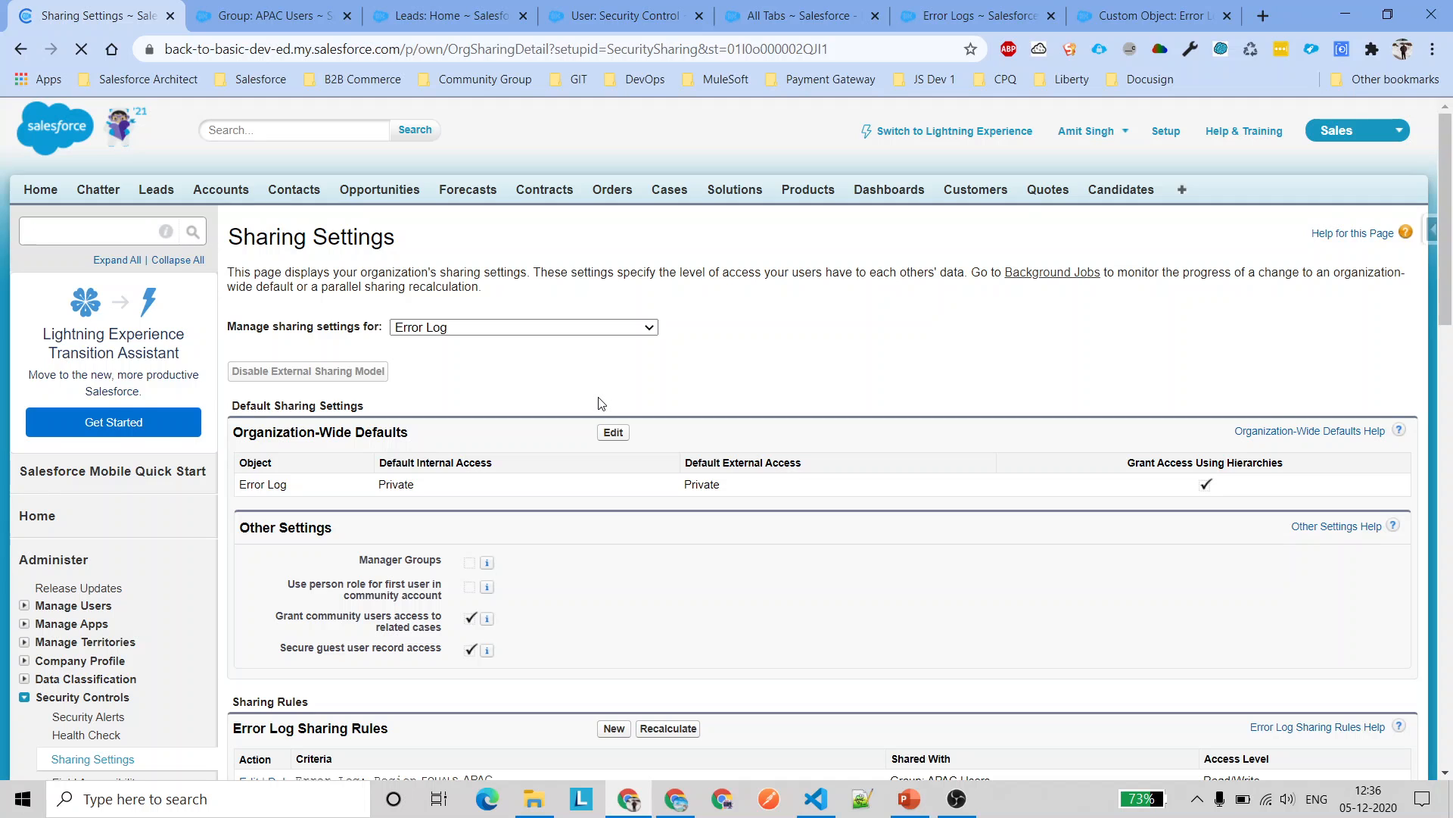
Reload the Error Log sharing settings and review the rule's criteria and the group it is shared with
{"action": "scroll", "coordinate": [598, 402], "scroll_direction": "down", "scroll_amount": 6}
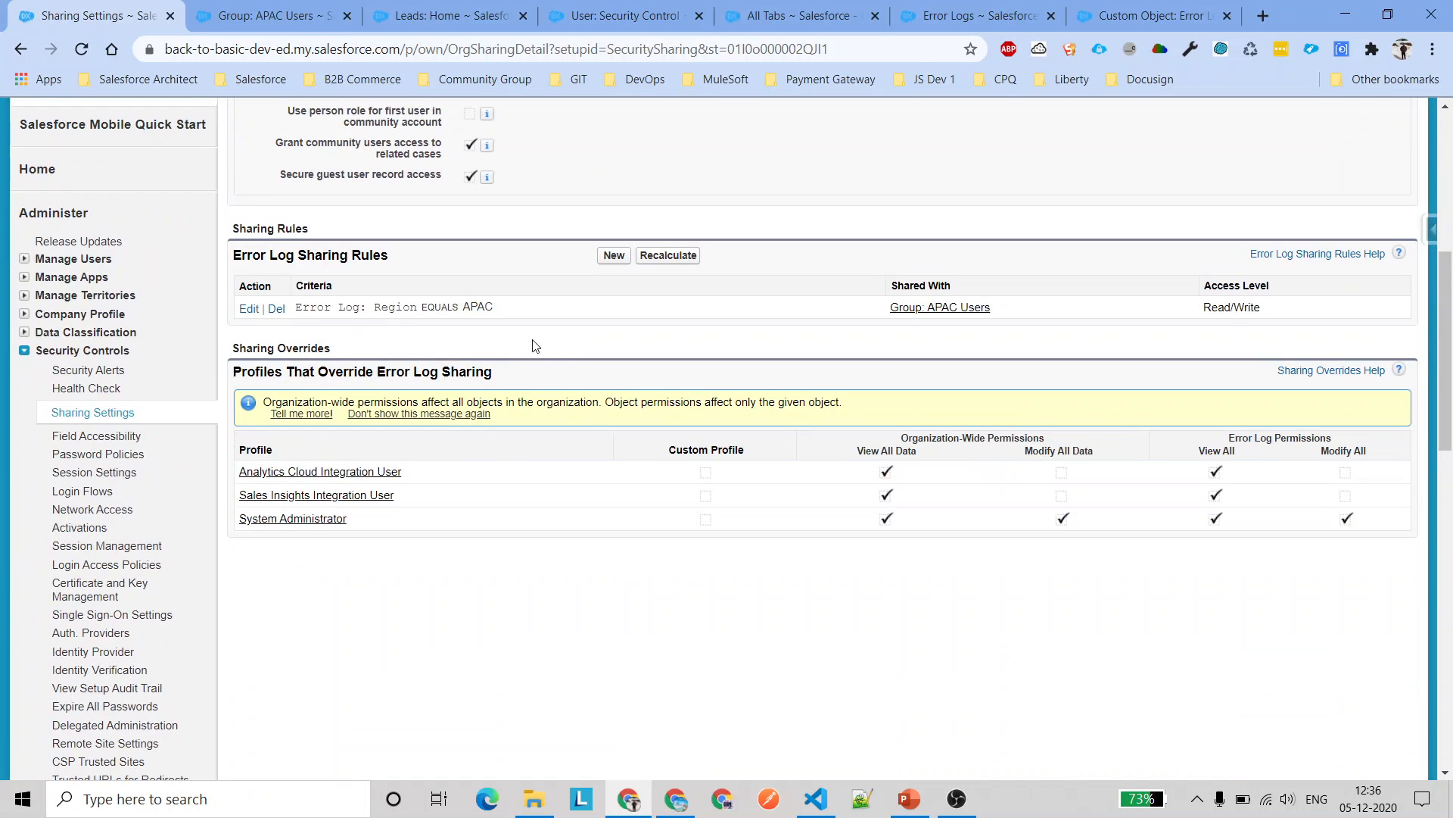
{"action": "scroll", "coordinate": [600, 377], "scroll_direction": "up", "scroll_amount": 6}
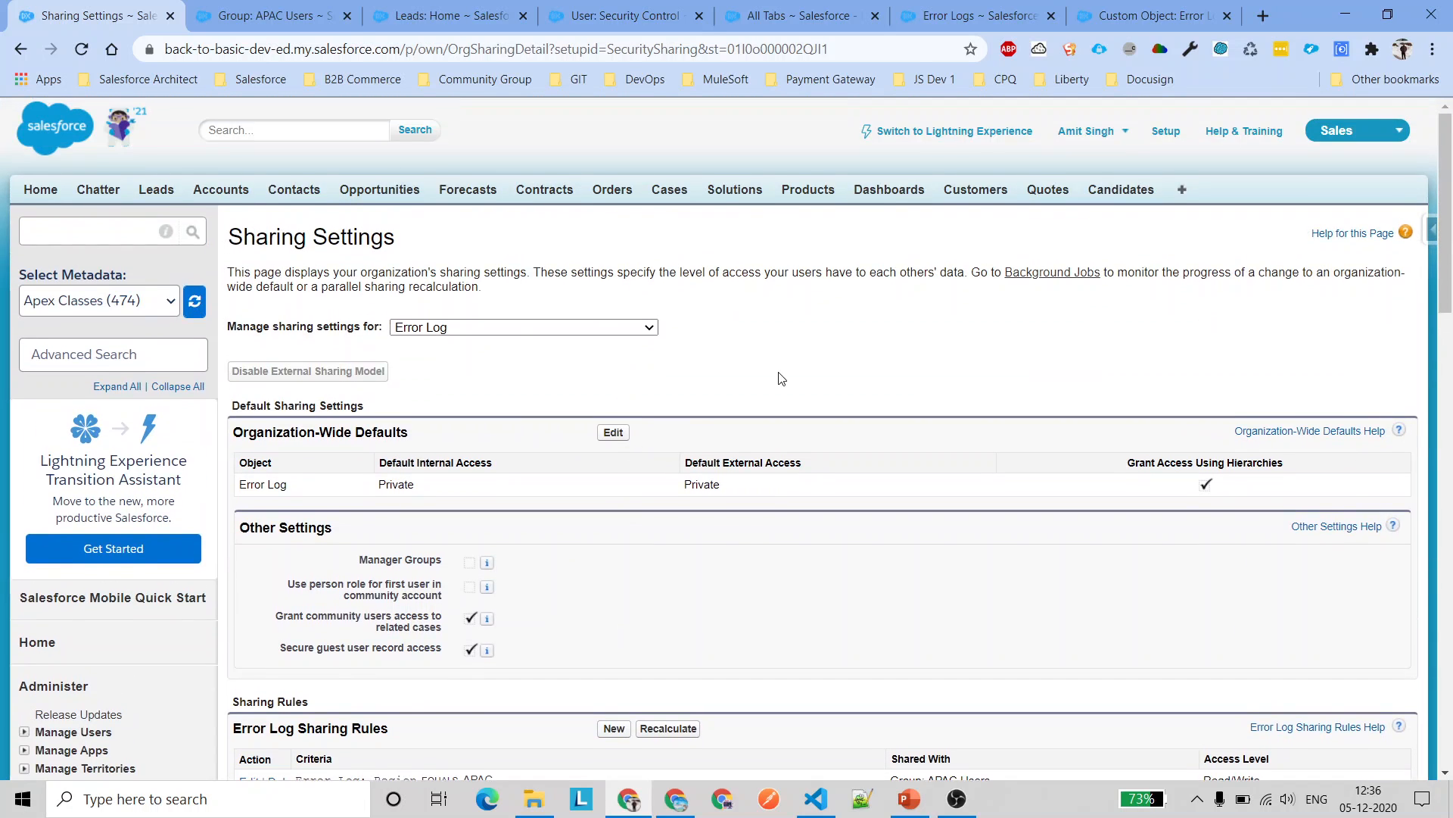
{"action": "scroll", "coordinate": [778, 376], "scroll_direction": "down", "scroll_amount": 1}
{"action": "left_click", "coordinate": [89, 53]}
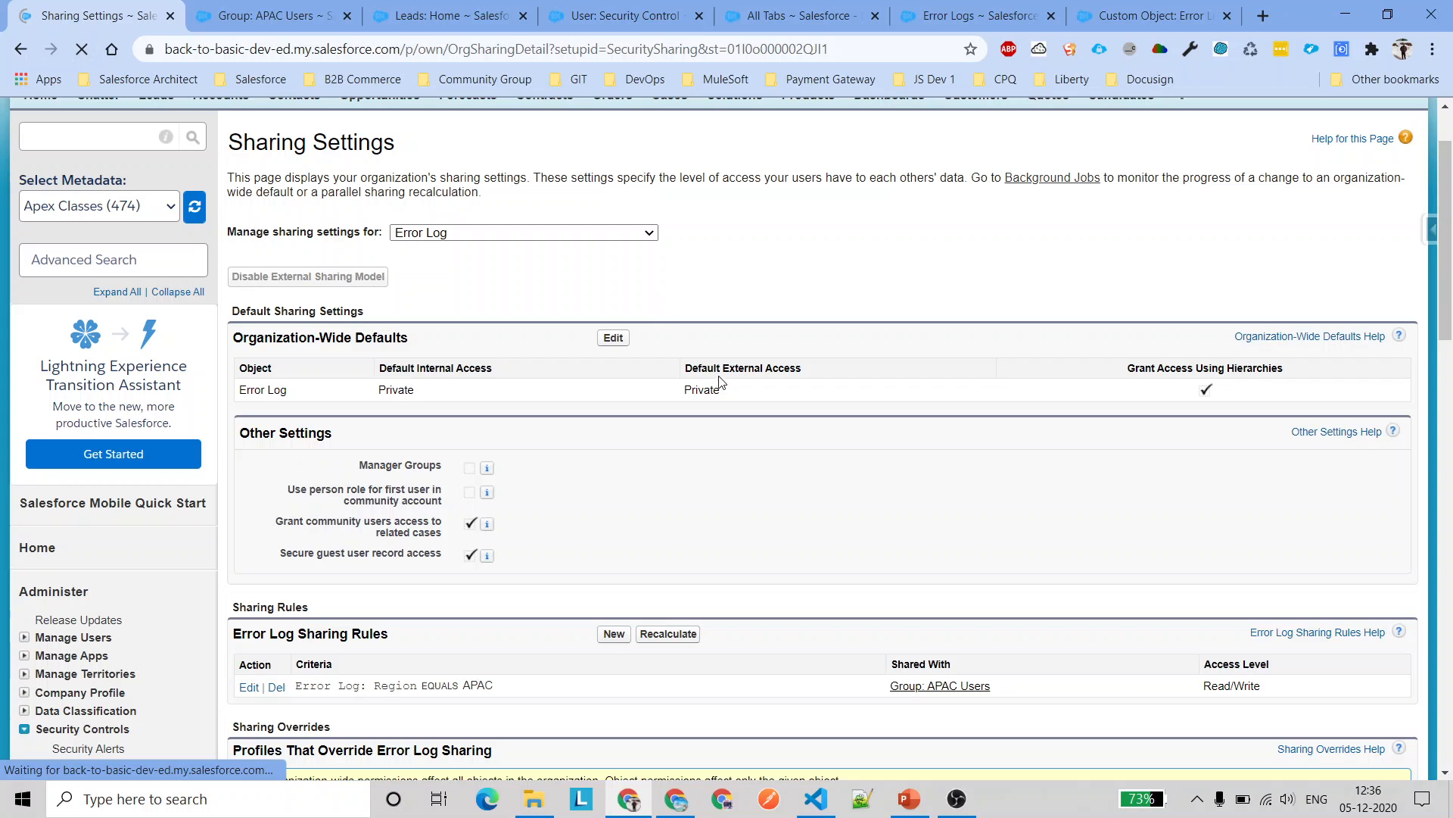
{"action": "scroll", "coordinate": [705, 361], "scroll_direction": "down", "scroll_amount": 4}
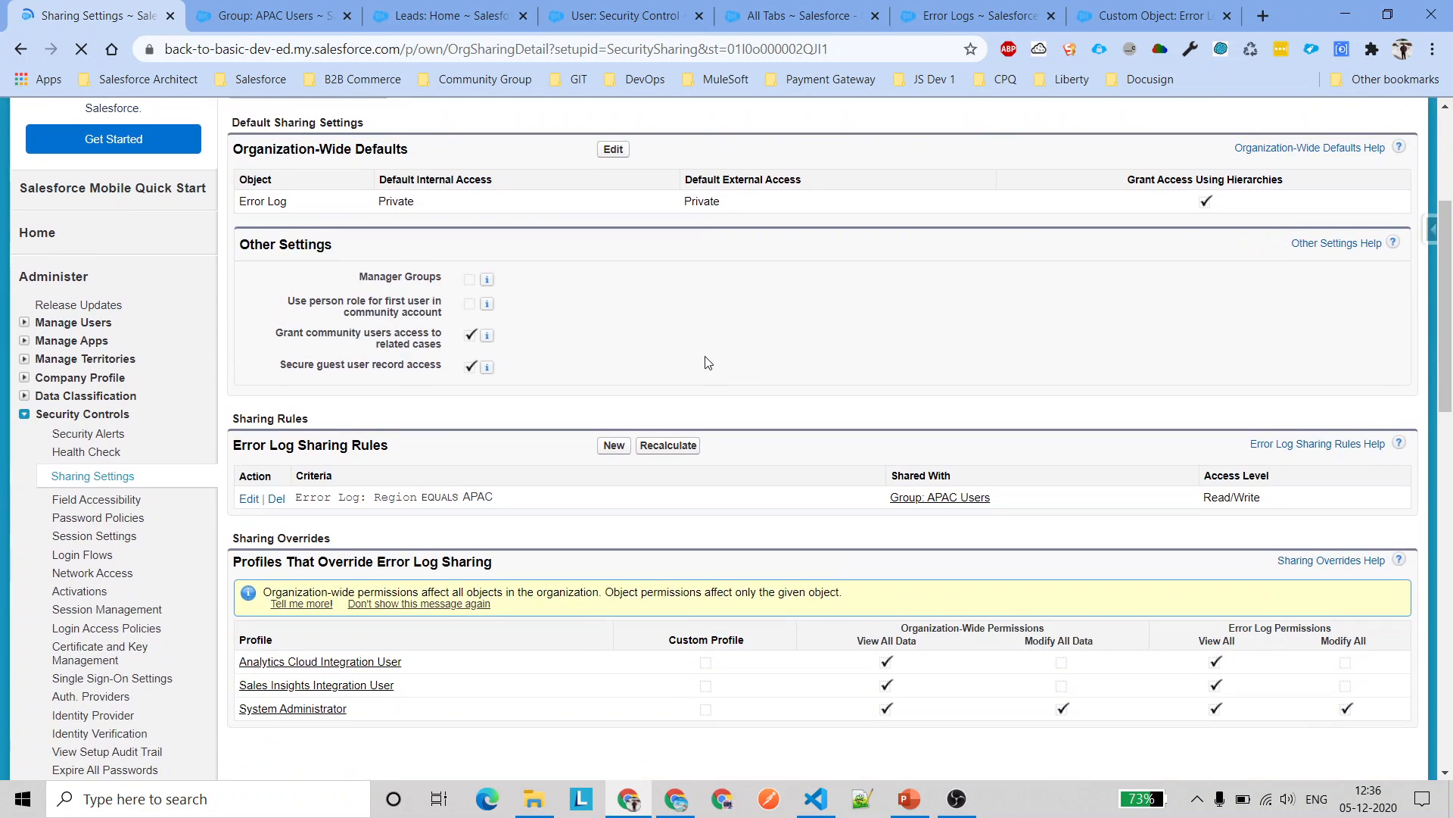
{"action": "scroll", "coordinate": [706, 360], "scroll_direction": "up", "scroll_amount": 1}
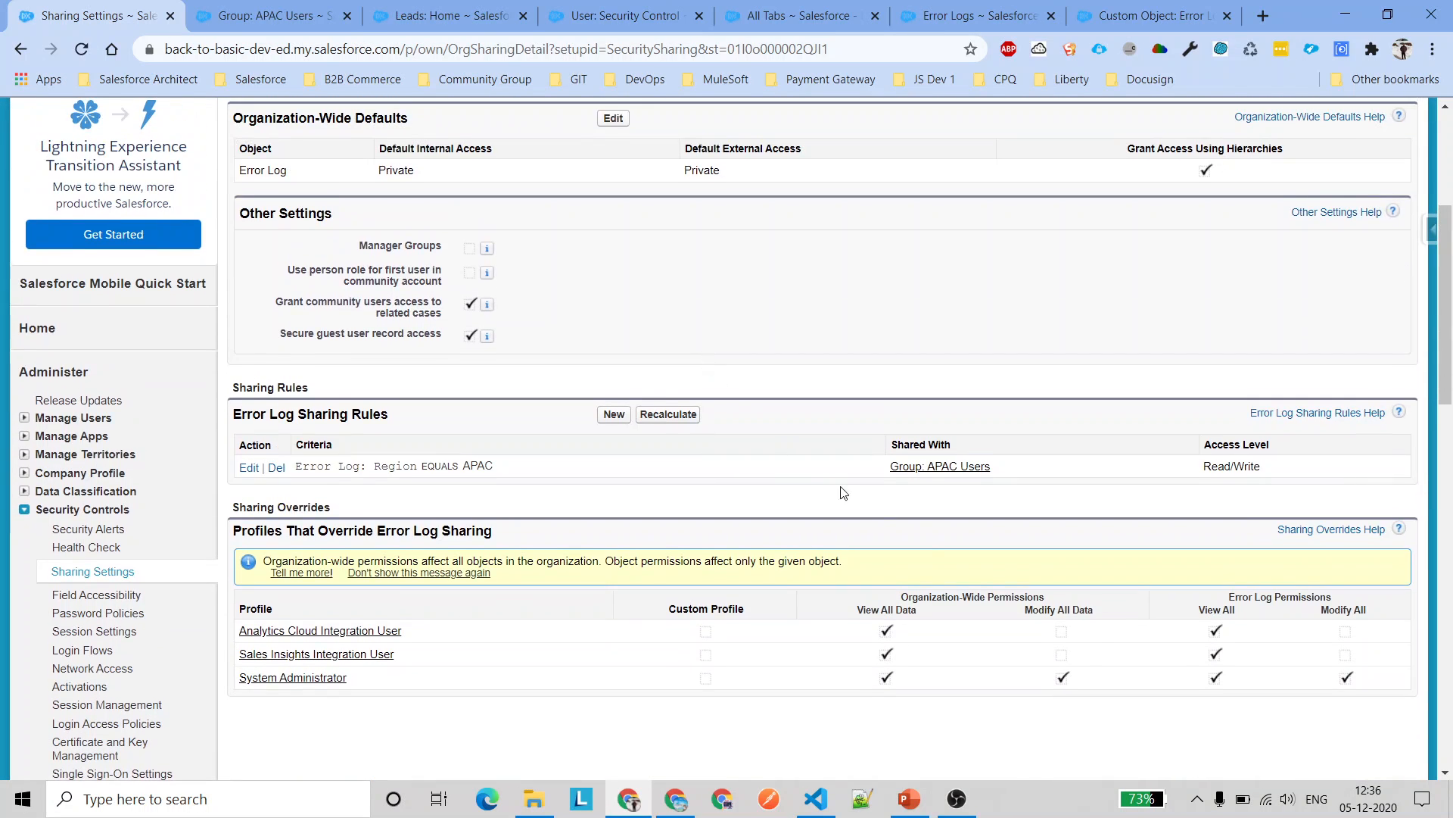
{"action": "left_click_drag", "start_coordinate": [1006, 467], "coordinate": [883, 467]}
Add the Region field to the columns displayed in the All view of Error Logs and save the view
{"action": "left_click", "coordinate": [972, 16]}
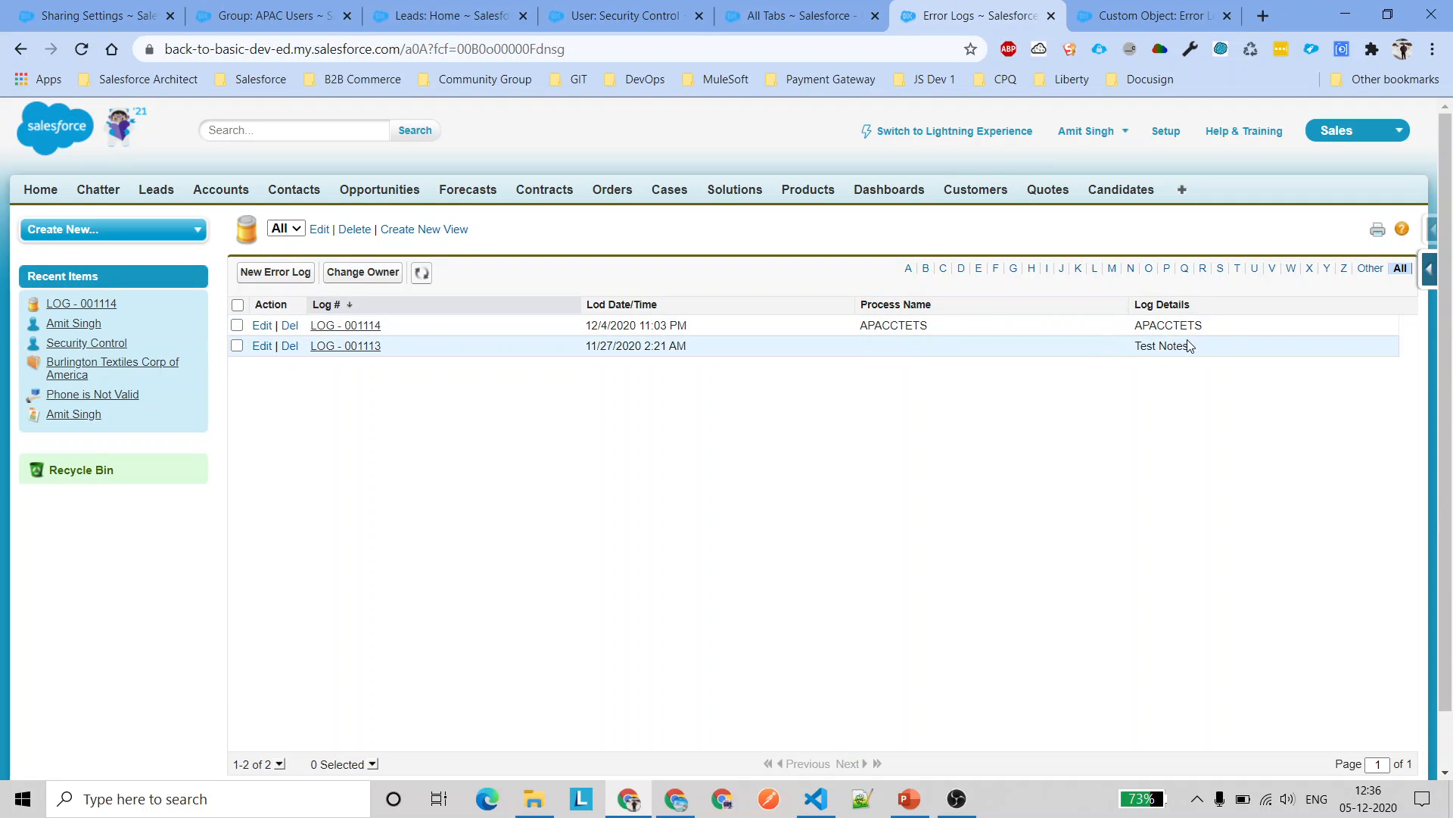
{"action": "left_click", "coordinate": [320, 229]}
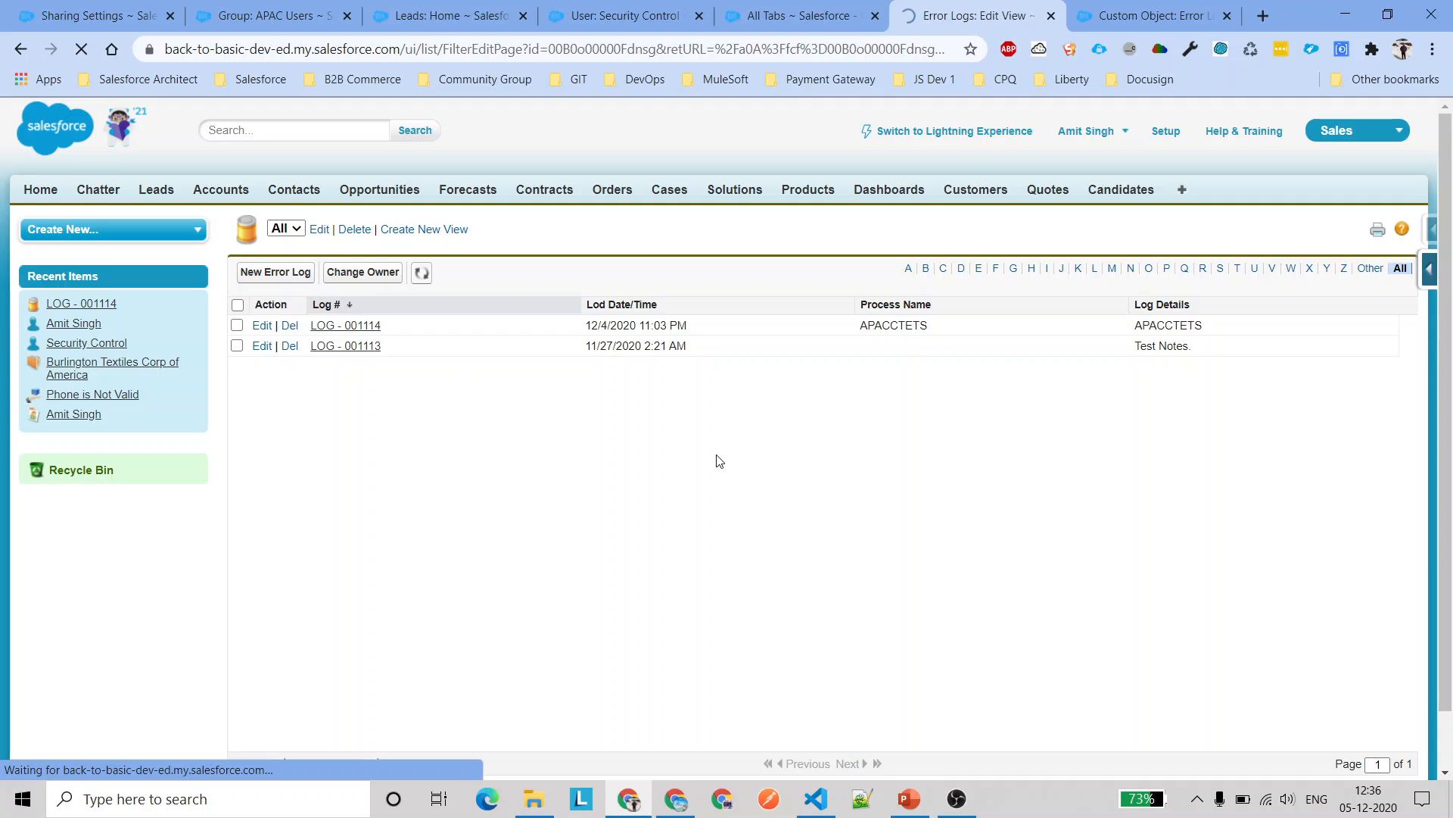
{"action": "scroll", "coordinate": [520, 534], "scroll_direction": "down", "scroll_amount": 3}
{"action": "scroll", "coordinate": [523, 530], "scroll_direction": "down", "scroll_amount": 1}
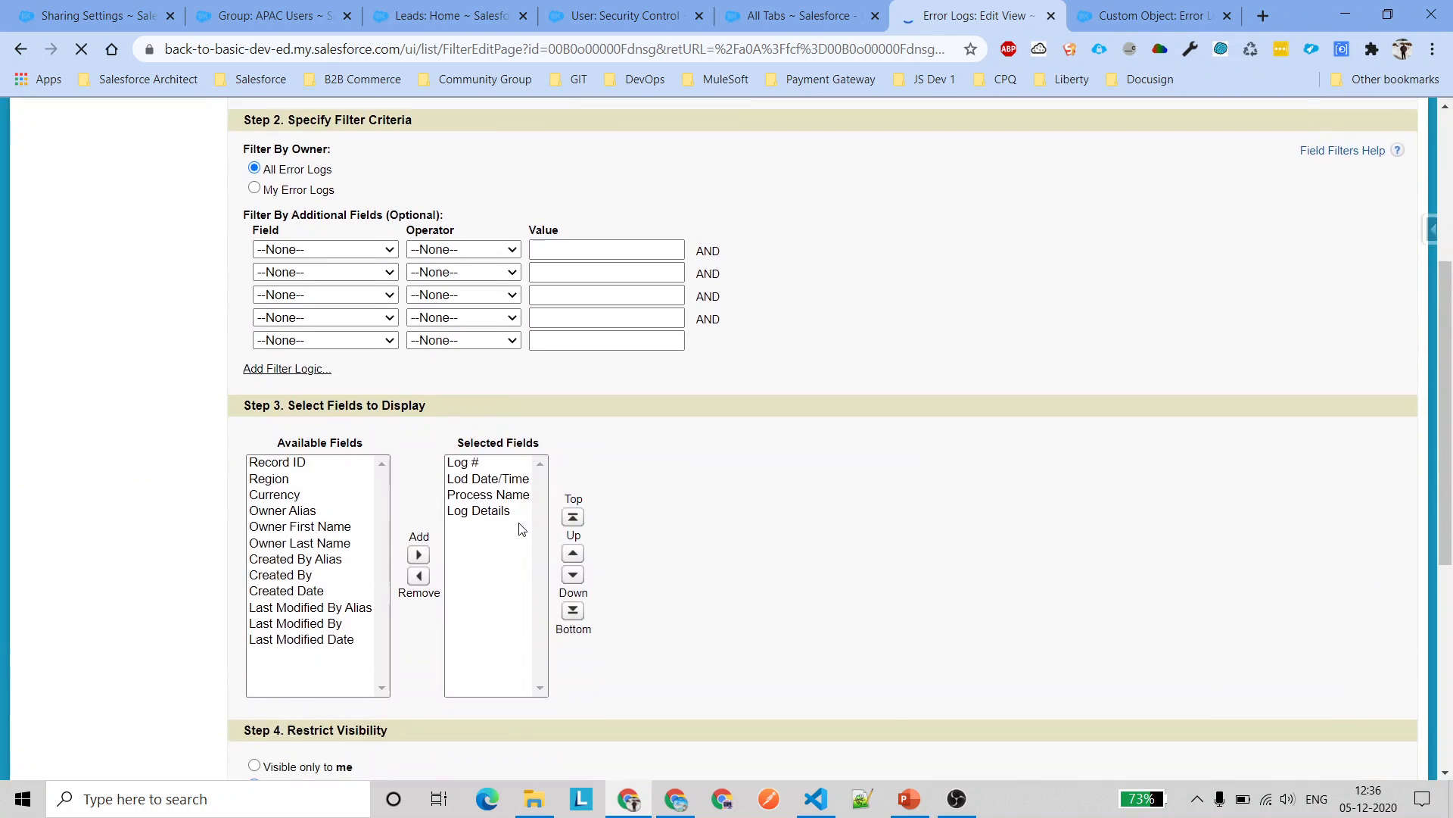
{"action": "scroll", "coordinate": [624, 512], "scroll_direction": "down", "scroll_amount": 1}
{"action": "scroll", "coordinate": [625, 513], "scroll_direction": "down", "scroll_amount": 2}
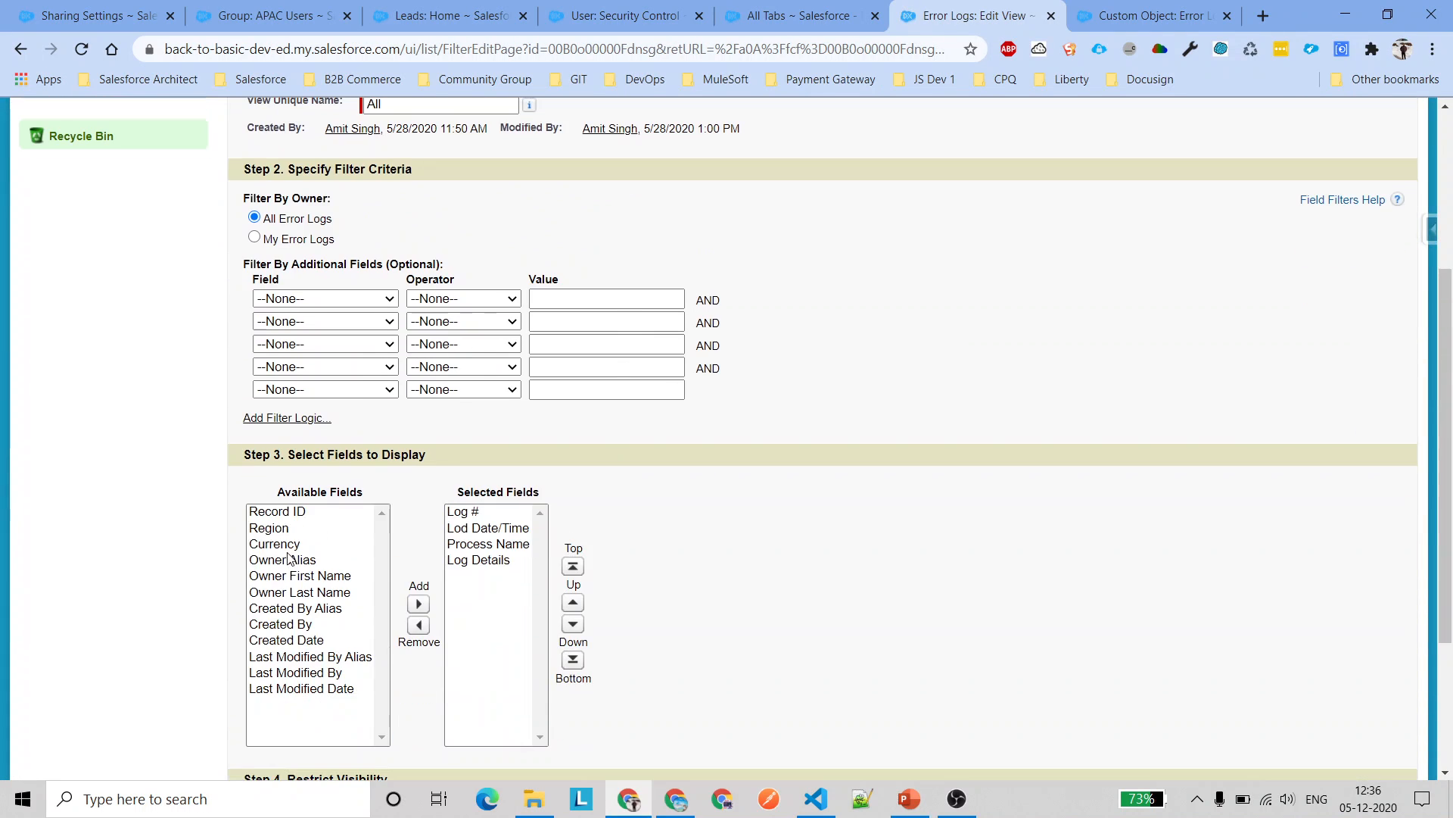
{"action": "left_click", "coordinate": [284, 527]}
{"action": "left_click", "coordinate": [419, 606]}
{"action": "scroll", "coordinate": [897, 612], "scroll_direction": "up", "scroll_amount": 3}
{"action": "scroll", "coordinate": [898, 612], "scroll_direction": "up", "scroll_amount": 1}
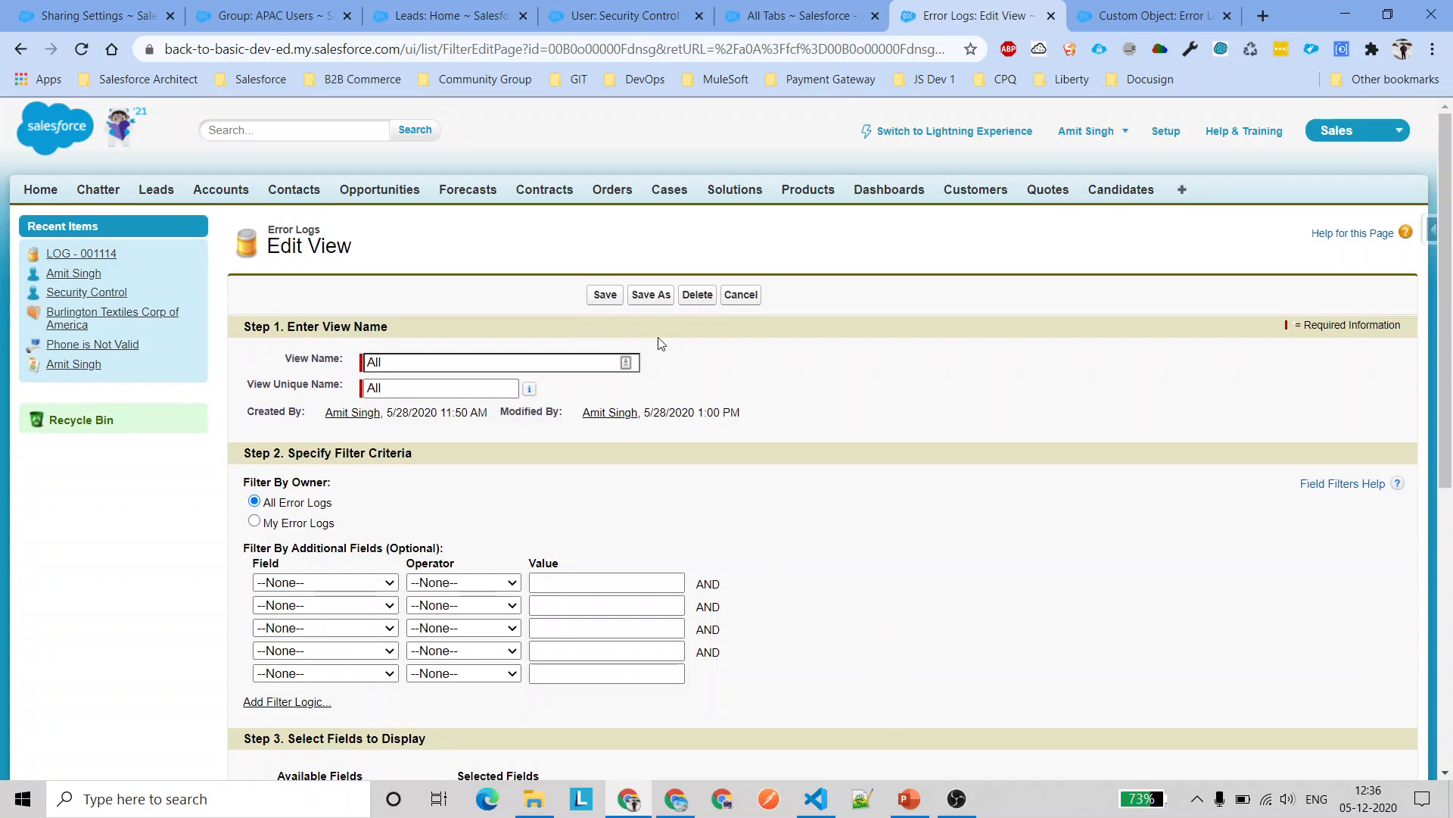
{"action": "left_click", "coordinate": [605, 295]}
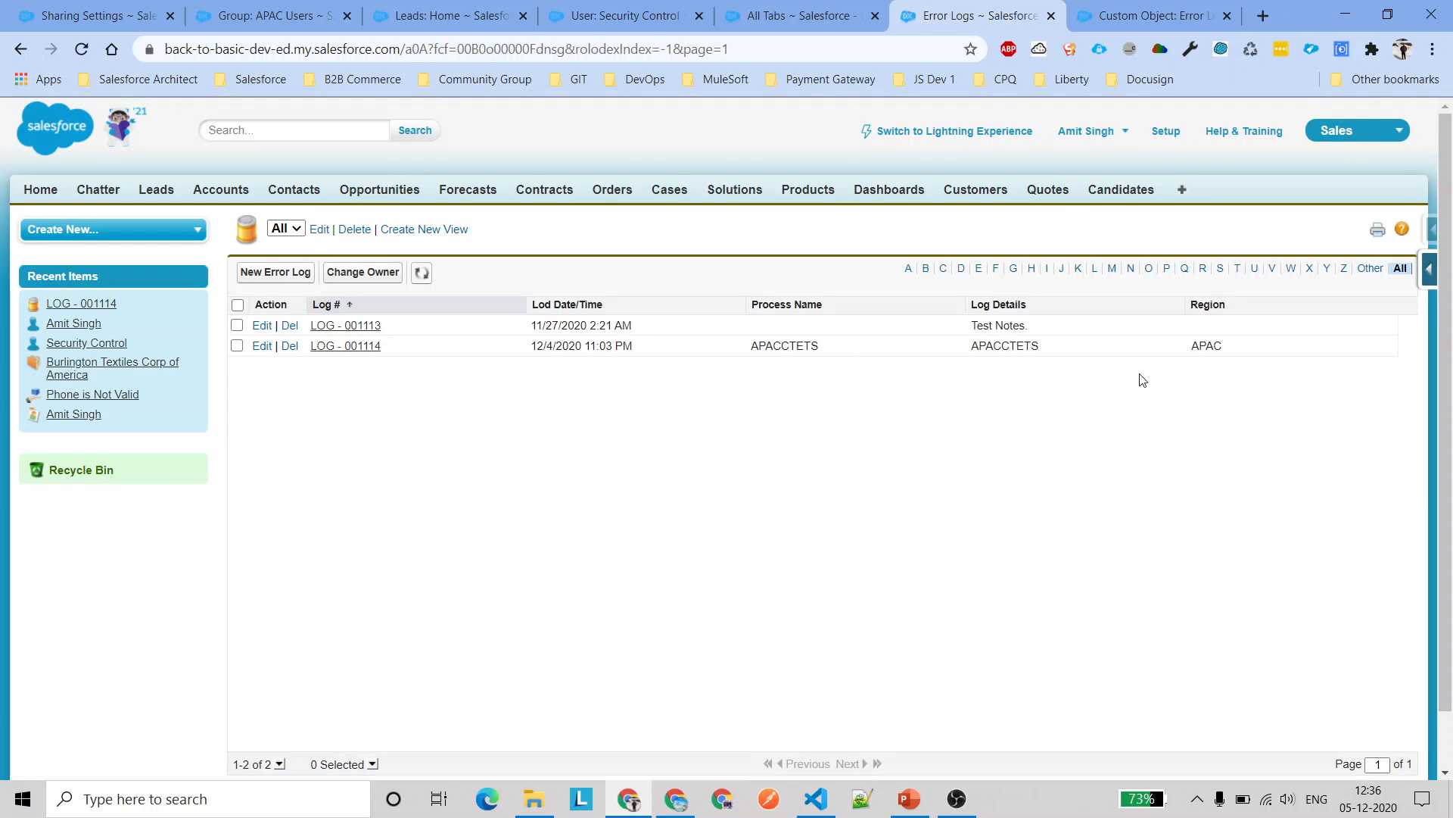
Compare the new Error Log's Region value with the criterion in the APAC Records sharing rule
{"action": "double_click", "coordinate": [1207, 346]}
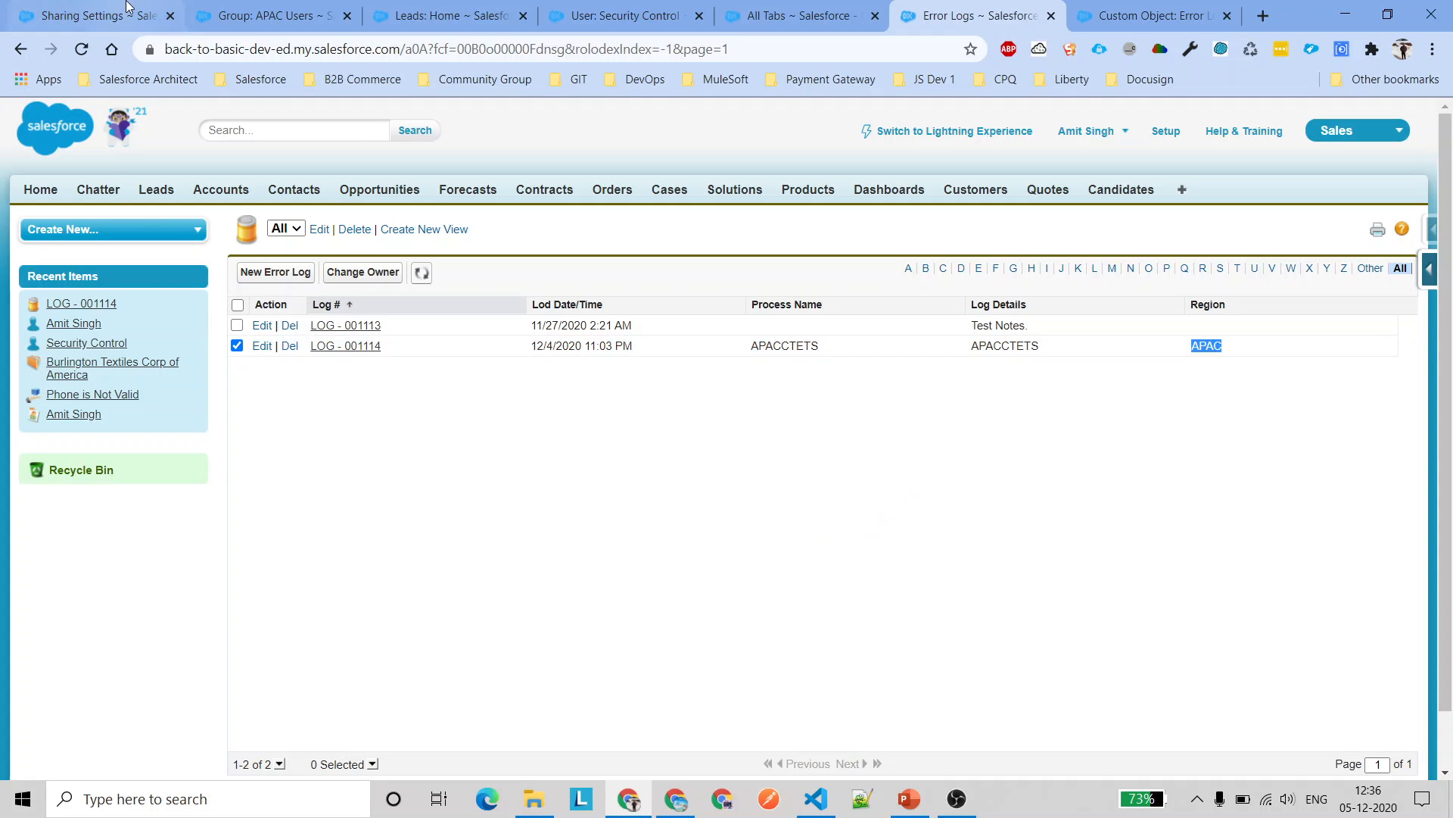
{"action": "left_click", "coordinate": [98, 15]}
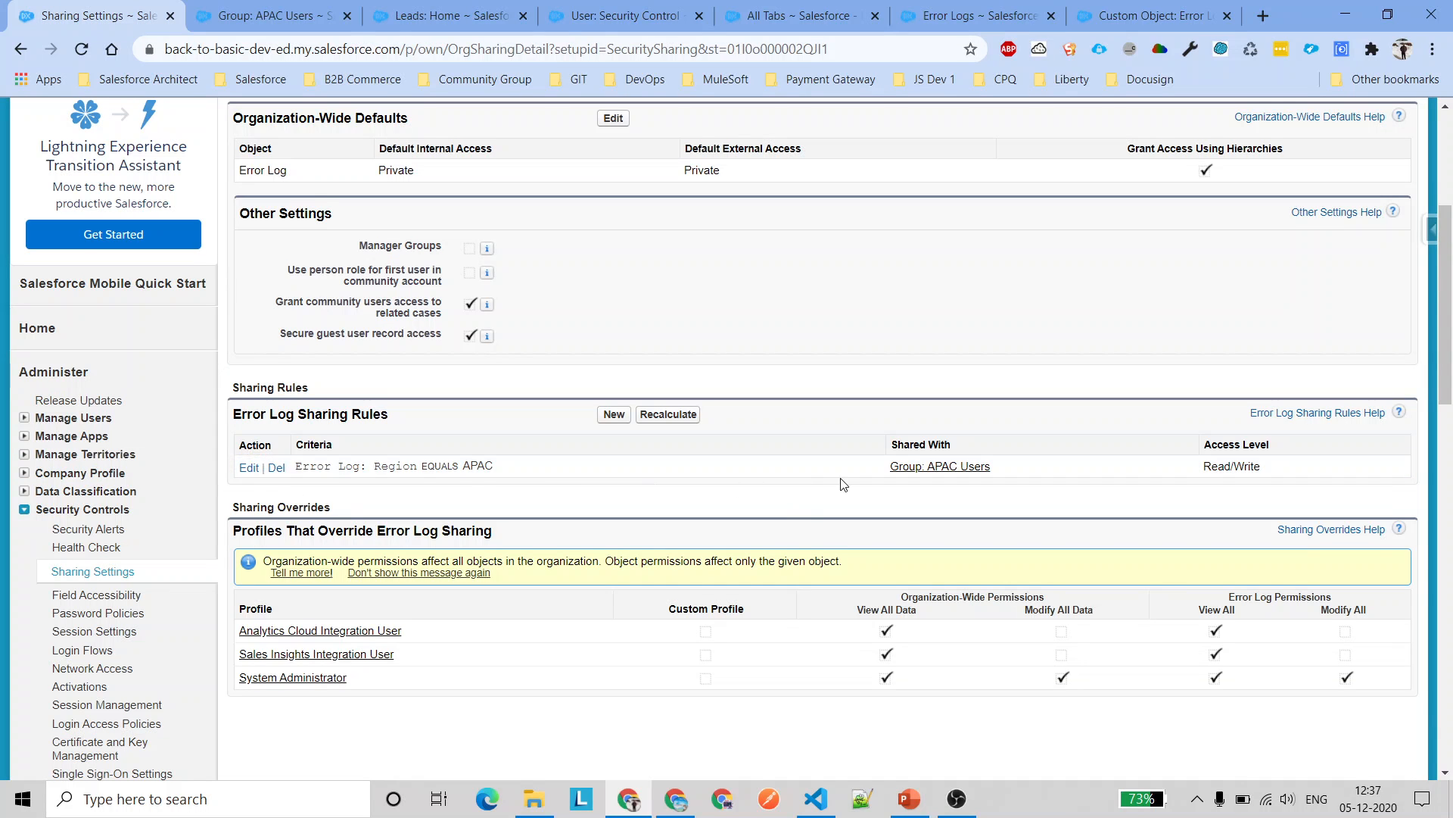
{"action": "left_click", "coordinate": [250, 468]}
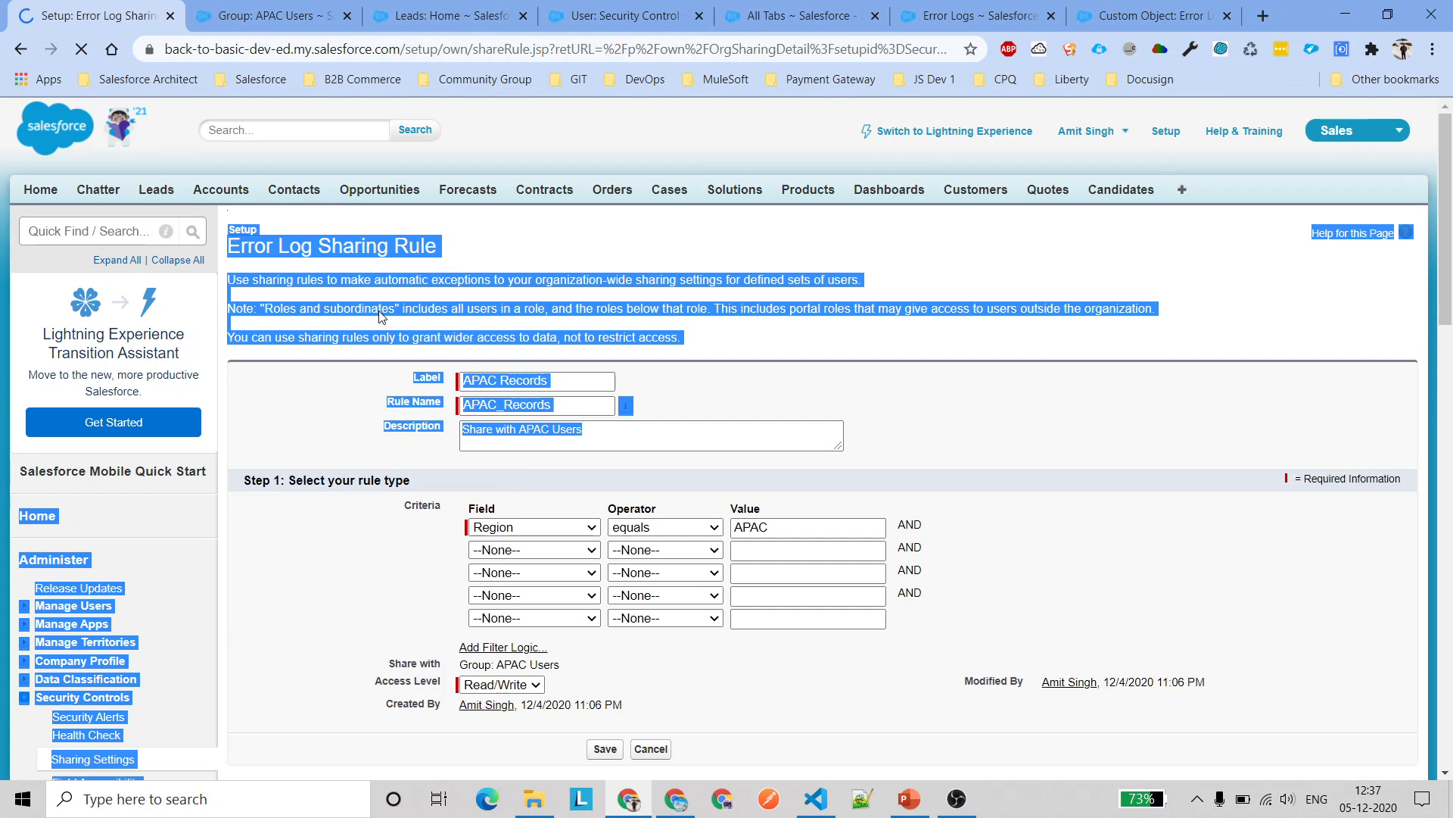
{"action": "left_click", "coordinate": [380, 316]}
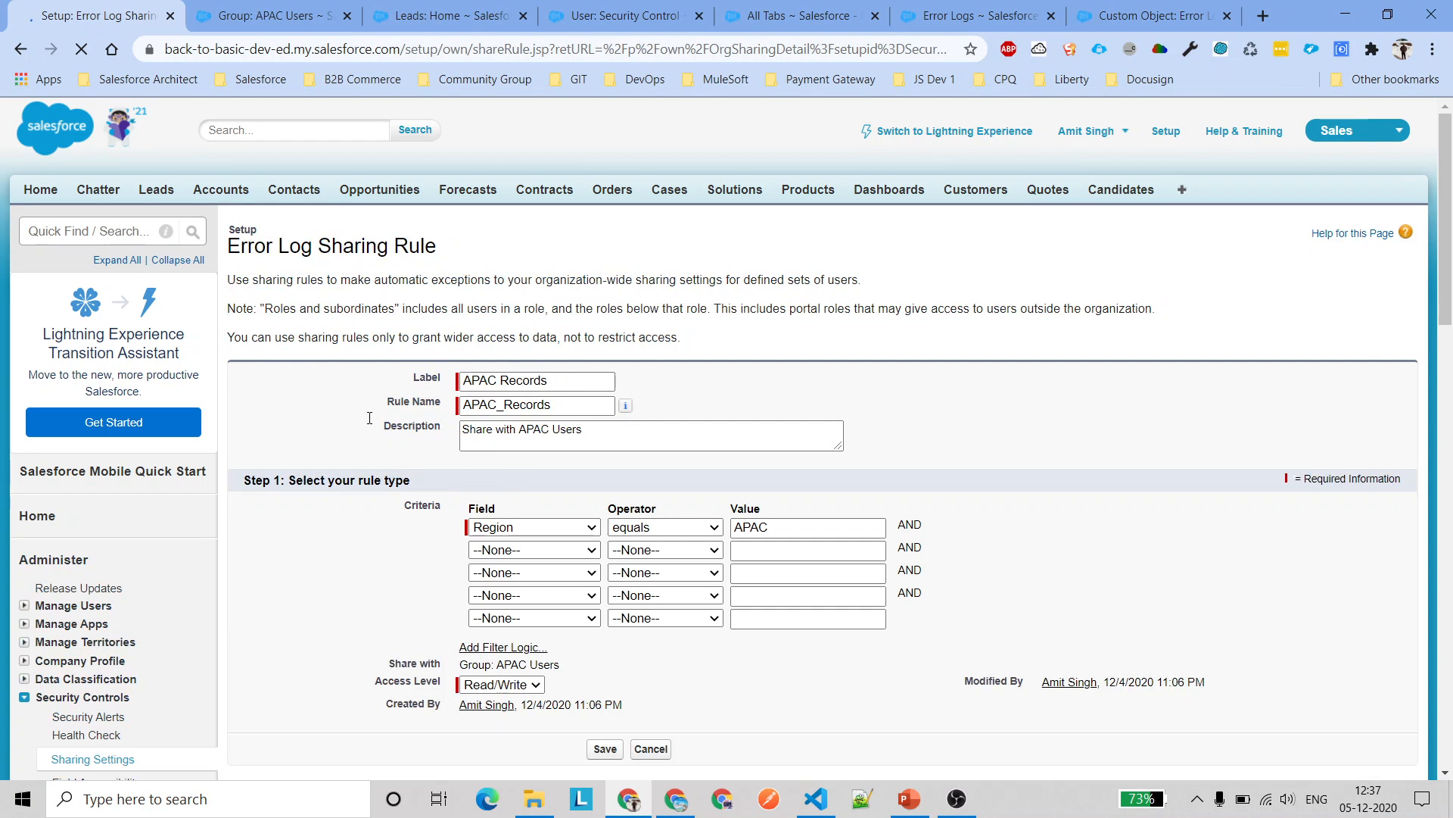
{"action": "scroll", "coordinate": [530, 317], "scroll_direction": "down", "scroll_amount": 5}
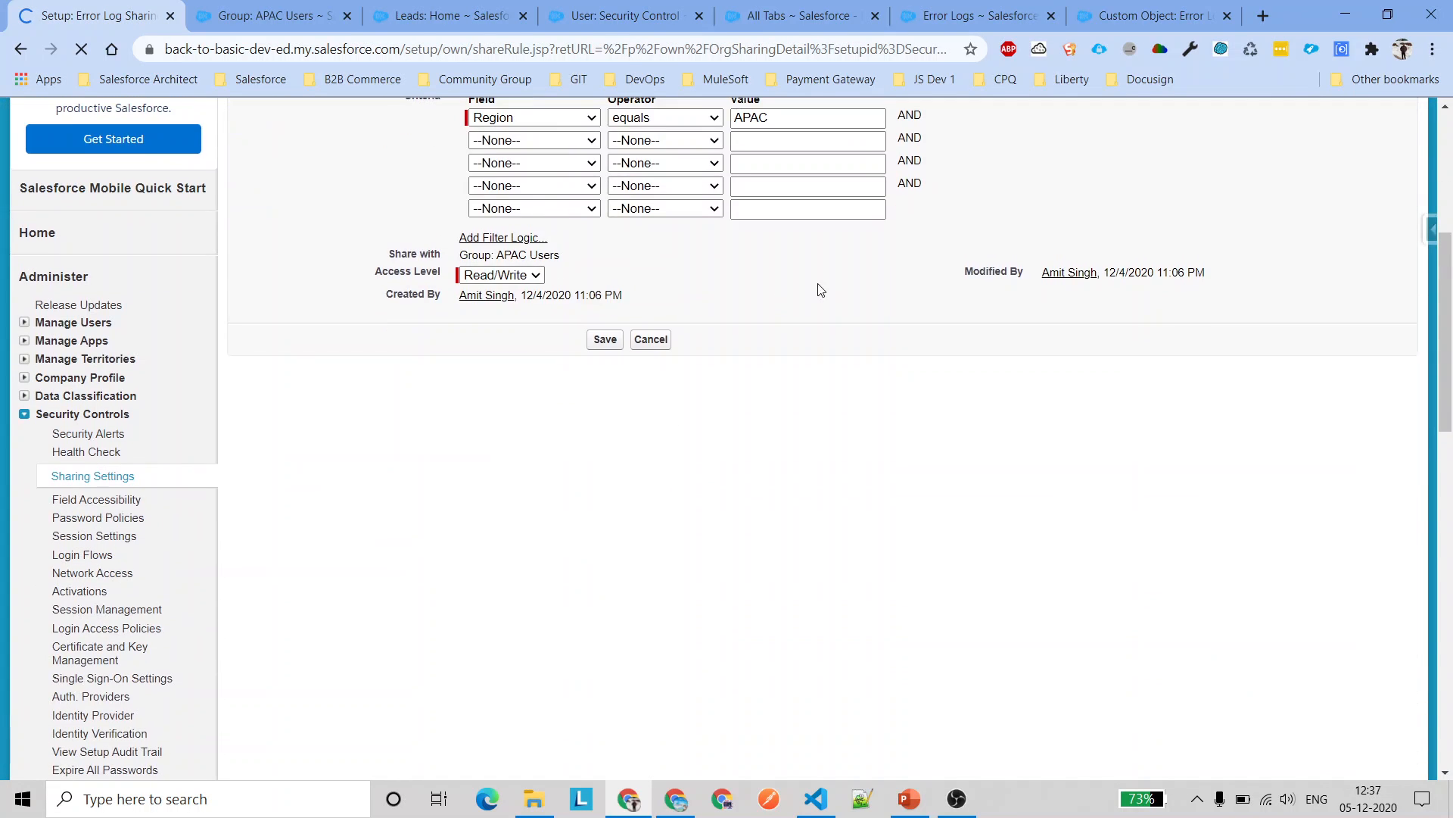
{"action": "scroll", "coordinate": [852, 321], "scroll_direction": "up", "scroll_amount": 2}
{"action": "left_click_drag", "start_coordinate": [790, 309], "coordinate": [704, 313]}
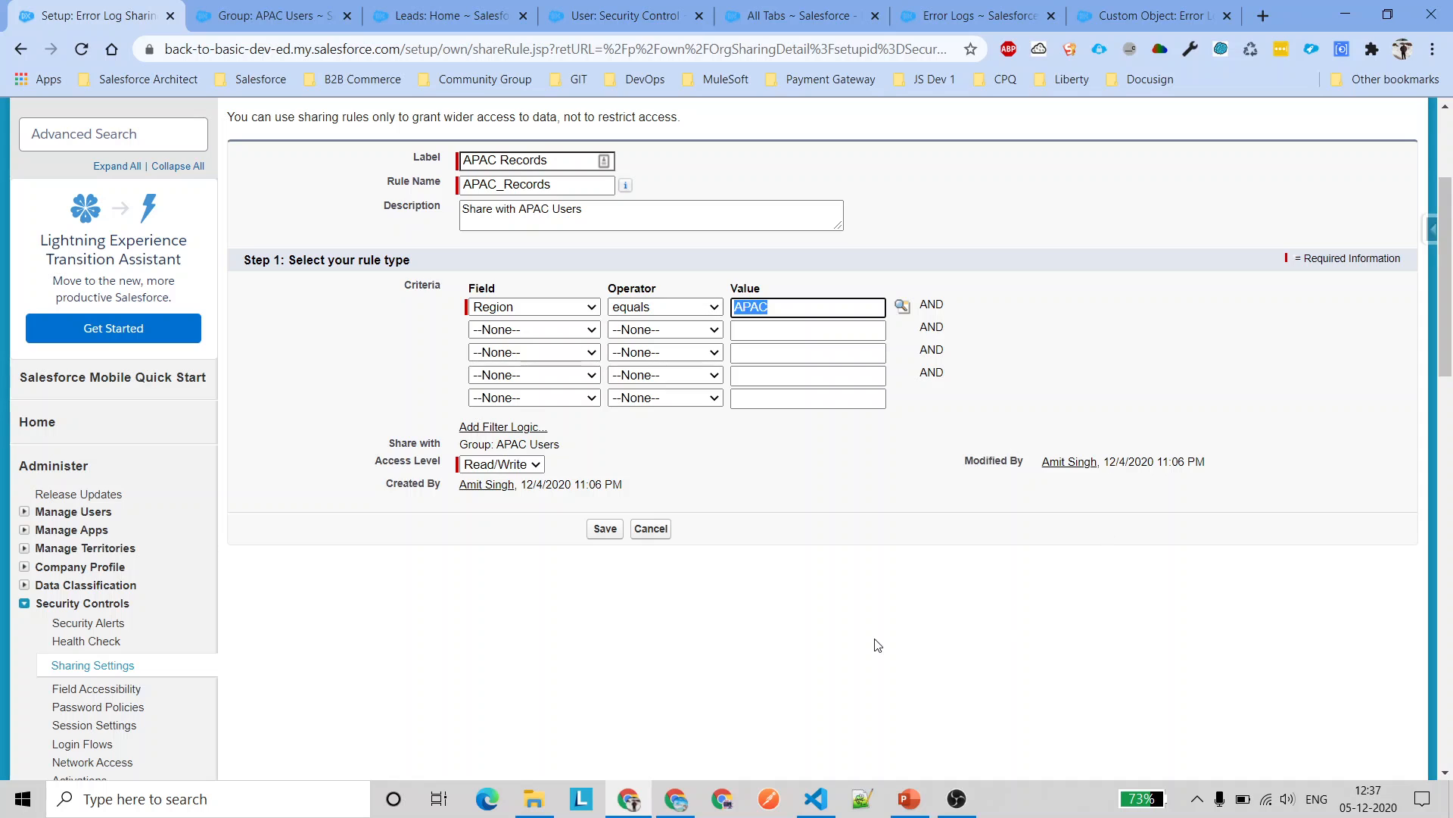
Switch back to the Security Control user's session and refresh the Error Logs list to verify access to the shared record
{"action": "left_click", "coordinate": [675, 799]}
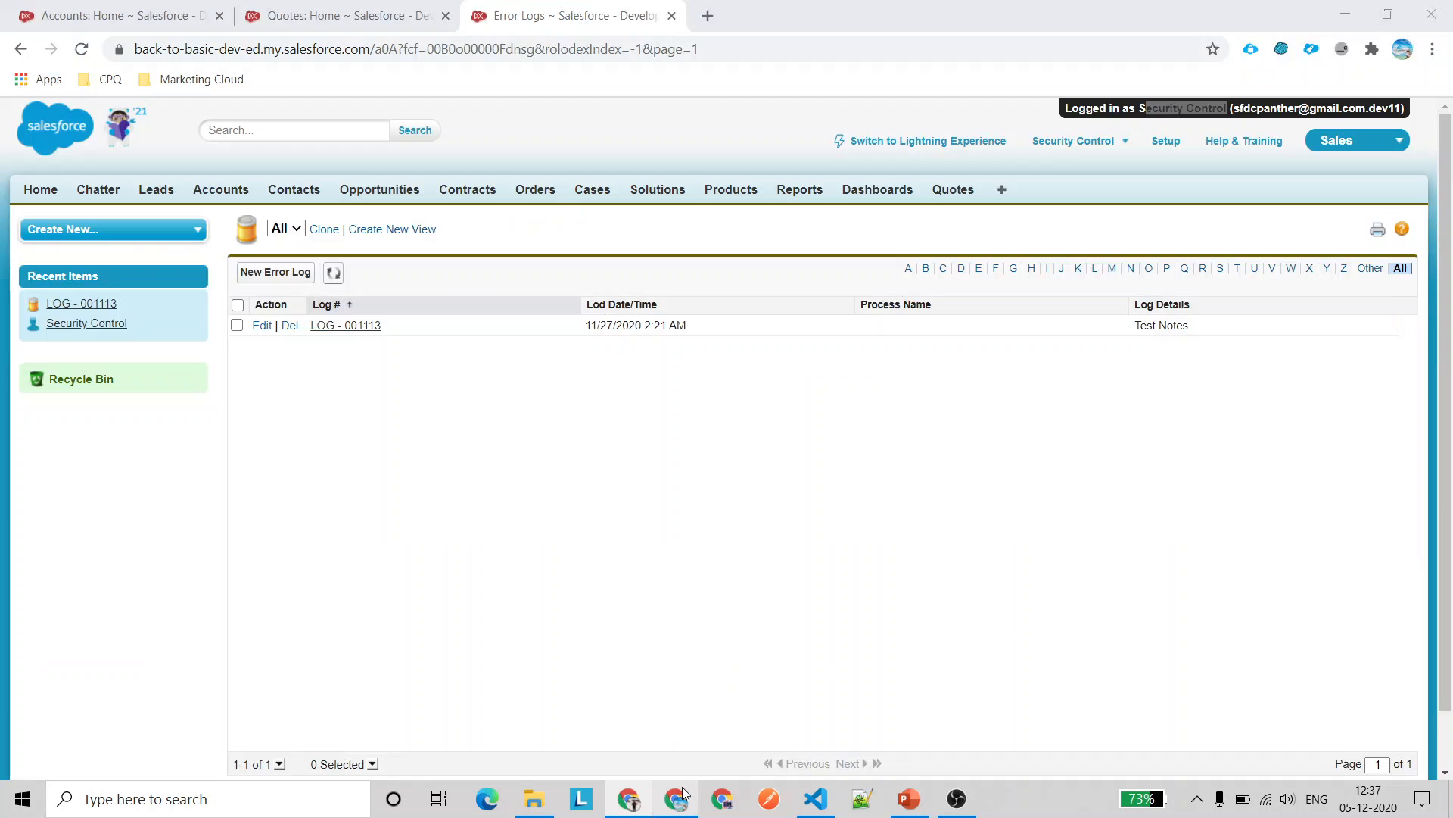
{"action": "left_click", "coordinate": [333, 273]}
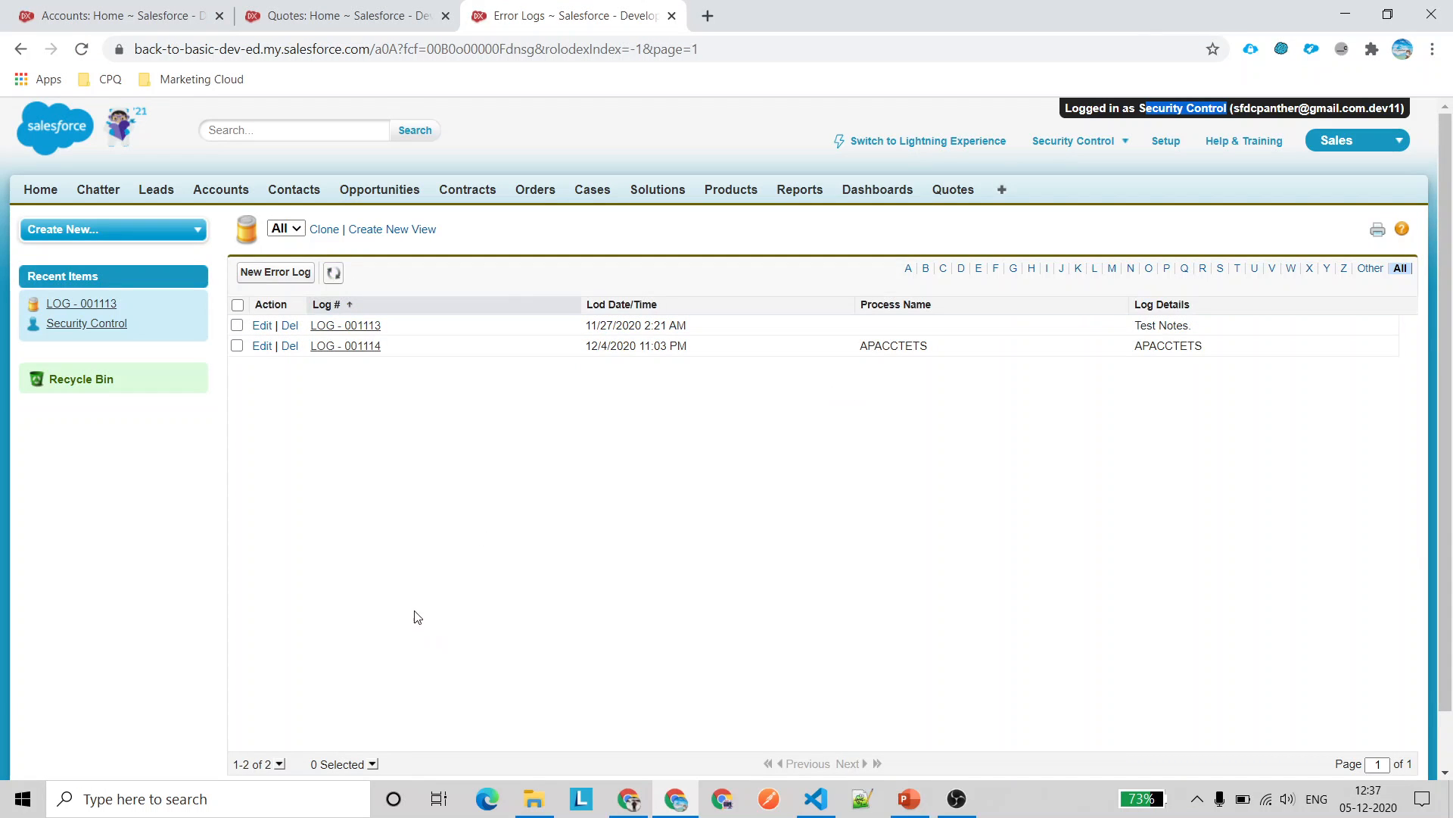
Open Error Log LOG - 001114 as the Security Control user to review its details, and return to the Error Logs list
{"action": "left_click", "coordinate": [327, 352]}
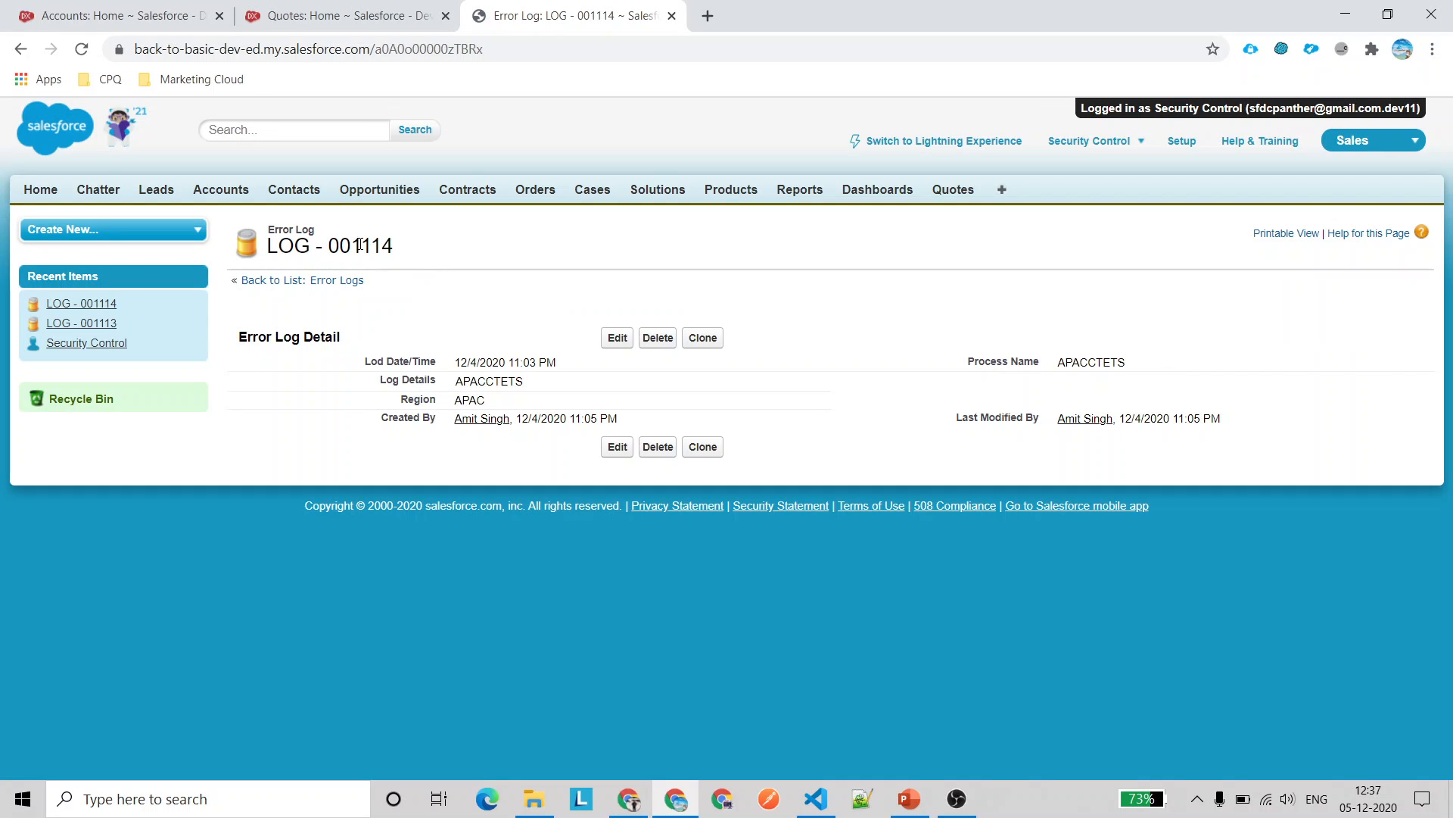
{"action": "left_click_drag", "start_coordinate": [352, 245], "coordinate": [500, 252]}
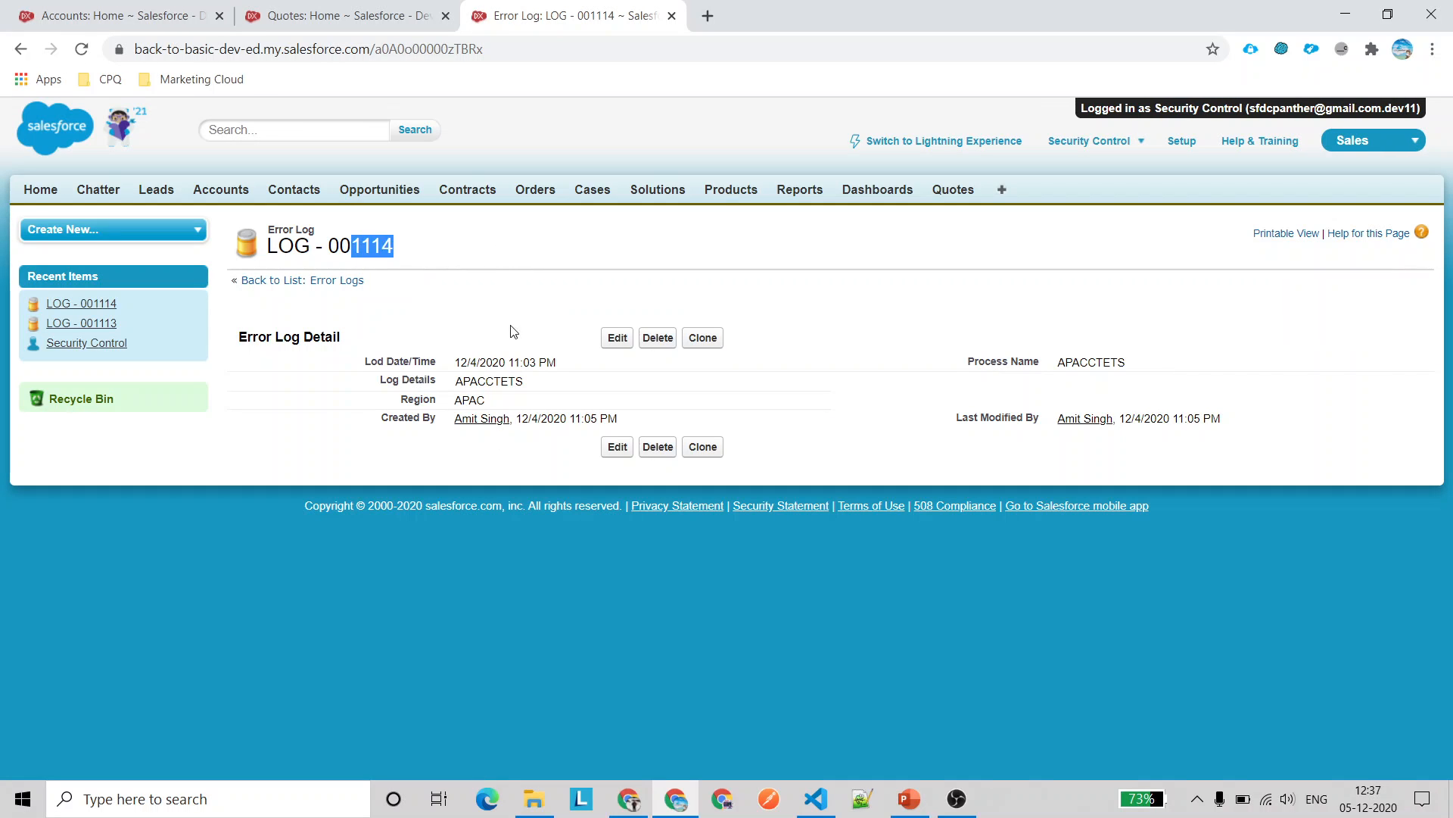
{"action": "left_click", "coordinate": [267, 288]}
{"action": "left_click", "coordinate": [268, 286]}
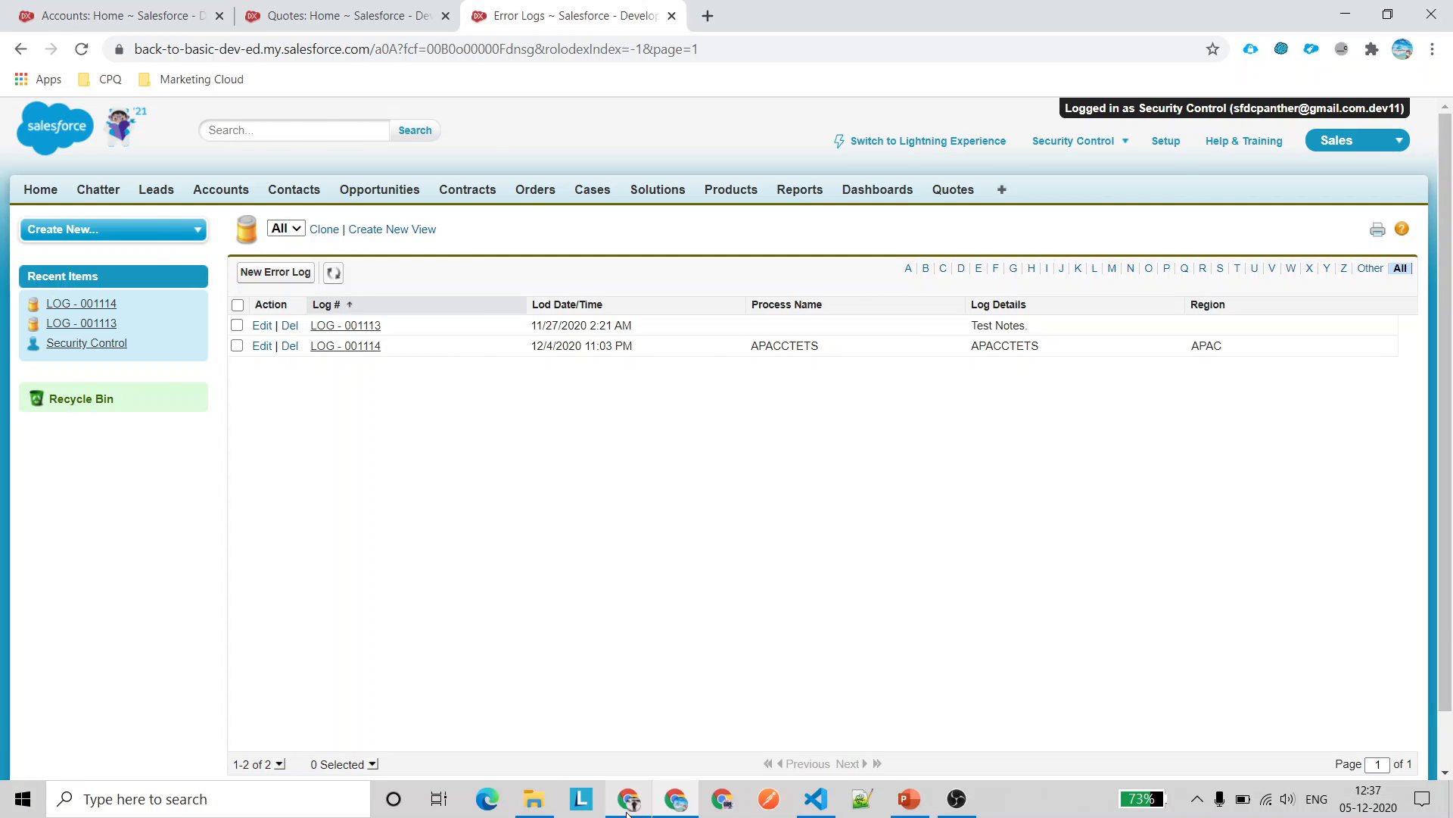
Switch to the administrator's session, open LOG - 001114 from the Error Logs list and start cloning it
{"action": "left_click", "coordinate": [628, 807]}
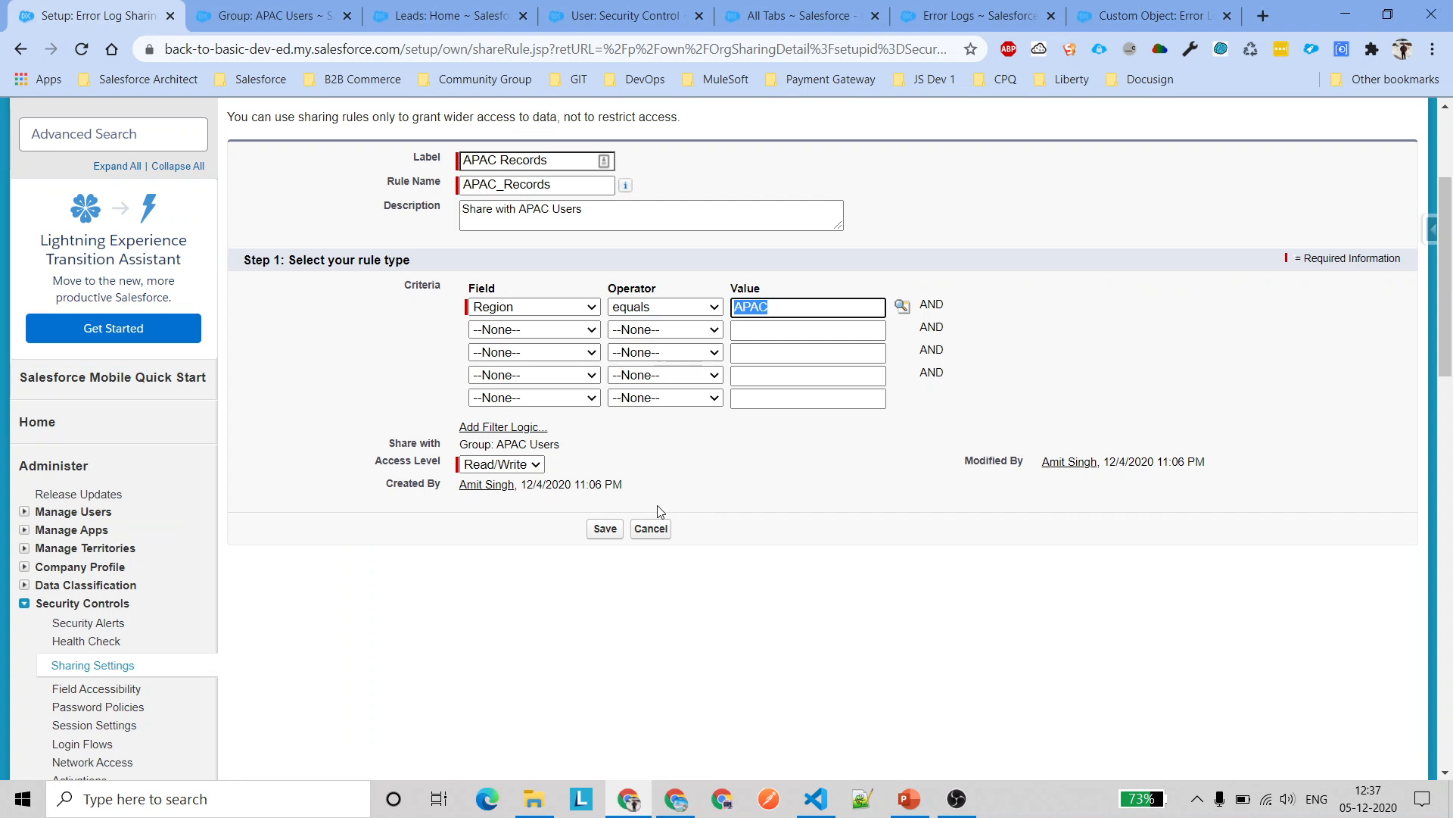
{"action": "left_click", "coordinate": [1207, 9]}
{"action": "left_click", "coordinate": [977, 15]}
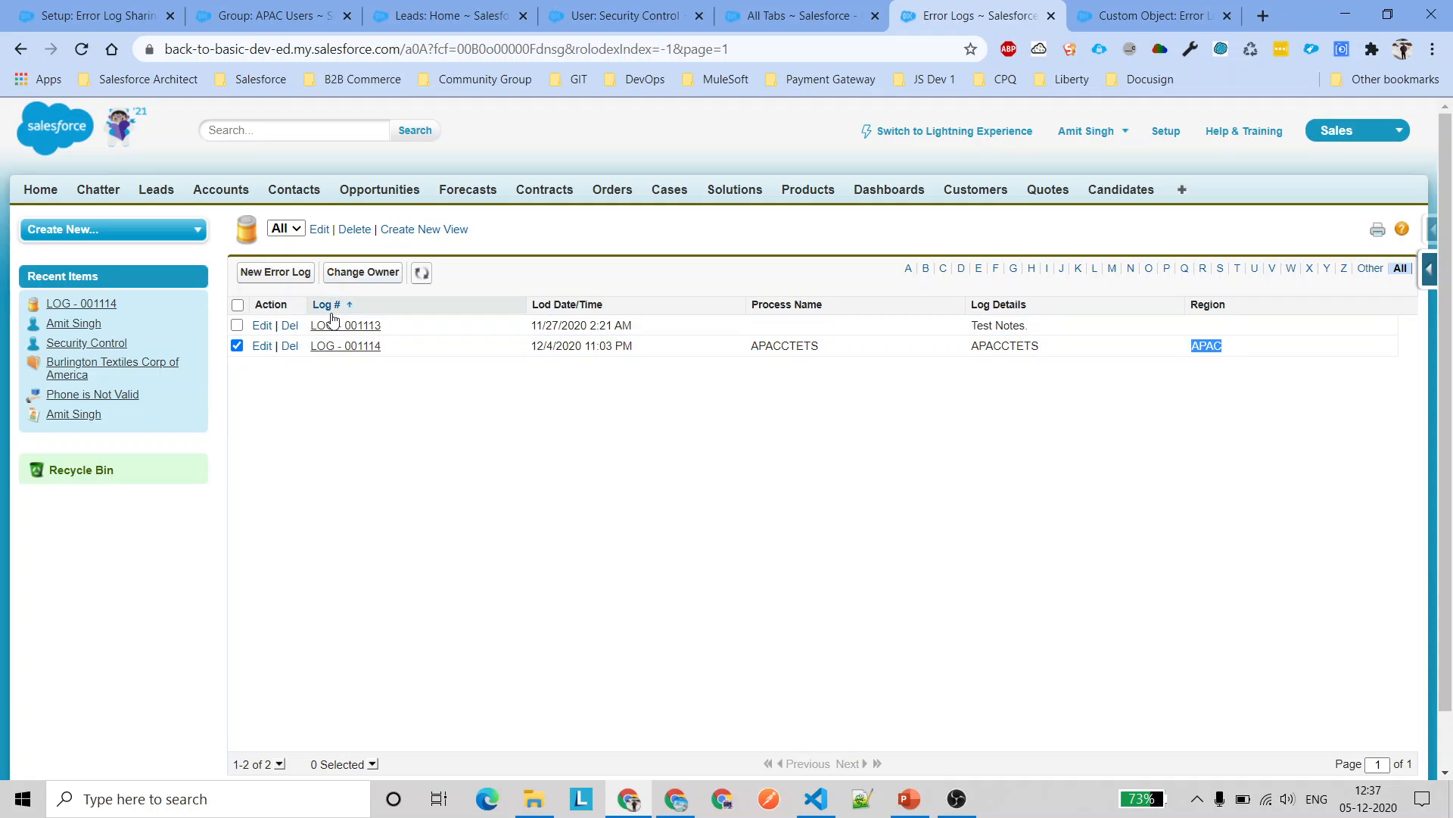
{"action": "left_click", "coordinate": [346, 346]}
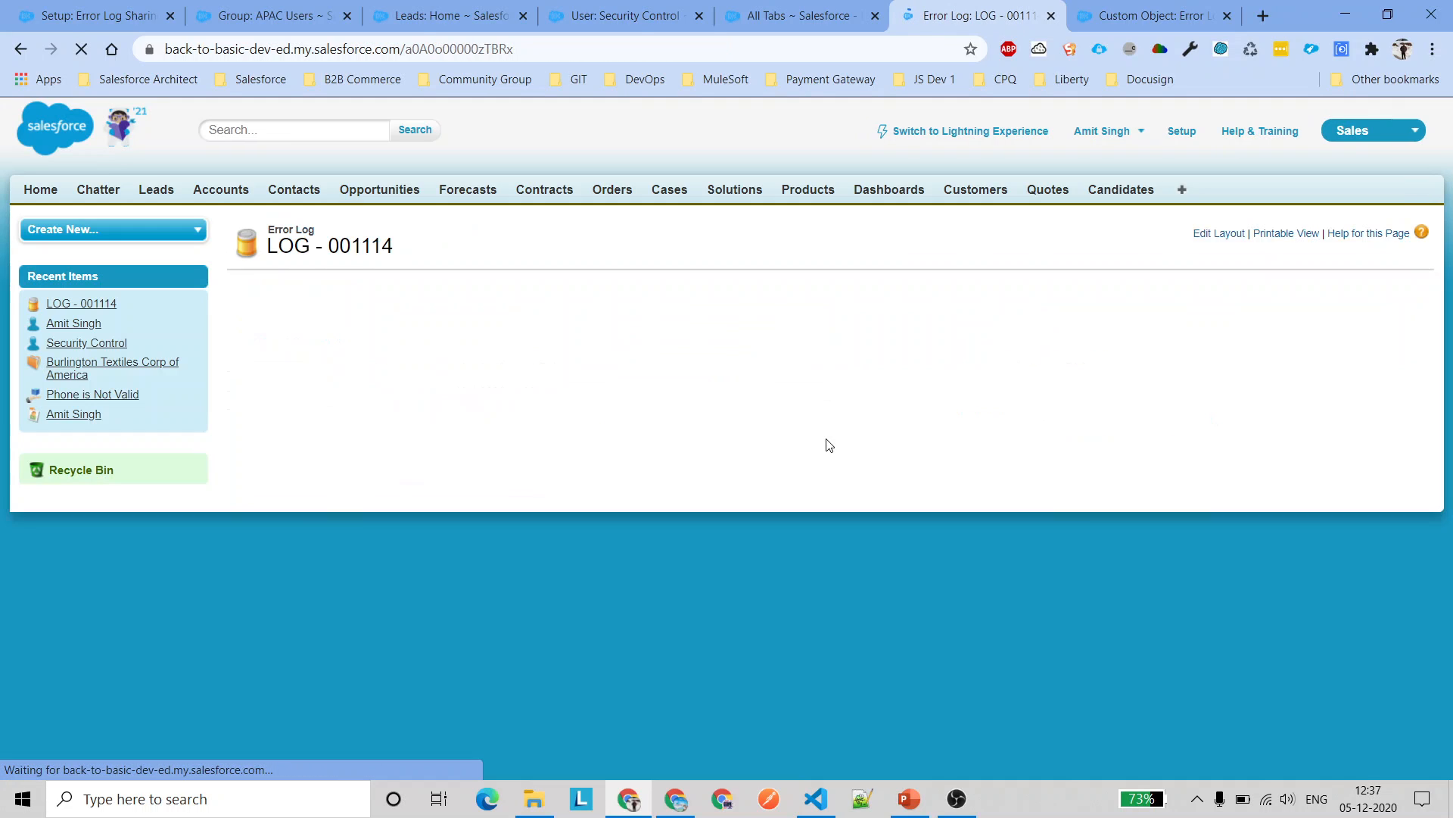
{"action": "left_click", "coordinate": [702, 338]}
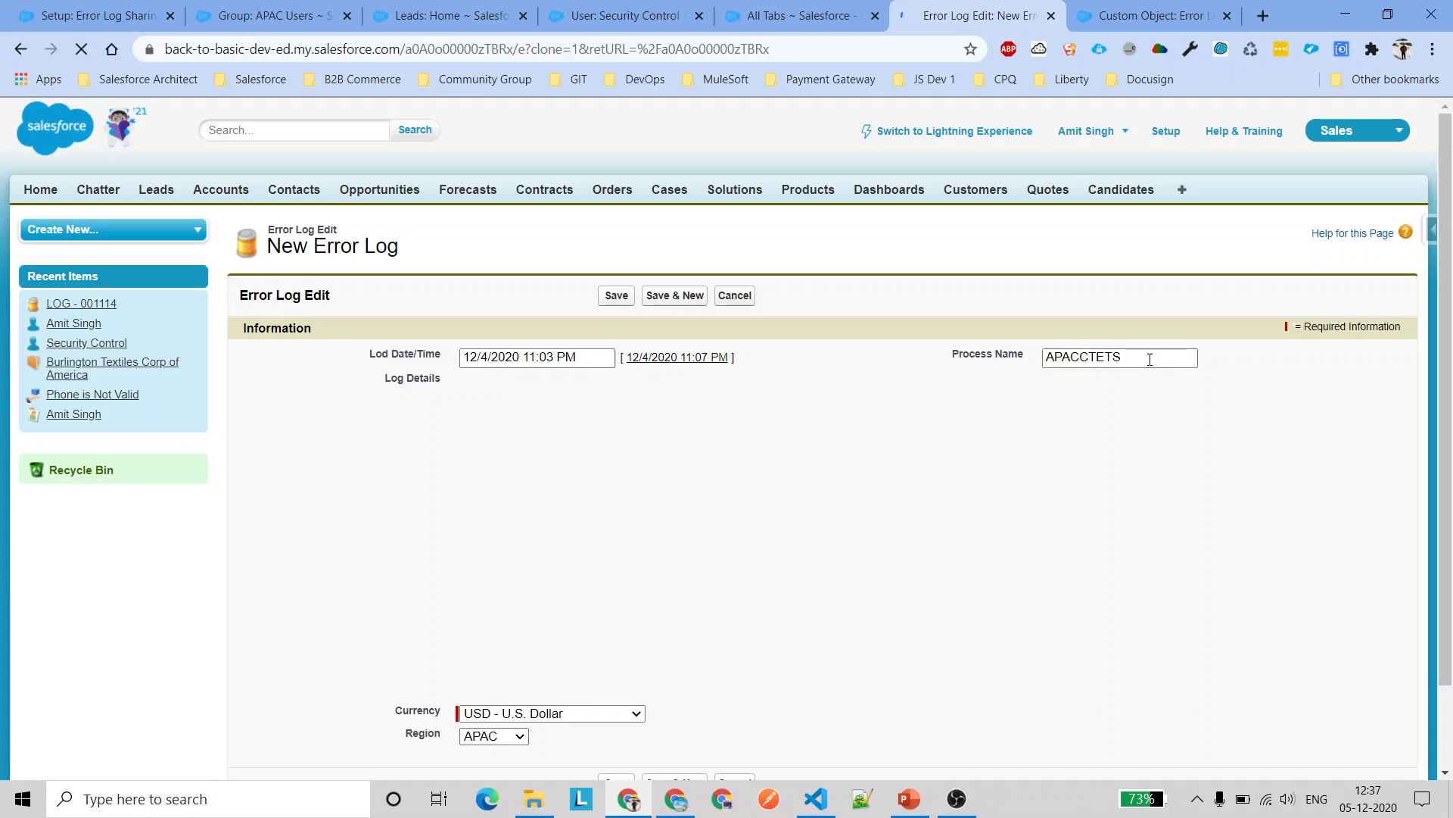
Fill the clone's Log Details with repeated APACCTETS text copied from Process Name, and save it with the APAC region
{"action": "left_click", "coordinate": [1150, 358]}
{"action": "double_click", "coordinate": [1149, 358]}
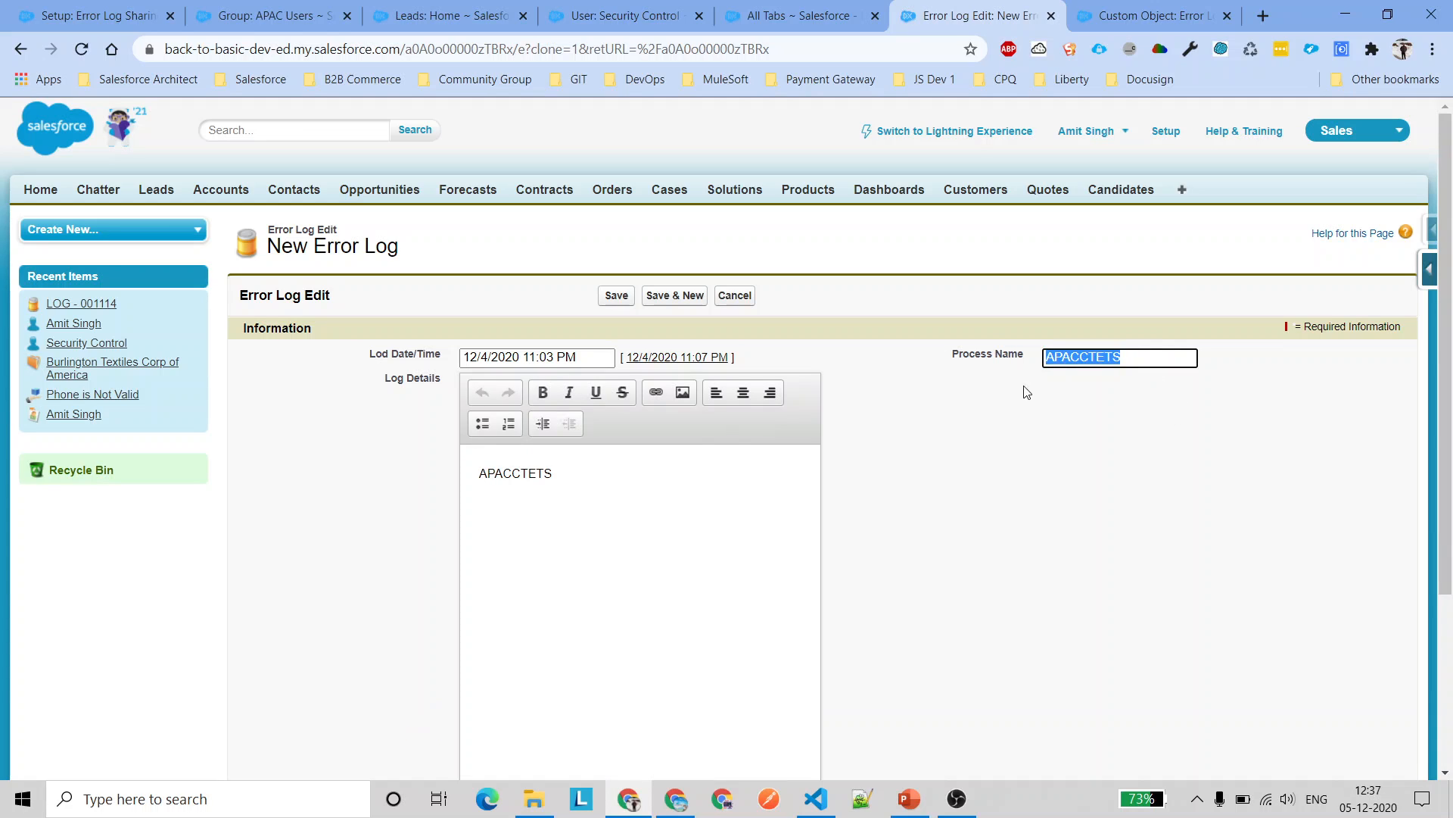
{"action": "left_click", "coordinate": [648, 470]}
{"action": "key", "text": "ctrl+v"}
{"action": "key", "text": "ctrl+v"}
{"action": "key", "text": "ctrl+v"}
{"action": "key", "text": "ctrl+v"}
{"action": "key", "text": "ctrl+v"}
{"action": "key", "text": "ctrl+v"}
{"action": "key", "text": "ctrl+v"}
{"action": "key", "text": "ctrl+v"}
{"action": "key", "text": "ctrl+v"}
{"action": "key", "text": "ctrl+v"}
{"action": "key", "text": "ctrl+v"}
{"action": "key", "text": "ctrl+v"}
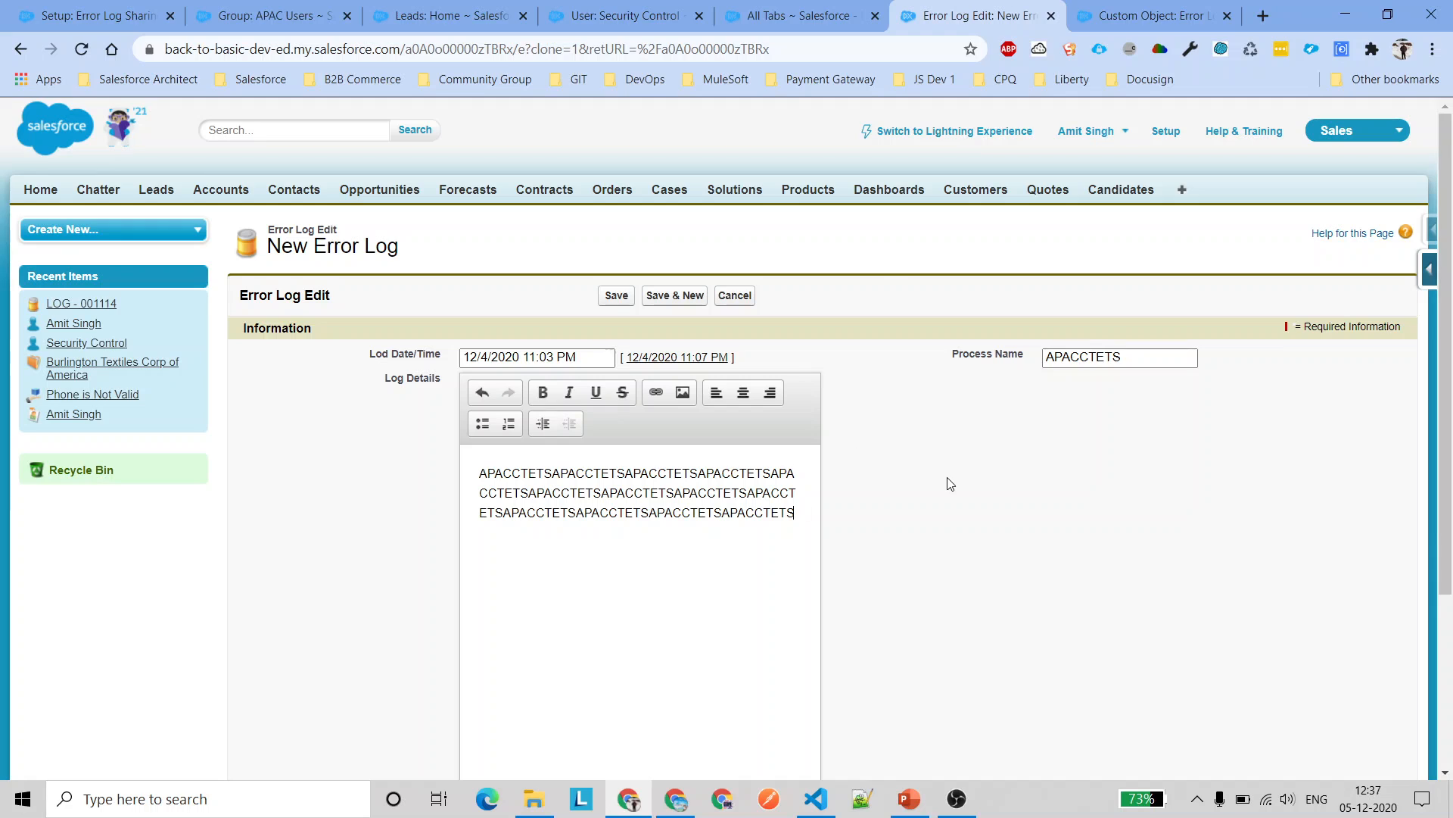
{"action": "scroll", "coordinate": [960, 489], "scroll_direction": "down", "scroll_amount": 3}
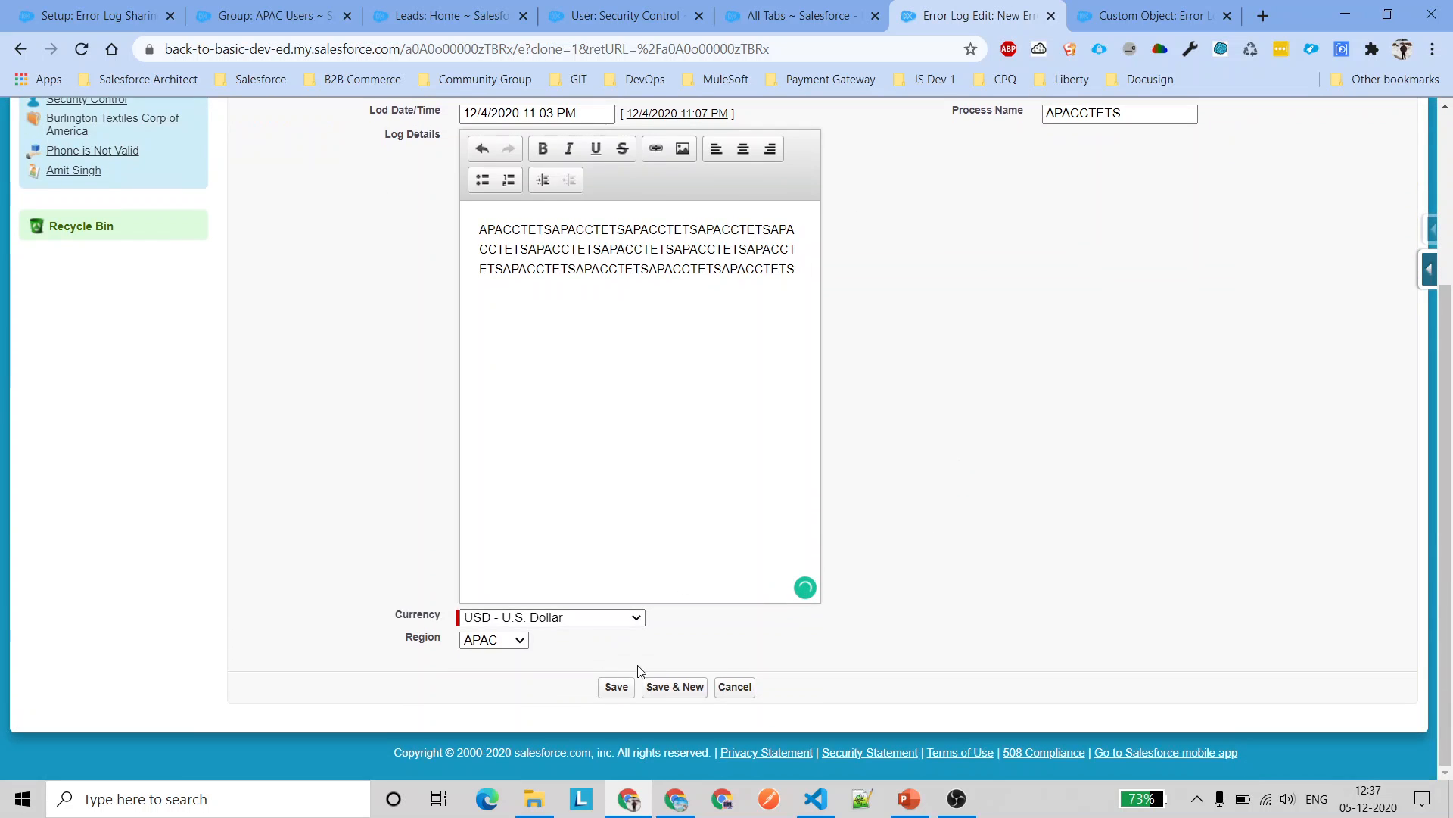
{"action": "left_click", "coordinate": [631, 686]}
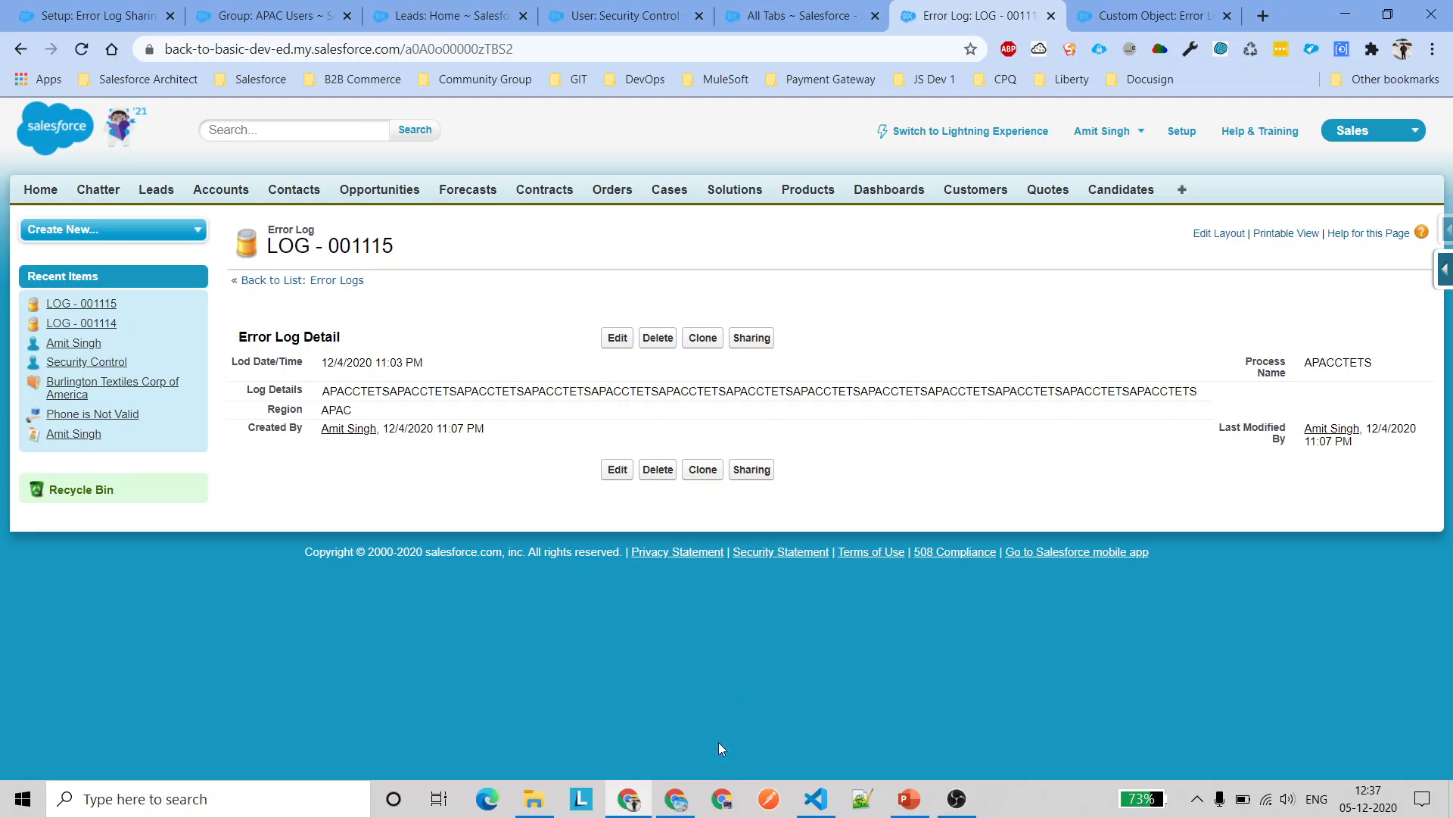
Switch to the Security Control user's session, refresh the Error Logs list and open LOG - 001115 to check its access
{"action": "left_click", "coordinate": [690, 798]}
{"action": "left_click", "coordinate": [333, 273]}
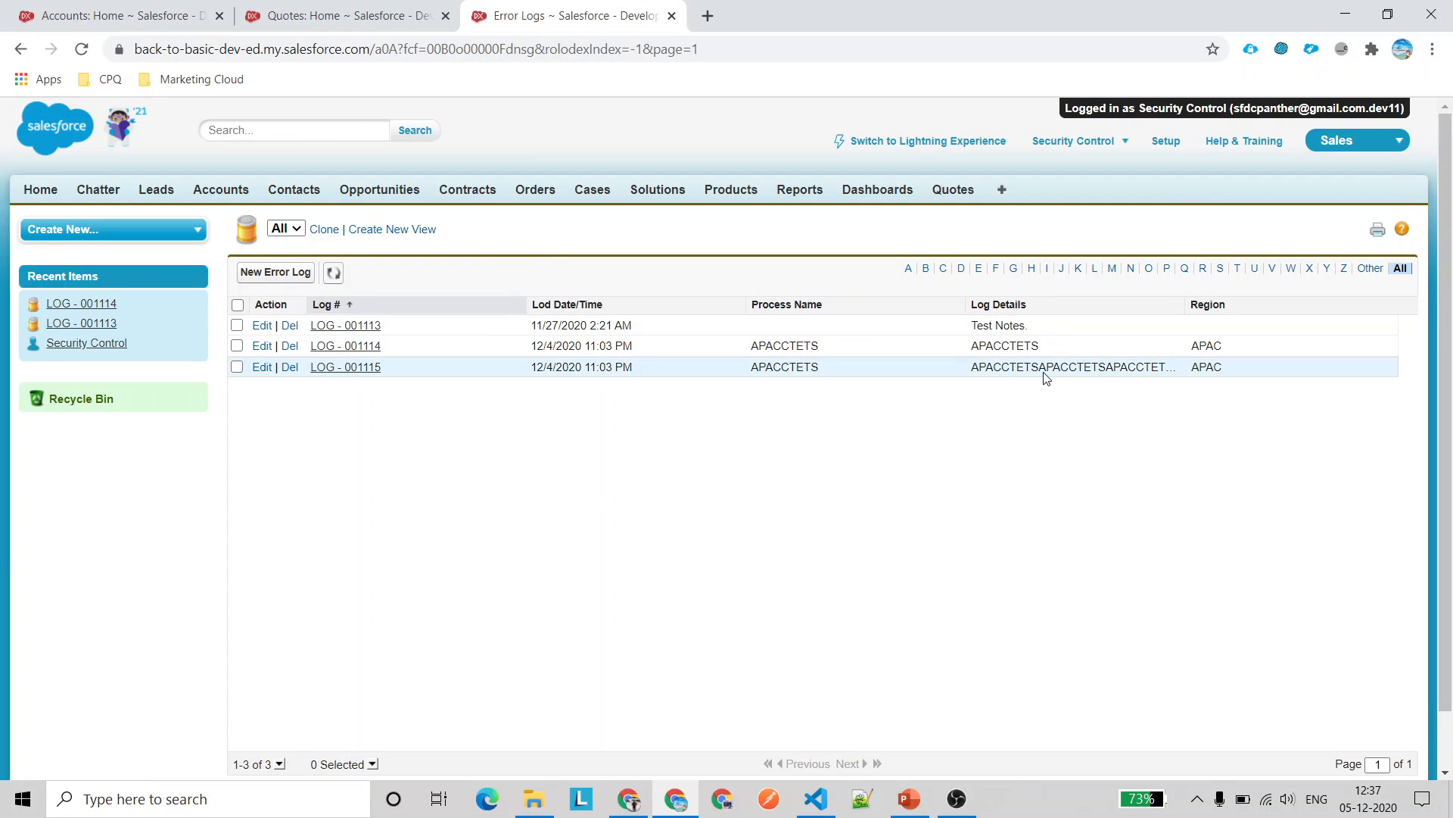
{"action": "left_click", "coordinate": [345, 368]}
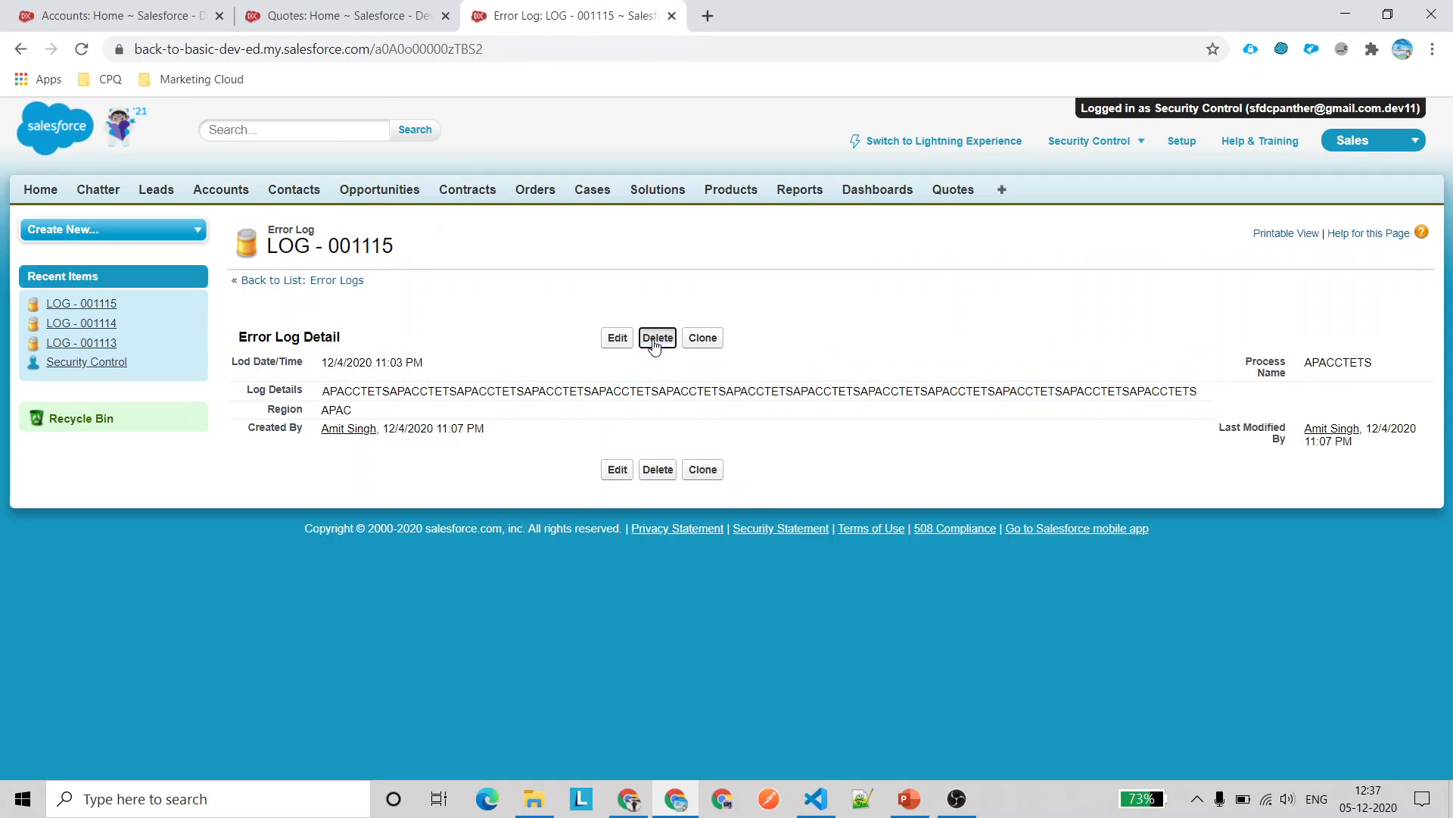
Try to delete LOG - 001115 as the Security Control user, and go back to the Error Logs list
{"action": "left_click", "coordinate": [657, 338]}
{"action": "left_click", "coordinate": [811, 165]}
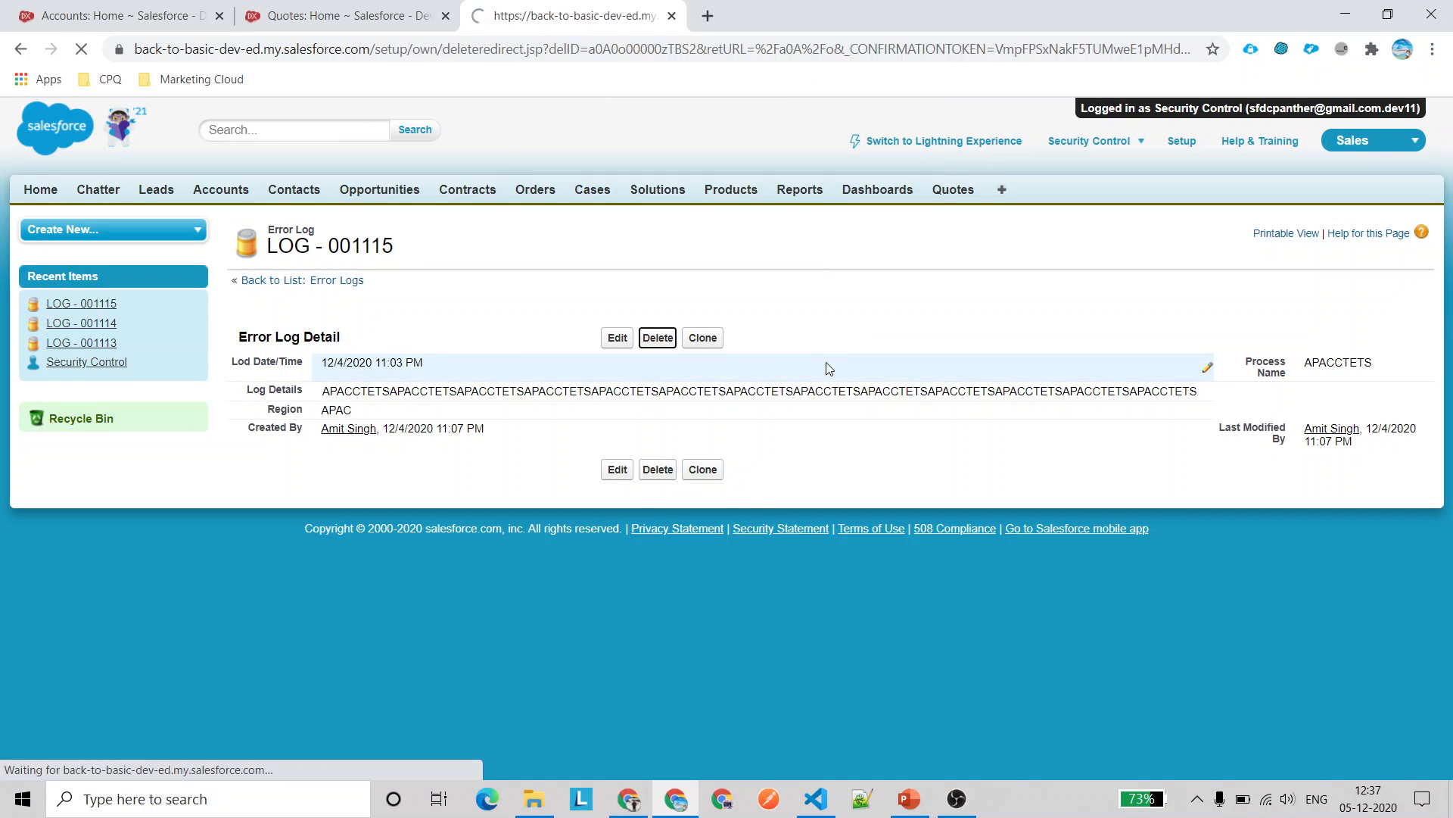
{"action": "left_click_drag", "start_coordinate": [239, 222], "coordinate": [454, 240]}
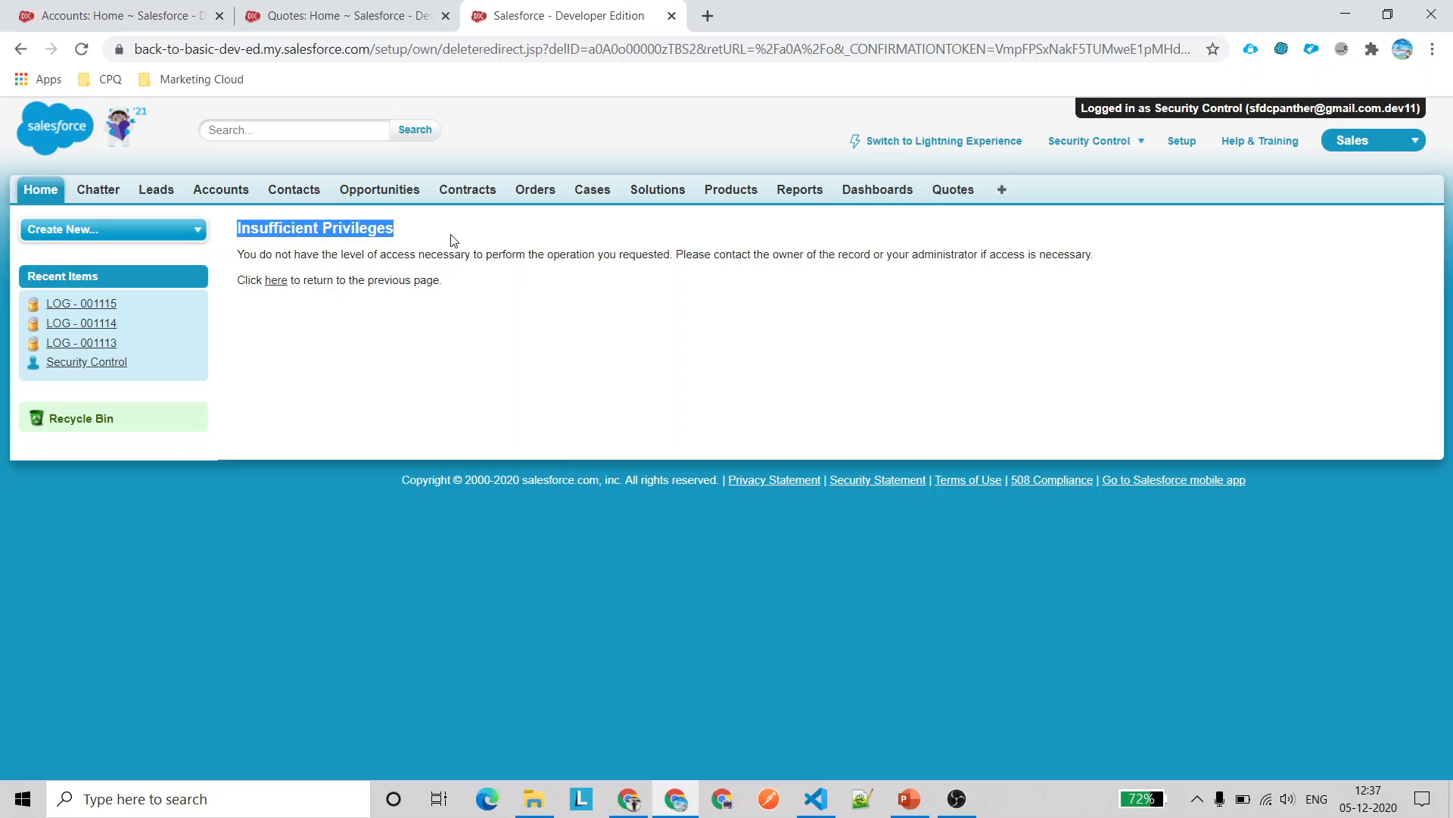
{"action": "double_click", "coordinate": [465, 256]}
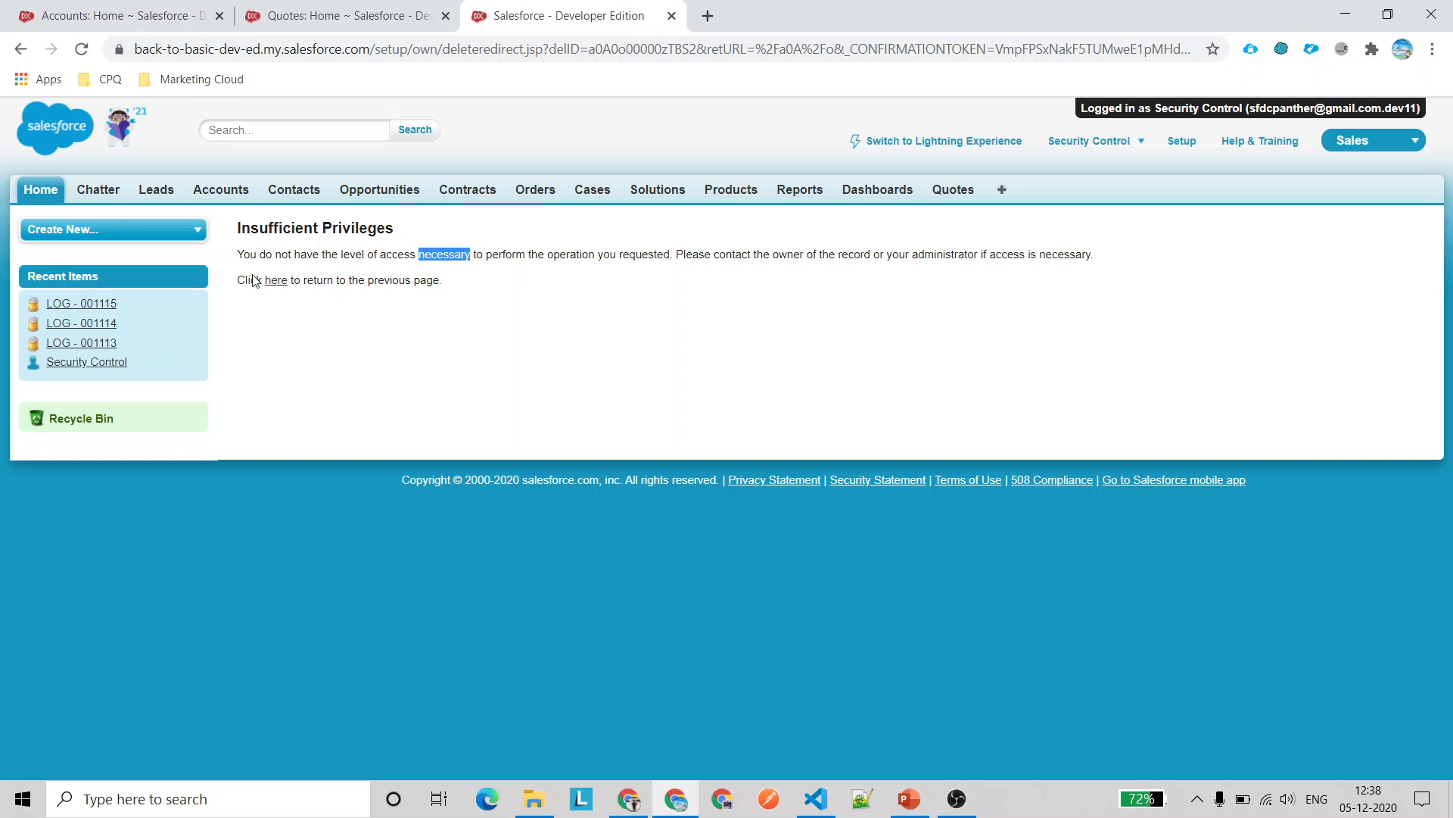
{"action": "left_click", "coordinate": [20, 48]}
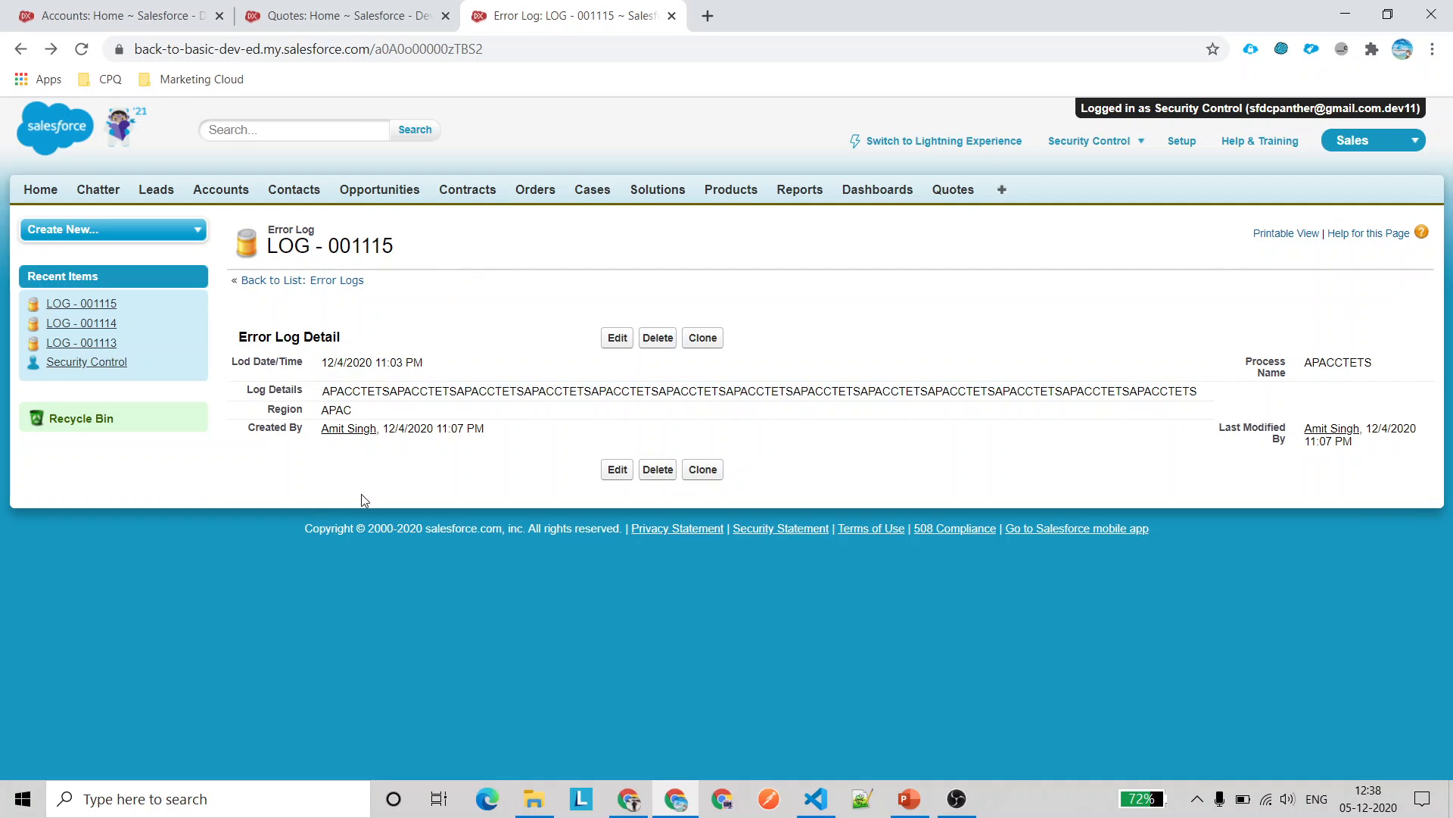
{"action": "left_click", "coordinate": [285, 281]}
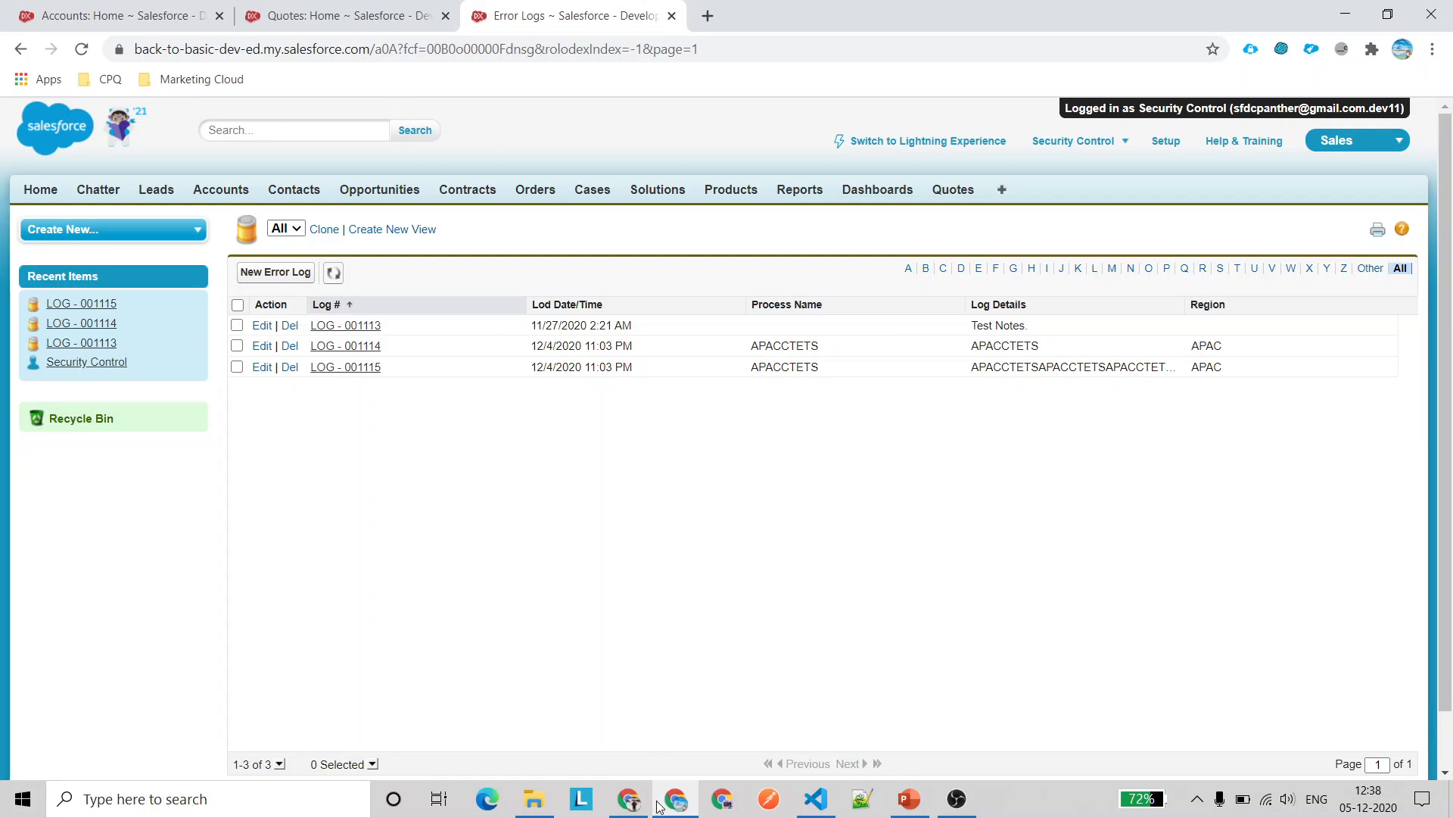
In the administrator's session, leave the APAC Records rule and start a new Error Log sharing rule, reviewing its rule type options
{"action": "left_click", "coordinate": [628, 798]}
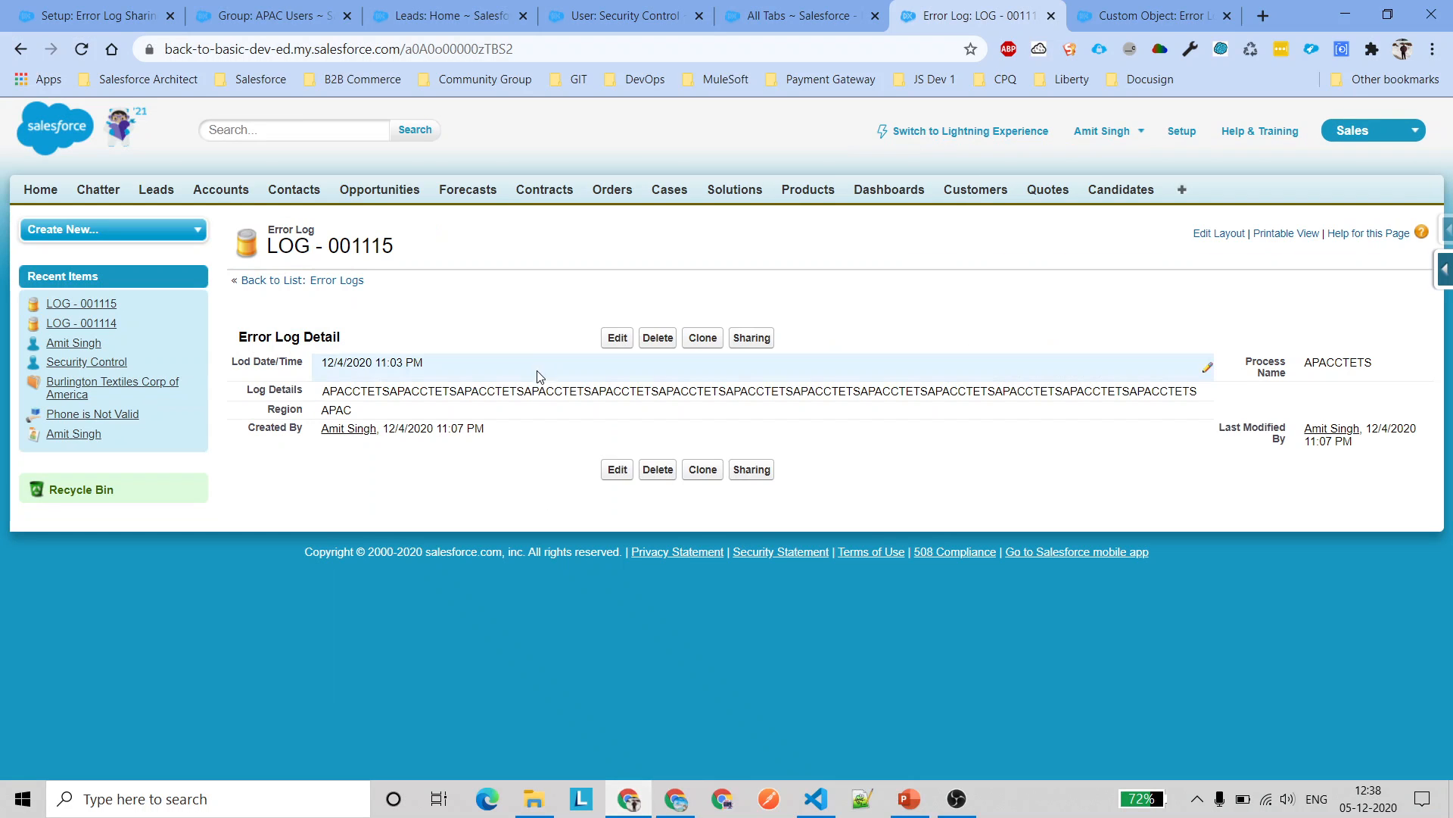
{"action": "left_click", "coordinate": [317, 282]}
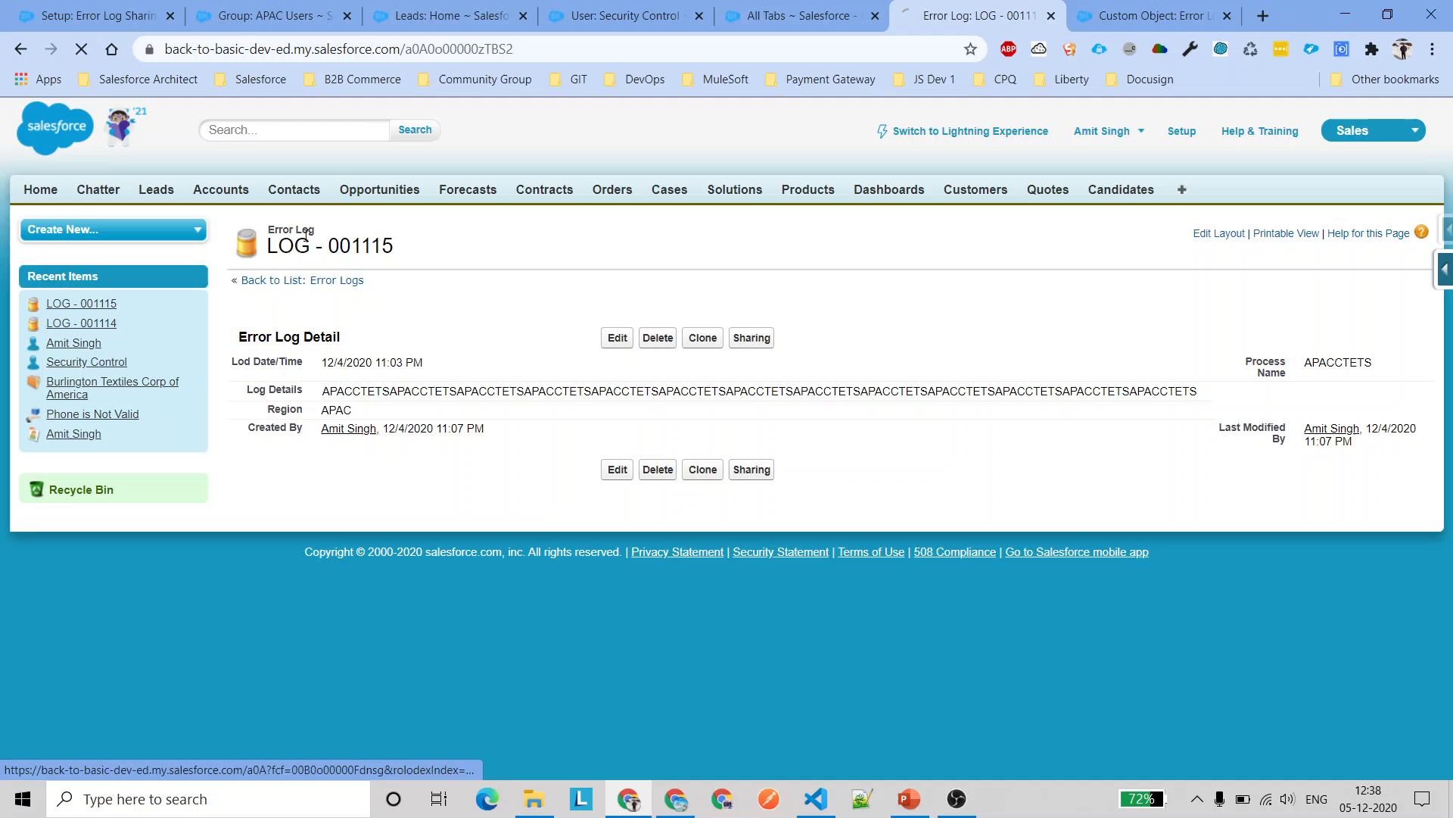
{"action": "left_click", "coordinate": [106, 15]}
{"action": "left_click", "coordinate": [649, 528]}
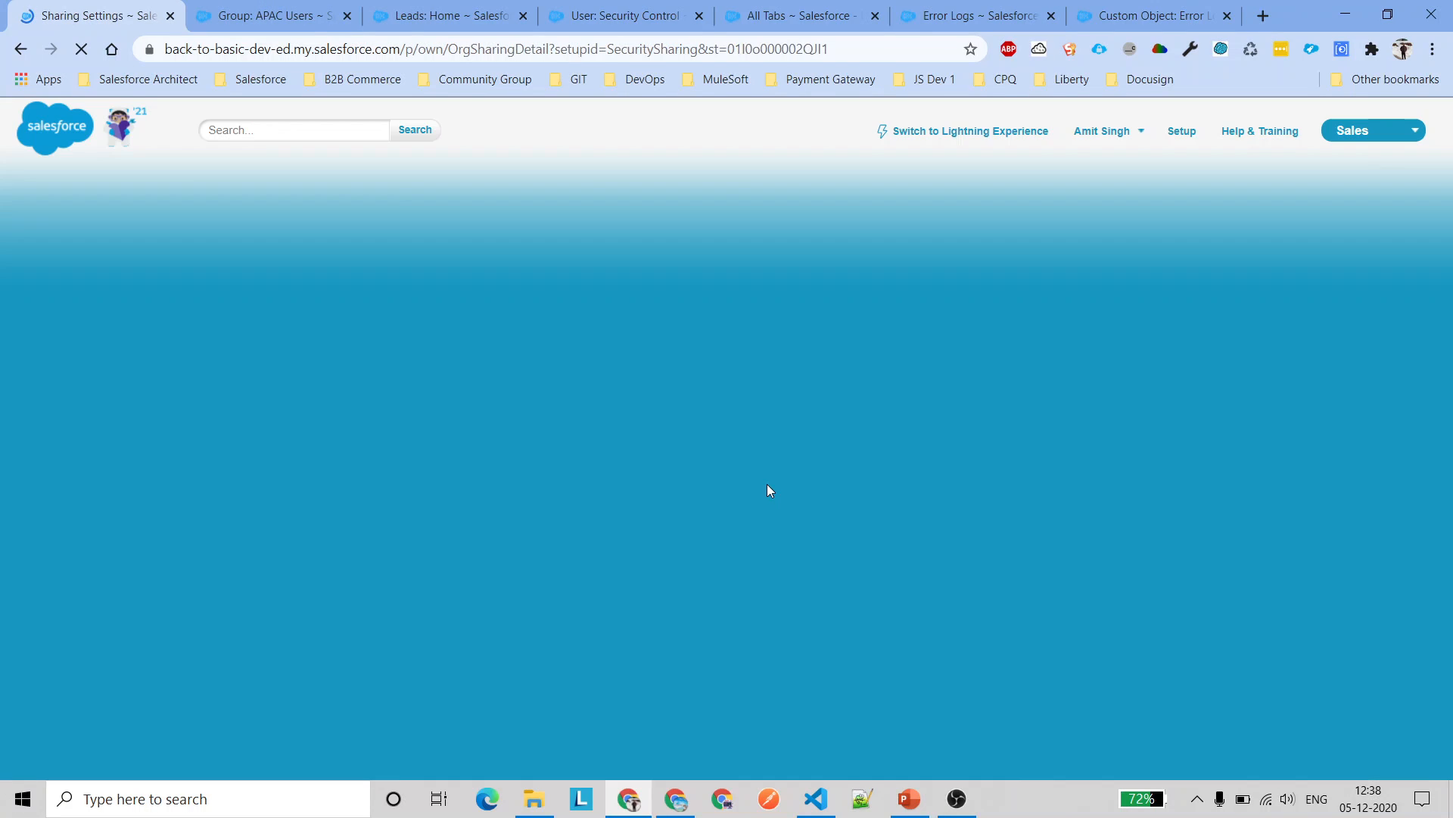
{"action": "scroll", "coordinate": [757, 500], "scroll_direction": "down", "scroll_amount": 1}
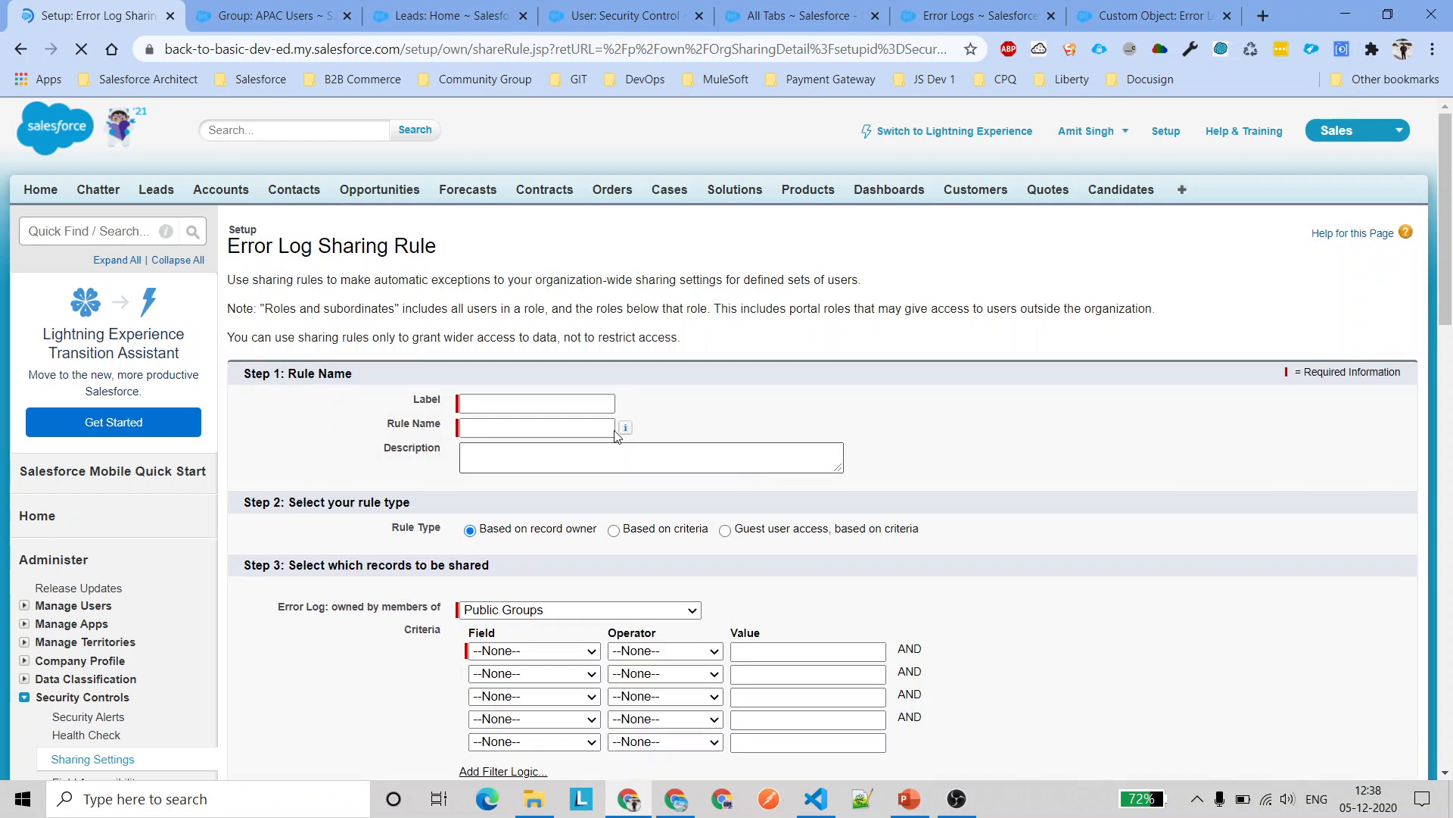
{"action": "scroll", "coordinate": [605, 444], "scroll_direction": "down", "scroll_amount": 2}
{"action": "scroll", "coordinate": [604, 443], "scroll_direction": "down", "scroll_amount": 2}
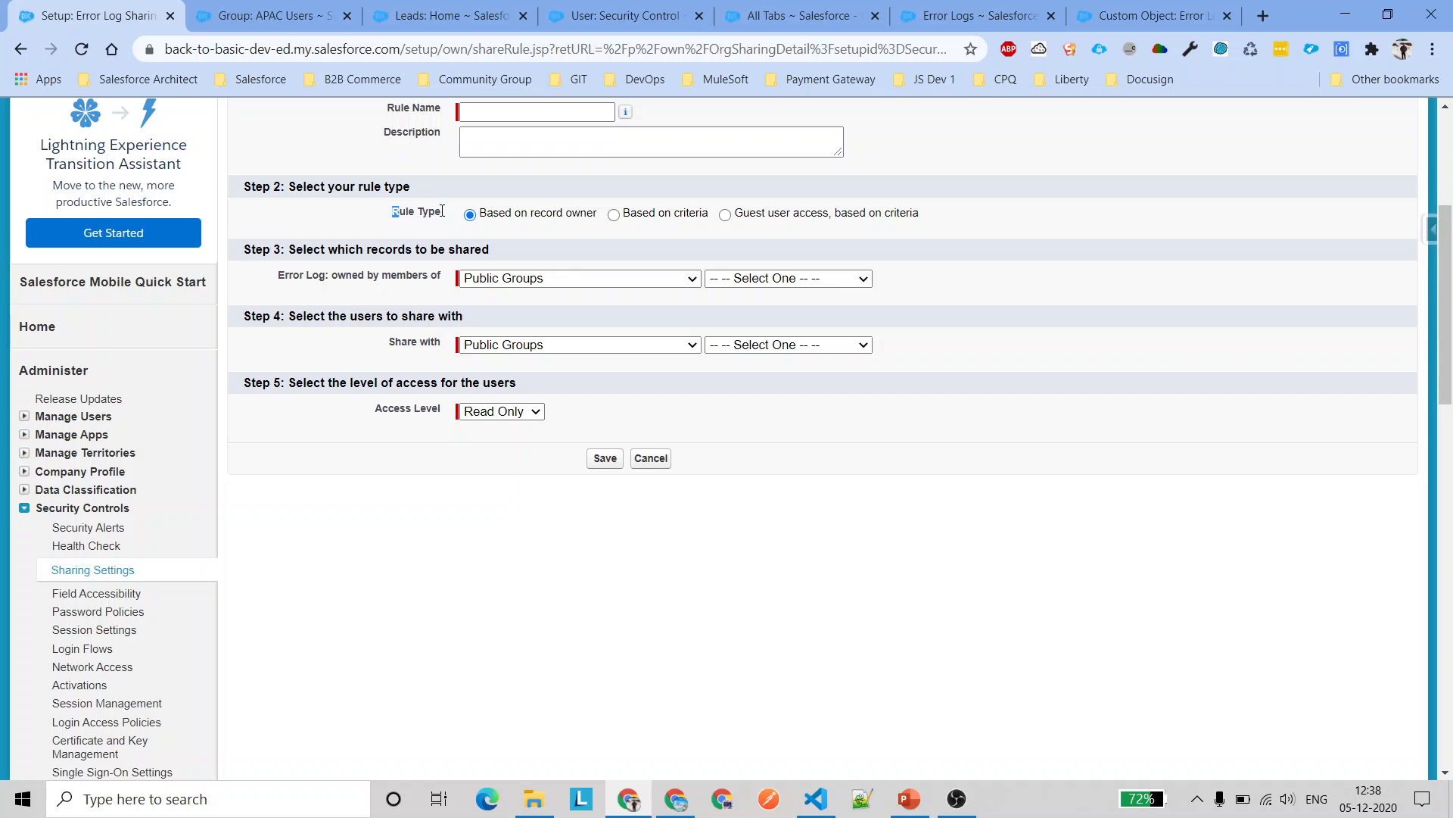
{"action": "left_click_drag", "start_coordinate": [443, 211], "coordinate": [589, 217]}
{"action": "left_click", "coordinate": [1079, 340]}
{"action": "scroll", "coordinate": [937, 472], "scroll_direction": "up", "scroll_amount": 1}
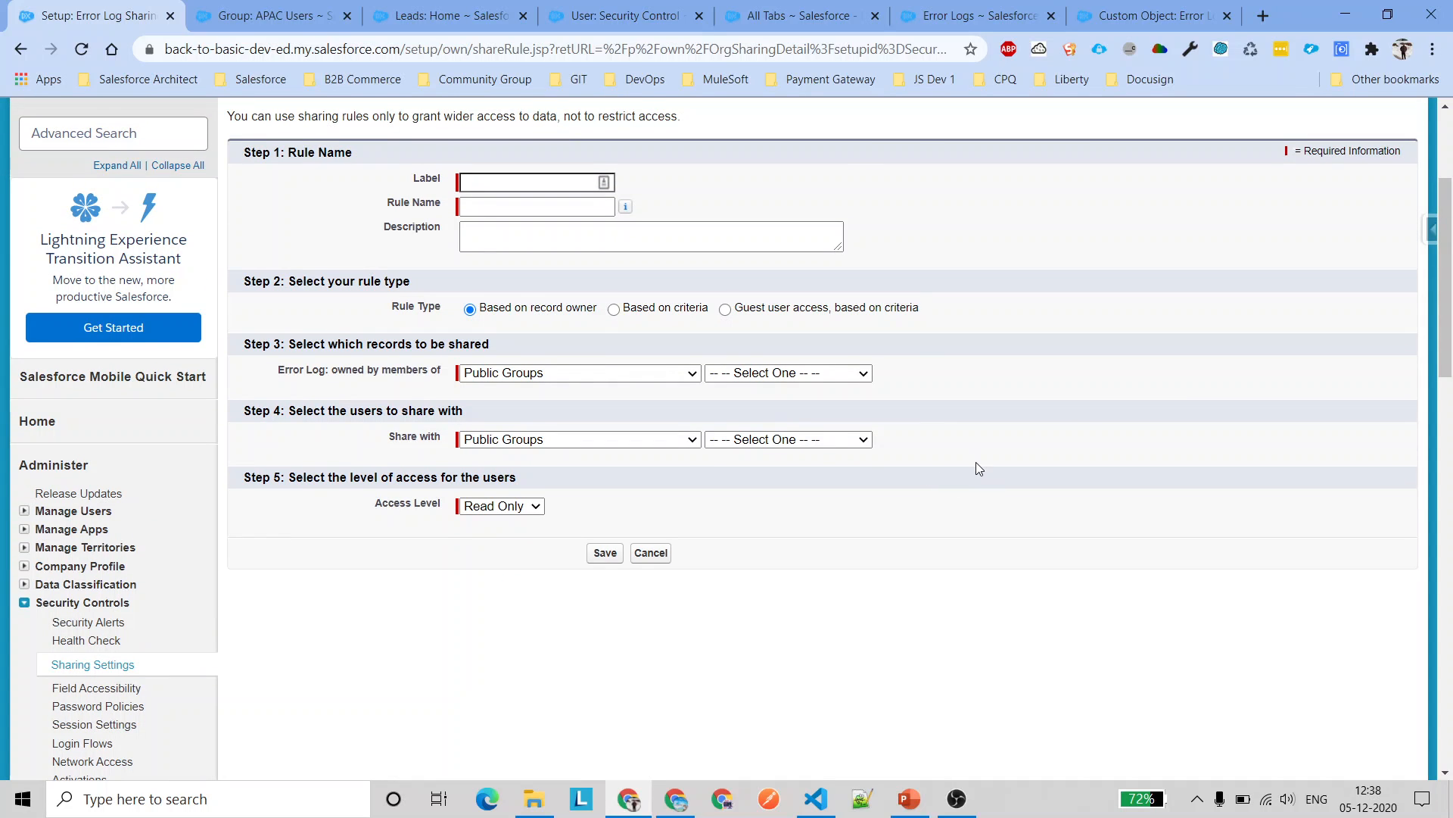
Set the Security Control user's role to Customer Support, International and save the user
{"action": "left_click", "coordinate": [585, 15]}
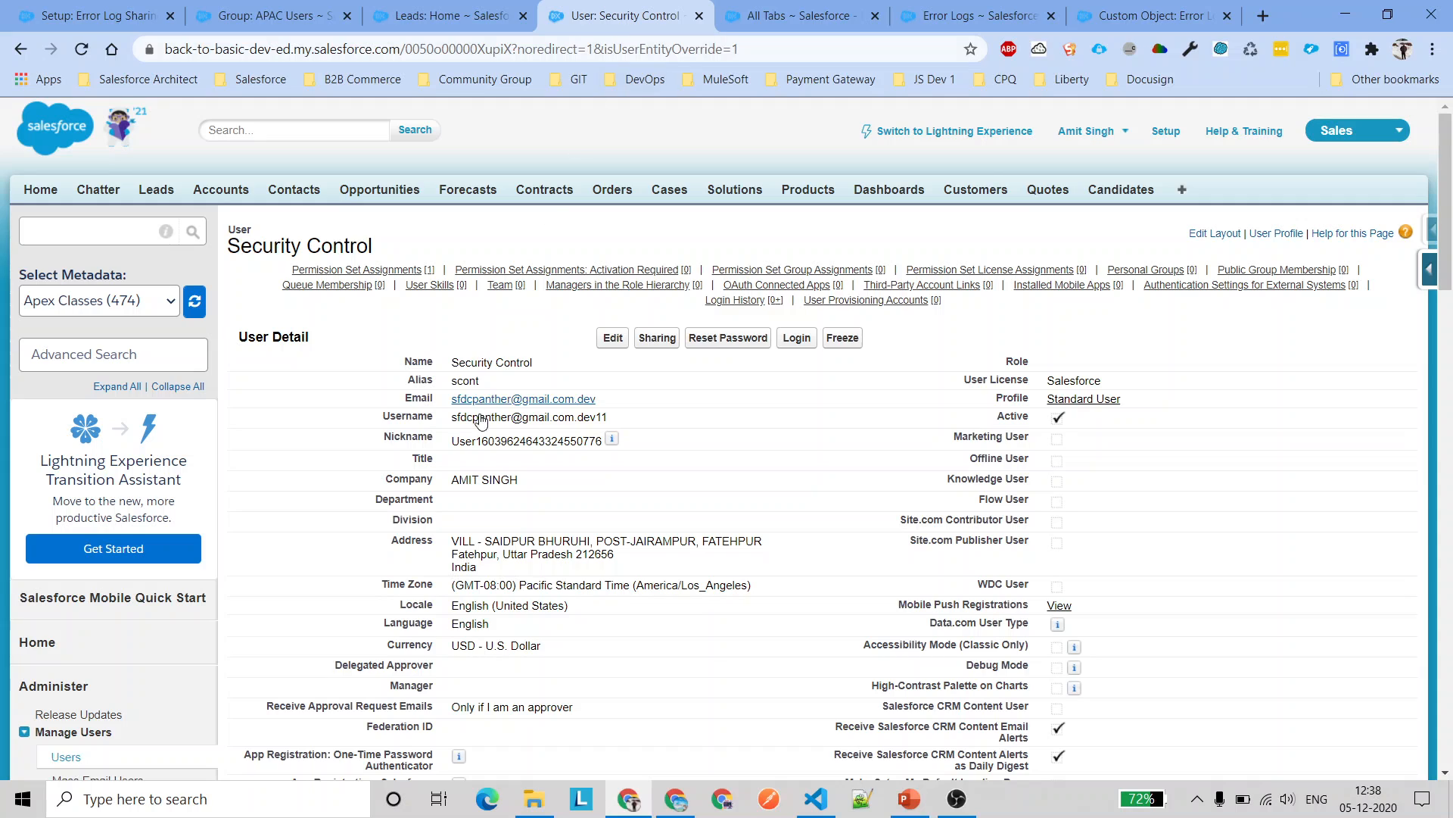
{"action": "left_click", "coordinate": [610, 339]}
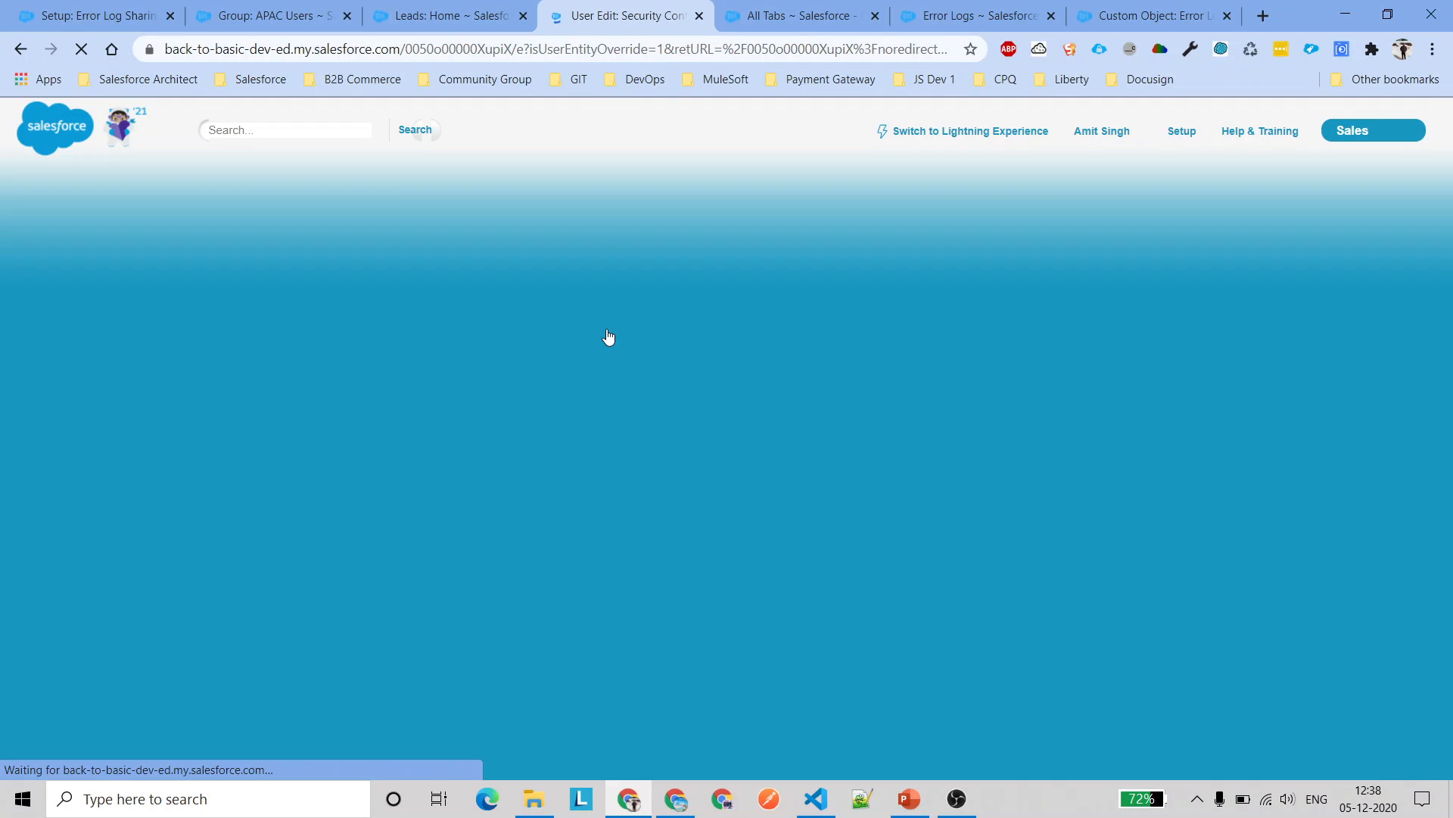
{"action": "left_click", "coordinate": [1095, 351]}
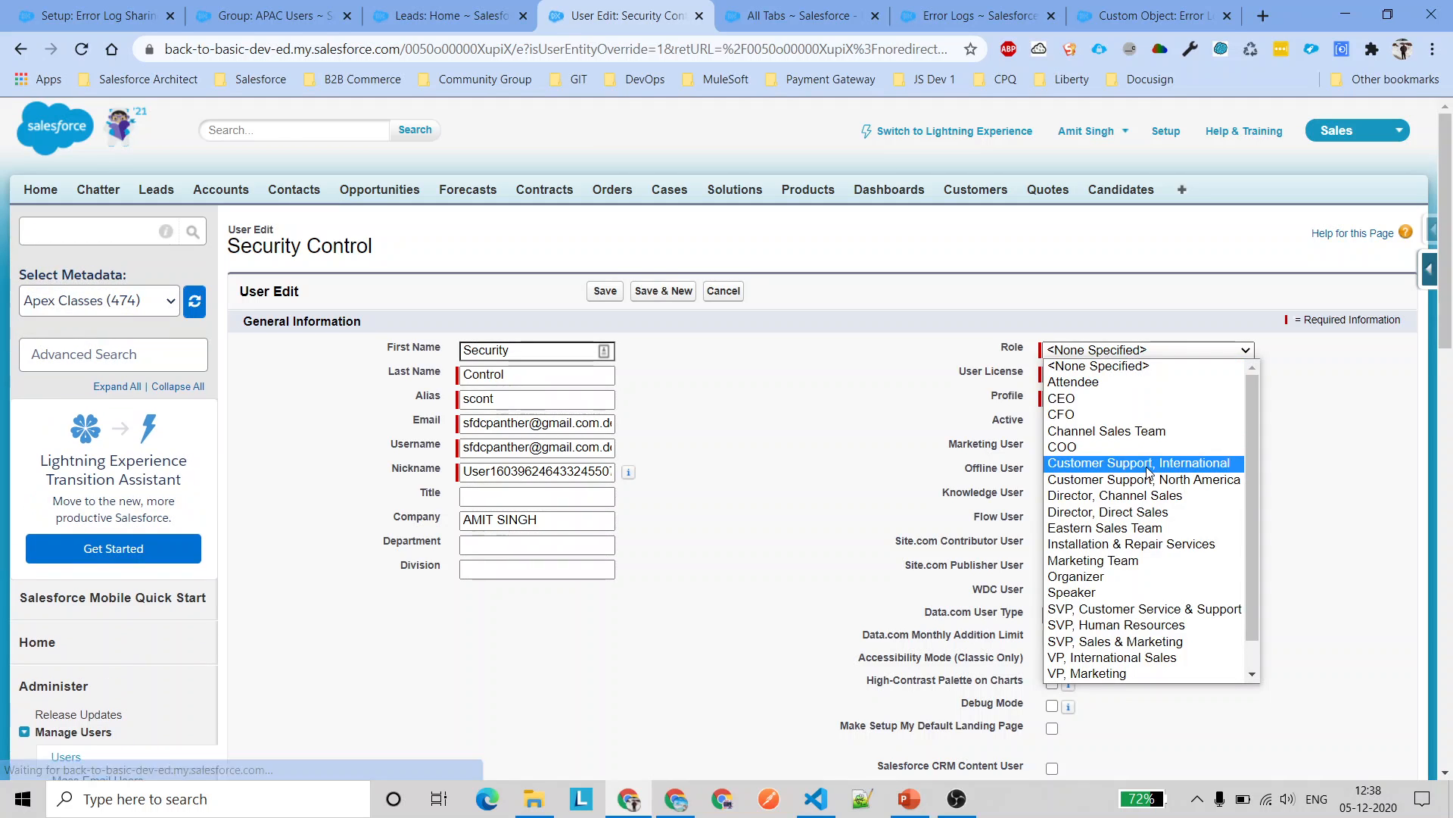
{"action": "left_click", "coordinate": [1148, 471]}
{"action": "left_click", "coordinate": [604, 293]}
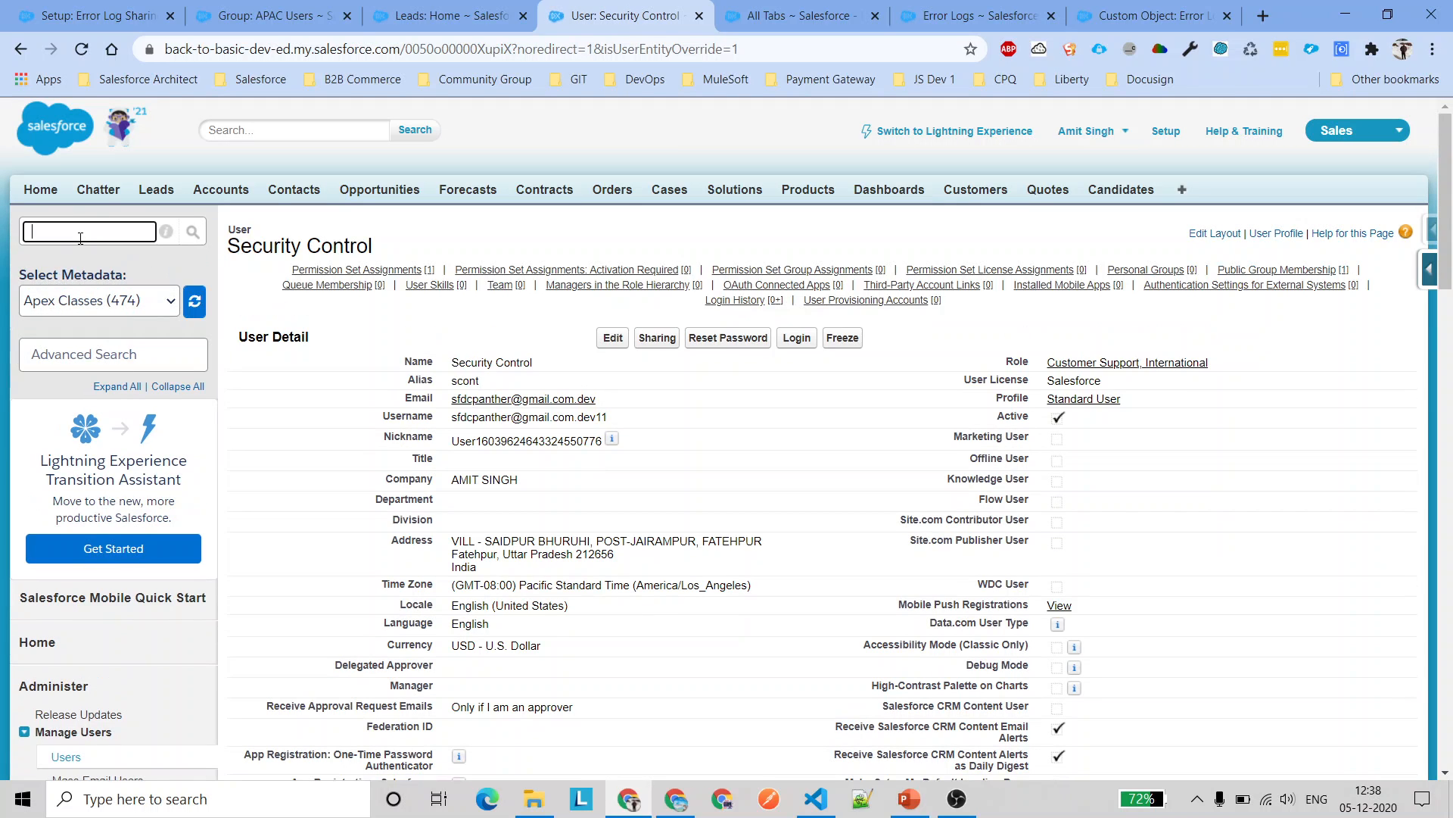
Find the Users setup page, open the active System Administrator's user record, set its role to CEO and save
{"action": "type", "text": "ser"}
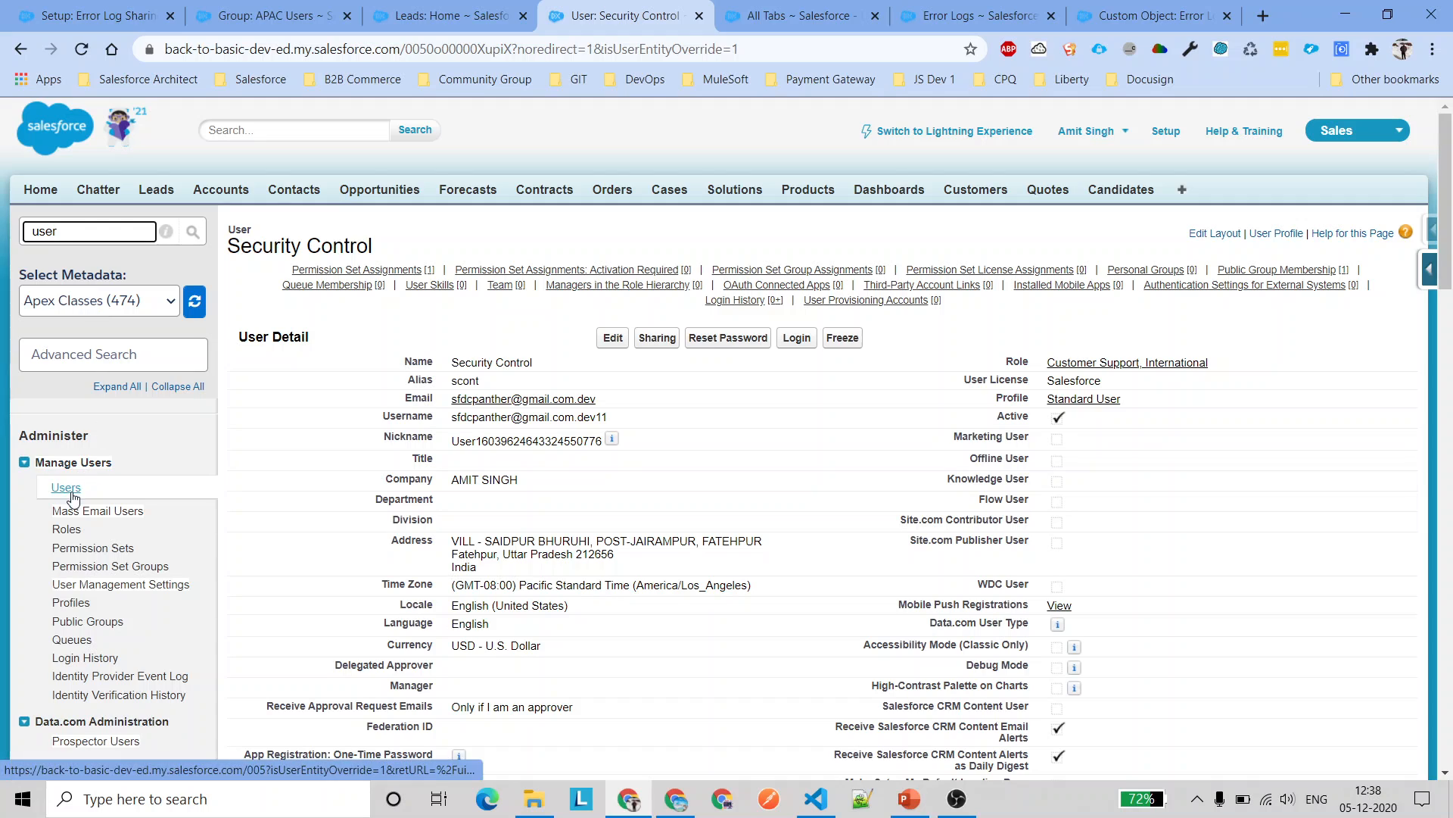
{"action": "middle_click", "coordinate": [66, 486]}
{"action": "left_click", "coordinate": [708, 15]}
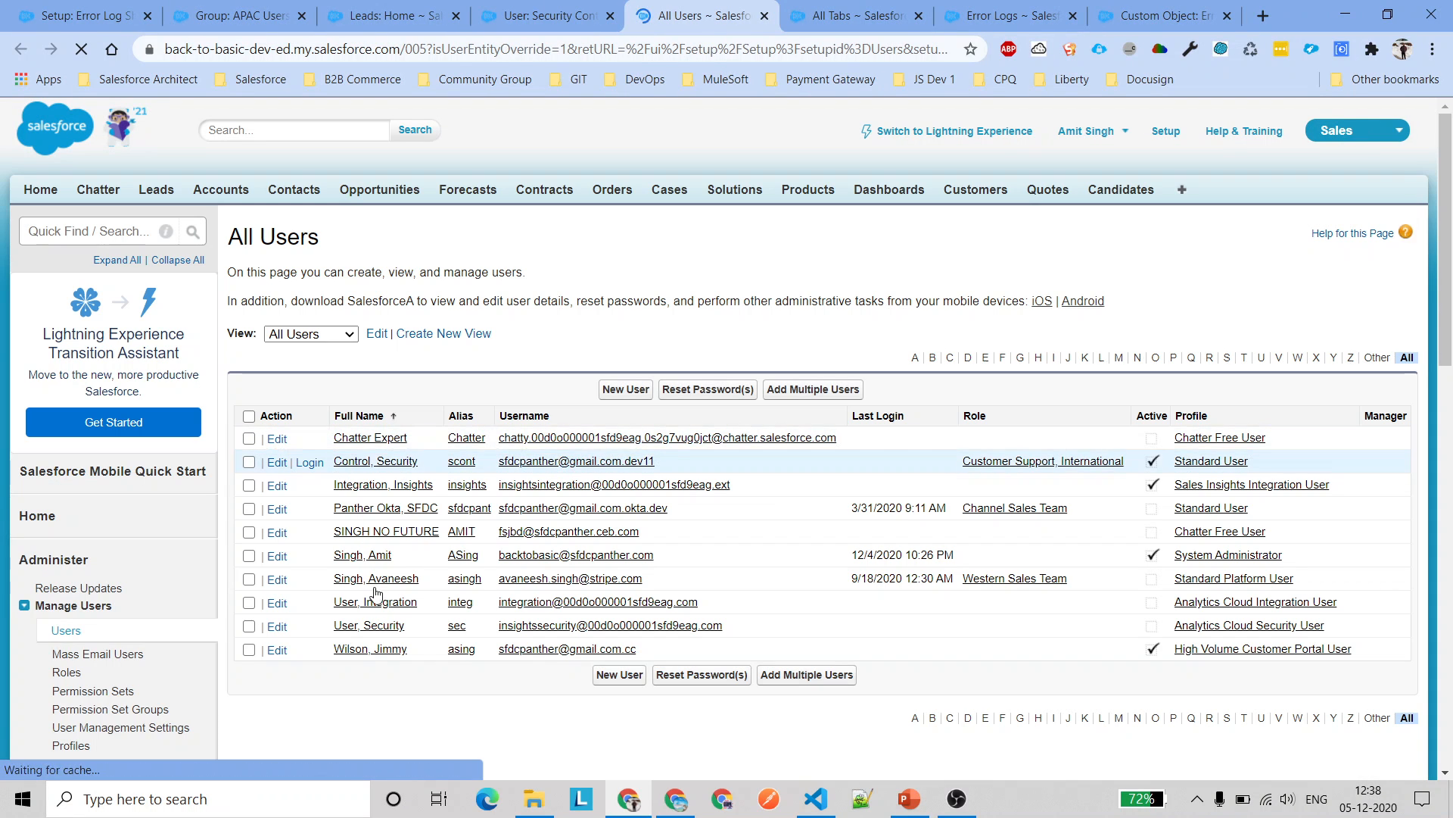
{"action": "left_click", "coordinate": [369, 556]}
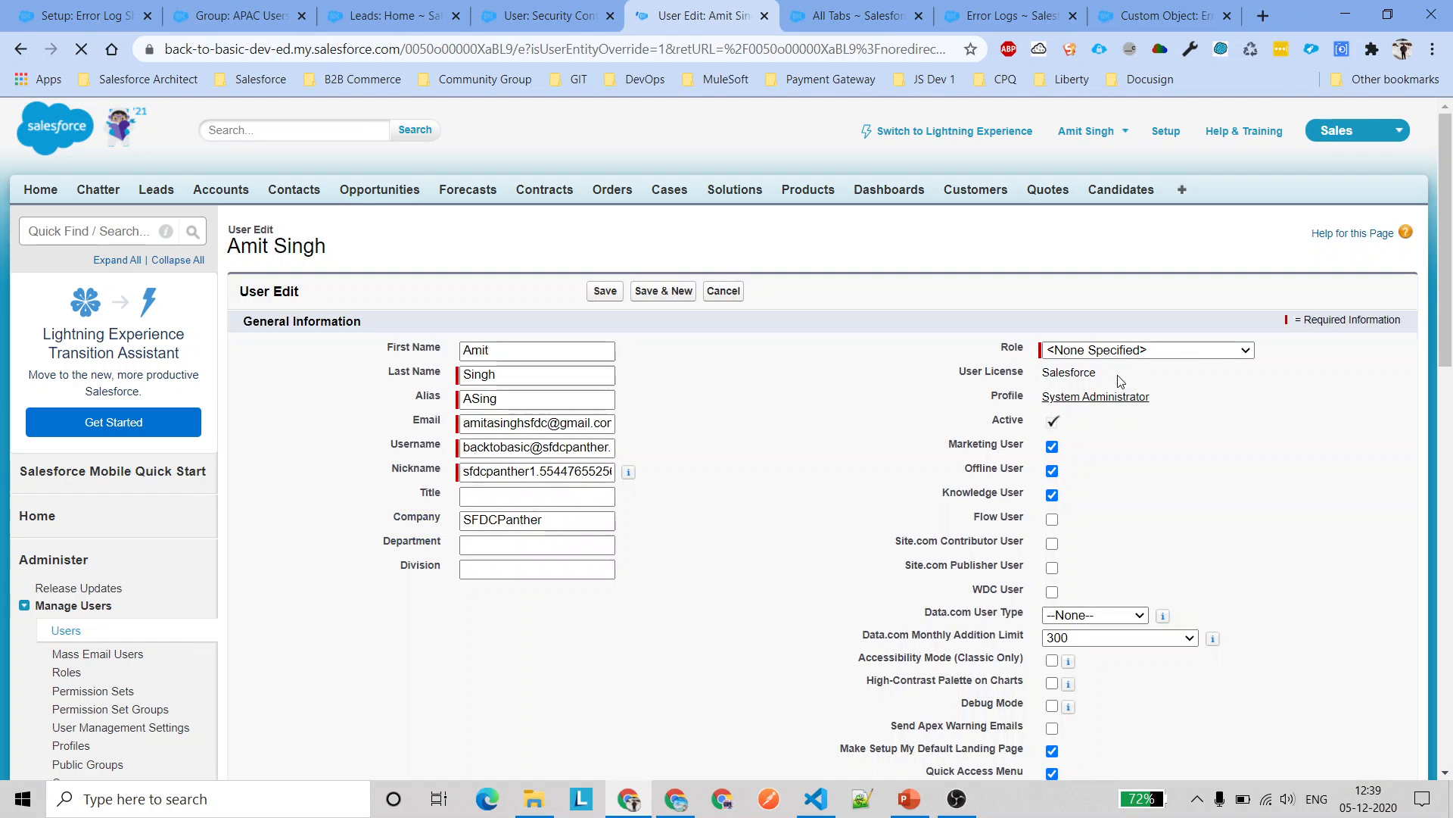
{"action": "left_click", "coordinate": [1130, 351]}
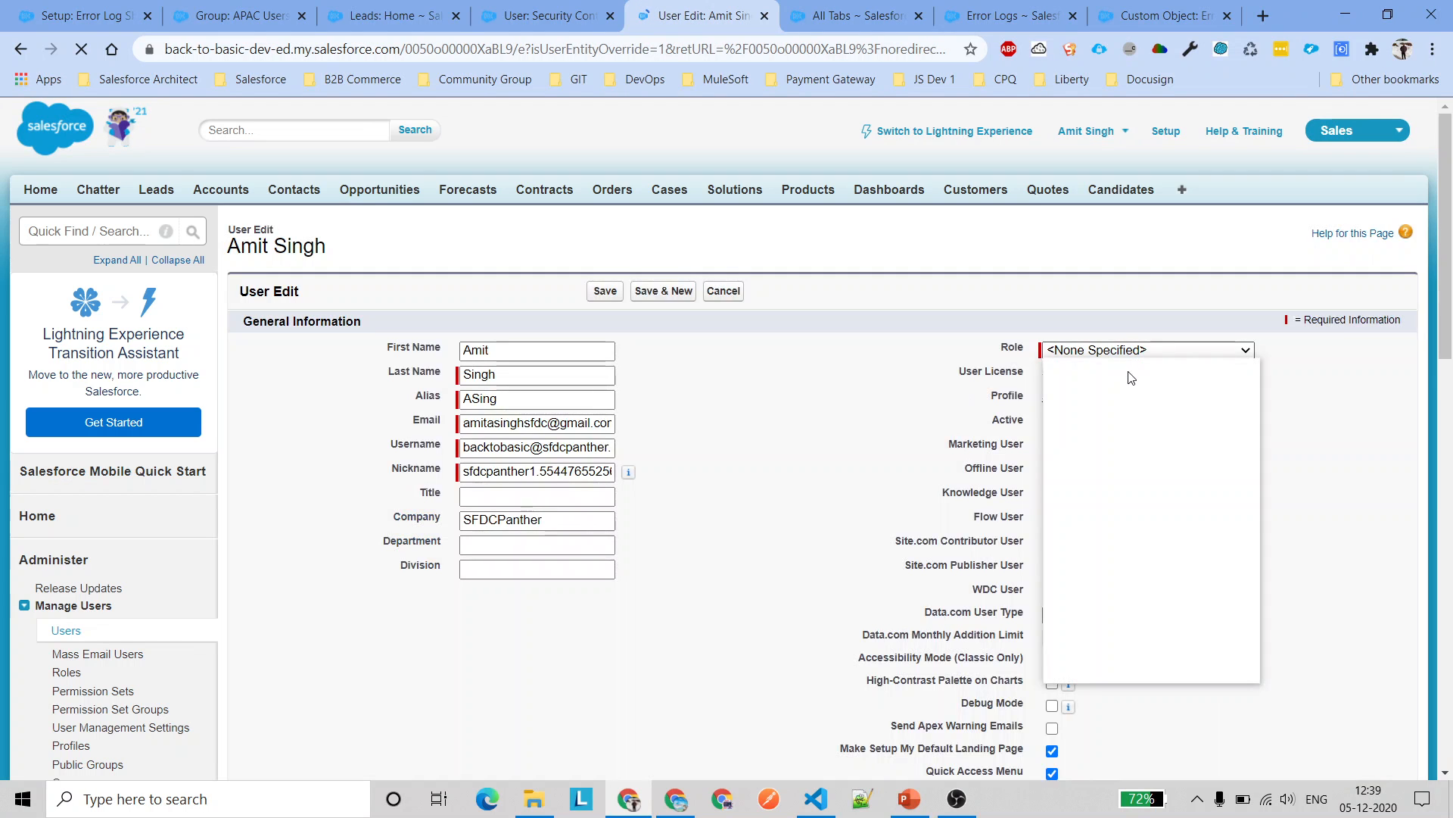
{"action": "left_click", "coordinate": [1133, 408]}
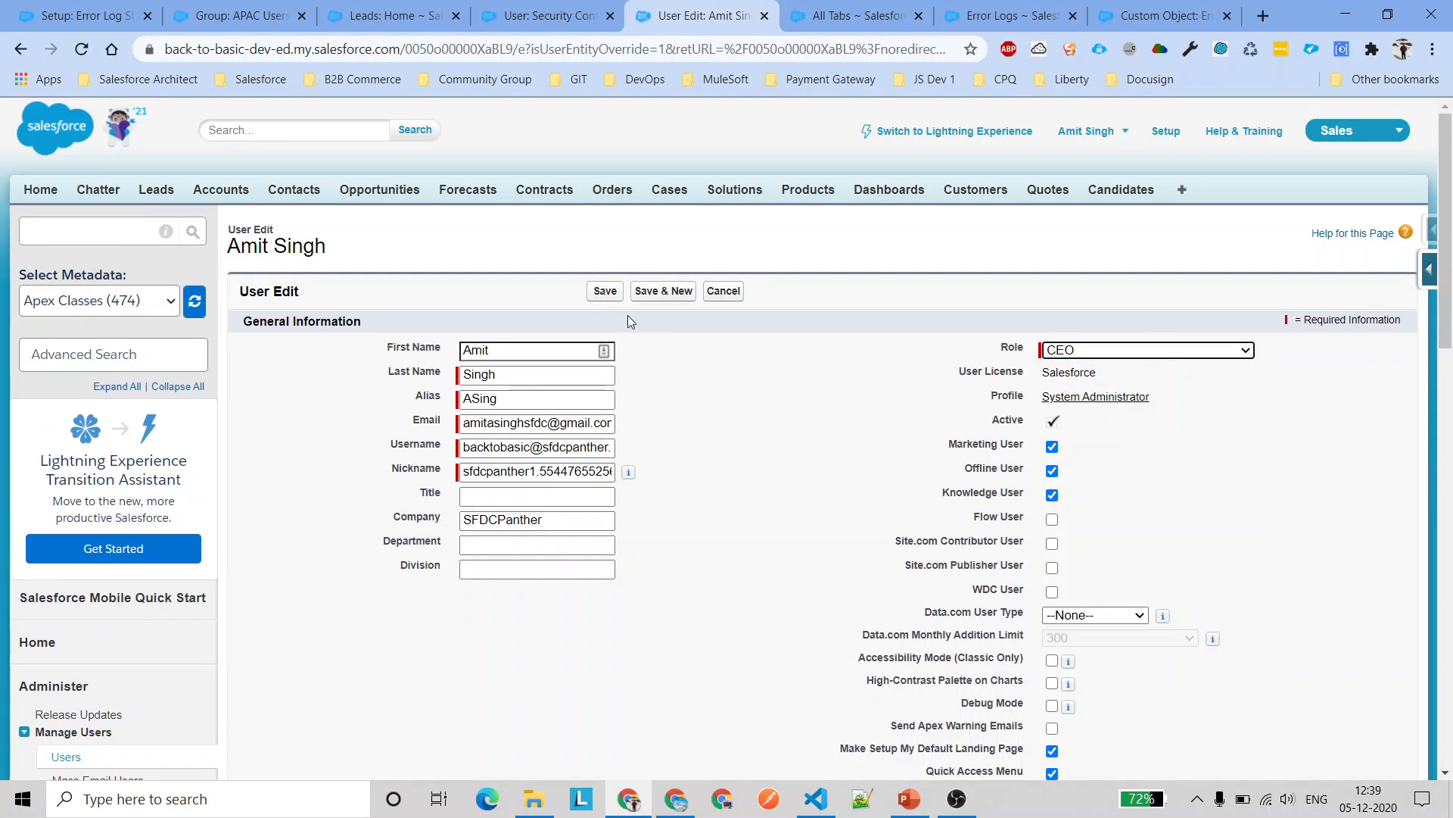
{"action": "left_click", "coordinate": [606, 291]}
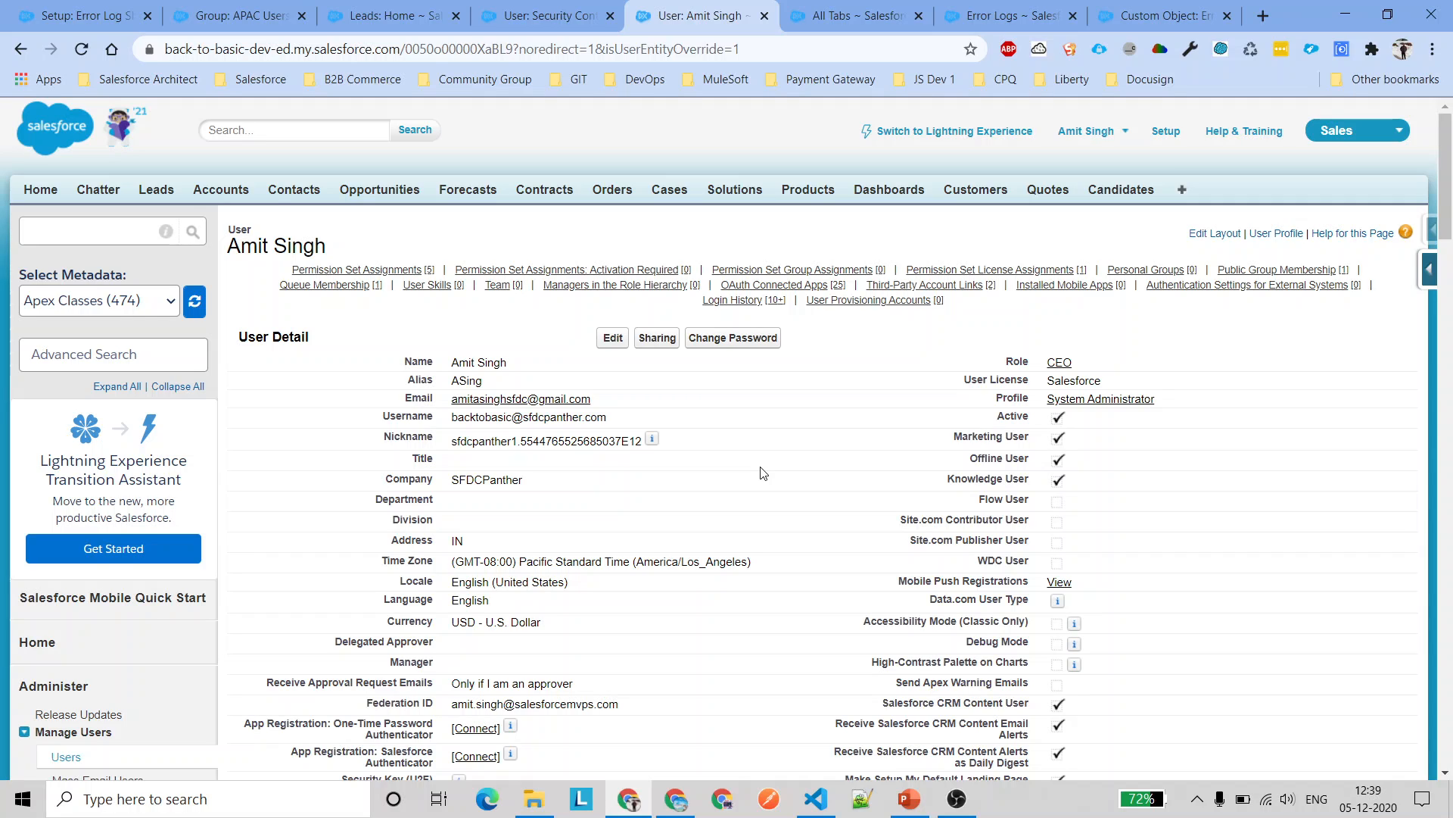
{"action": "double_click", "coordinate": [607, 439]}
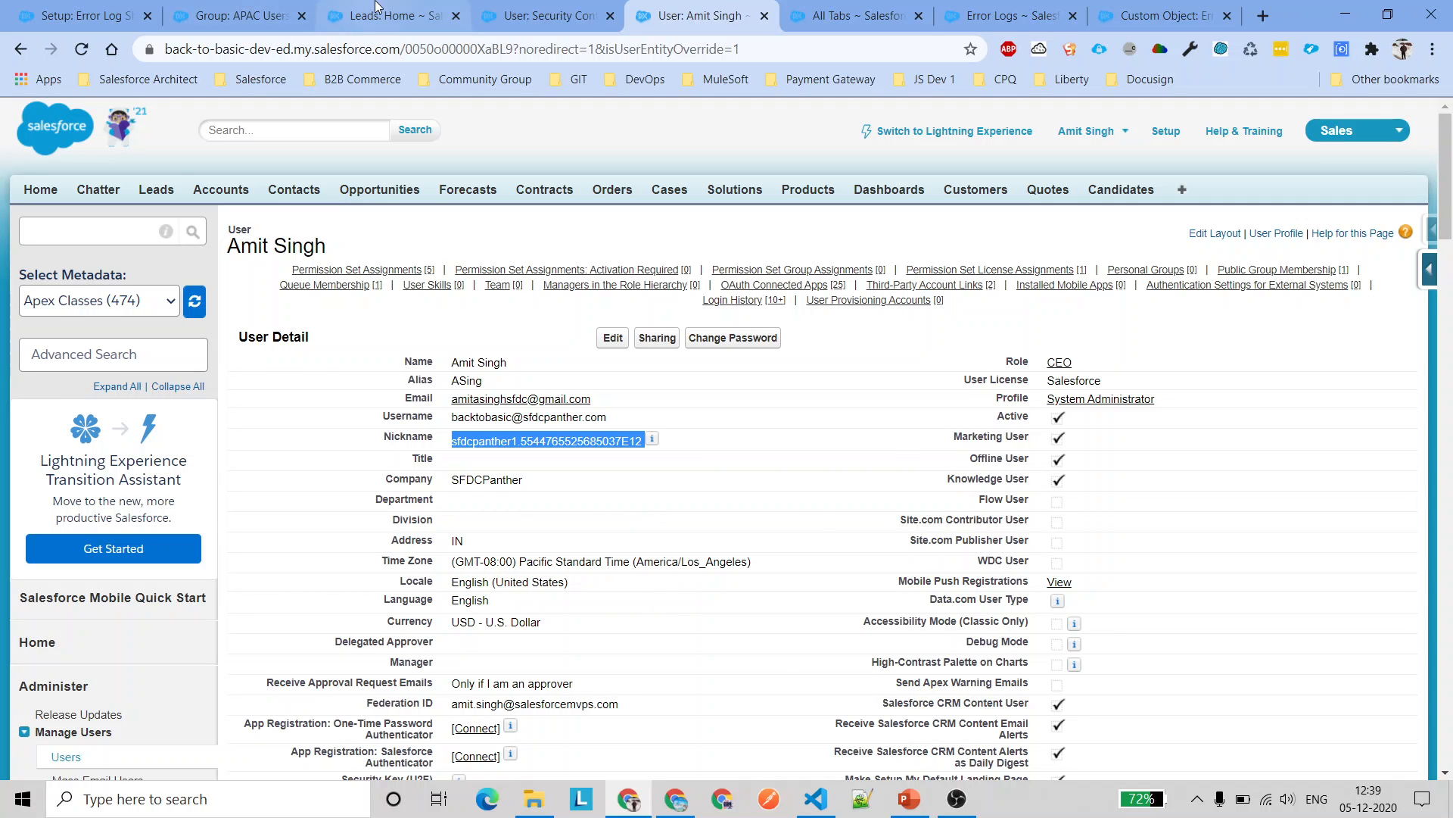
Look over the APAC Users group, cancel the unfinished Error Log sharing rule and review the existing rule's Region criterion
{"action": "left_click", "coordinate": [383, 15]}
{"action": "left_click", "coordinate": [242, 15]}
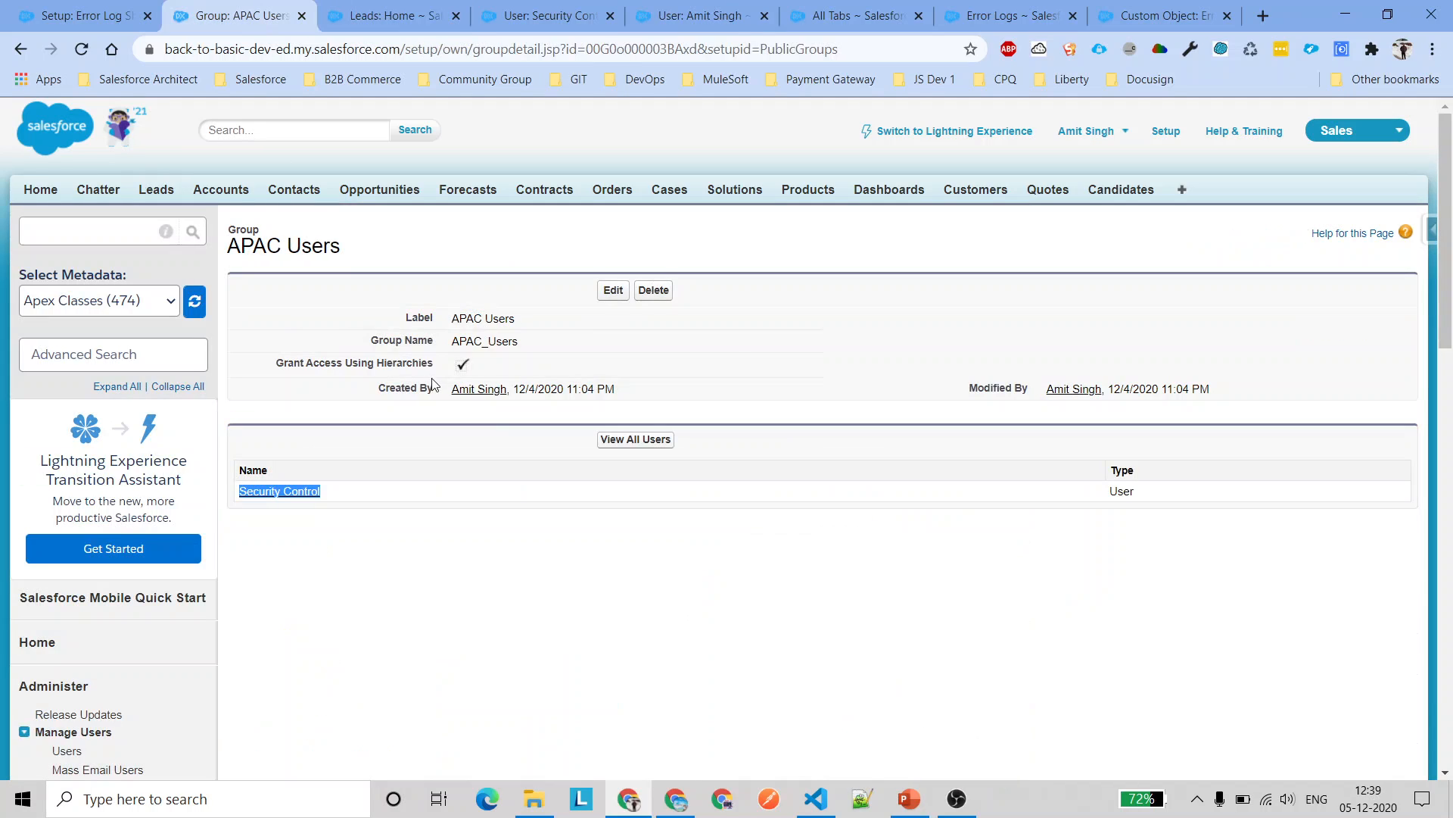
{"action": "left_click", "coordinate": [72, 15]}
{"action": "left_click", "coordinate": [651, 554]}
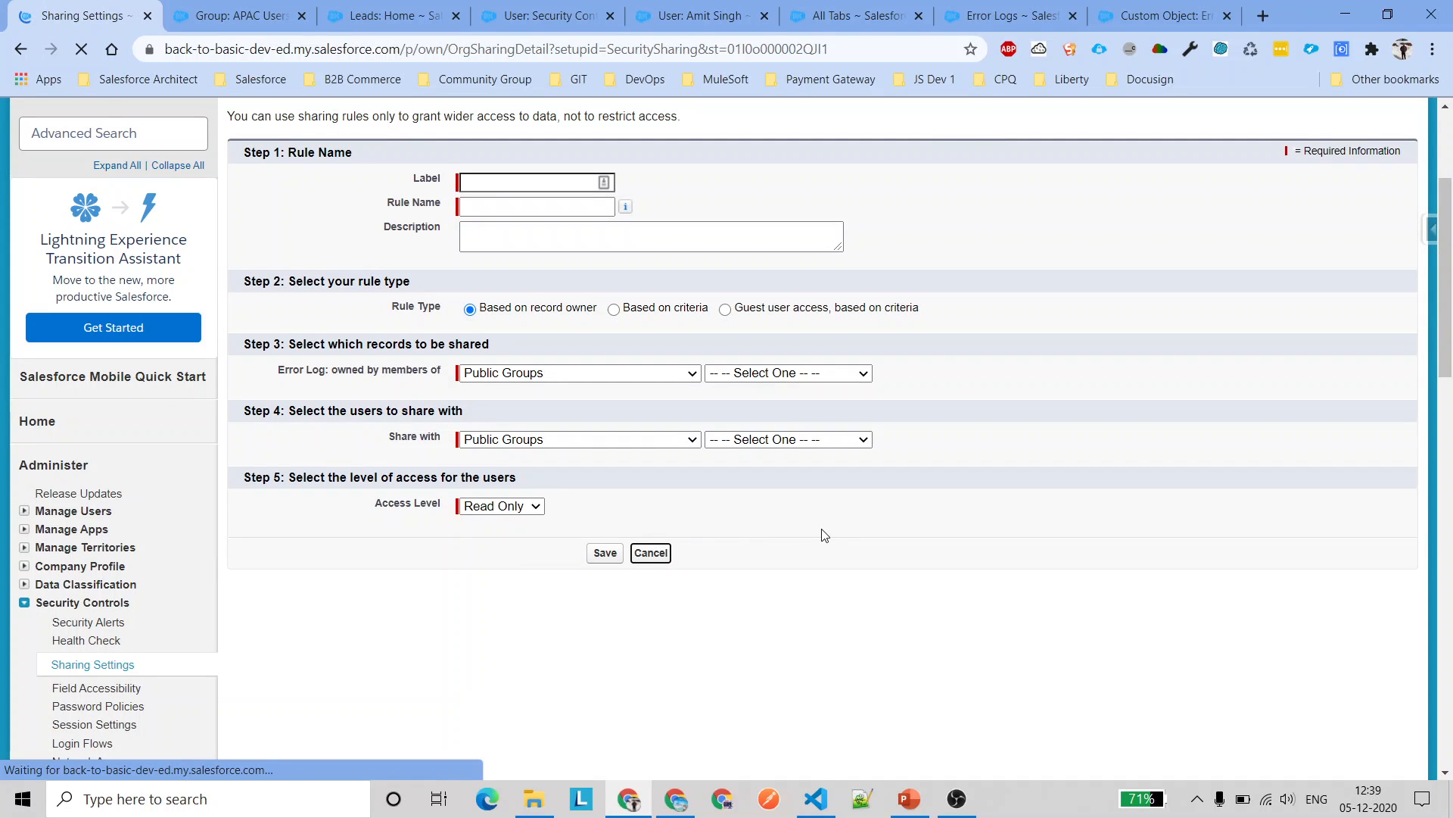
{"action": "scroll", "coordinate": [578, 524], "scroll_direction": "down", "scroll_amount": 2}
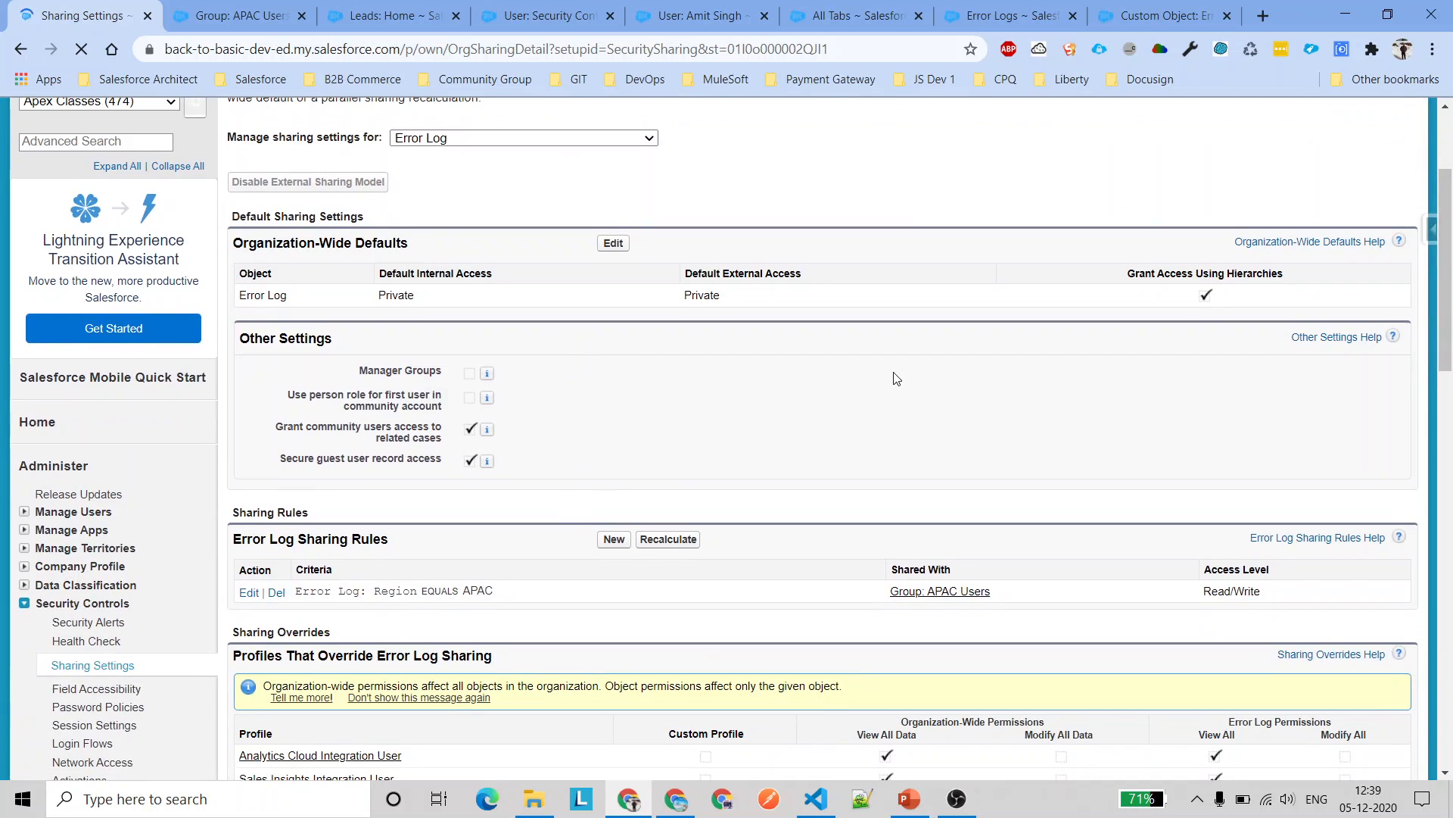
{"action": "double_click", "coordinate": [478, 591]}
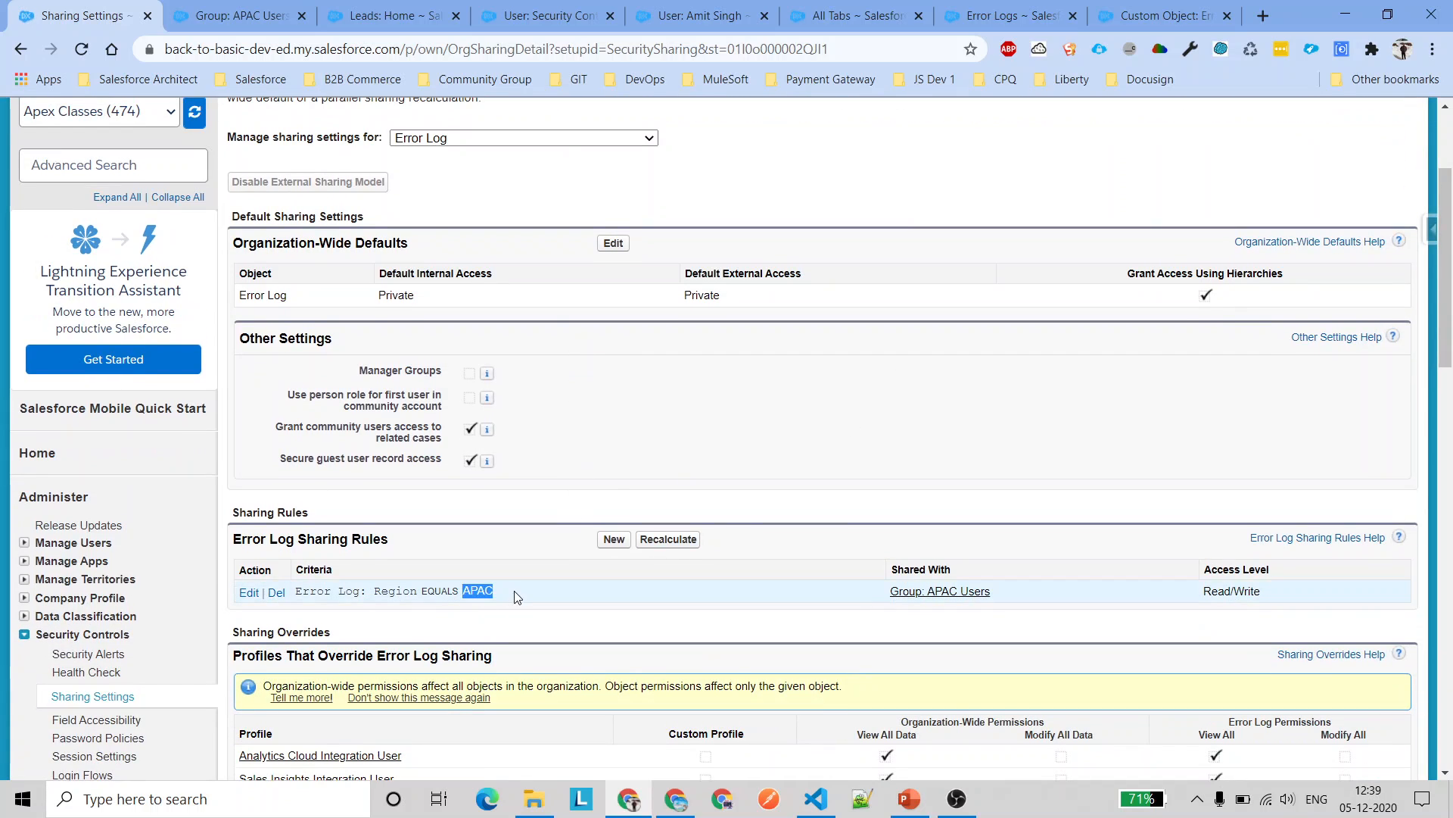
Open LOG - 001113 from the Error Logs list, clone it and set the clone's Lod Date/Time to 12/2/2020
{"action": "left_click", "coordinate": [1001, 15]}
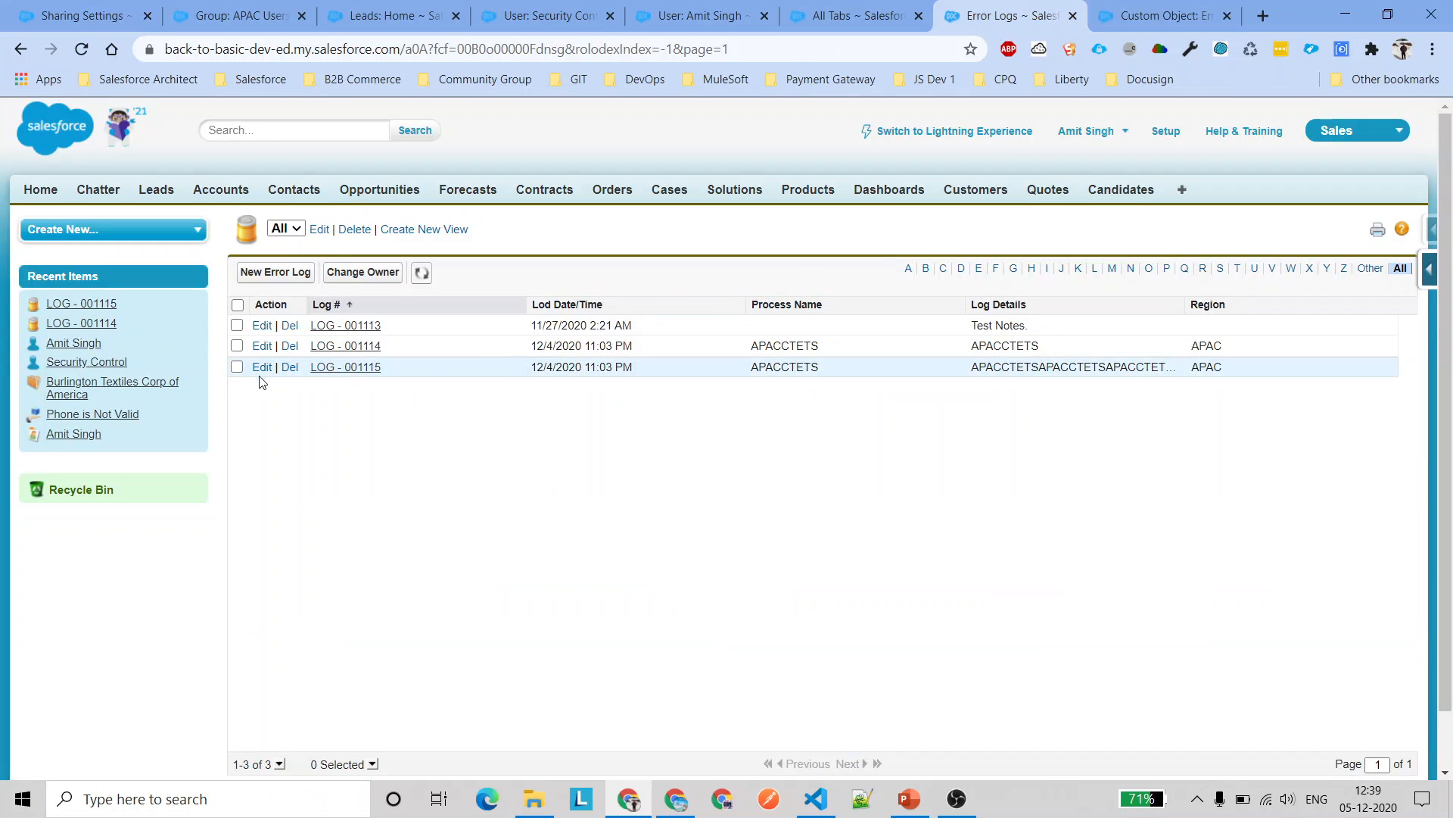
{"action": "left_click", "coordinate": [237, 324]}
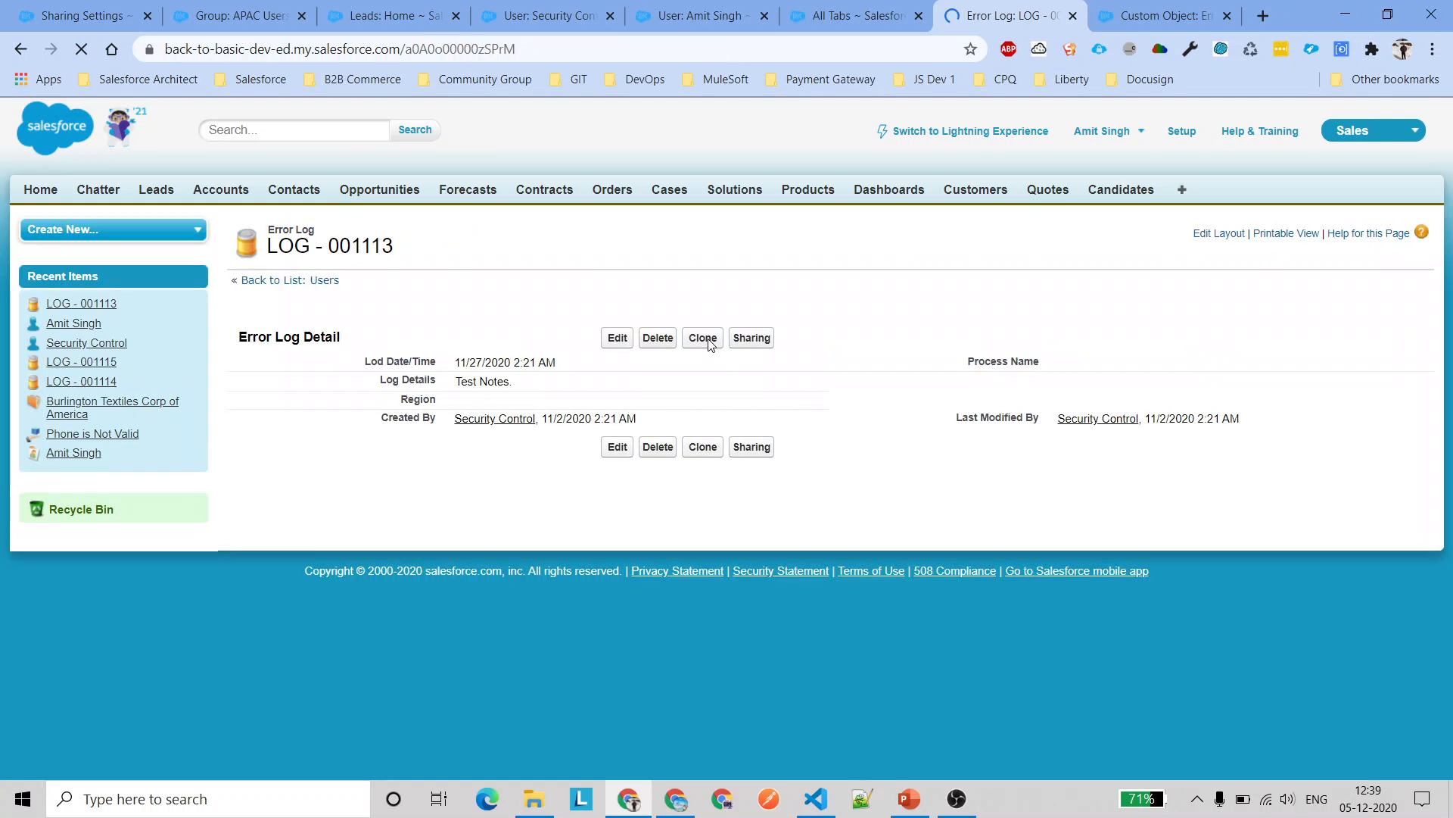
{"action": "left_click", "coordinate": [702, 338]}
{"action": "scroll", "coordinate": [754, 477], "scroll_direction": "down", "scroll_amount": 1}
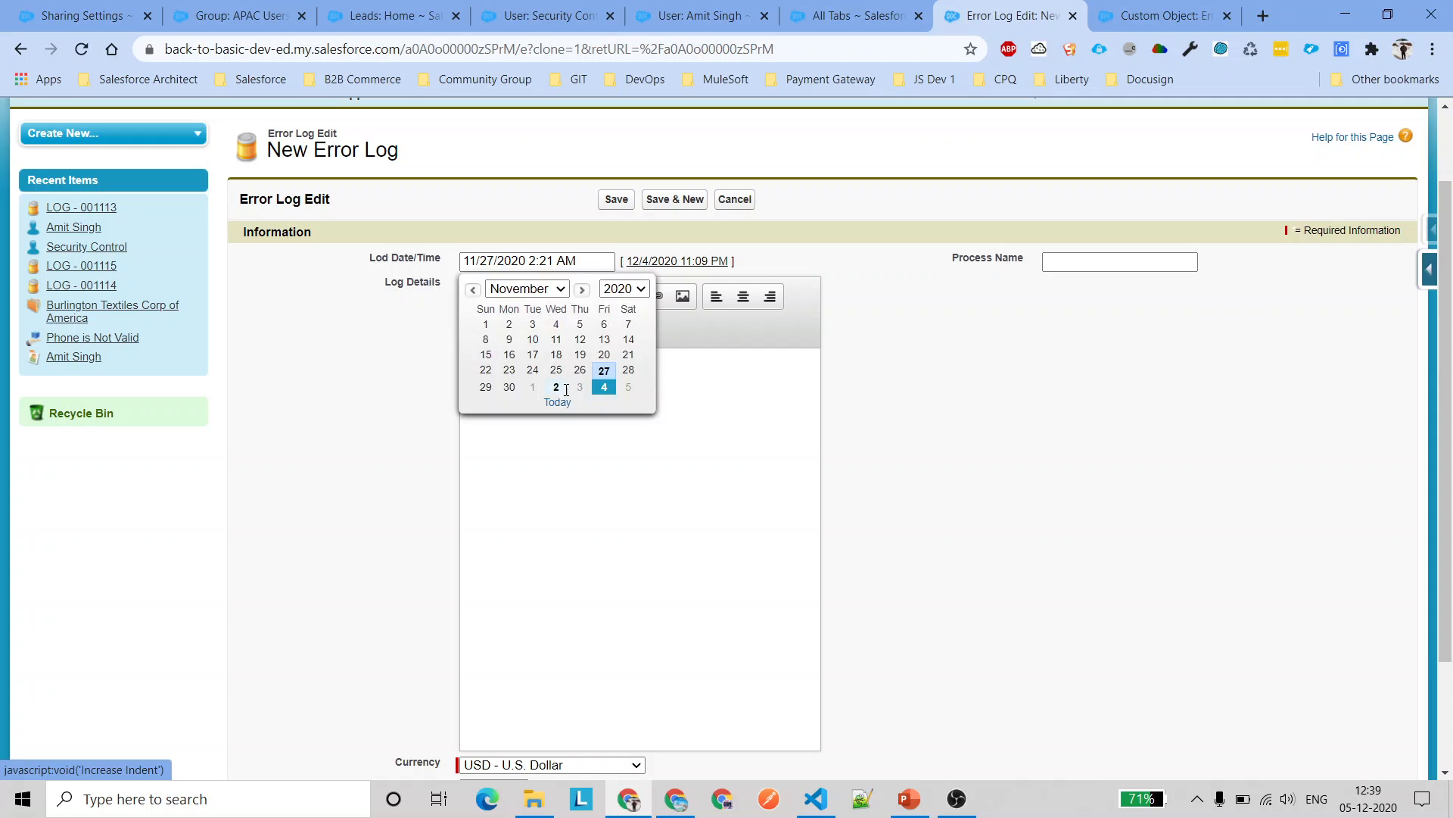
{"action": "left_click", "coordinate": [555, 382]}
Fill the cloned log's Log Details with the existing "Test Notes." text repeated seven times
{"action": "key", "text": "ctrl+a"}
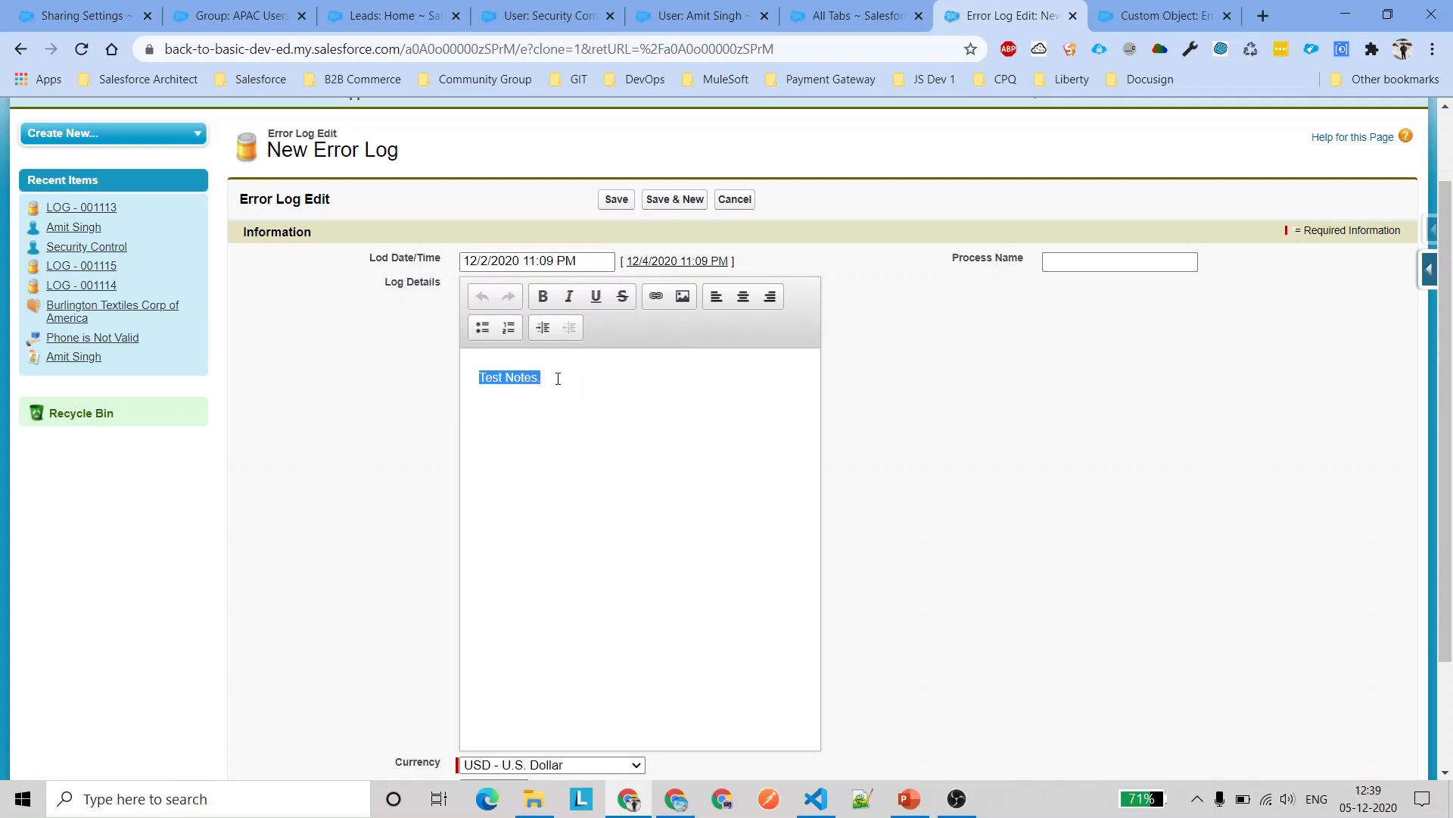
{"action": "key", "text": "ctrl+c"}
{"action": "key", "text": "ctrl+v"}
{"action": "key", "text": "ctrl+v"}
{"action": "key", "text": "ctrl+v"}
{"action": "key", "text": "ctrl+v"}
{"action": "key", "text": "ctrl+v"}
{"action": "key", "text": "ctrl+v"}
{"action": "key", "text": "ctrl+v"}
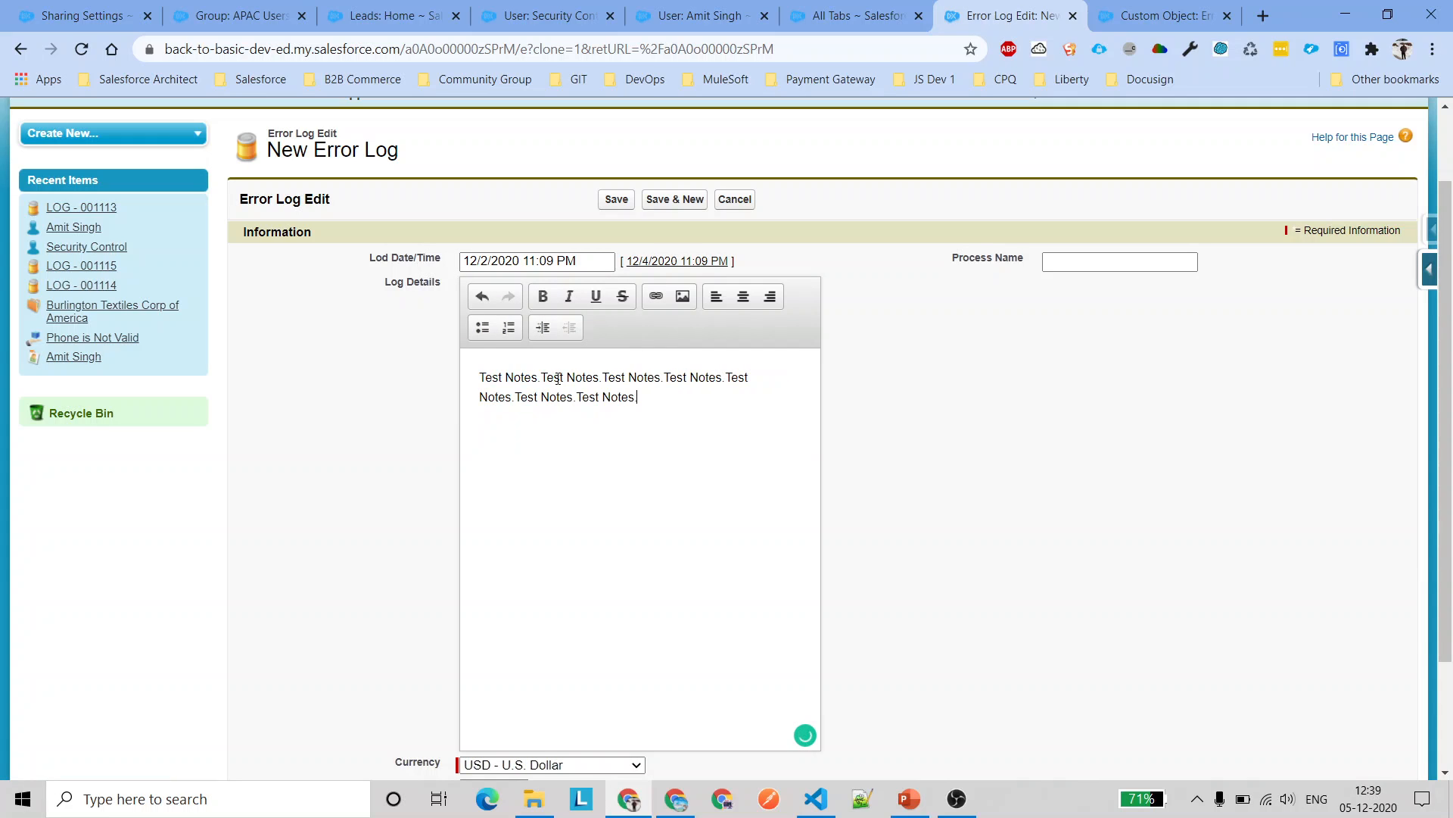
Set the cloned error log's Region to EMEA and save the record
{"action": "scroll", "coordinate": [558, 378], "scroll_direction": "down", "scroll_amount": 2}
{"action": "left_click", "coordinate": [485, 640]}
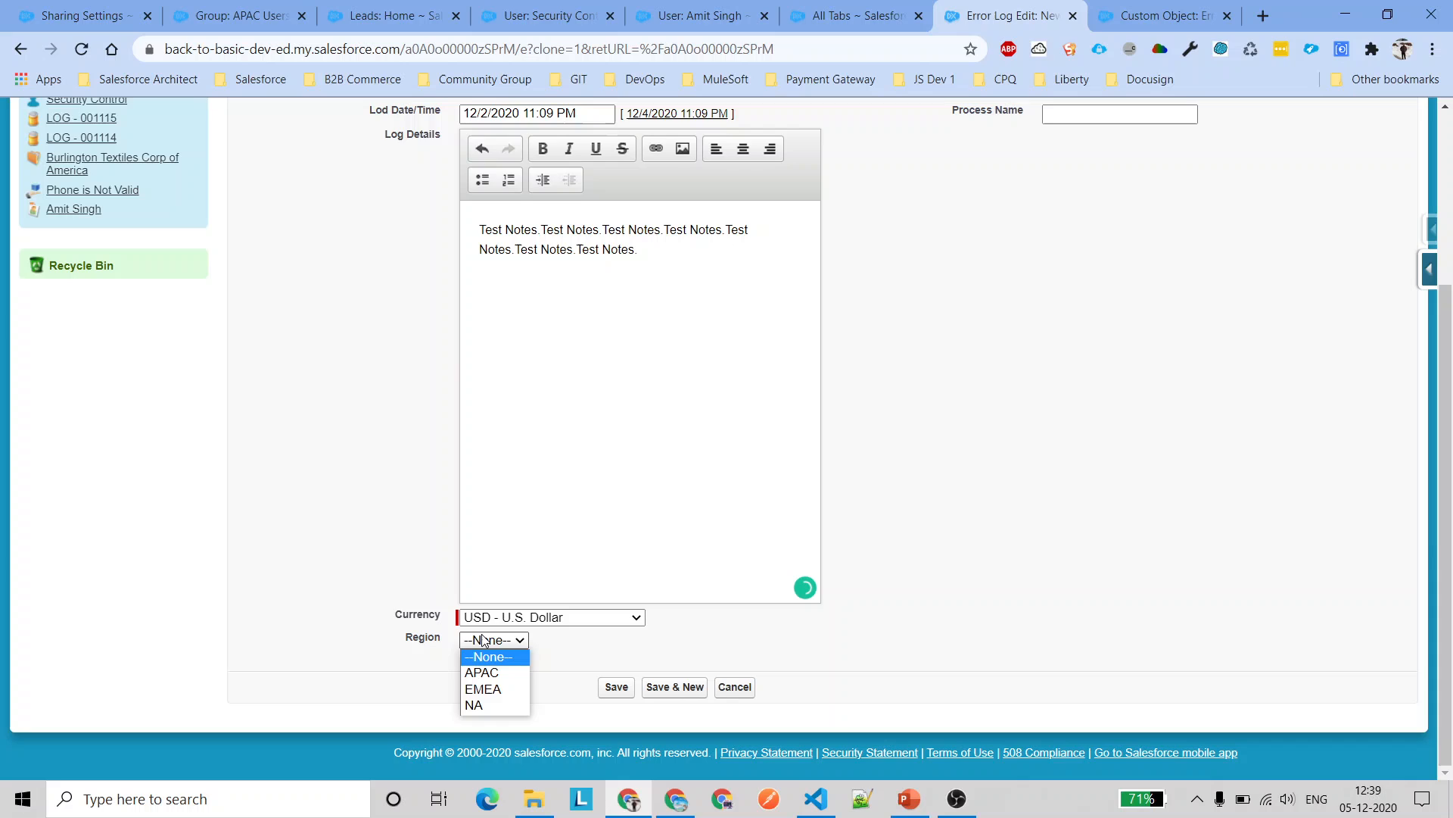
{"action": "left_click", "coordinate": [483, 689]}
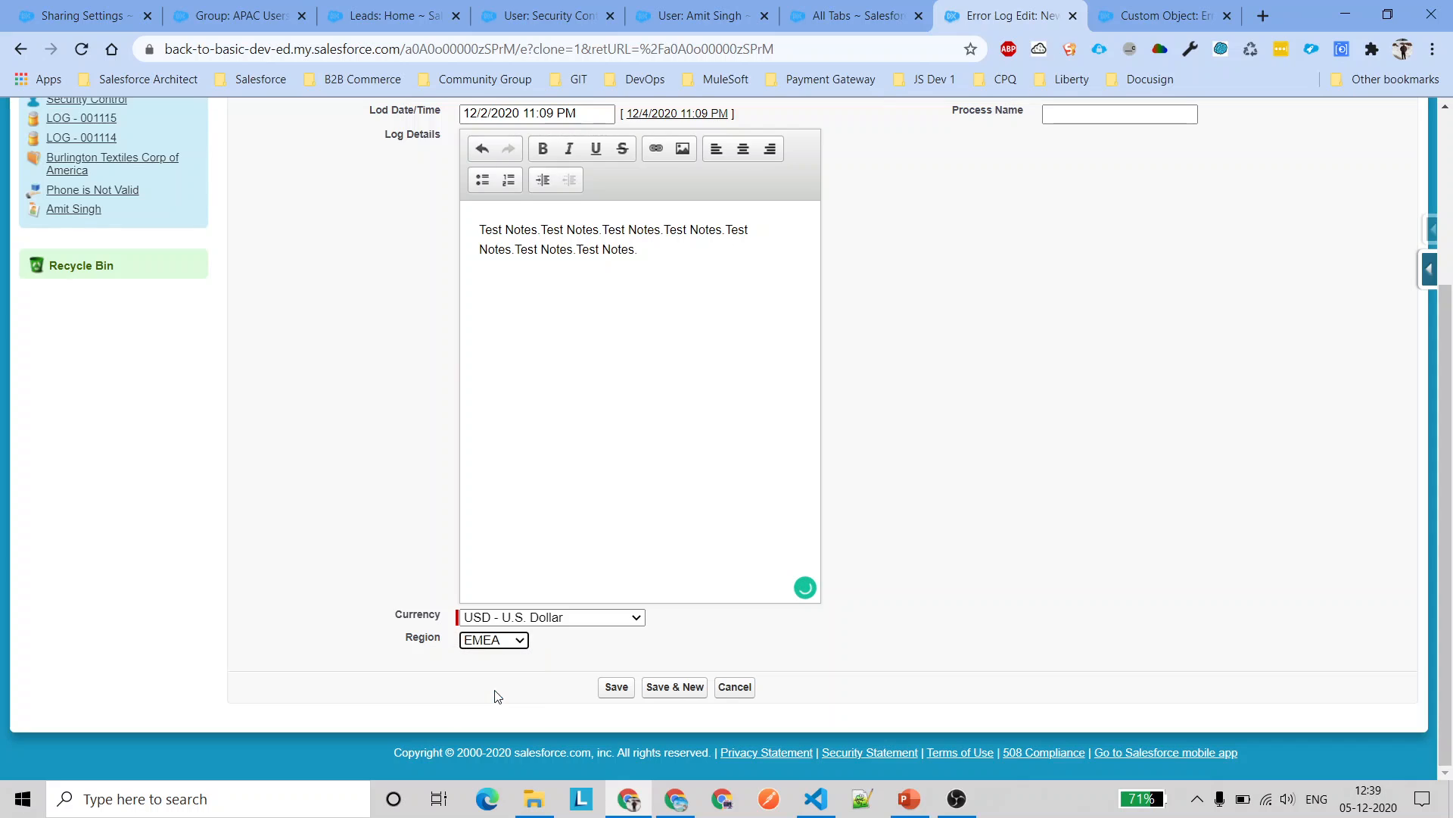
{"action": "left_click", "coordinate": [617, 687]}
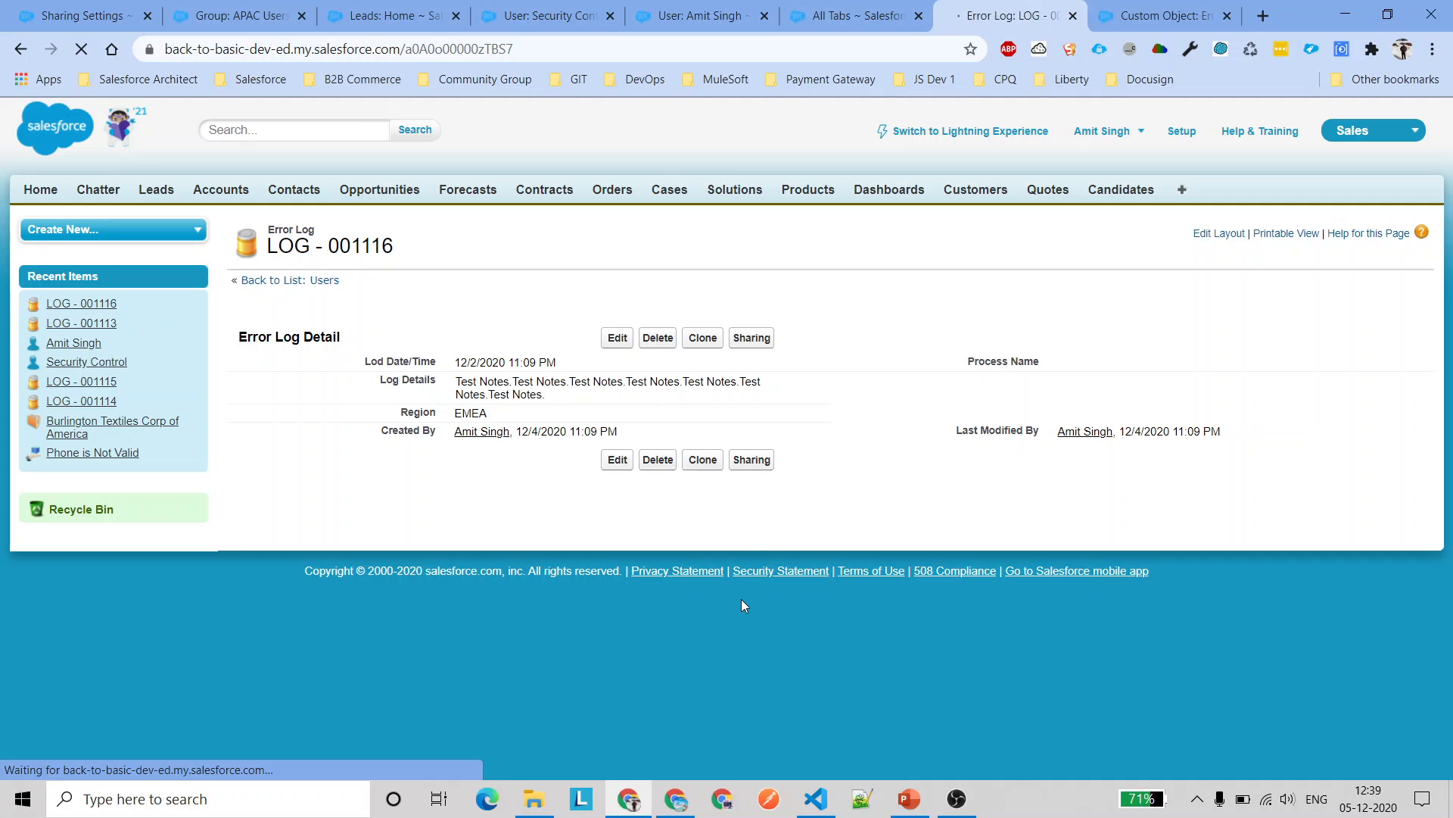
Check which Error Log records the Security Control user's session lists, and return to the administrator's session
{"action": "mouse_move", "coordinate": [676, 799]}
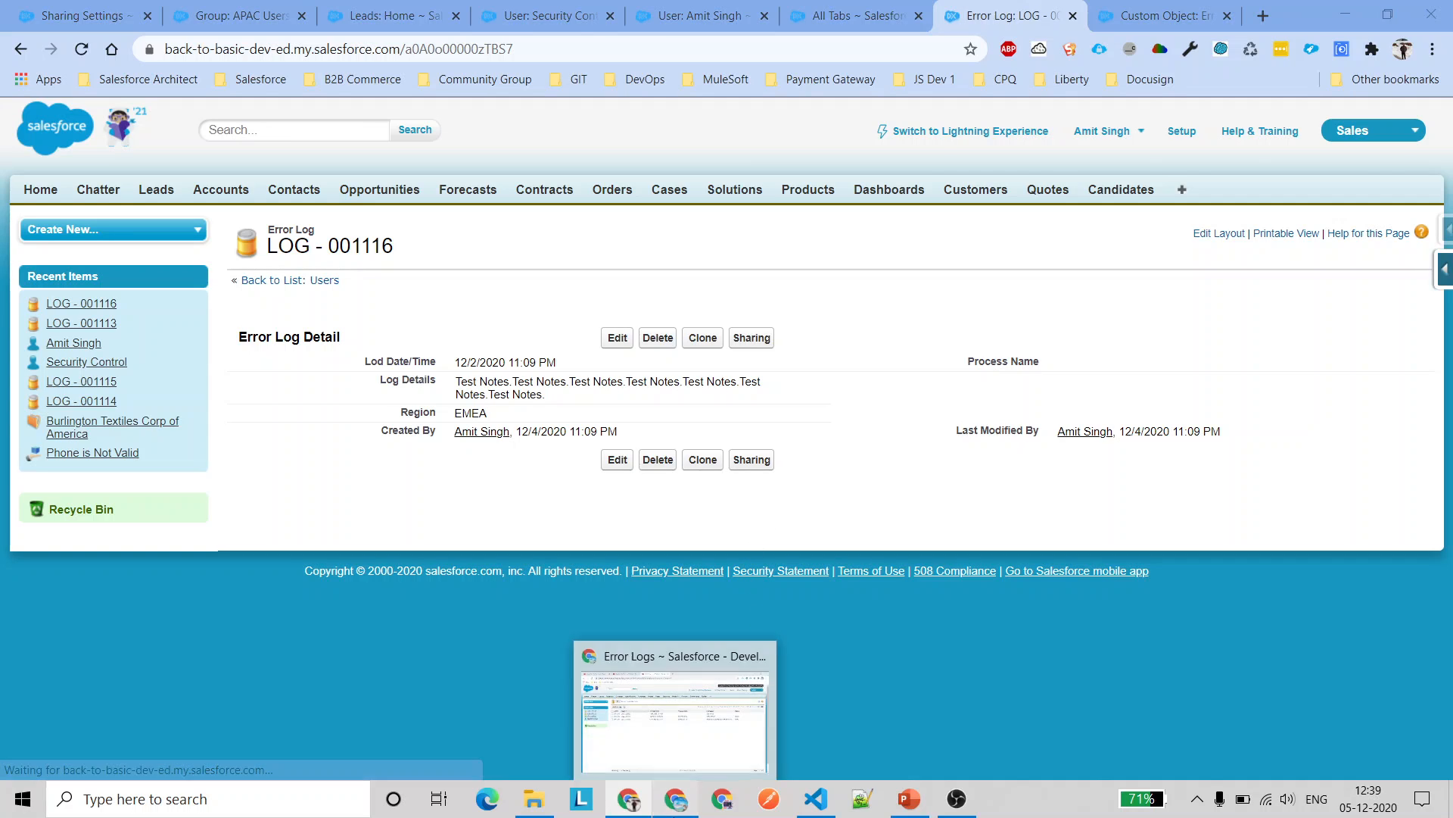
{"action": "left_click", "coordinate": [676, 719]}
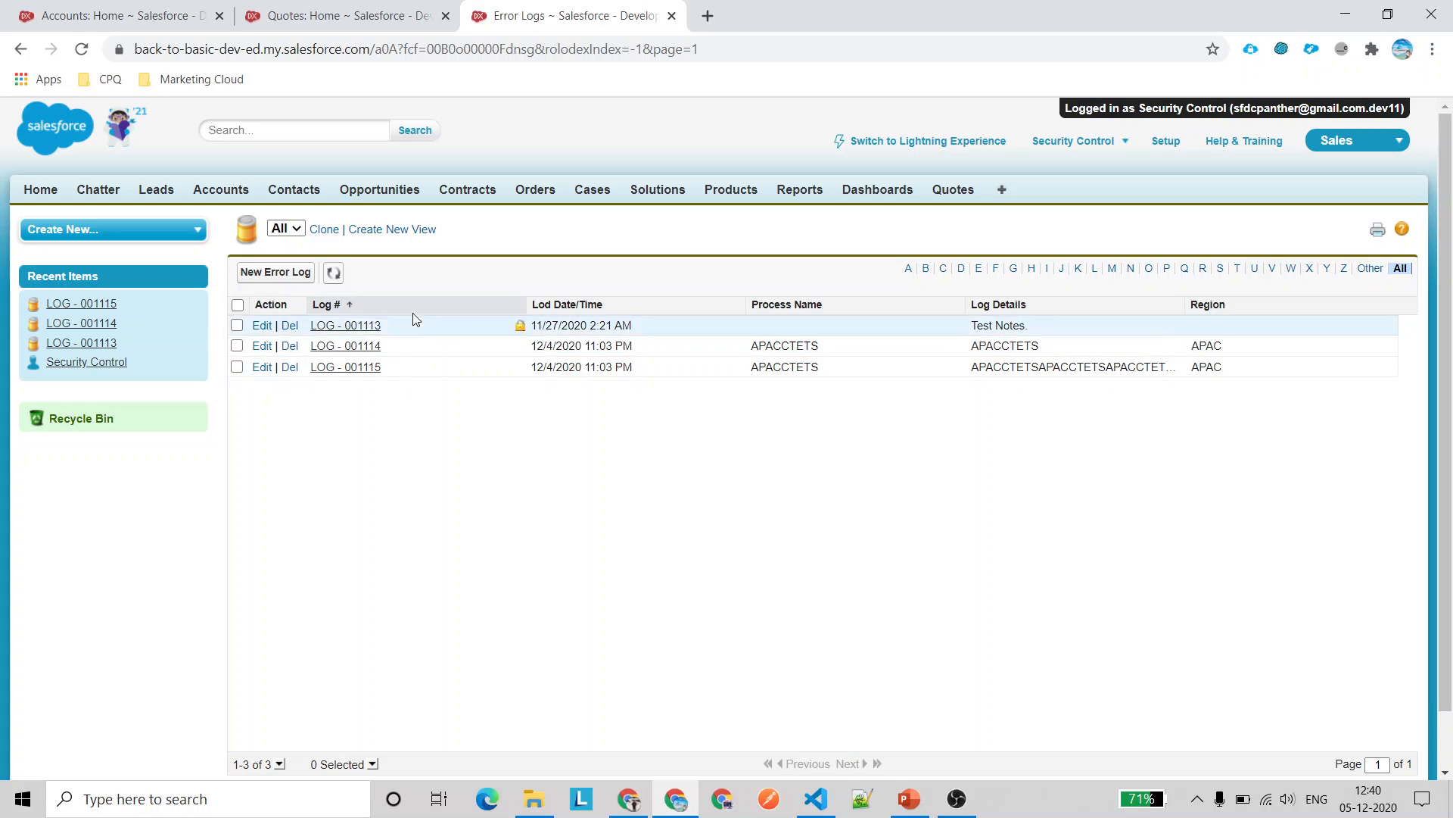
{"action": "key", "text": "alt+Tab"}
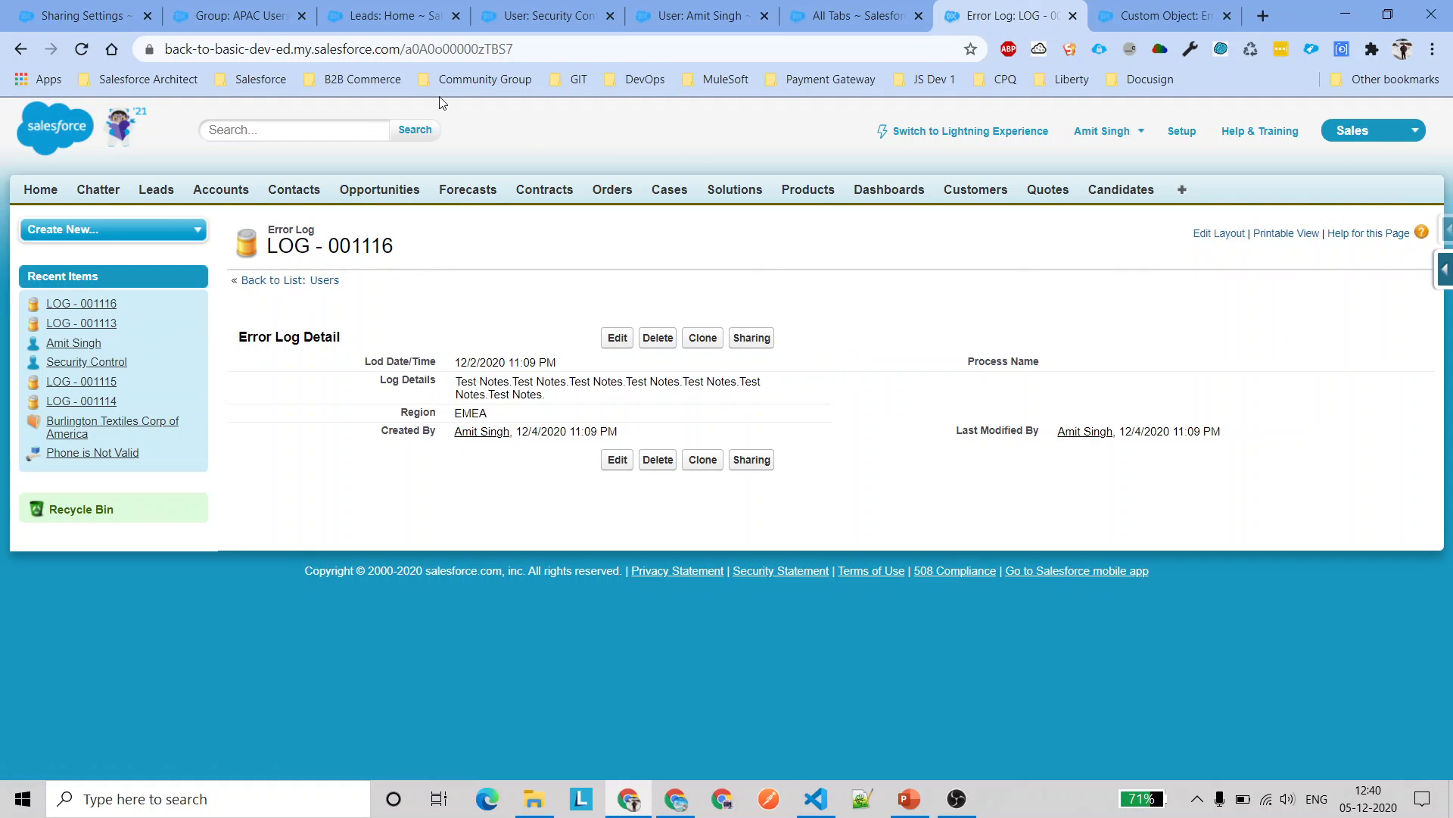
Go to the Error Logs home page from the new record and display the All list view
{"action": "left_click_drag", "start_coordinate": [442, 48], "coordinate": [683, 55]}
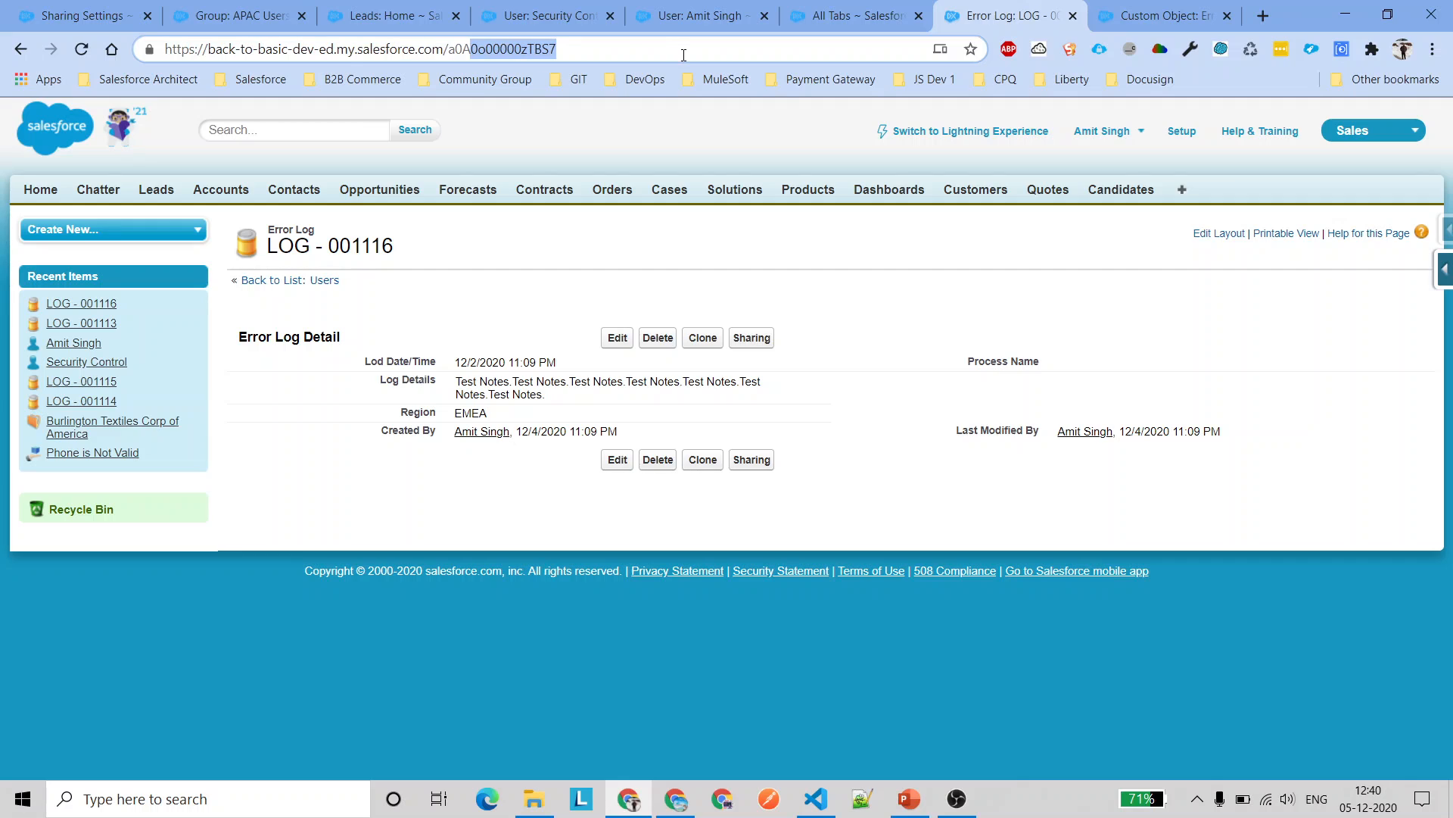
{"action": "type", "text": "/o"}
{"action": "key", "text": "Return"}
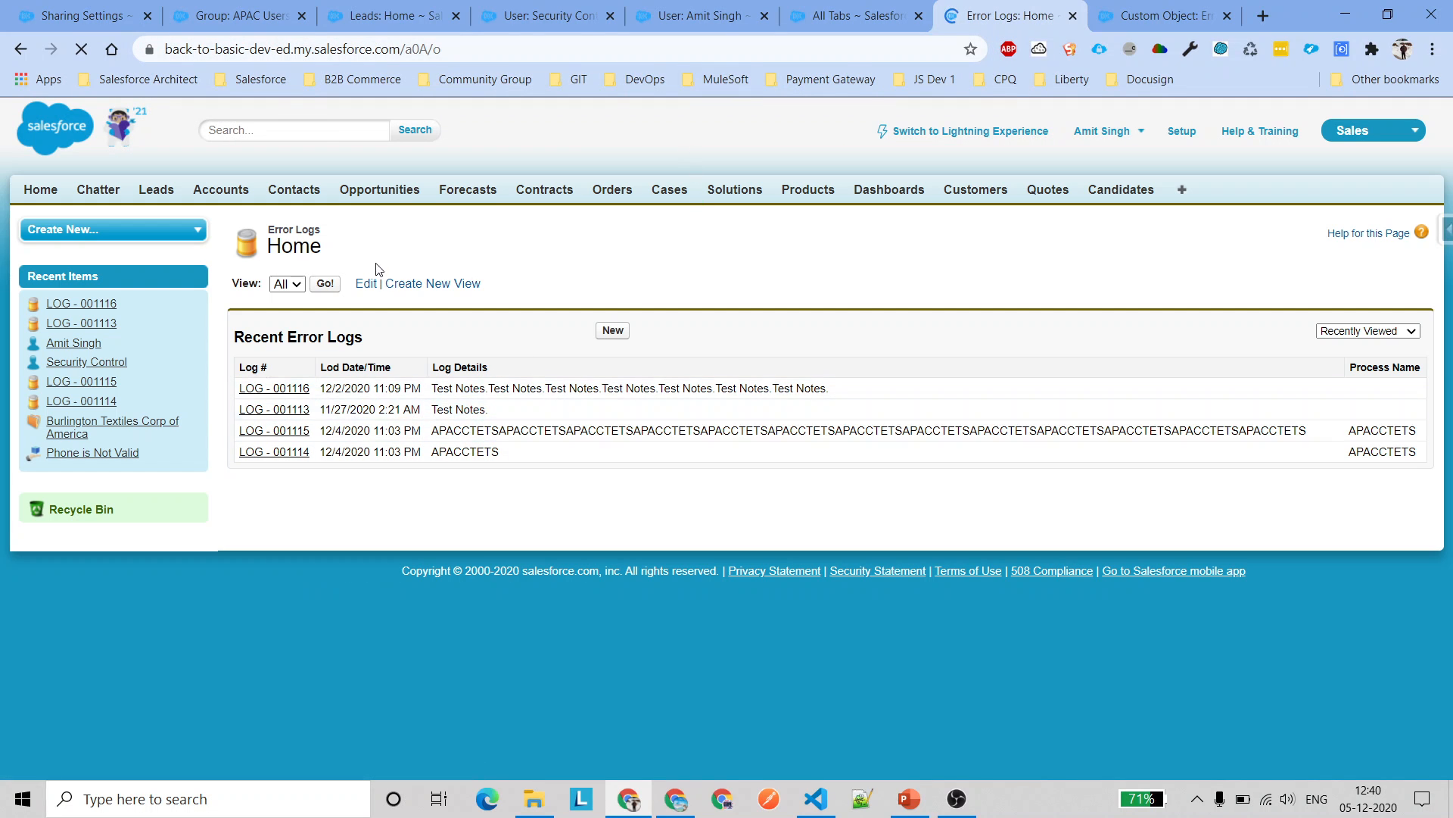
{"action": "left_click", "coordinate": [324, 283]}
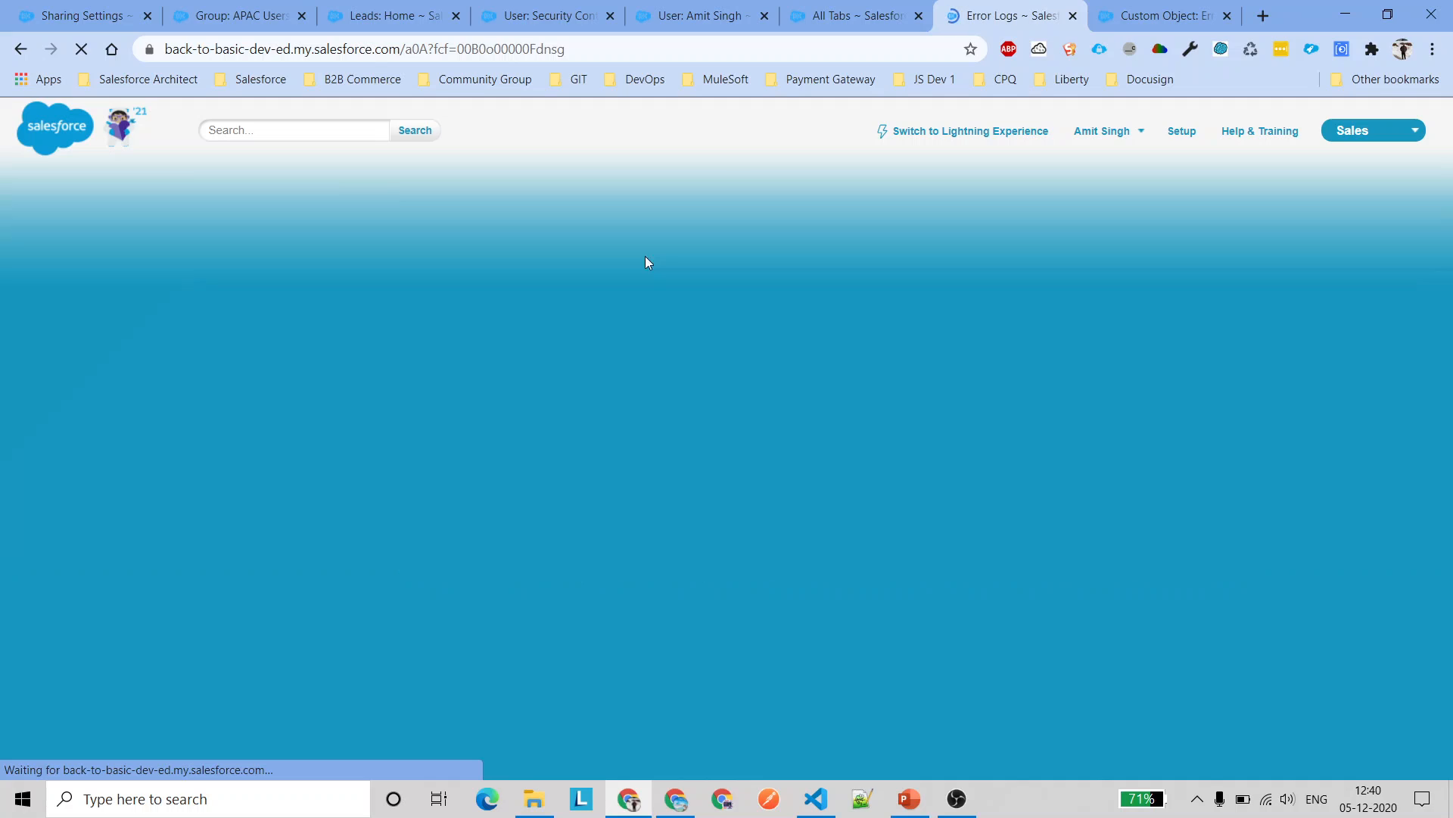
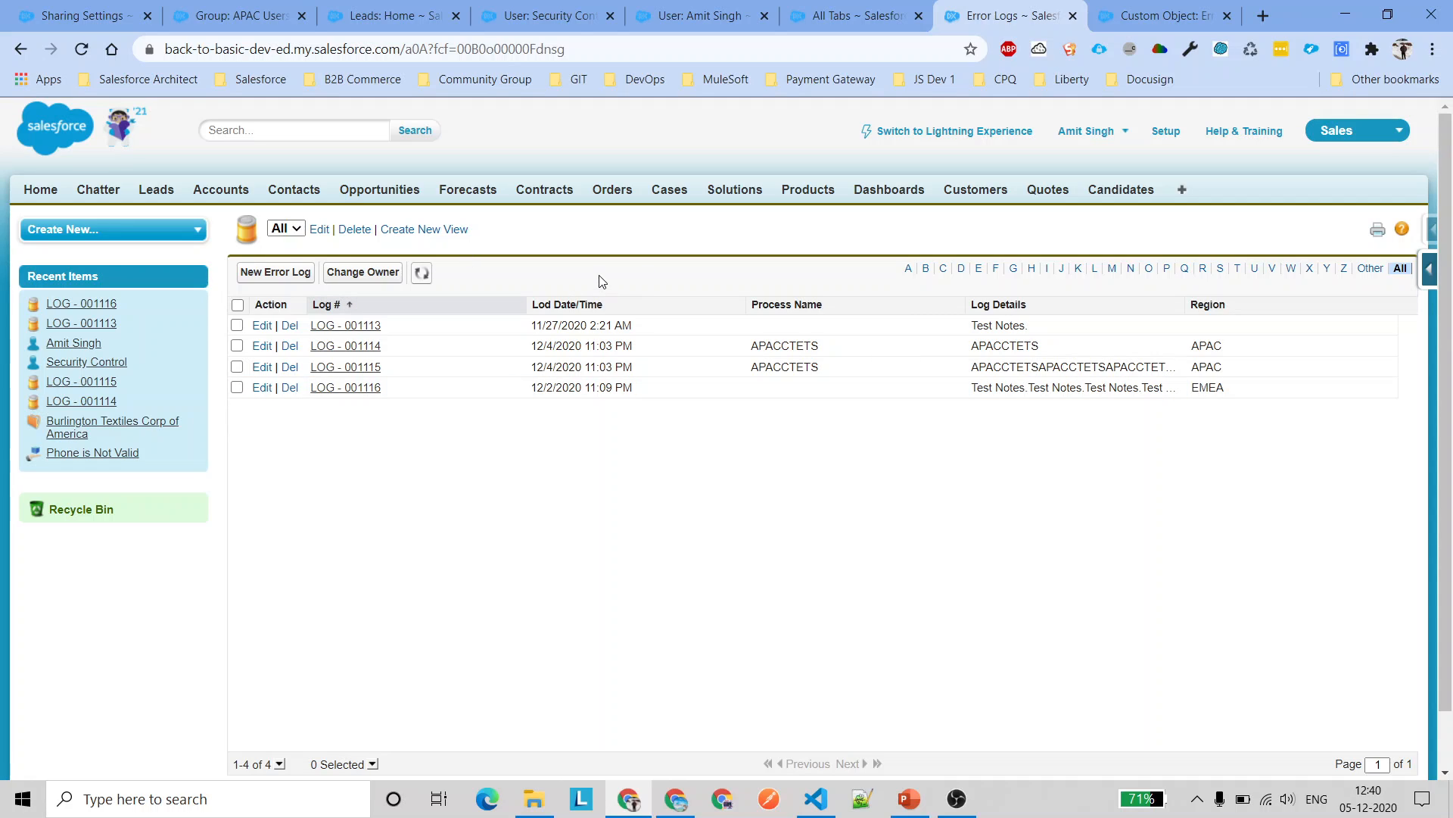
Go to the Public Groups setup page and start a new group labelled "Simple Role" with group name Simple_Role
{"action": "left_click", "coordinate": [228, 8]}
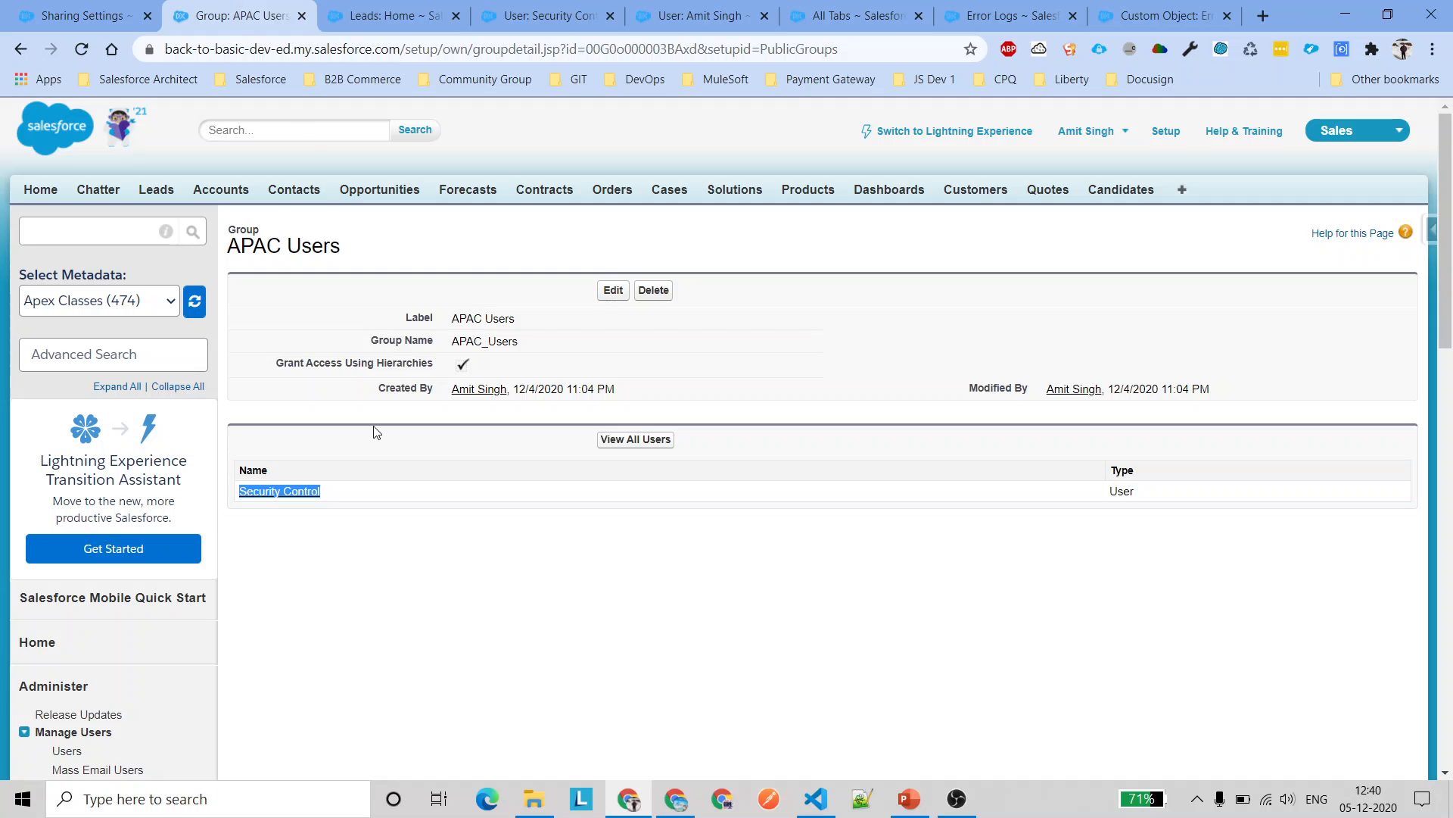
{"action": "scroll", "coordinate": [265, 460], "scroll_direction": "down", "scroll_amount": 7}
{"action": "left_click", "coordinate": [91, 319]}
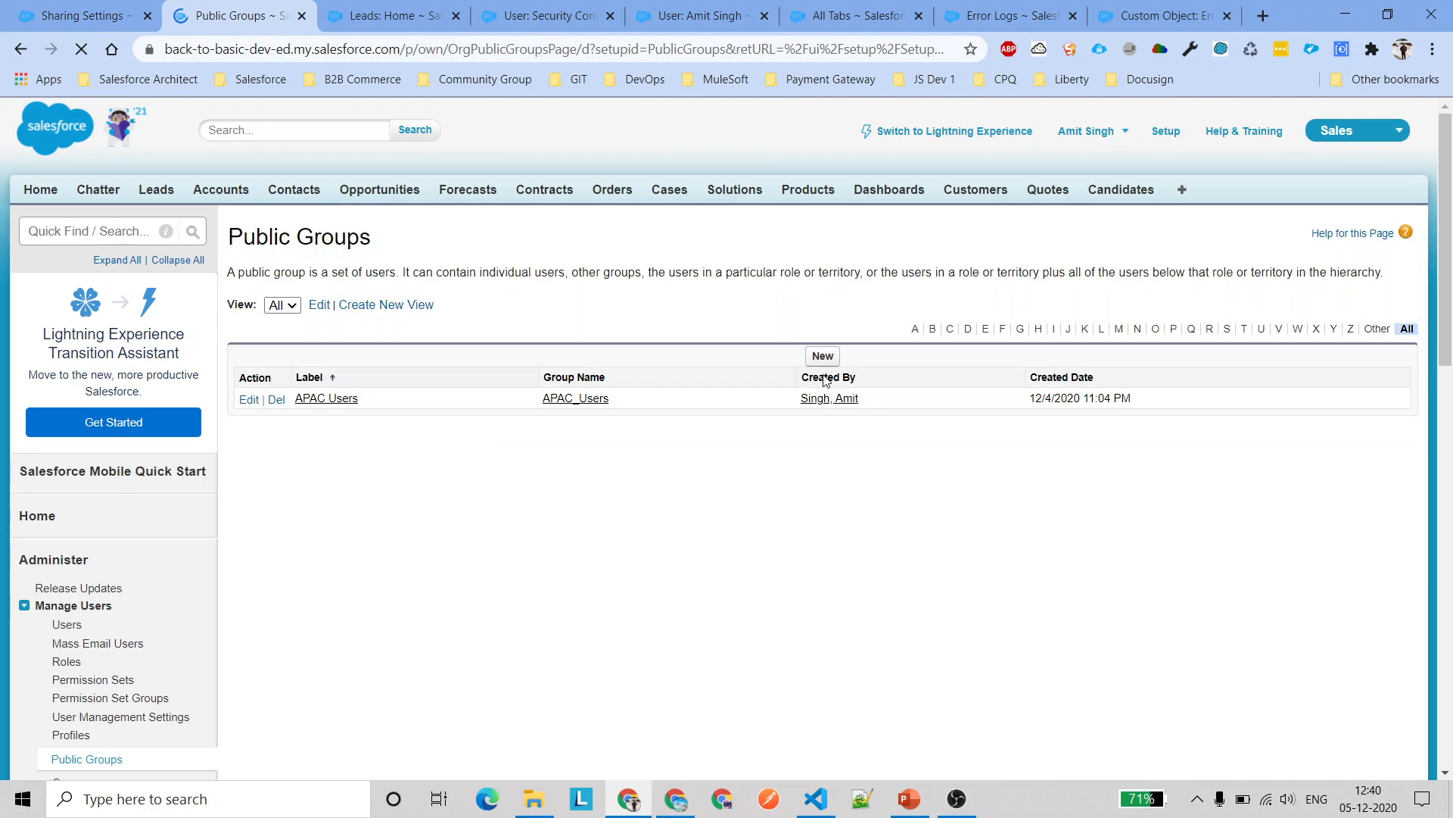
{"action": "left_click", "coordinate": [823, 356]}
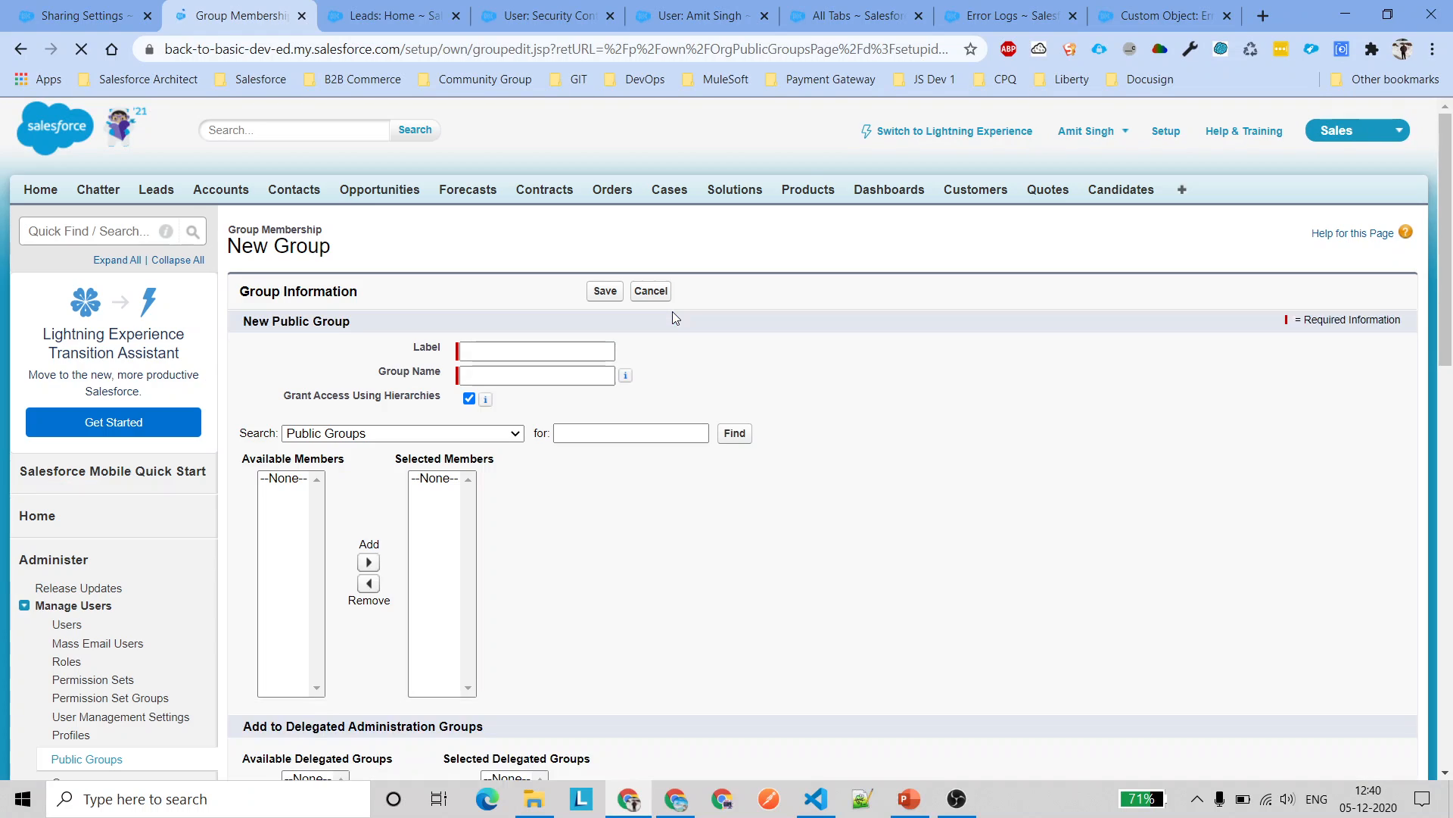
{"action": "left_click", "coordinate": [531, 349]}
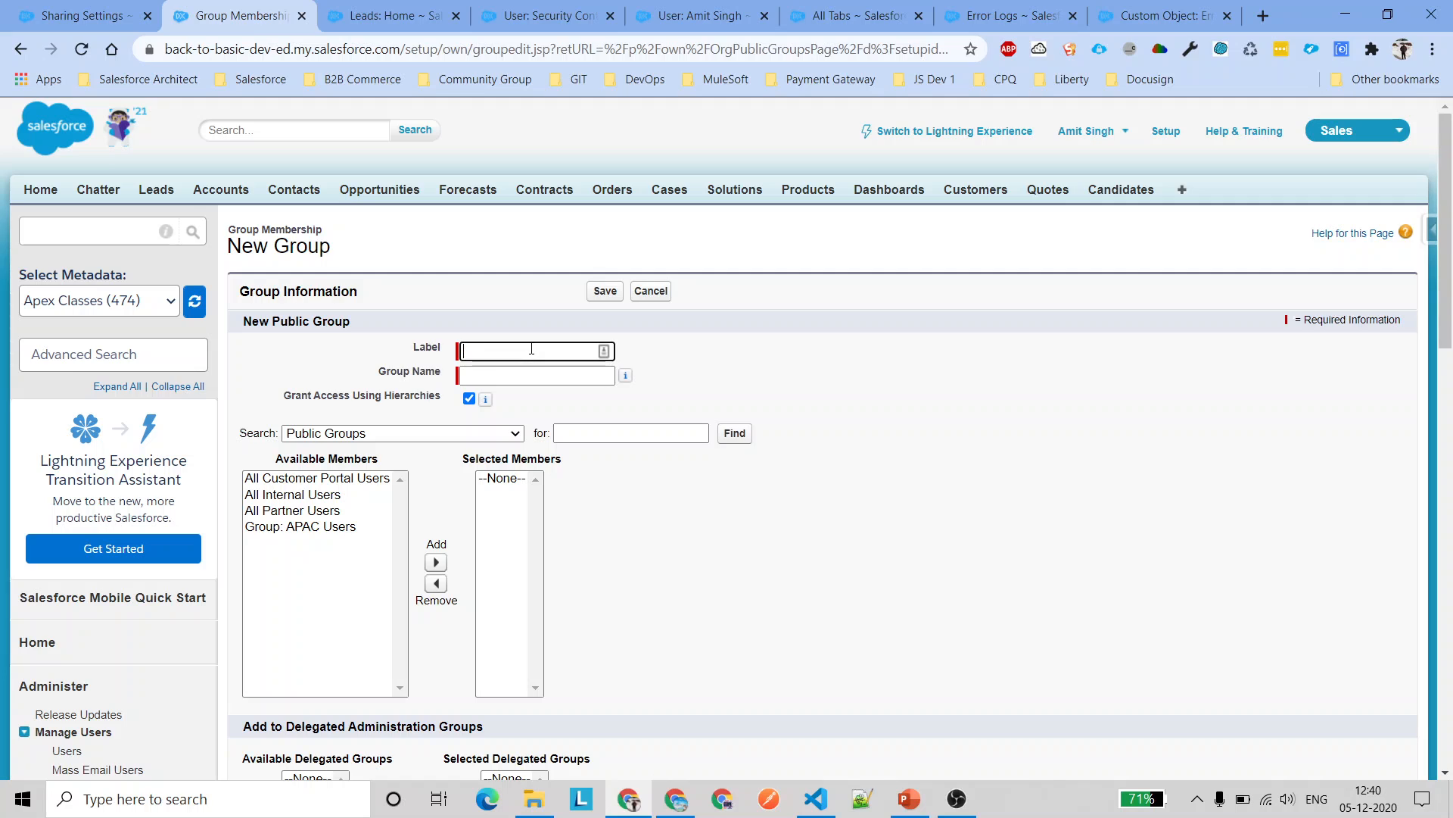
{"action": "type", "text": "Simple Role"}
{"action": "key", "text": "Tab"}
Add the Security Control user as a member of the Simple Role group and save the group
{"action": "left_click", "coordinate": [383, 436]}
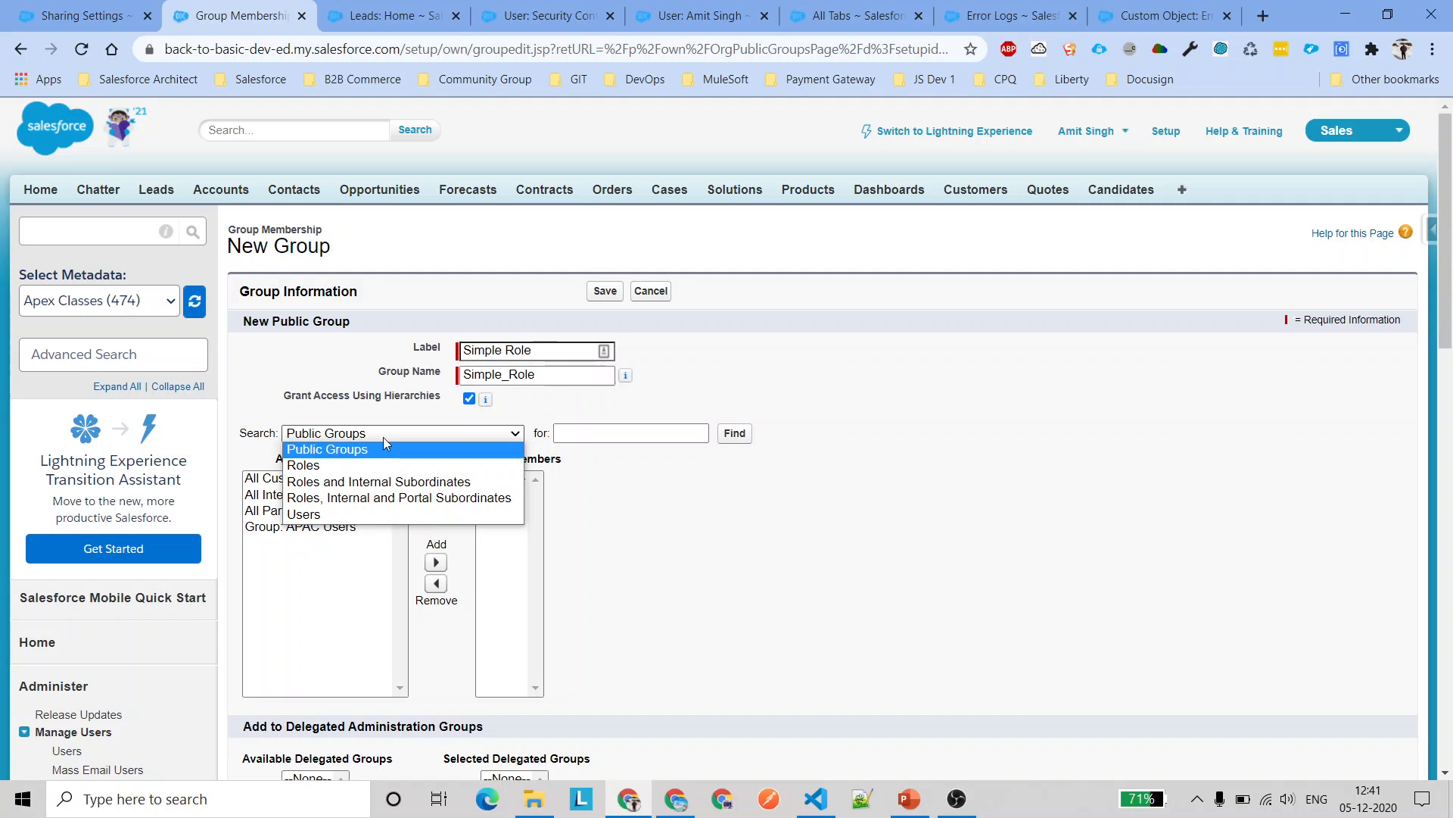
{"action": "left_click", "coordinate": [303, 514]}
{"action": "left_click", "coordinate": [305, 511]}
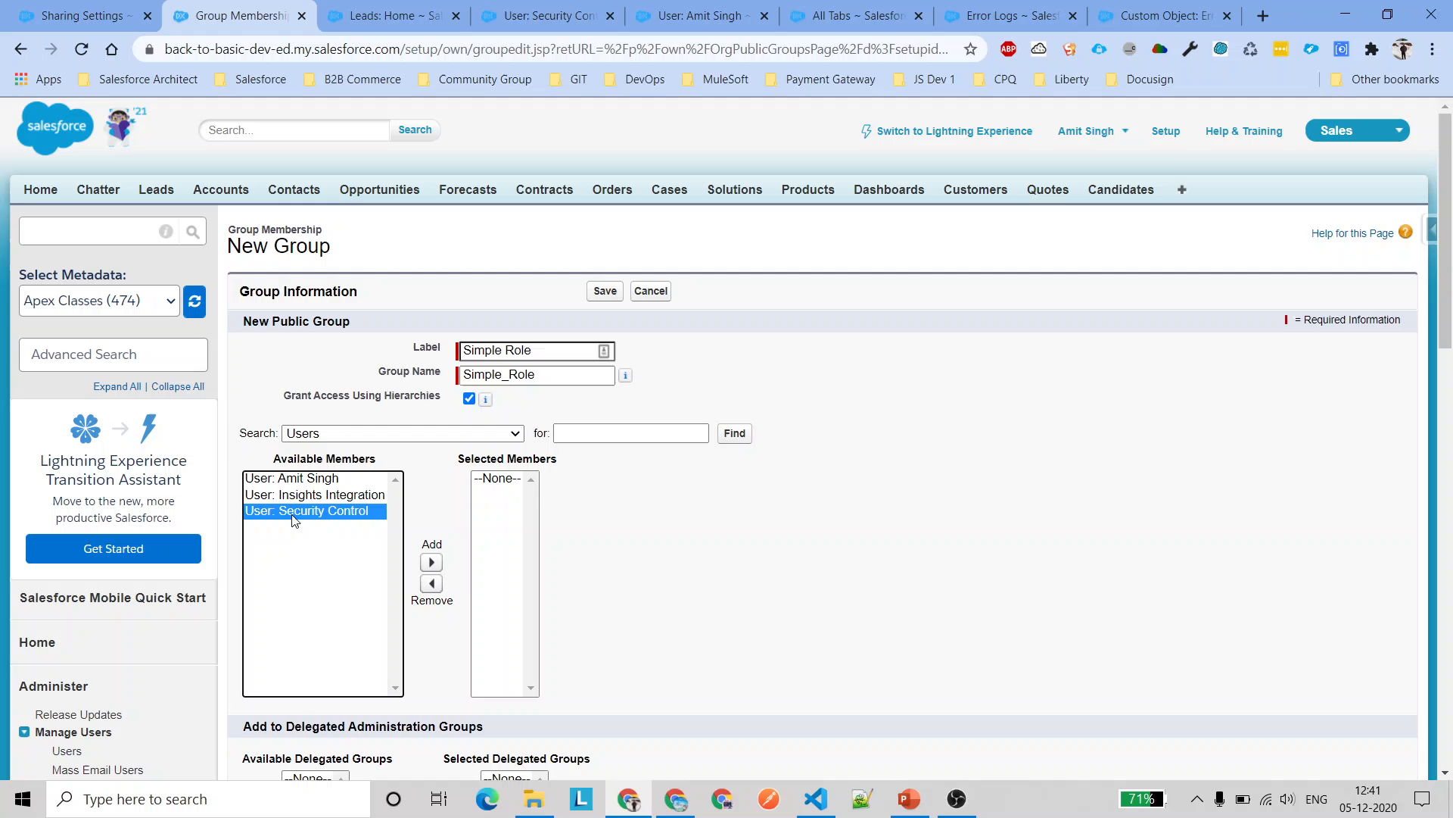
{"action": "left_click", "coordinate": [431, 561]}
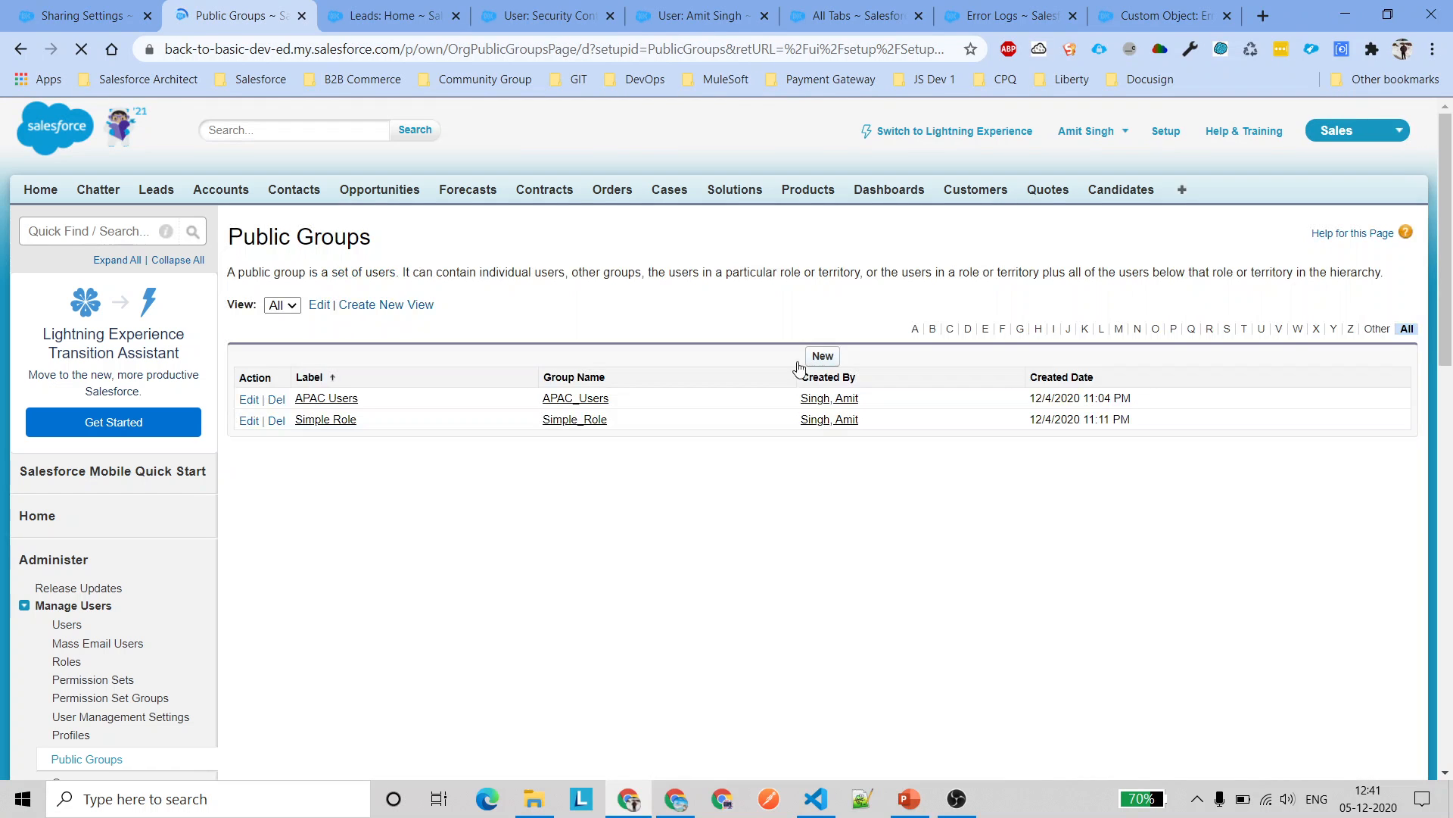
Review the APAC criterion in the Error Log sharing settings and start a new sharing rule labelled "CEO Records"
{"action": "key", "text": "ctrl+shift+Tab"}
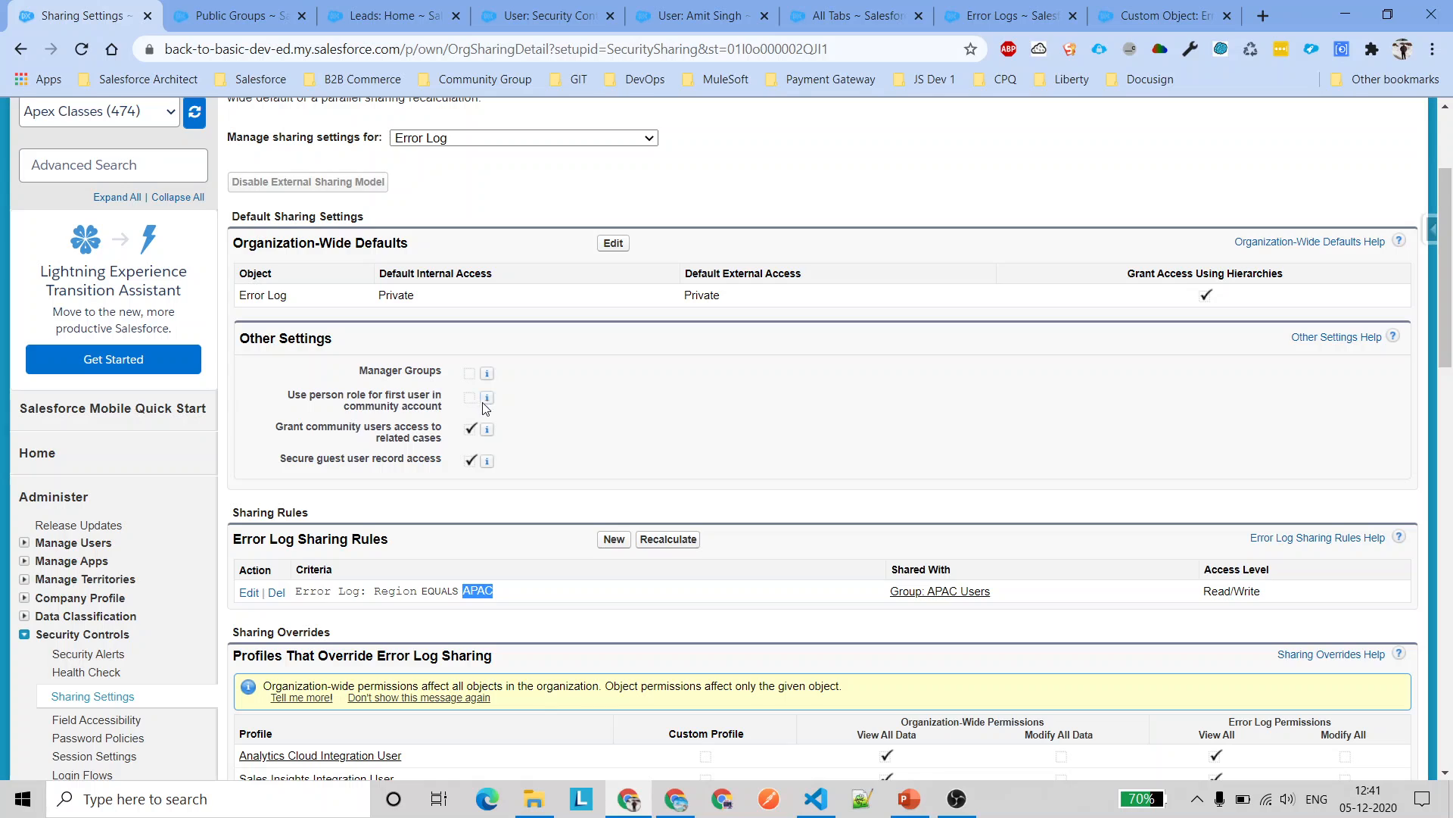
{"action": "left_click_drag", "start_coordinate": [561, 598], "coordinate": [293, 587]}
{"action": "left_click", "coordinate": [477, 542]}
{"action": "left_click_drag", "start_coordinate": [513, 592], "coordinate": [454, 586]}
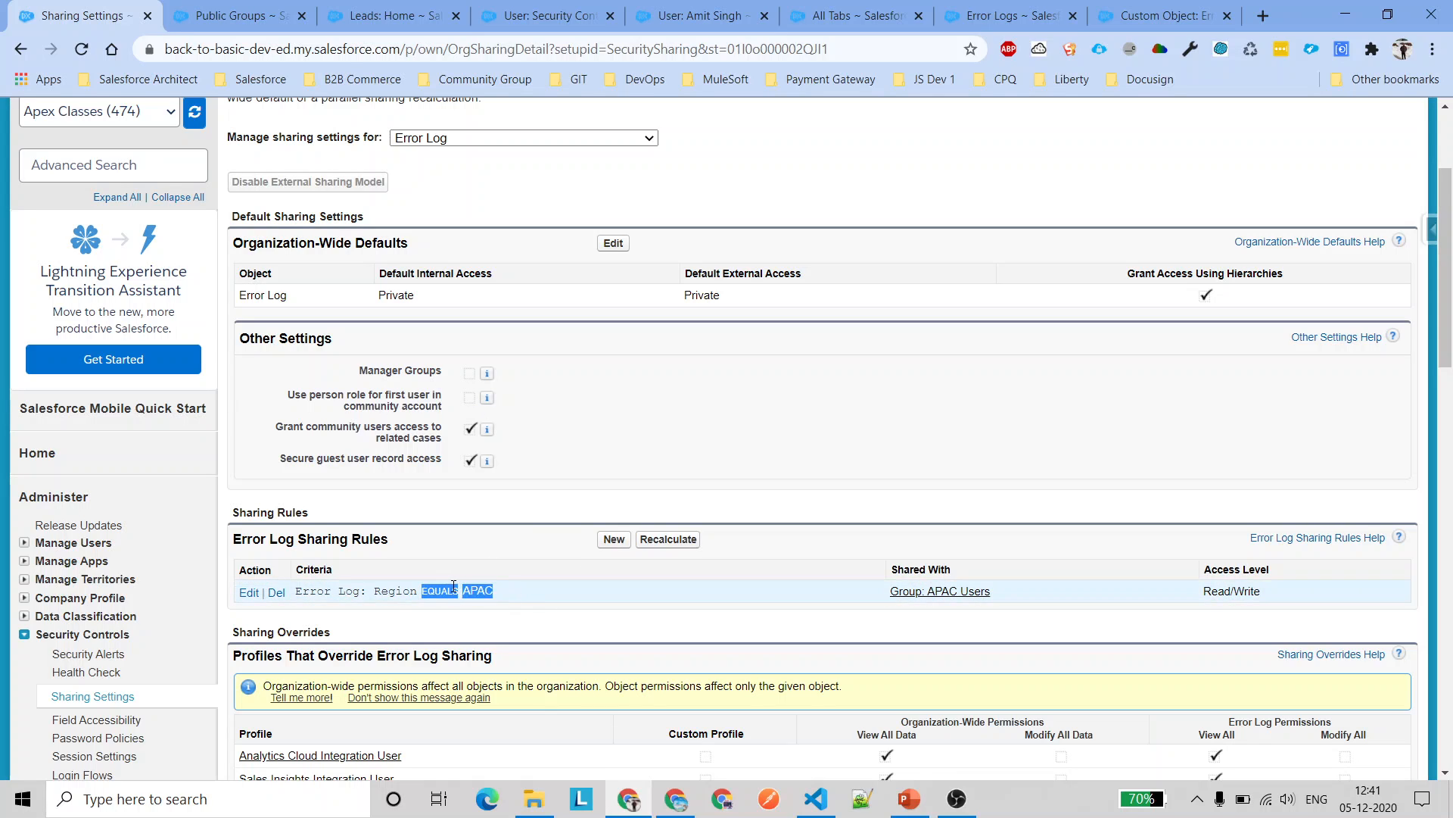
{"action": "left_click", "coordinate": [613, 540]}
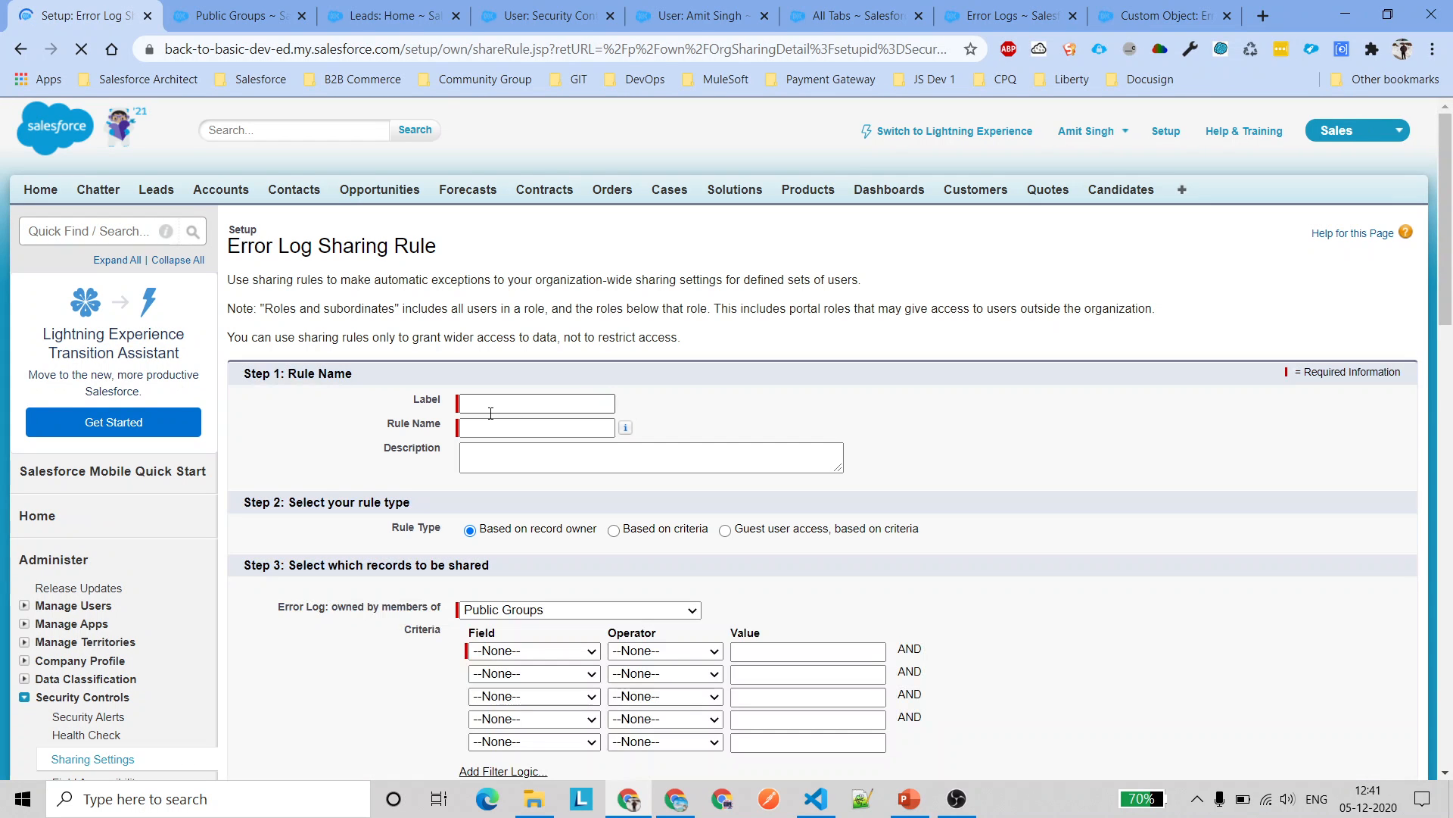
{"action": "left_click", "coordinate": [492, 411]}
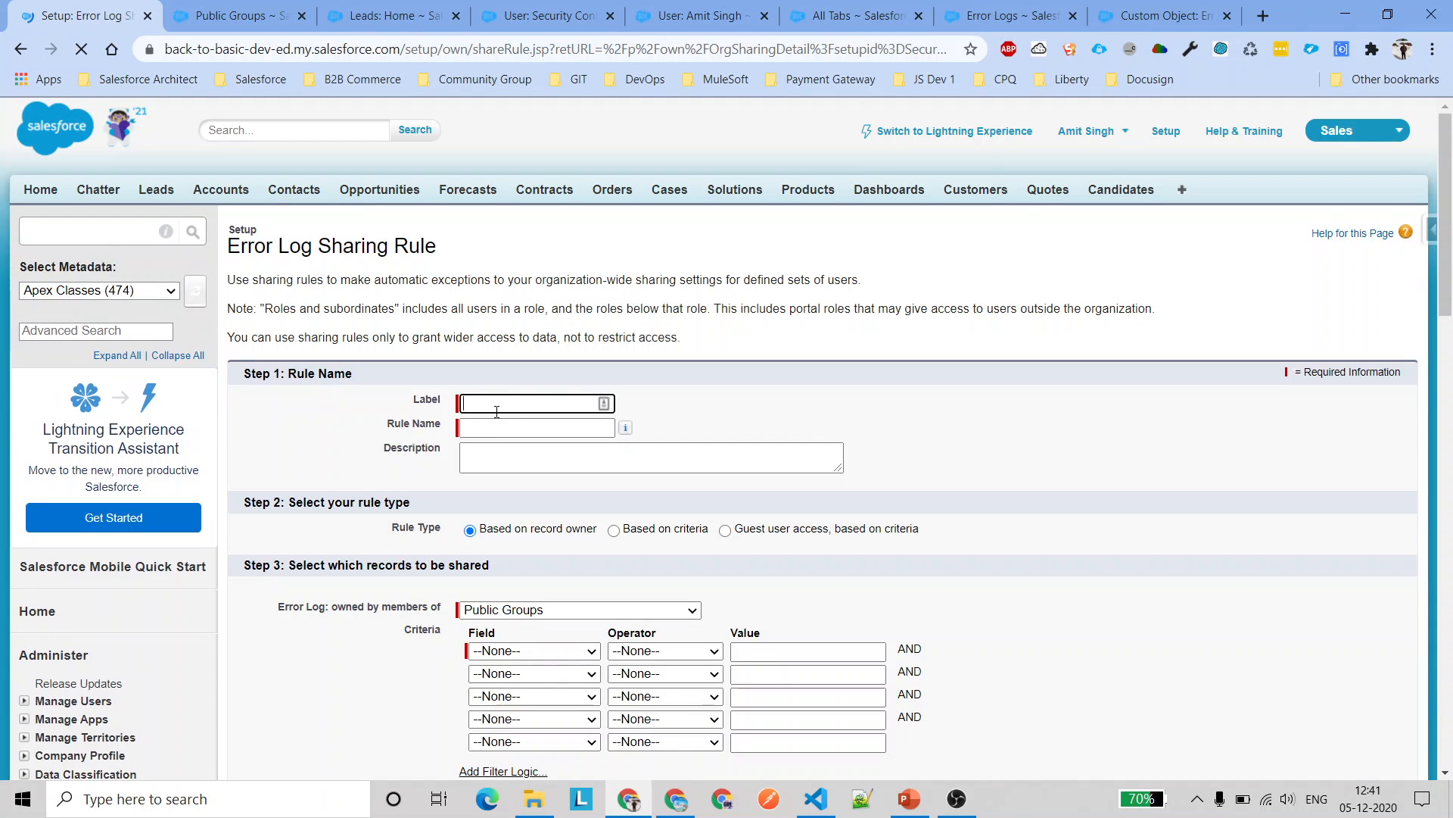
{"action": "type", "text": "S"}
{"action": "type", "text": "CE"}
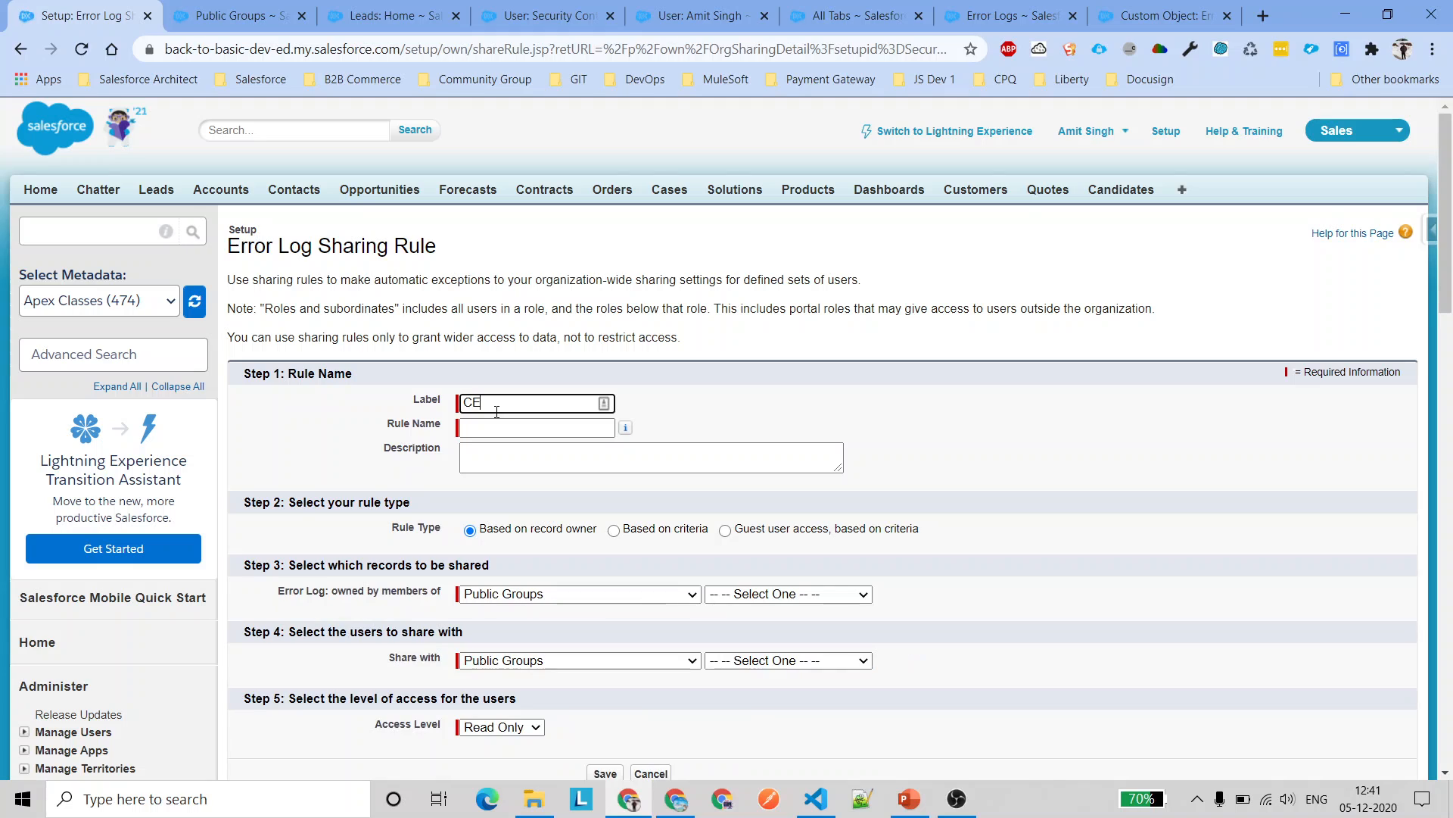
{"action": "type", "text": "O Records"}
{"action": "key", "text": "Tab"}
{"action": "key", "text": "Tab"}
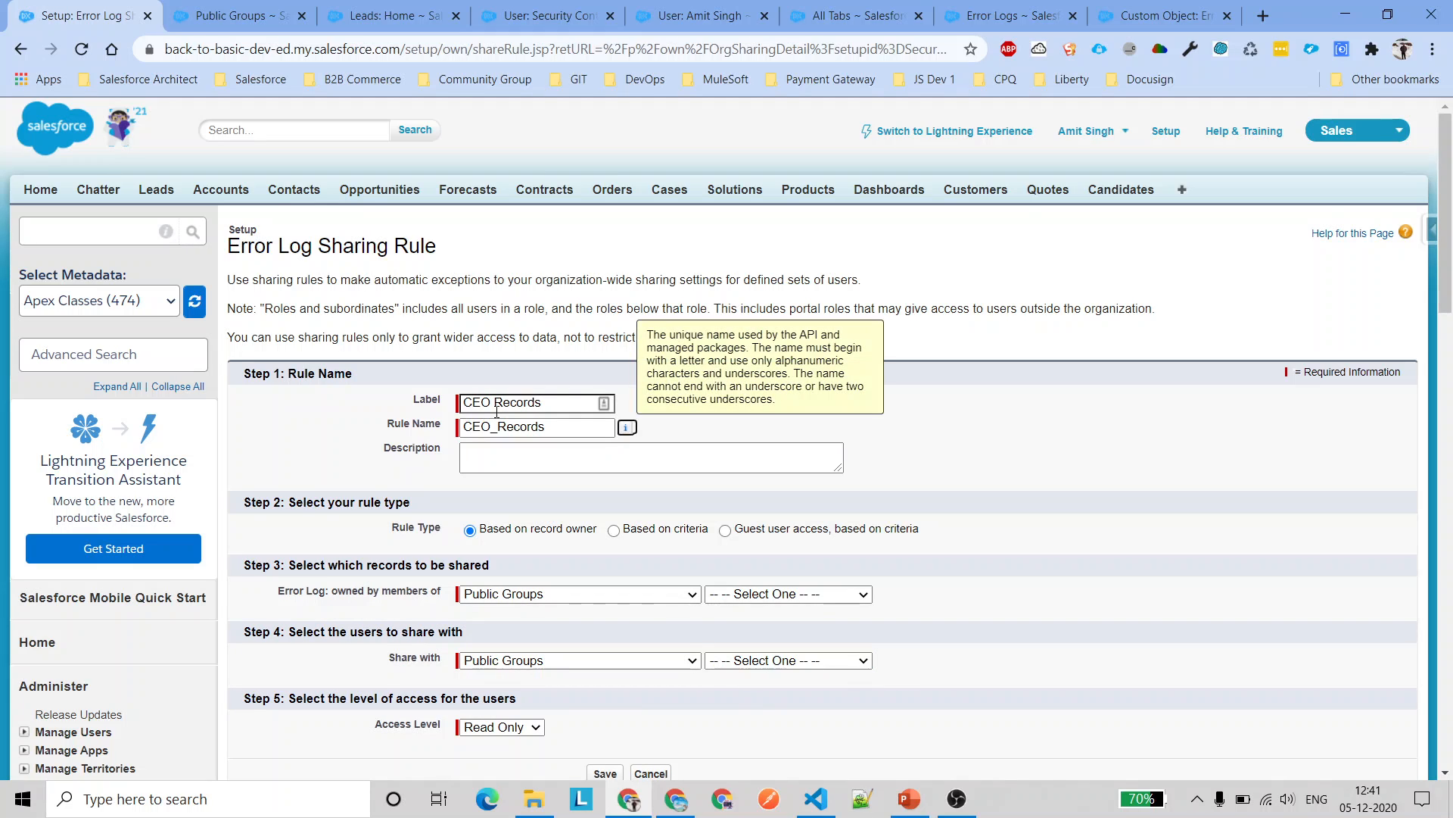
Enter the rule description "Share CEO records with the Below ROles (SVP)"
{"action": "left_click", "coordinate": [538, 463]}
{"action": "type", "text": "Share "}
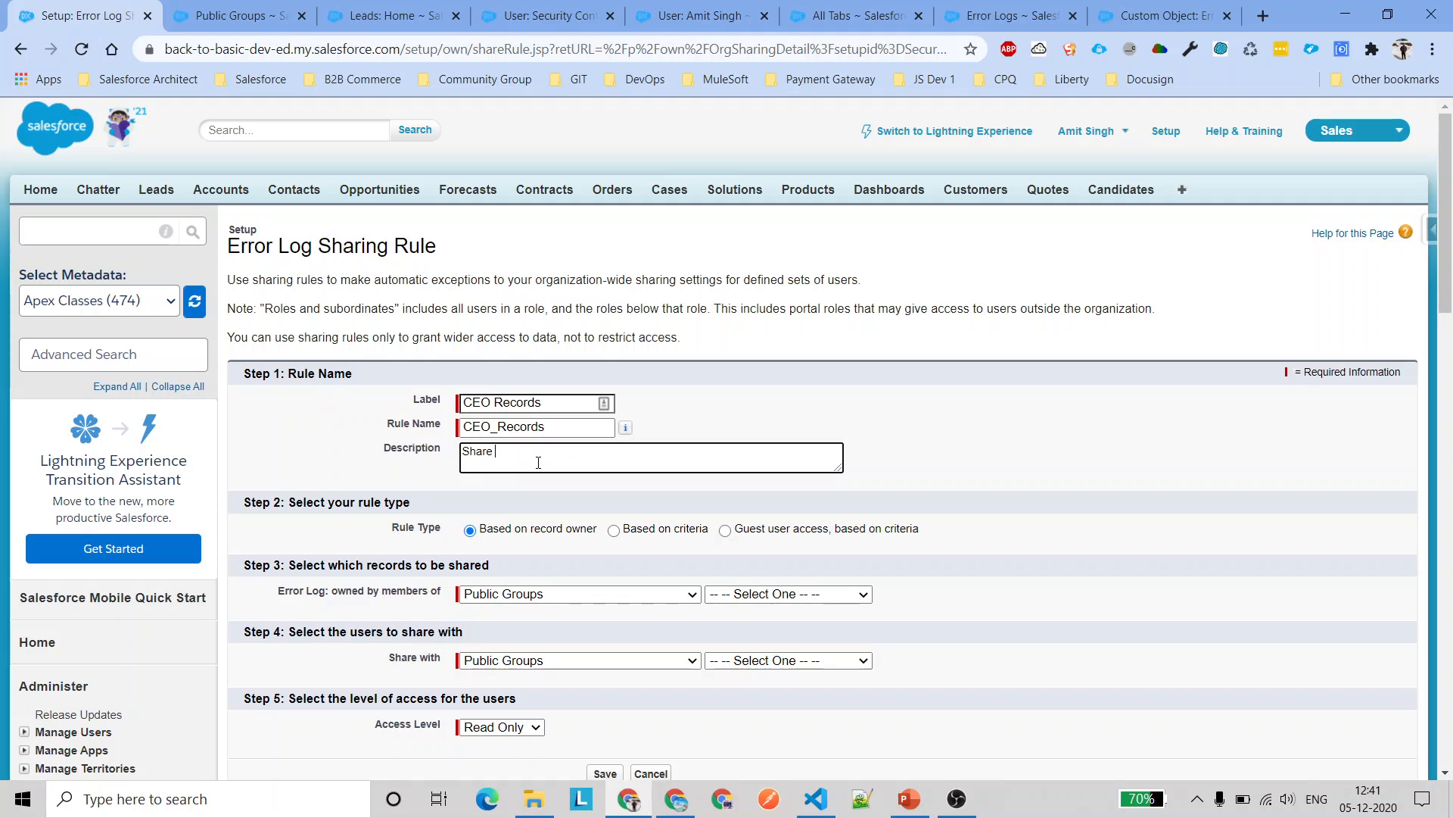
{"action": "type", "text": "CEO records with the Below ROles ("}
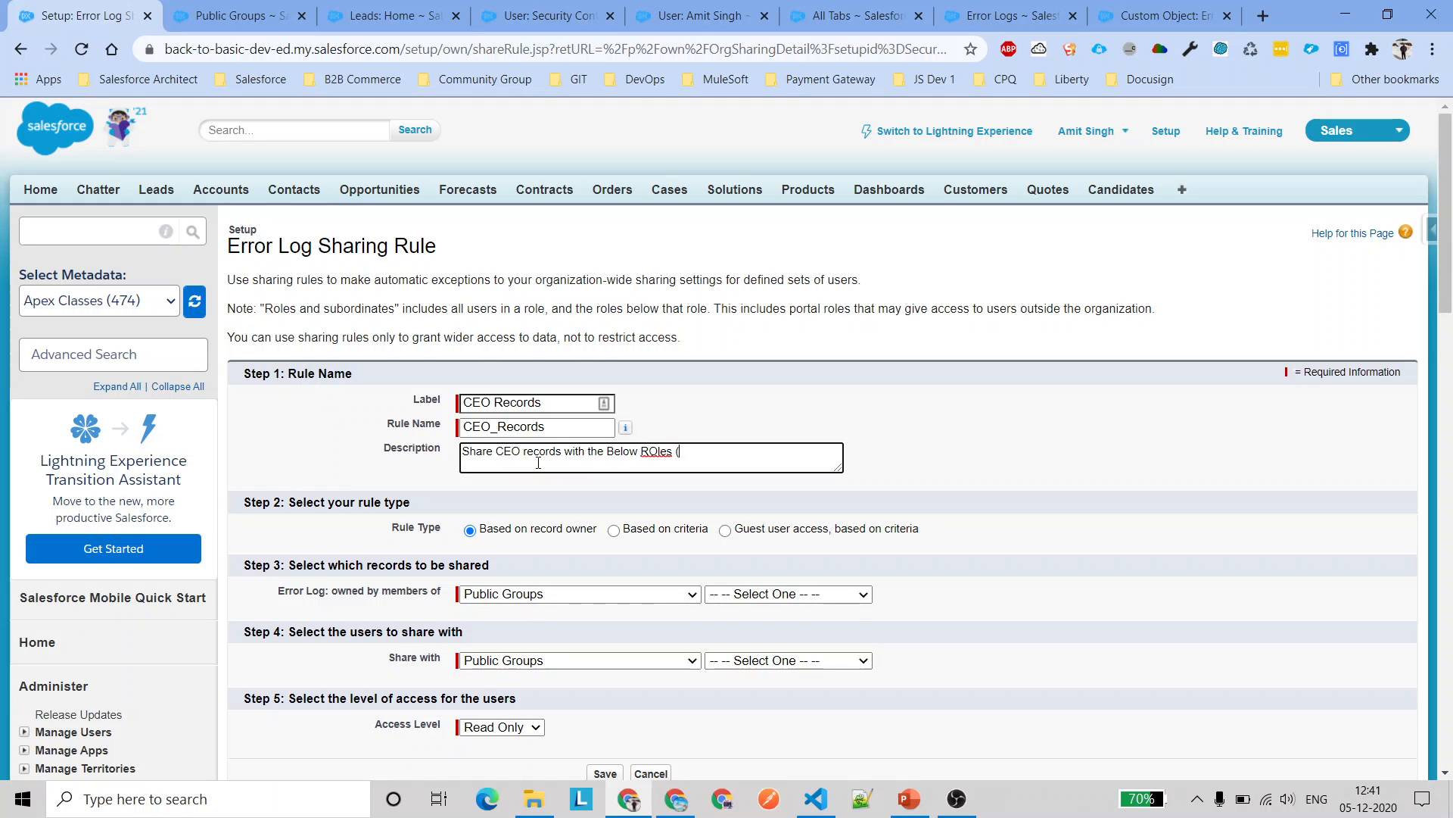
{"action": "type", "text": ")"}
Copy the role name "Customer Support, International" from the Security Control user's detail page and return to the sharing rule form
{"action": "left_click", "coordinate": [693, 15]}
{"action": "left_click", "coordinate": [580, 6]}
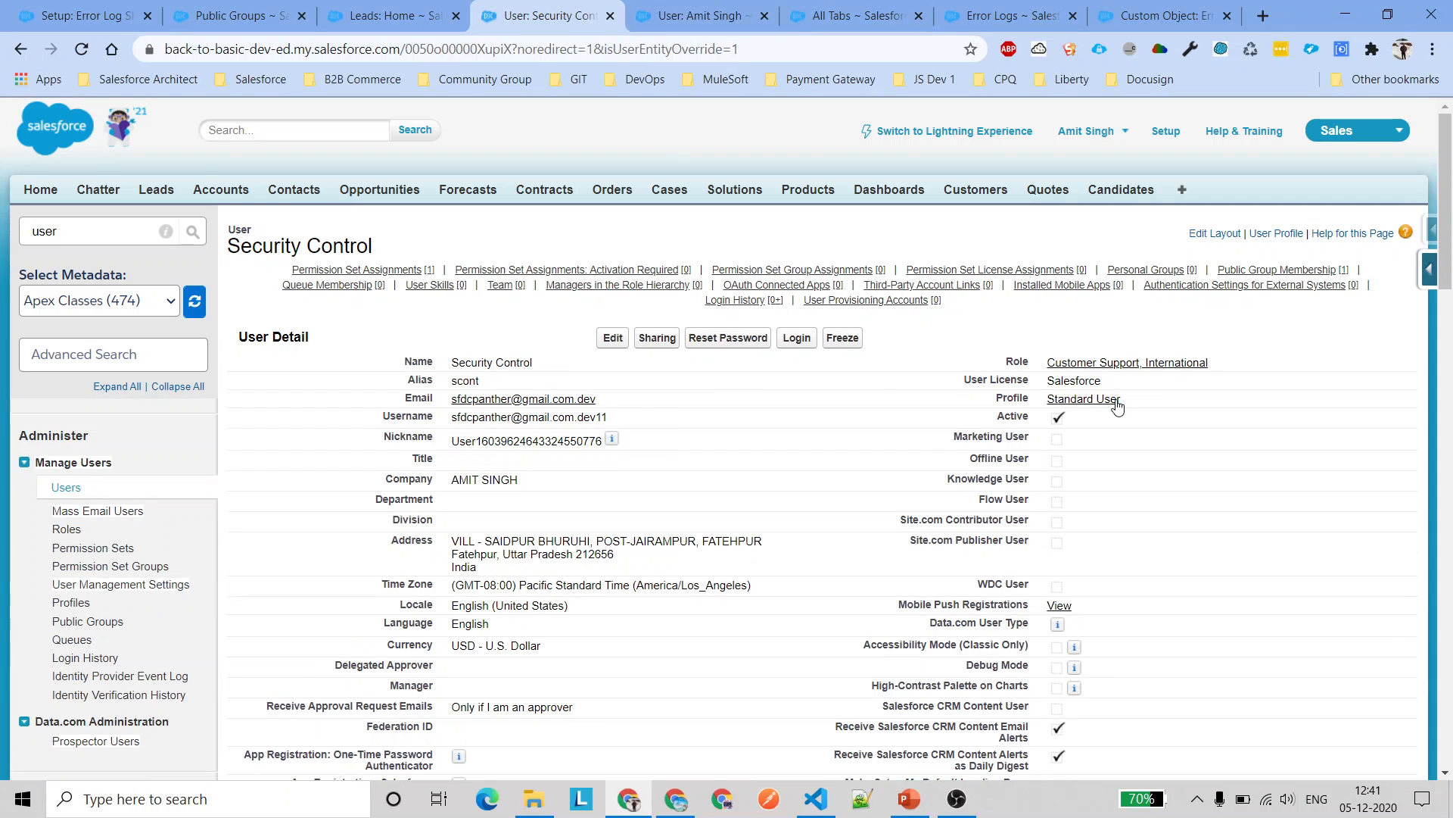
{"action": "triple_click", "coordinate": [1258, 366]}
{"action": "key", "text": "ctrl+c"}
{"action": "key", "text": "ctrl+shift+Tab"}
{"action": "key", "text": "ctrl+shift+Tab"}
{"action": "key", "text": "ctrl+shift+Tab"}
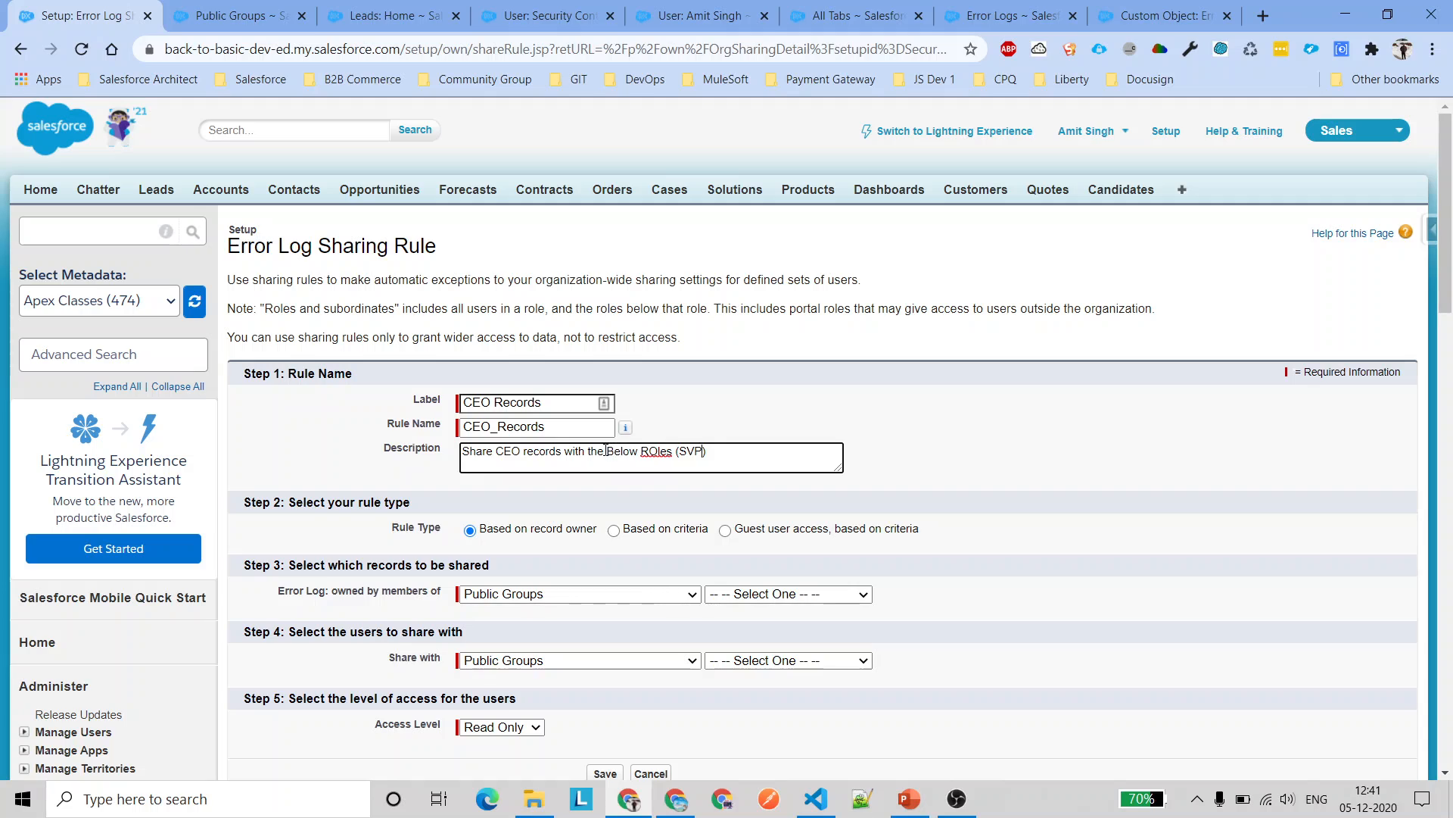
Replace the end of the description so it reads: Share CEO records with the "Customer Support, International" Role
{"action": "left_click_drag", "start_coordinate": [604, 452], "coordinate": [708, 452]}
{"action": "key", "text": "BackSpace"}
{"action": "key", "text": "BackSpace"}
{"action": "type", "text": "\""}
{"action": "key", "text": "ctrl+v"}
{"action": "type", "text": "\""}
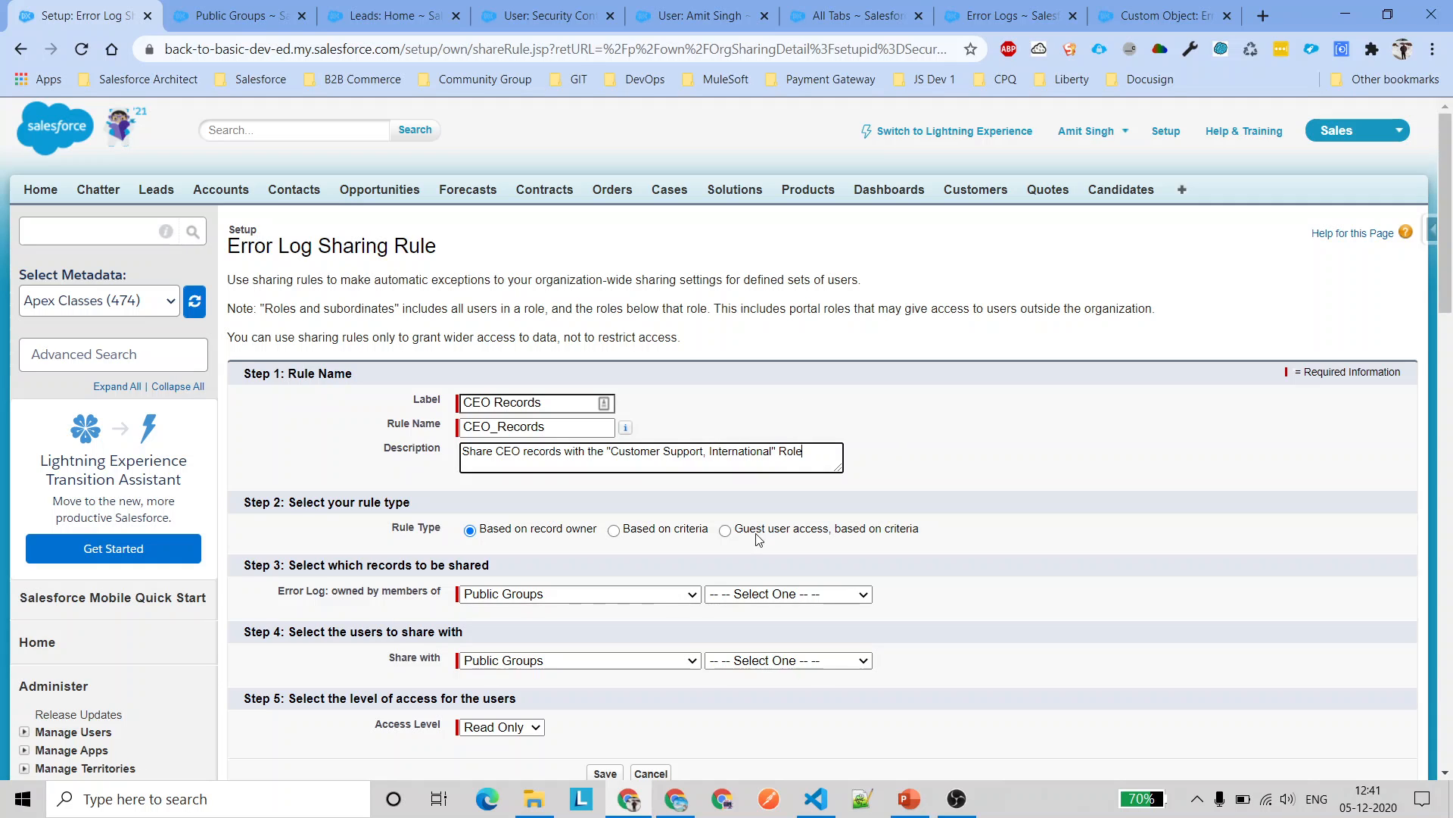
Set the rule to share Error Log records owned by members of the CEO role
{"action": "scroll", "coordinate": [583, 550], "scroll_direction": "down", "scroll_amount": 1}
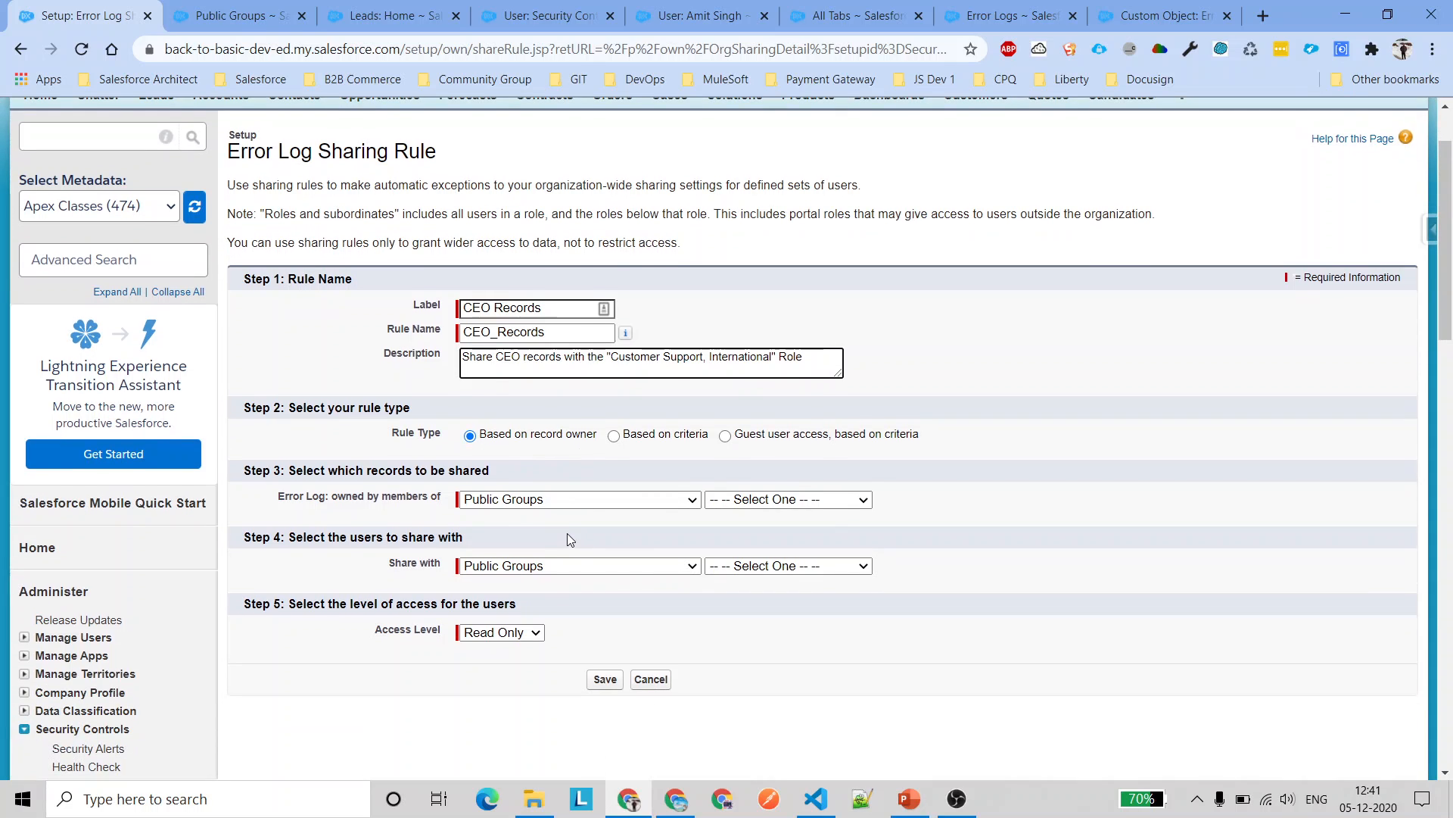
{"action": "left_click", "coordinate": [540, 501]}
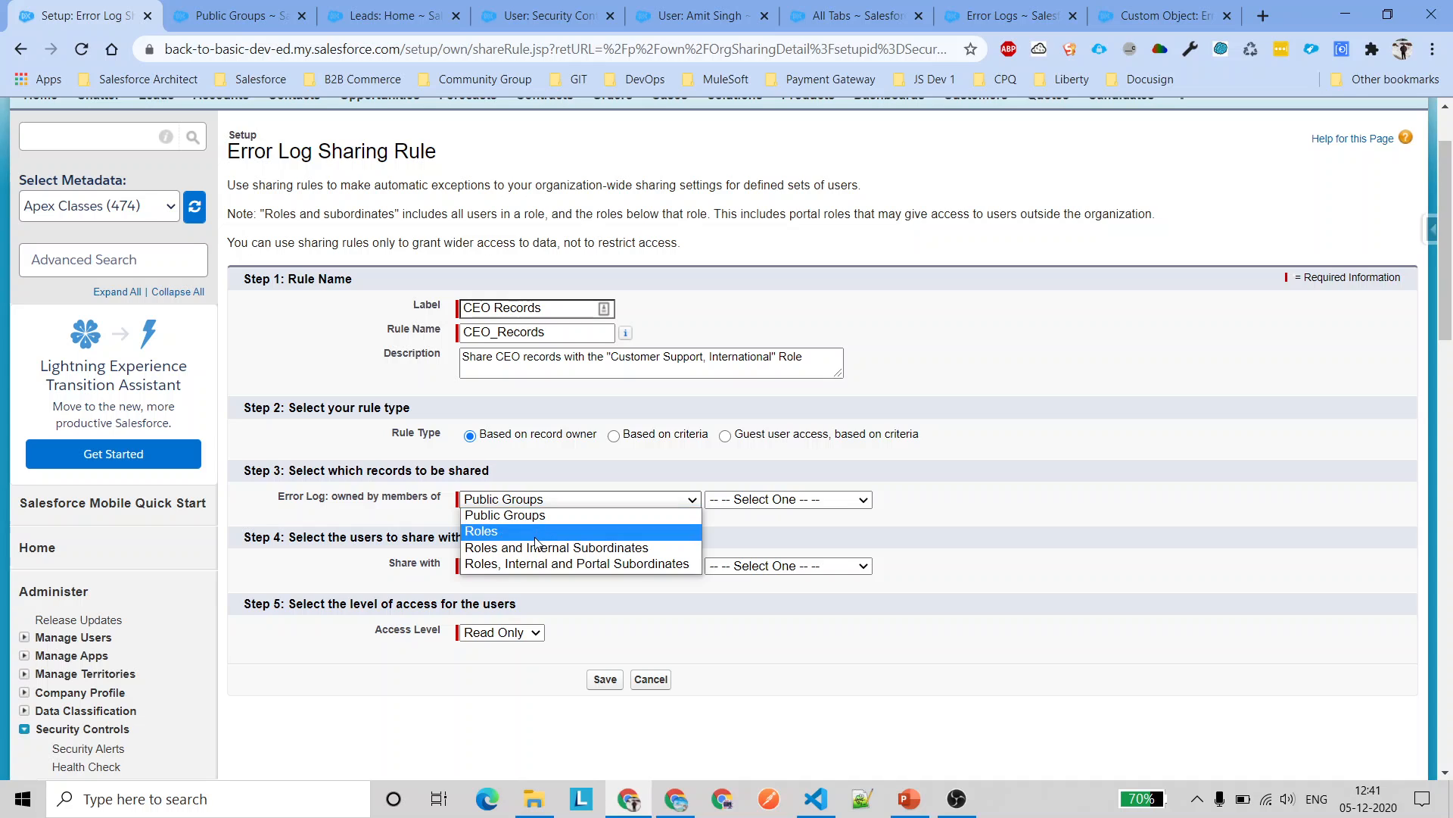
{"action": "left_click", "coordinate": [531, 538]}
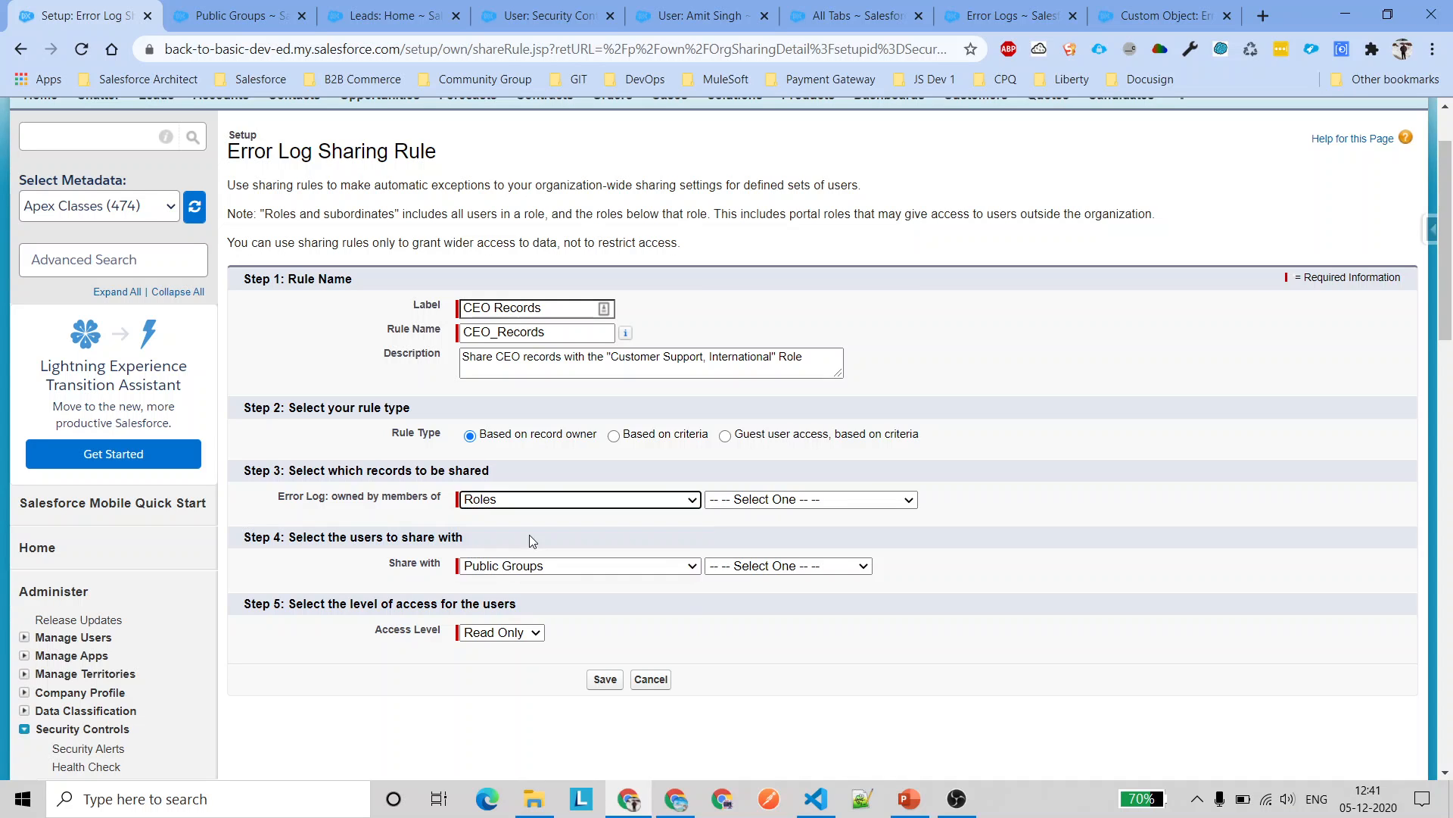
{"action": "left_click", "coordinate": [799, 502]}
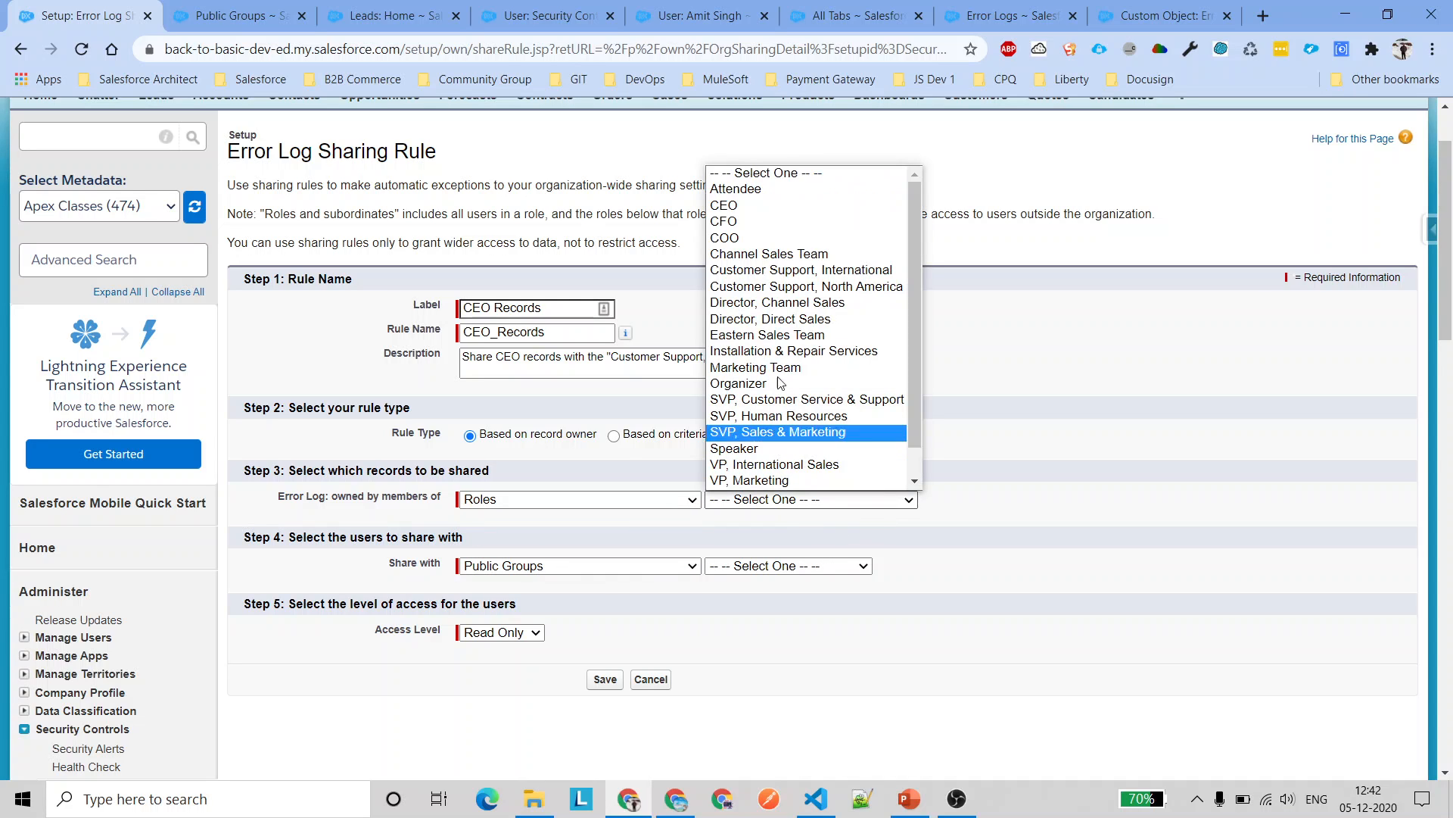
{"action": "left_click", "coordinate": [754, 206]}
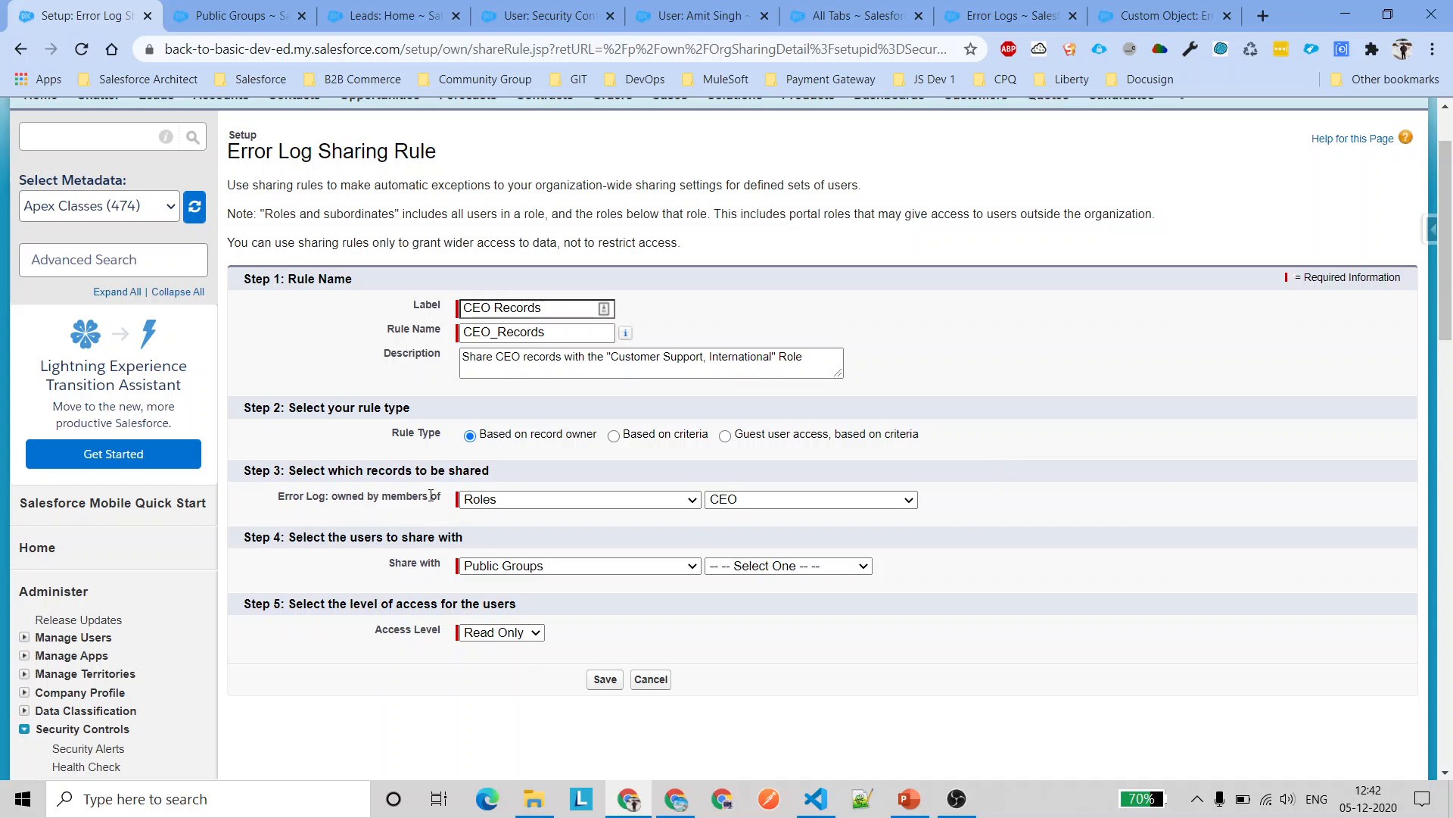
Share the records with the Simple Role public group and save the sharing rule with Read Only access
{"action": "scroll", "coordinate": [476, 470], "scroll_direction": "down", "scroll_amount": 3}
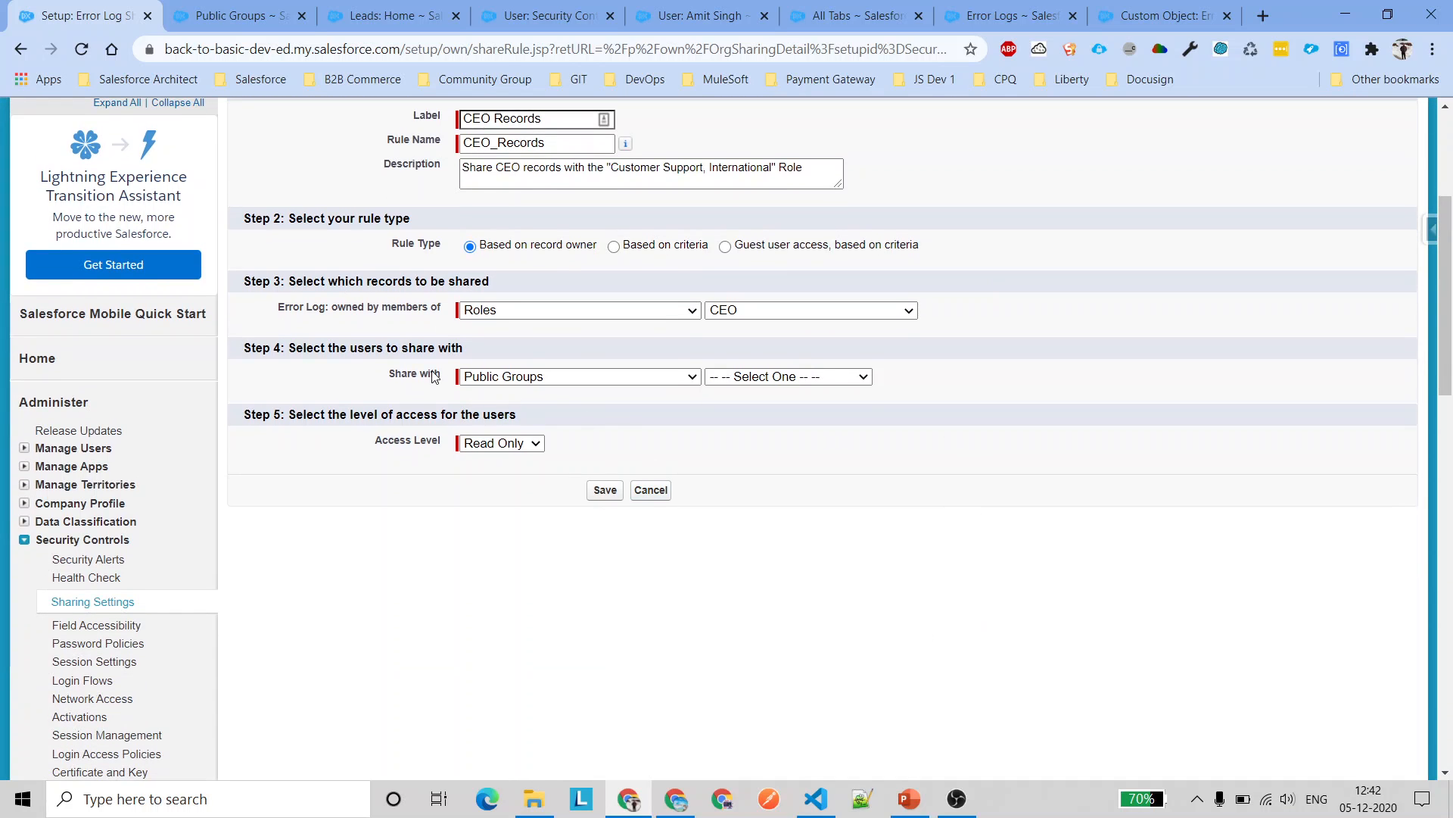
{"action": "left_click", "coordinate": [787, 377]}
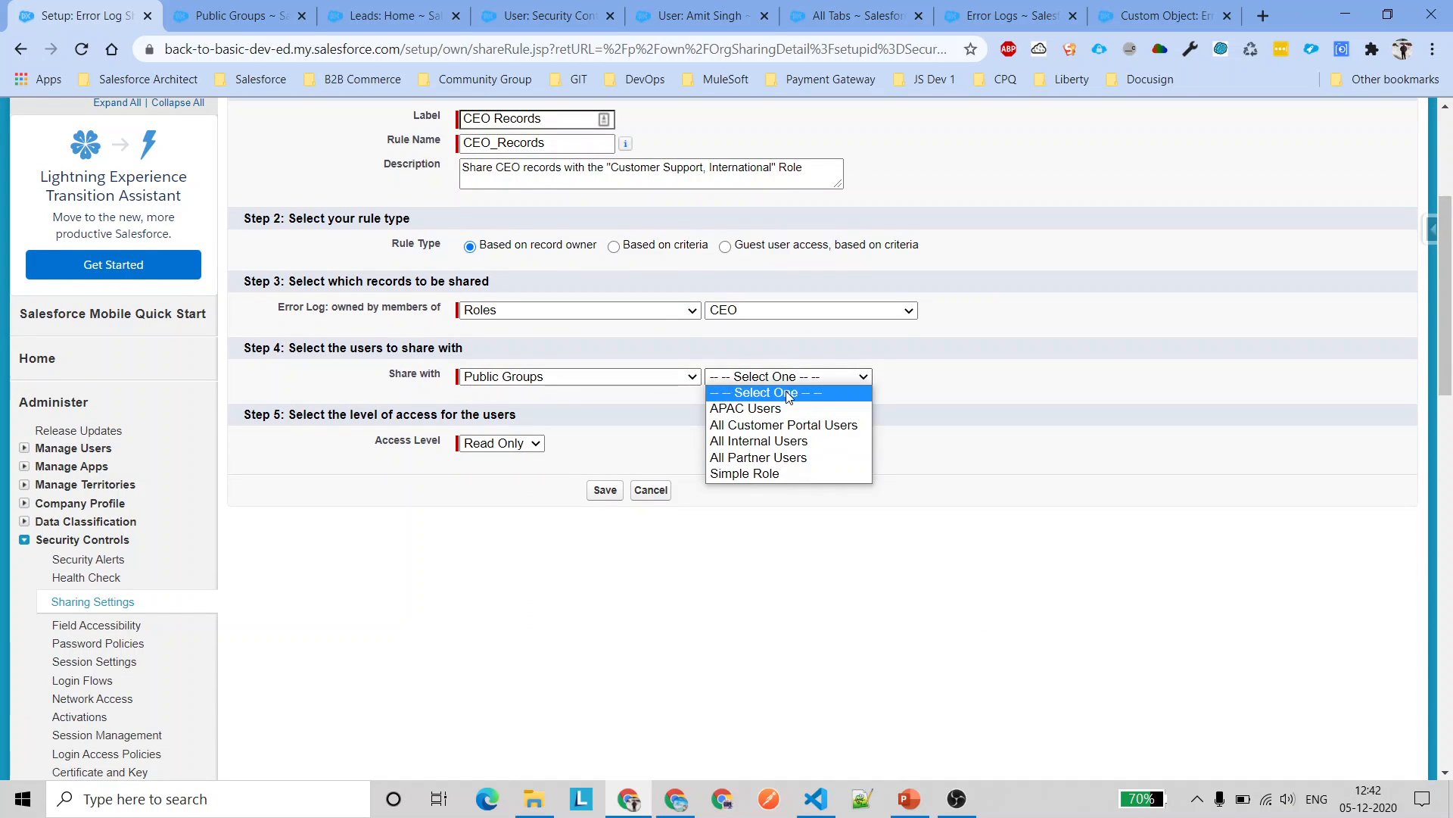
{"action": "left_click", "coordinate": [784, 473]}
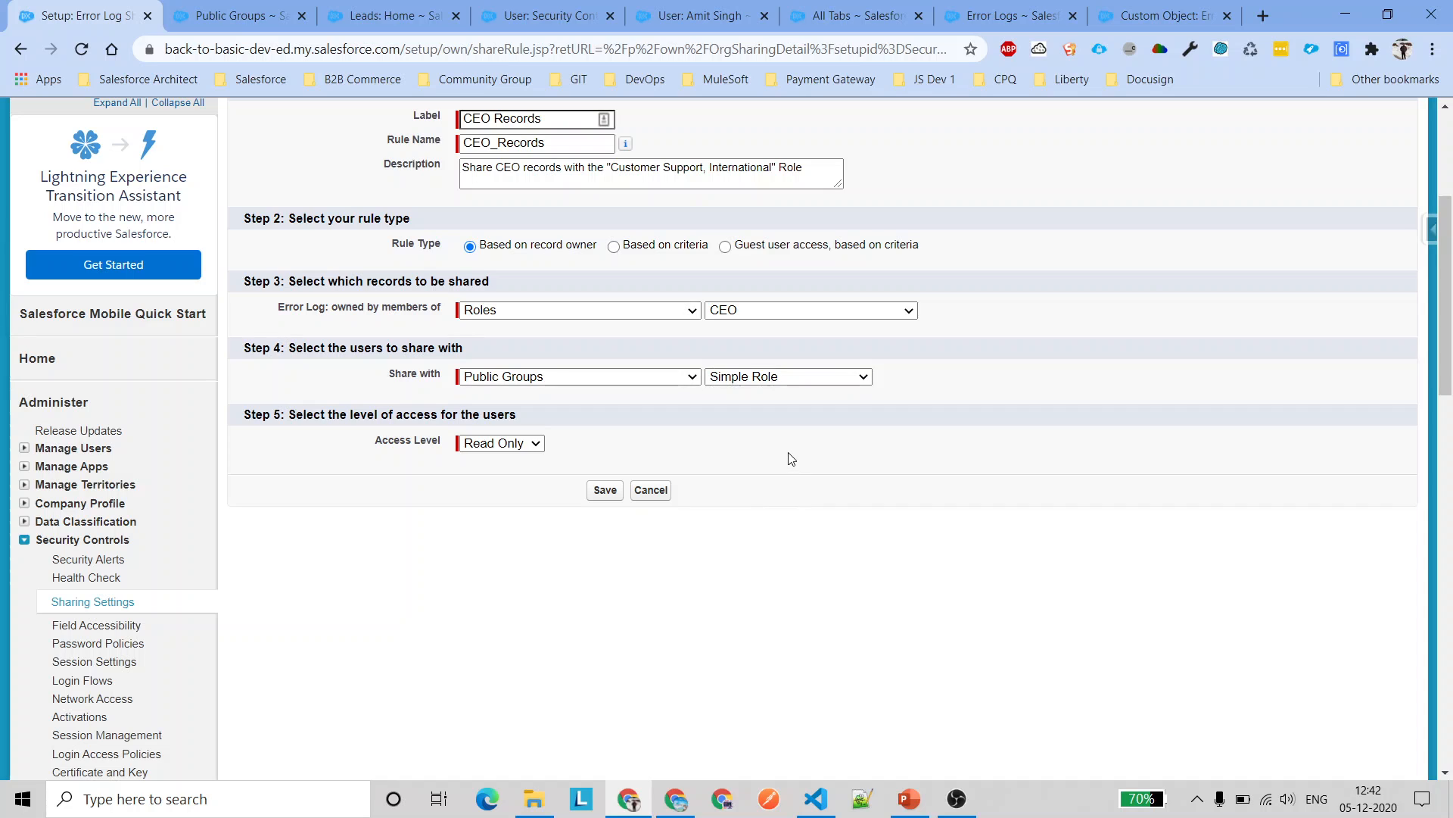
{"action": "left_click", "coordinate": [605, 490]}
{"action": "left_click", "coordinate": [816, 194]}
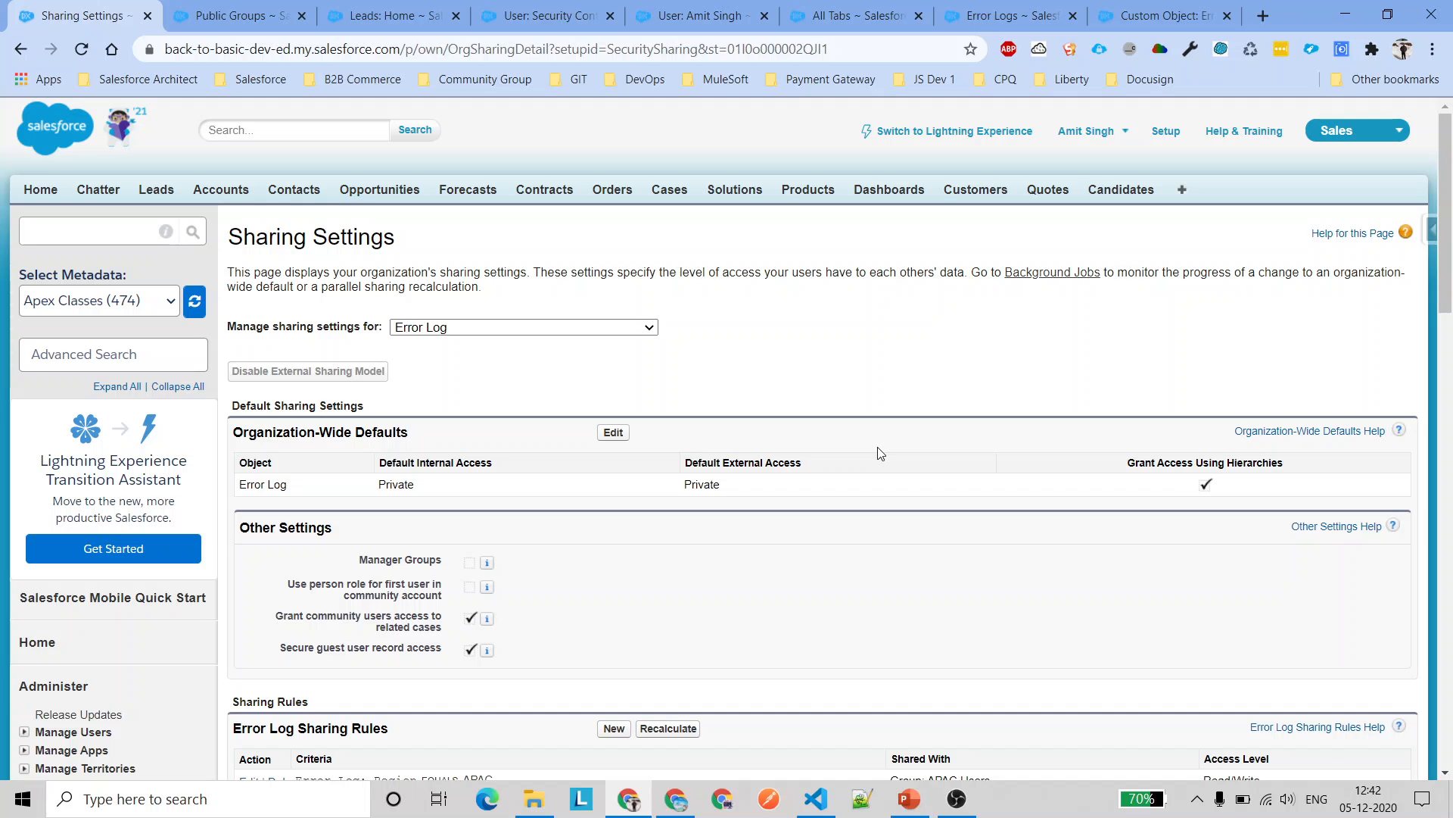
Review the reloaded Error Log sharing rules and refresh the Security Control session's Error Logs list to check access to LOG - 001116
{"action": "scroll", "coordinate": [878, 453], "scroll_direction": "down", "scroll_amount": 4}
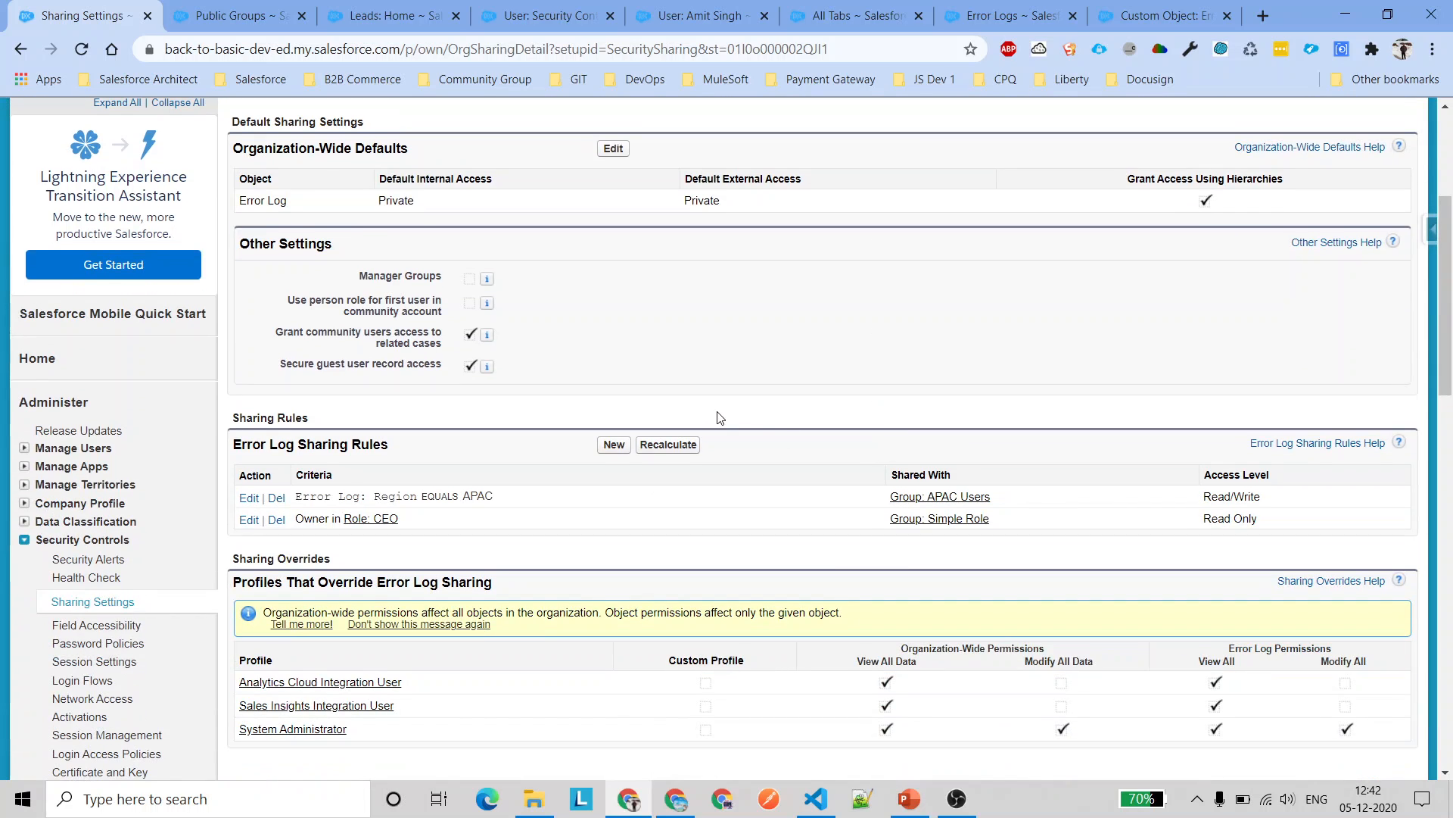
{"action": "left_click", "coordinate": [82, 50]}
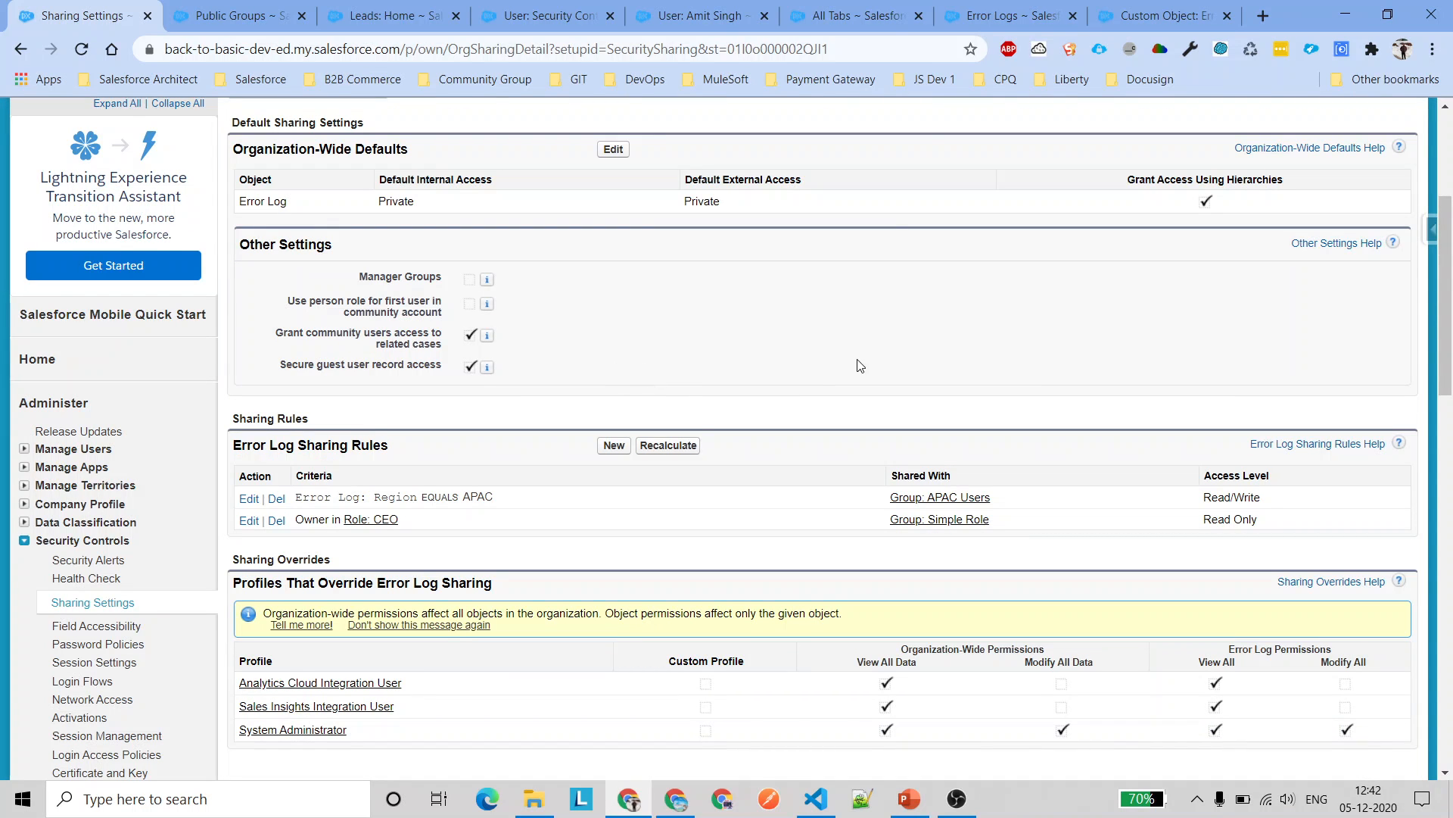
{"action": "left_click", "coordinate": [1056, 15]}
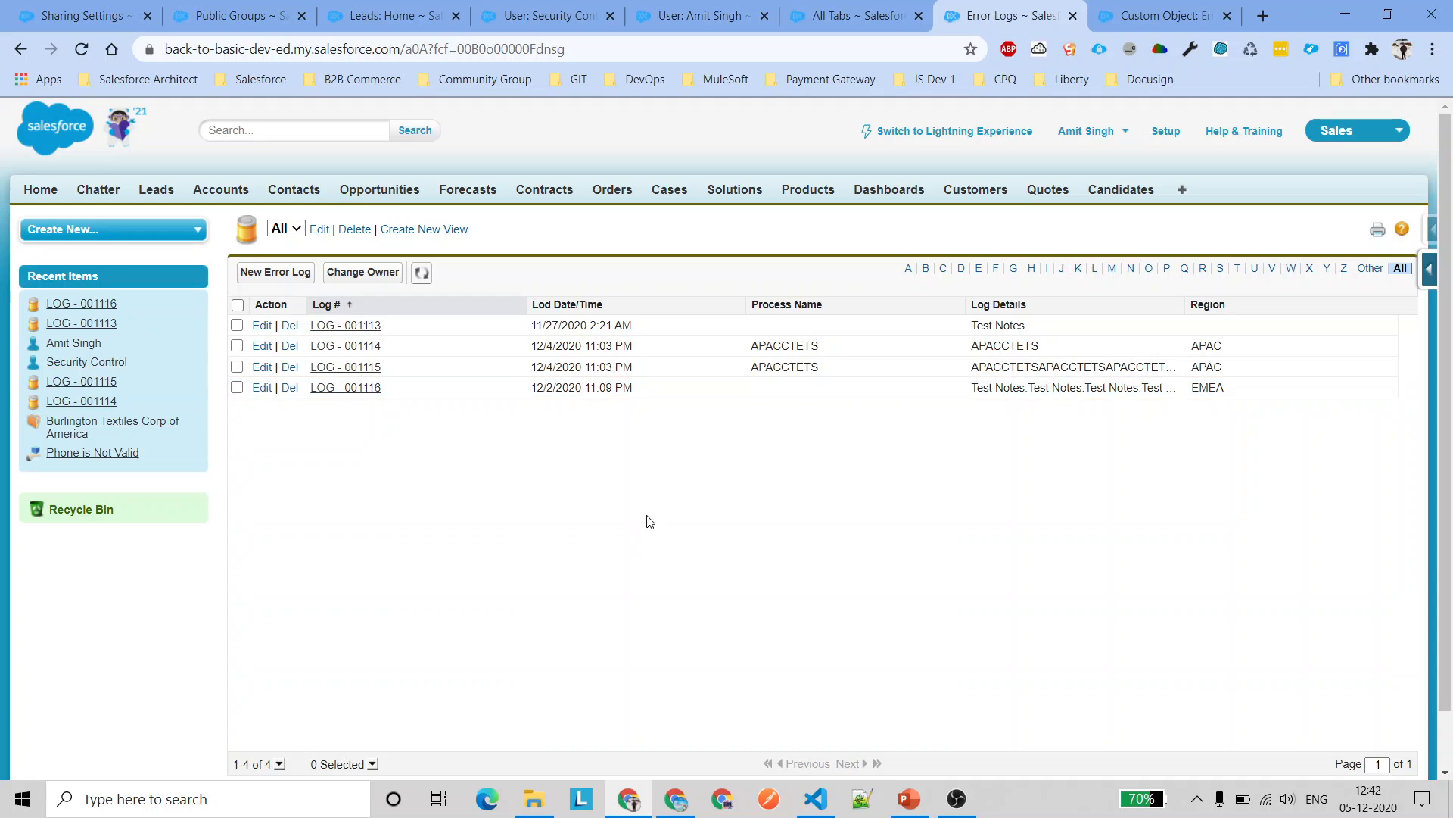
{"action": "left_click", "coordinate": [676, 798]}
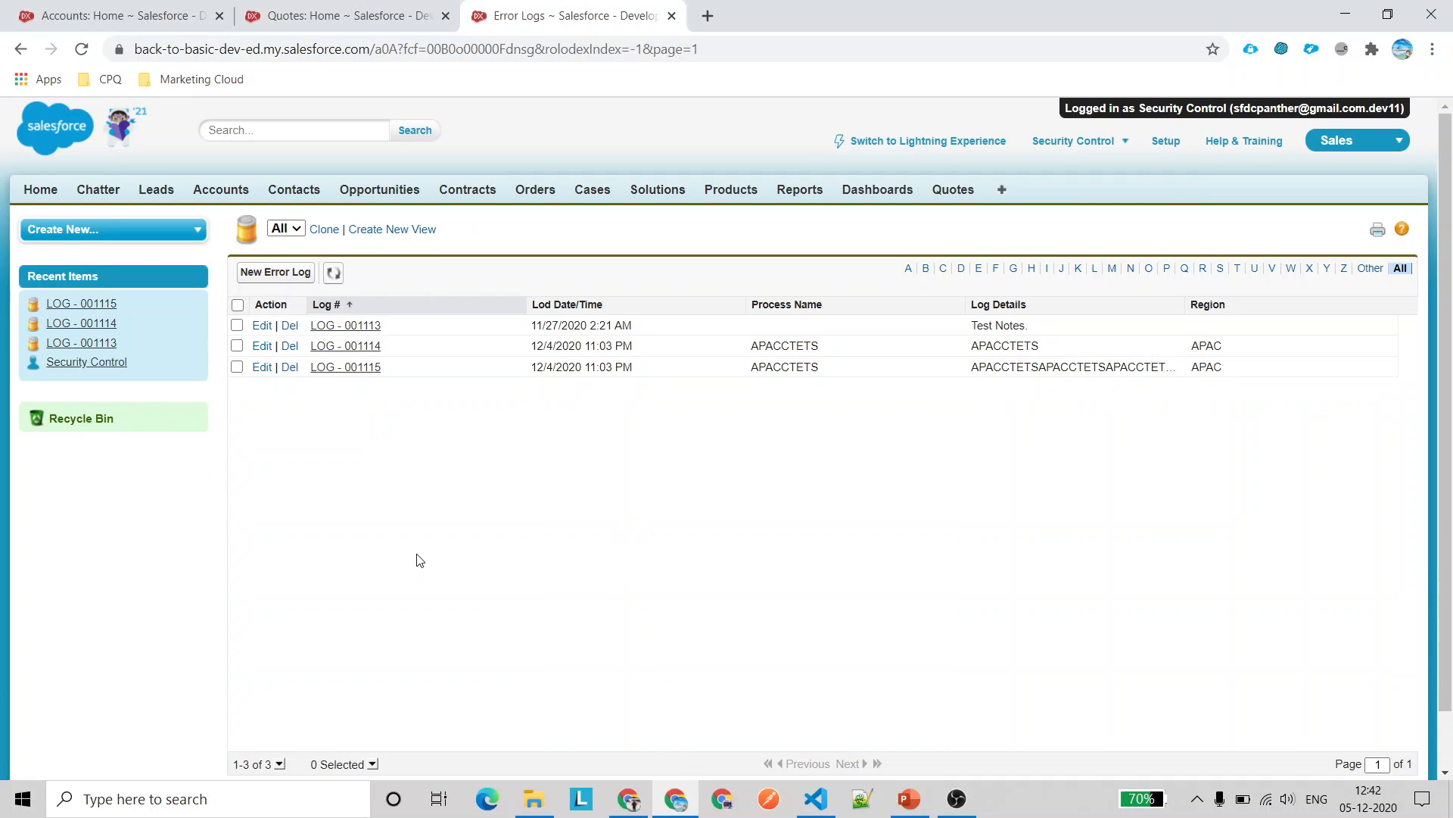
{"action": "left_click", "coordinate": [334, 273]}
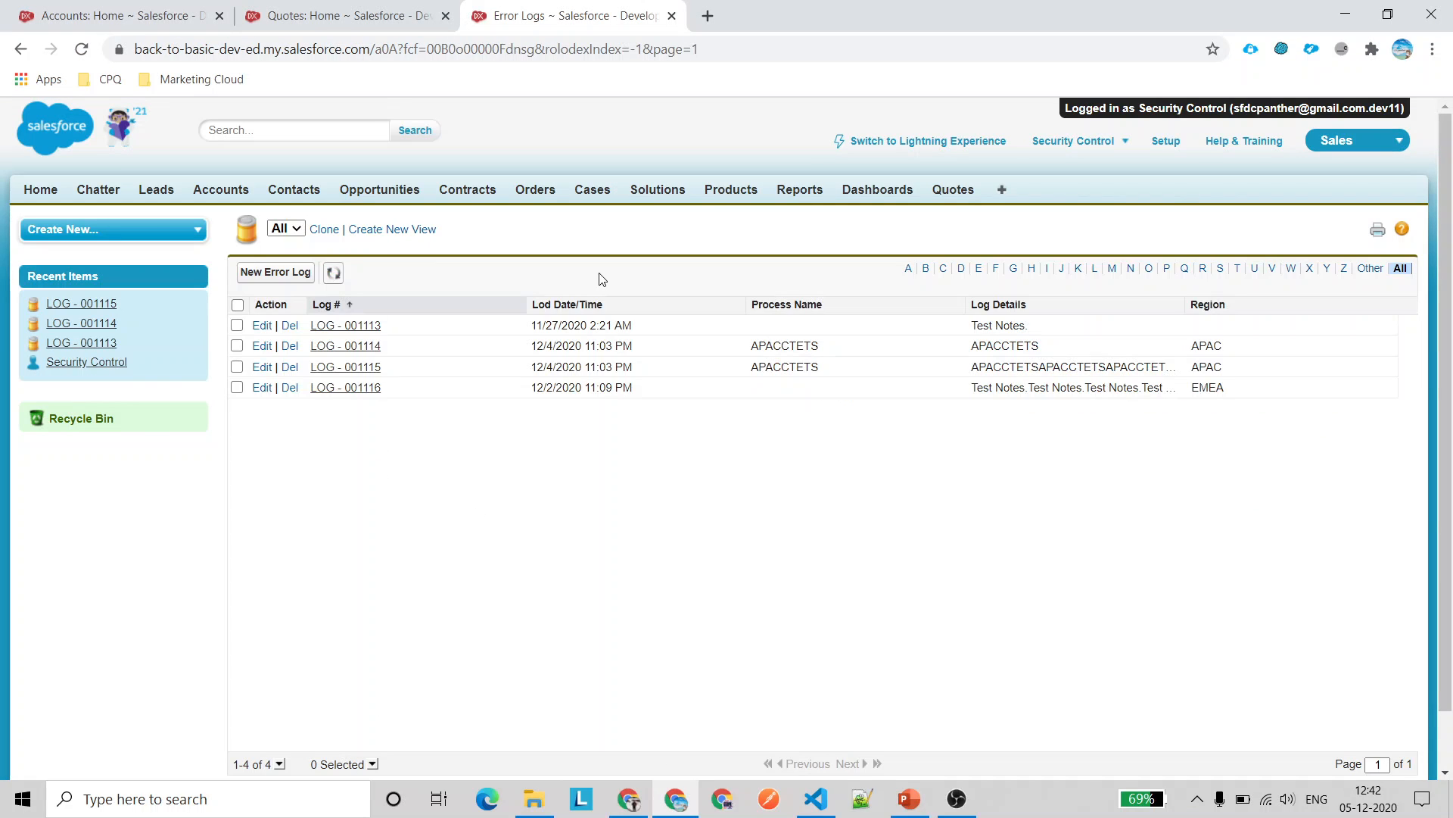
{"action": "left_click_drag", "start_coordinate": [974, 387], "coordinate": [1180, 387]}
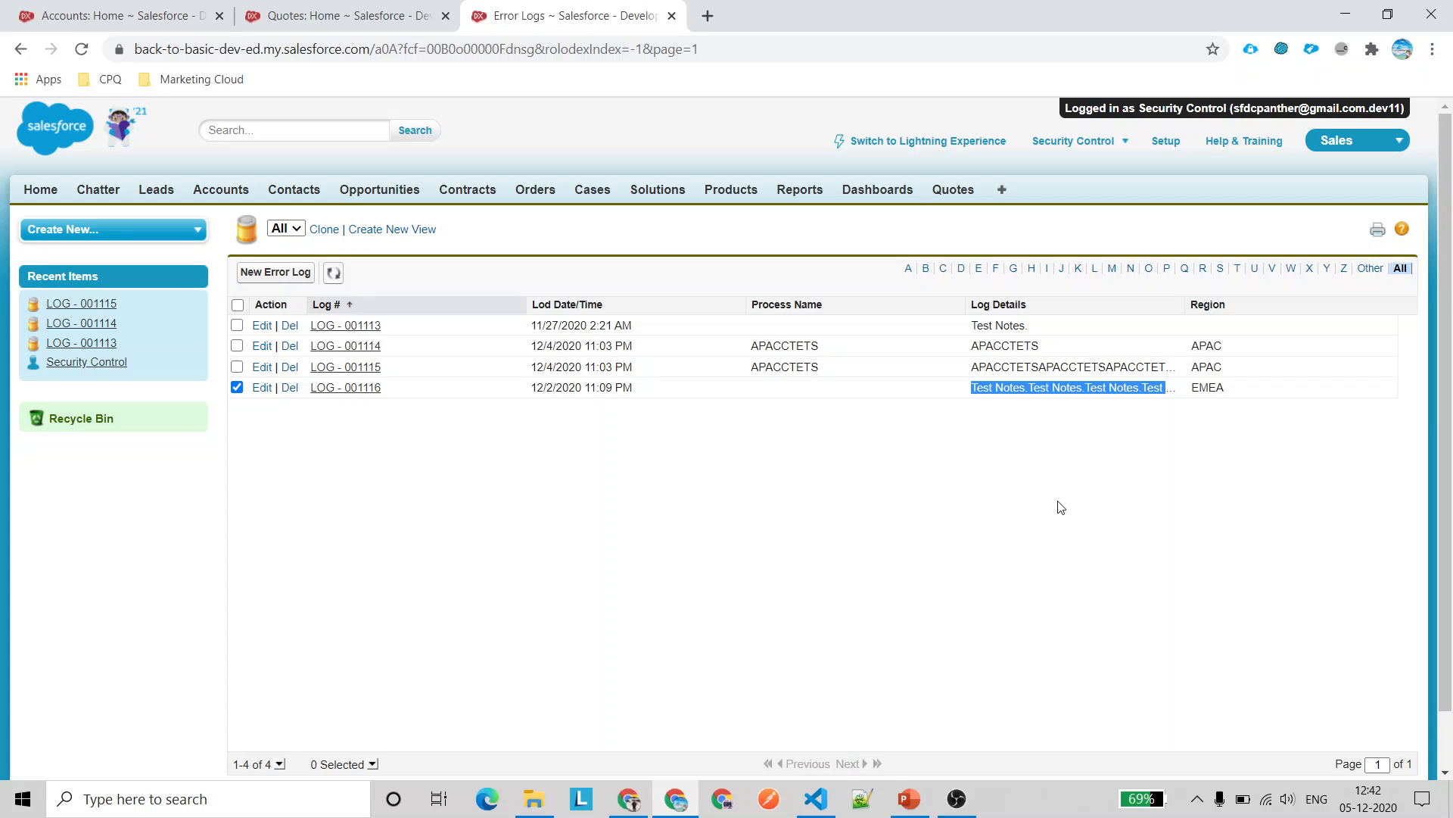
Start a new Error Log in the administrator session with date/time 12/4/2020 11:12 PM and process name "OwnerBased Rule"
{"action": "left_click", "coordinate": [623, 810]}
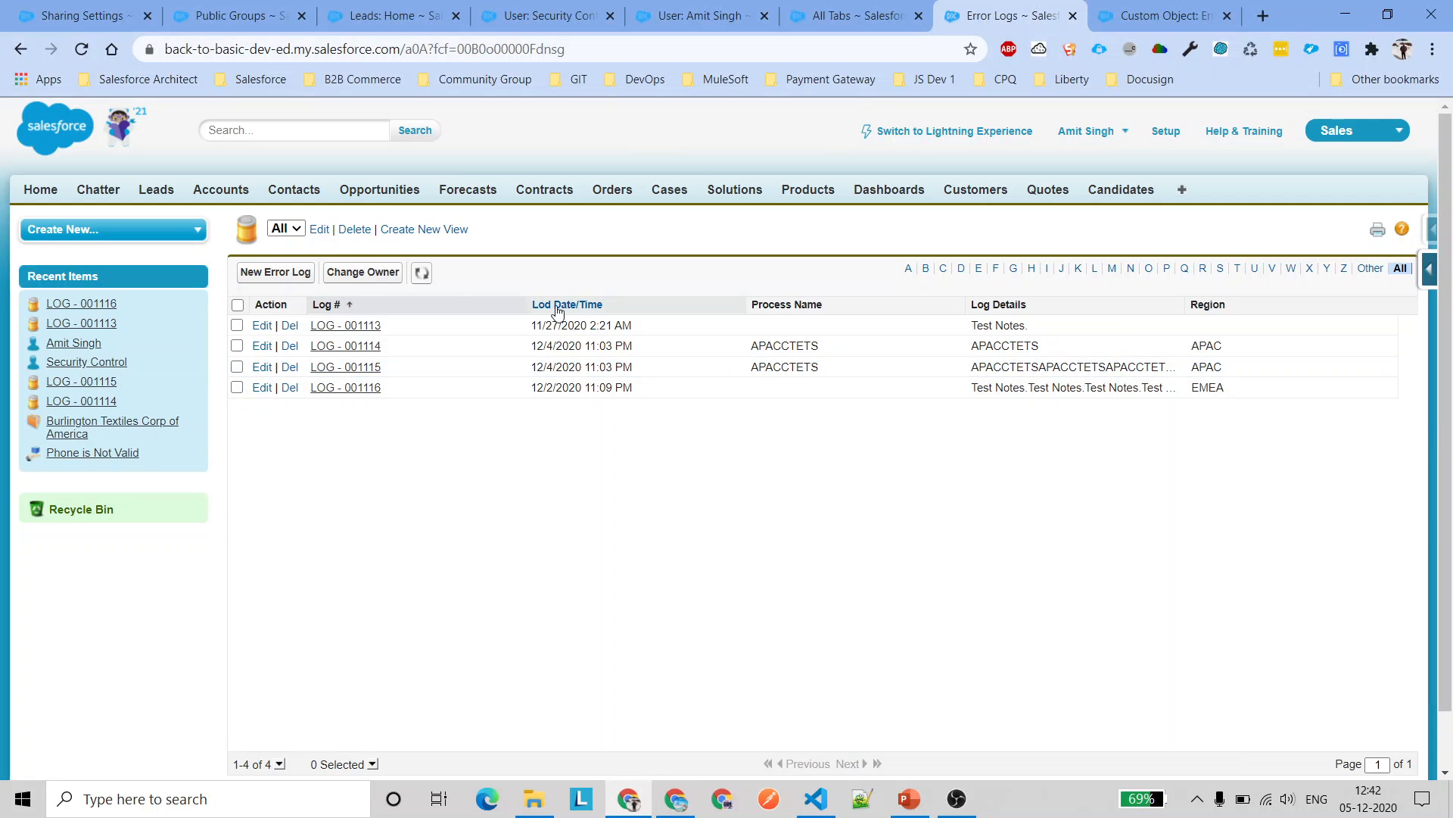
{"action": "left_click", "coordinate": [261, 273]}
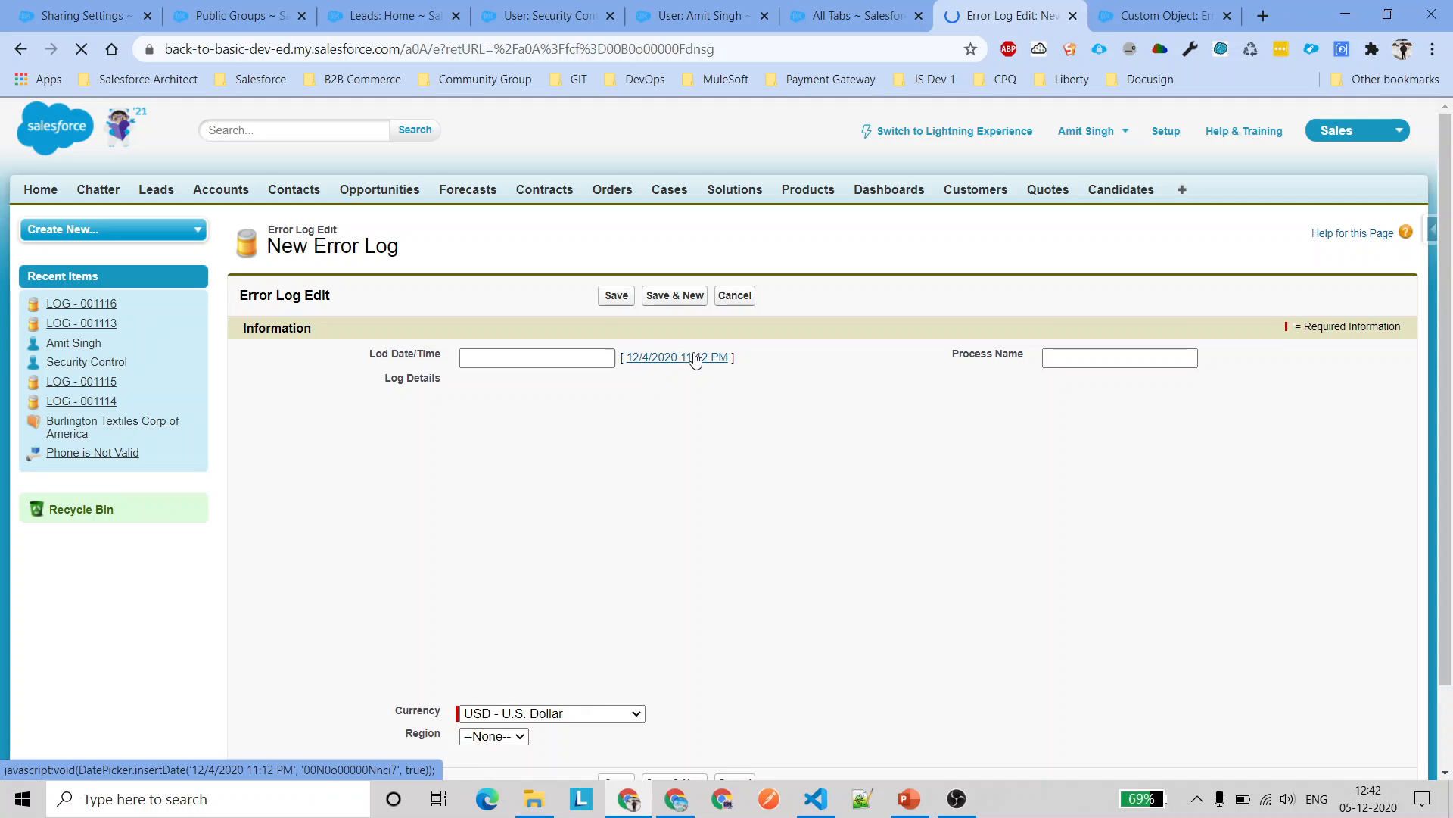
{"action": "left_click", "coordinate": [1055, 359]}
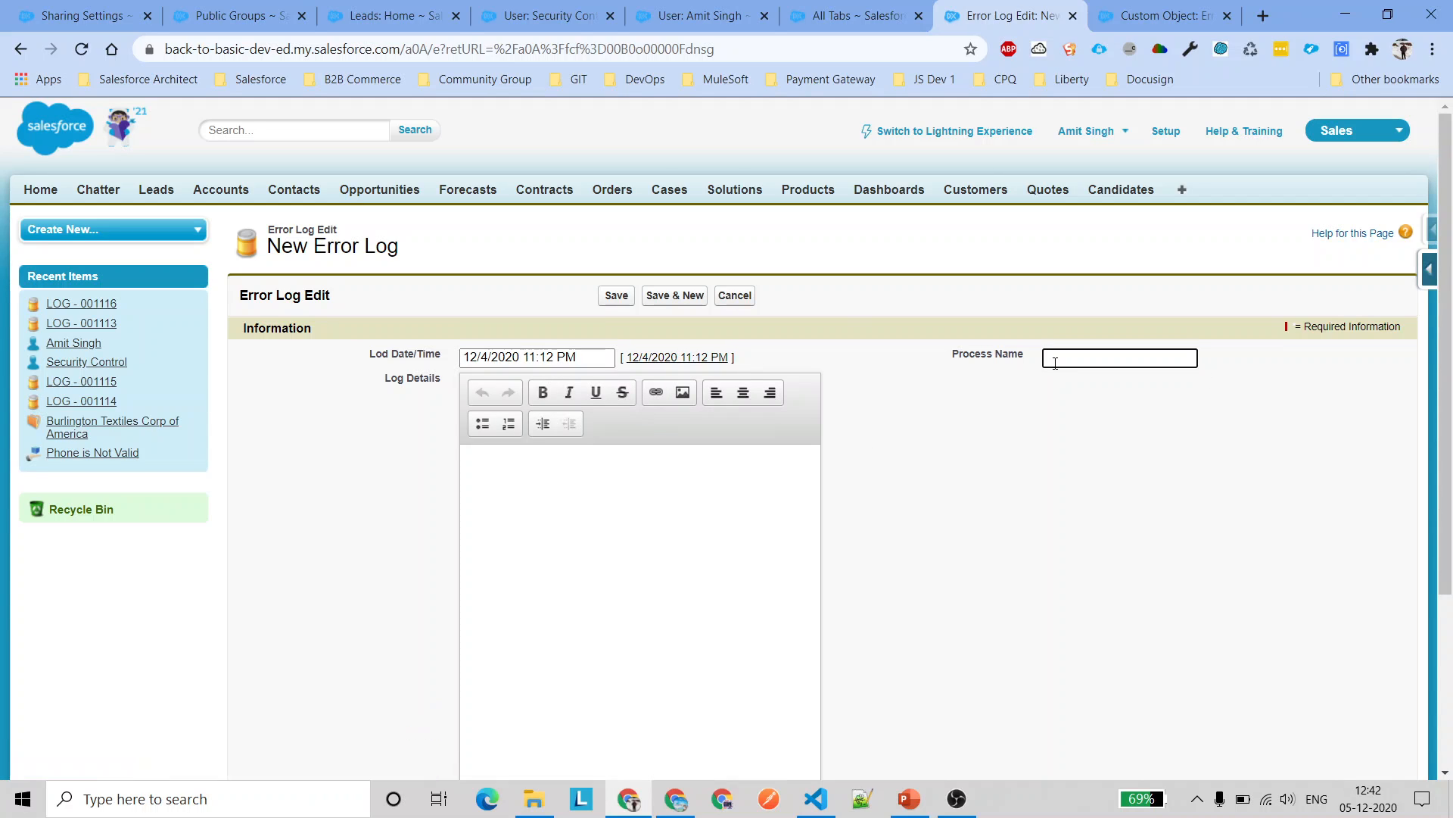
{"action": "type", "text": "Rec"}
{"action": "key", "text": "BackSpace"}
{"action": "key", "text": "BackSpace"}
{"action": "key", "text": "BackSpace"}
{"action": "key", "text": "ctrl+a"}
{"action": "key", "text": "ctrl+c"}
Fill the log details with "OwnerBased Rule", set the region to NA and save the Error Log
{"action": "left_click", "coordinate": [662, 503]}
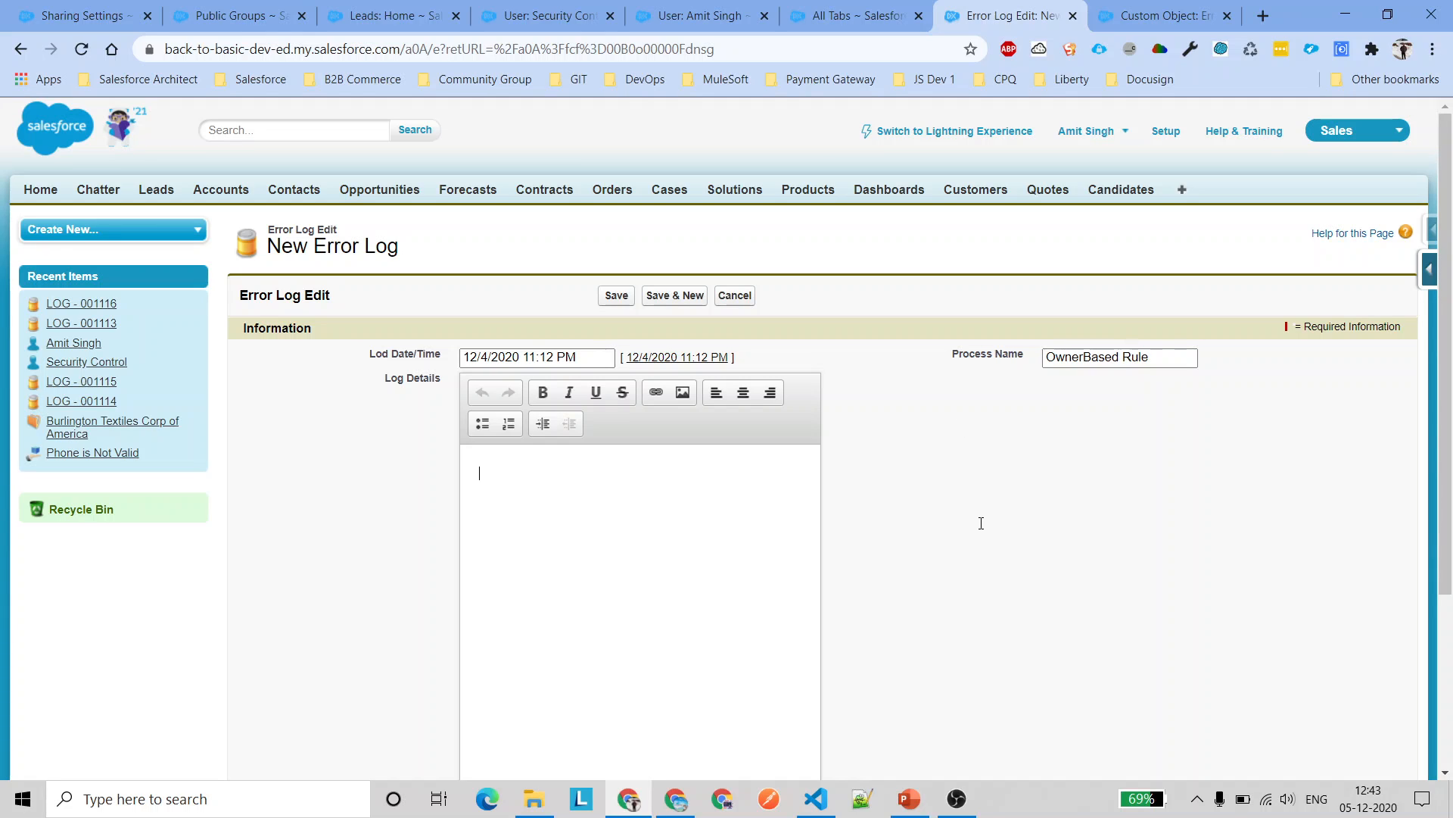
{"action": "scroll", "coordinate": [643, 530], "scroll_direction": "down", "scroll_amount": 3}
{"action": "key", "text": "ctrl+v"}
{"action": "left_click", "coordinate": [511, 641]}
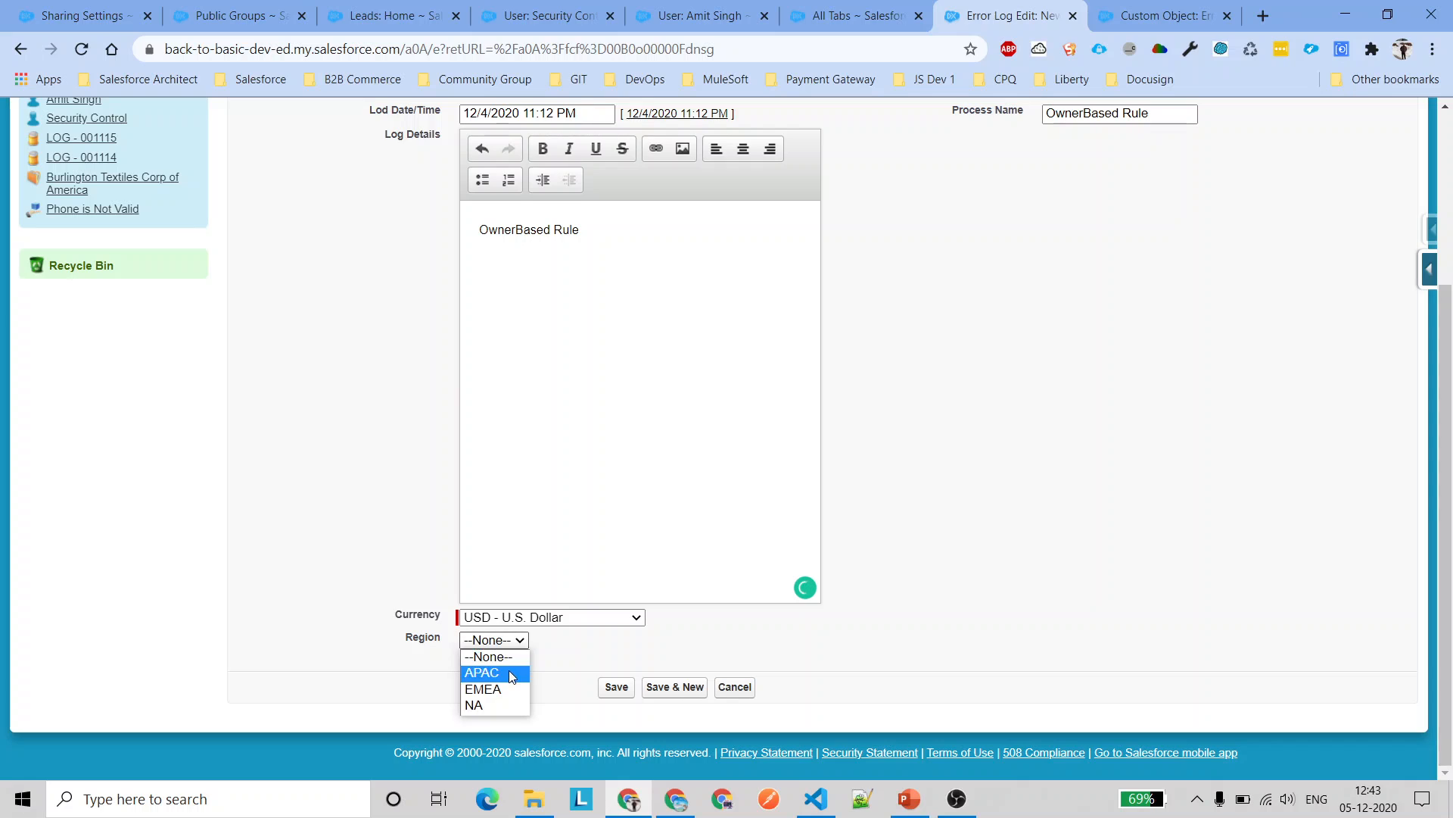
{"action": "left_click", "coordinate": [481, 707]}
{"action": "left_click", "coordinate": [620, 687]}
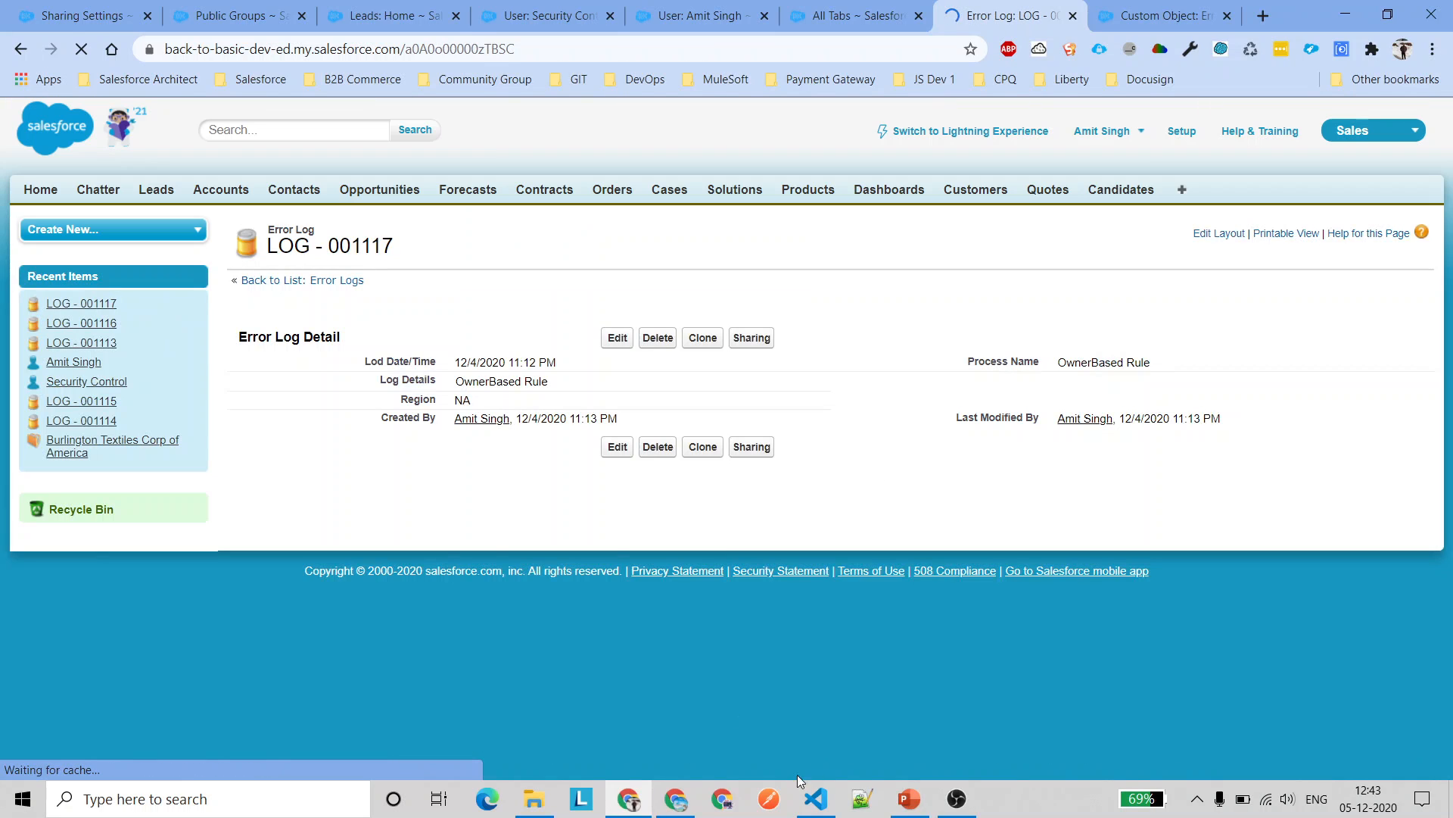
Refresh the Error Logs list in the Security Control session and check access to the OwnerBased Rule record
{"action": "left_click", "coordinate": [722, 798]}
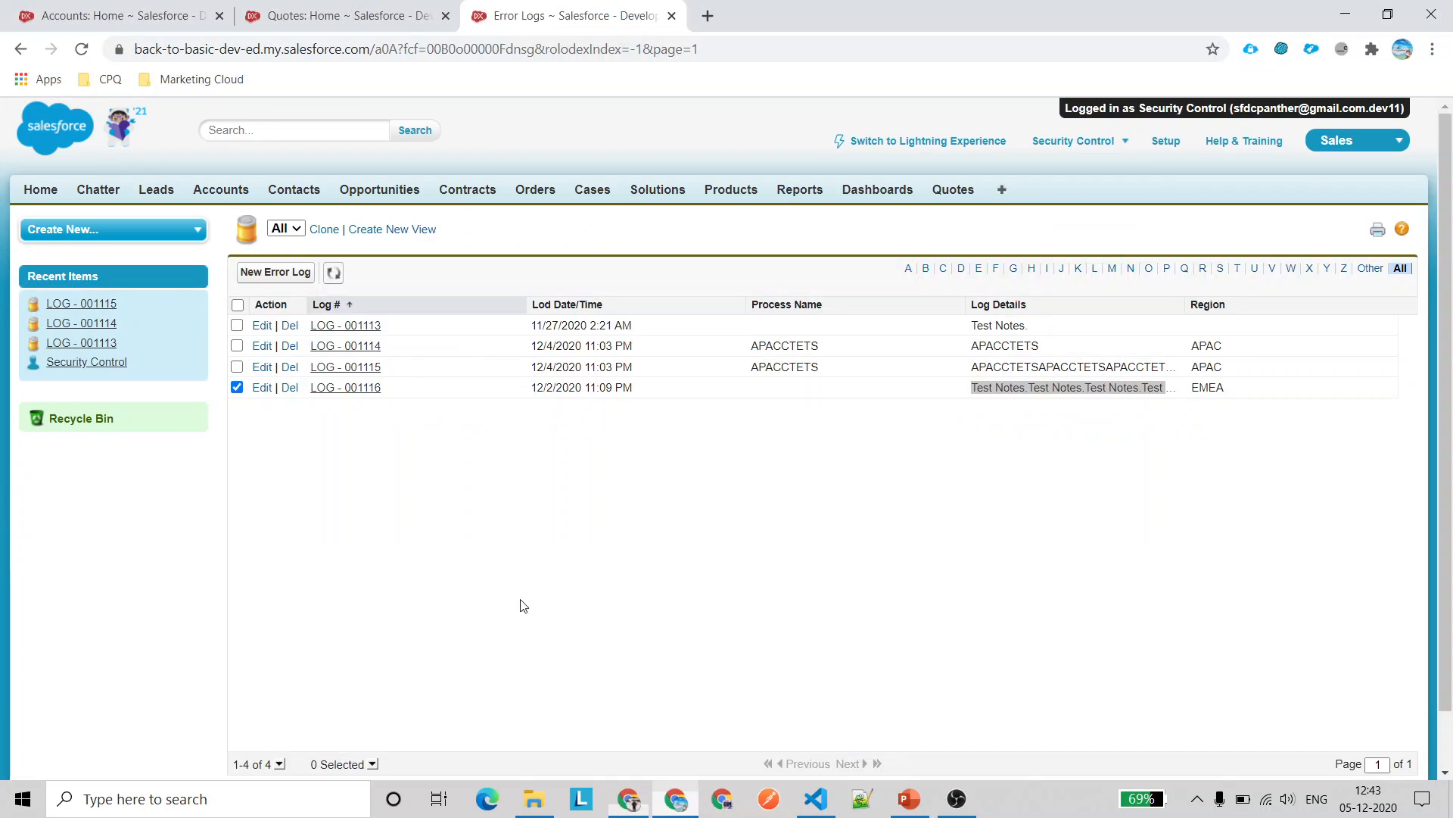
{"action": "left_click", "coordinate": [334, 273]}
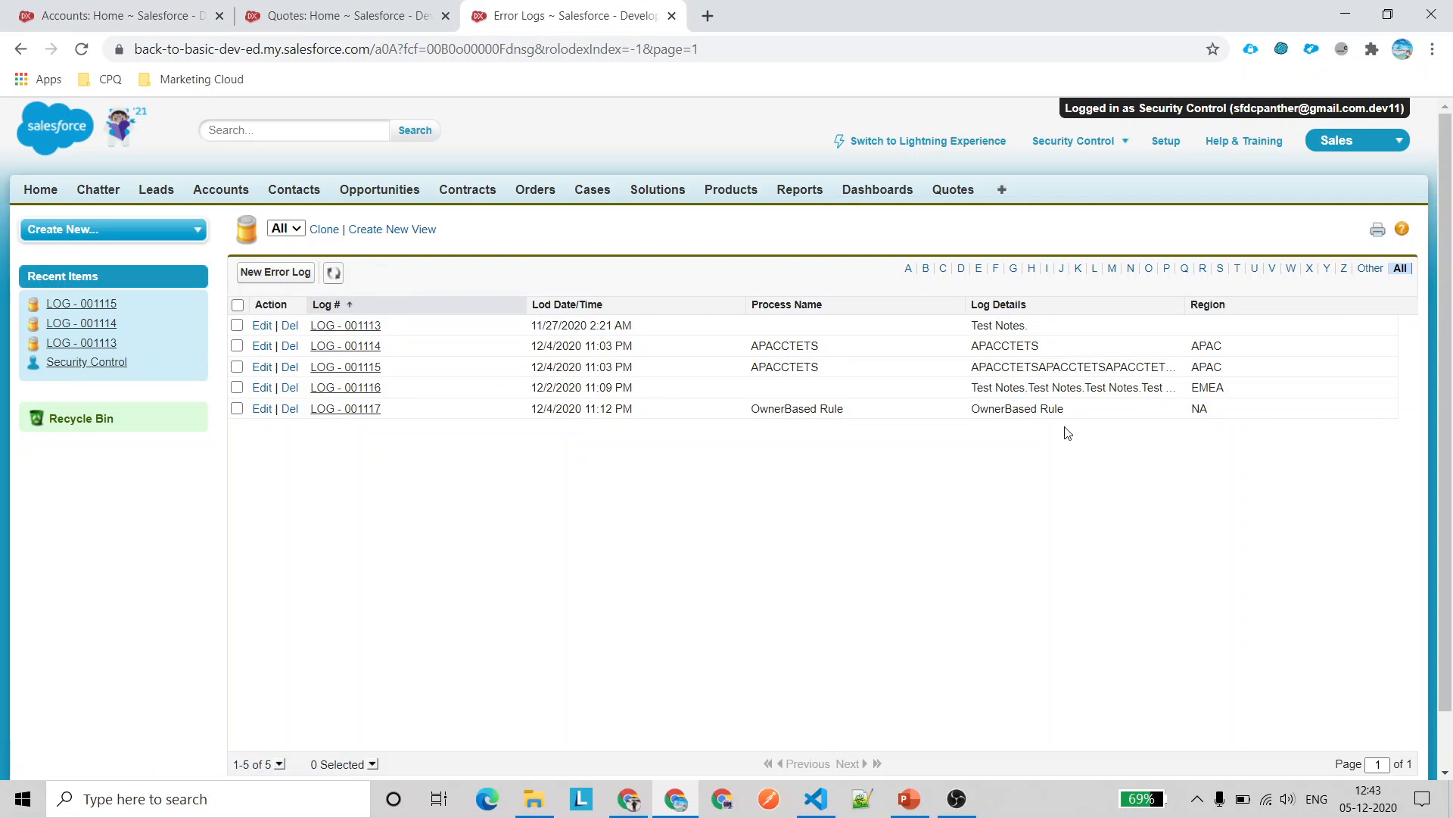
{"action": "left_click_drag", "start_coordinate": [1245, 409], "coordinate": [951, 412]}
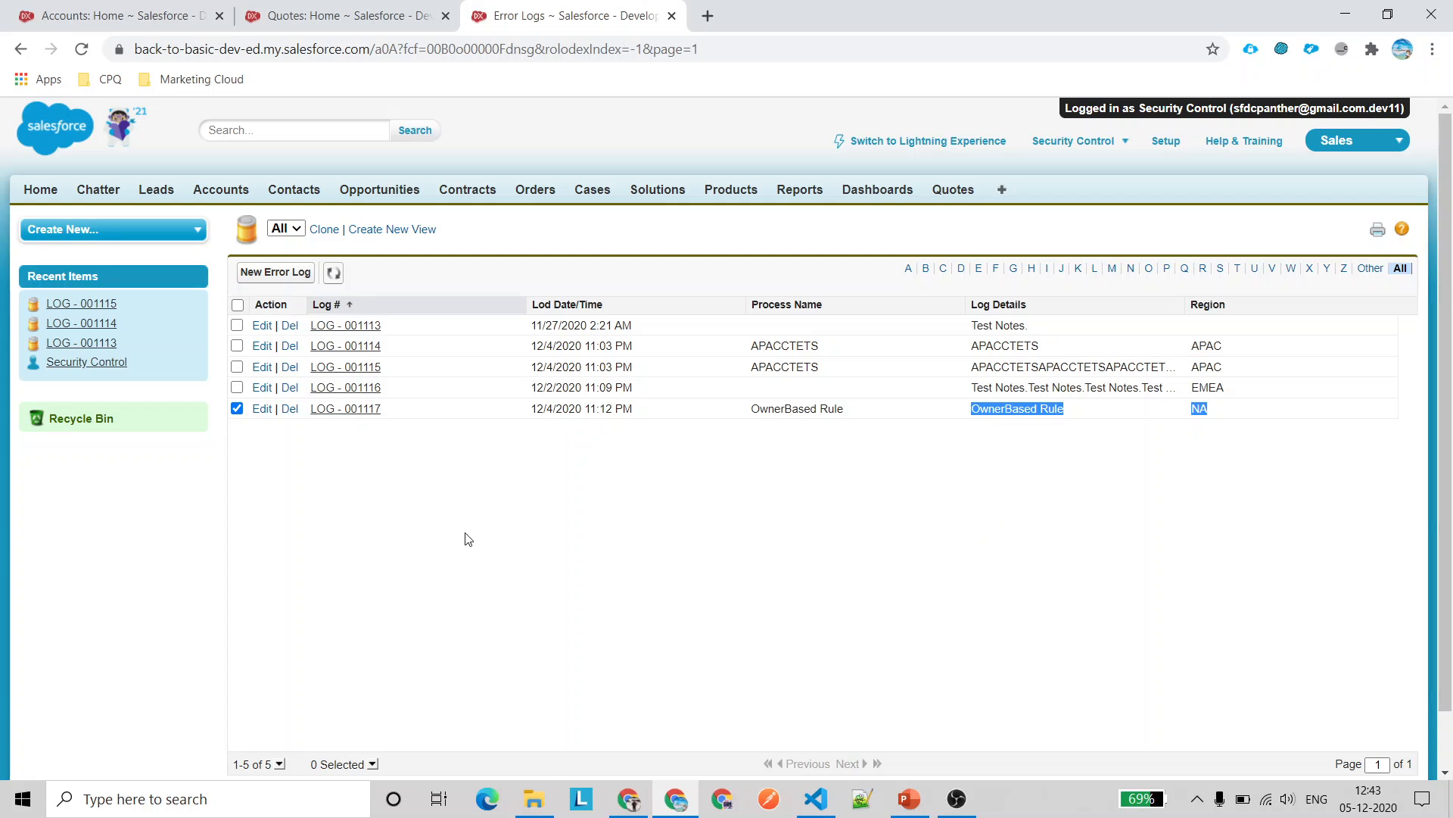
Start a new Error Log as the Security Control user with date/time 12/4/2020 11:13 PM and region EMEA
{"action": "left_click", "coordinate": [257, 273]}
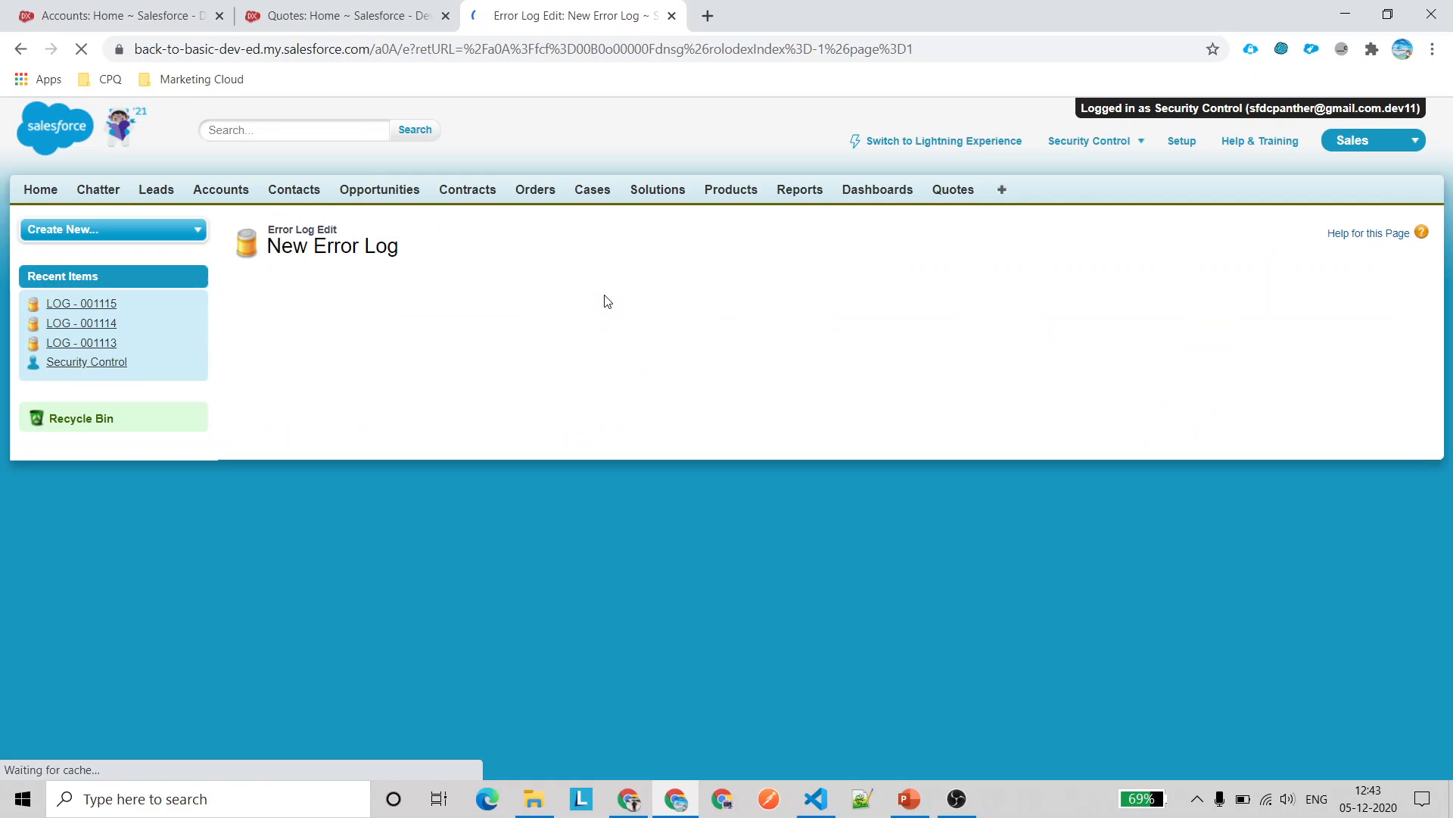
{"action": "left_click", "coordinate": [659, 359]}
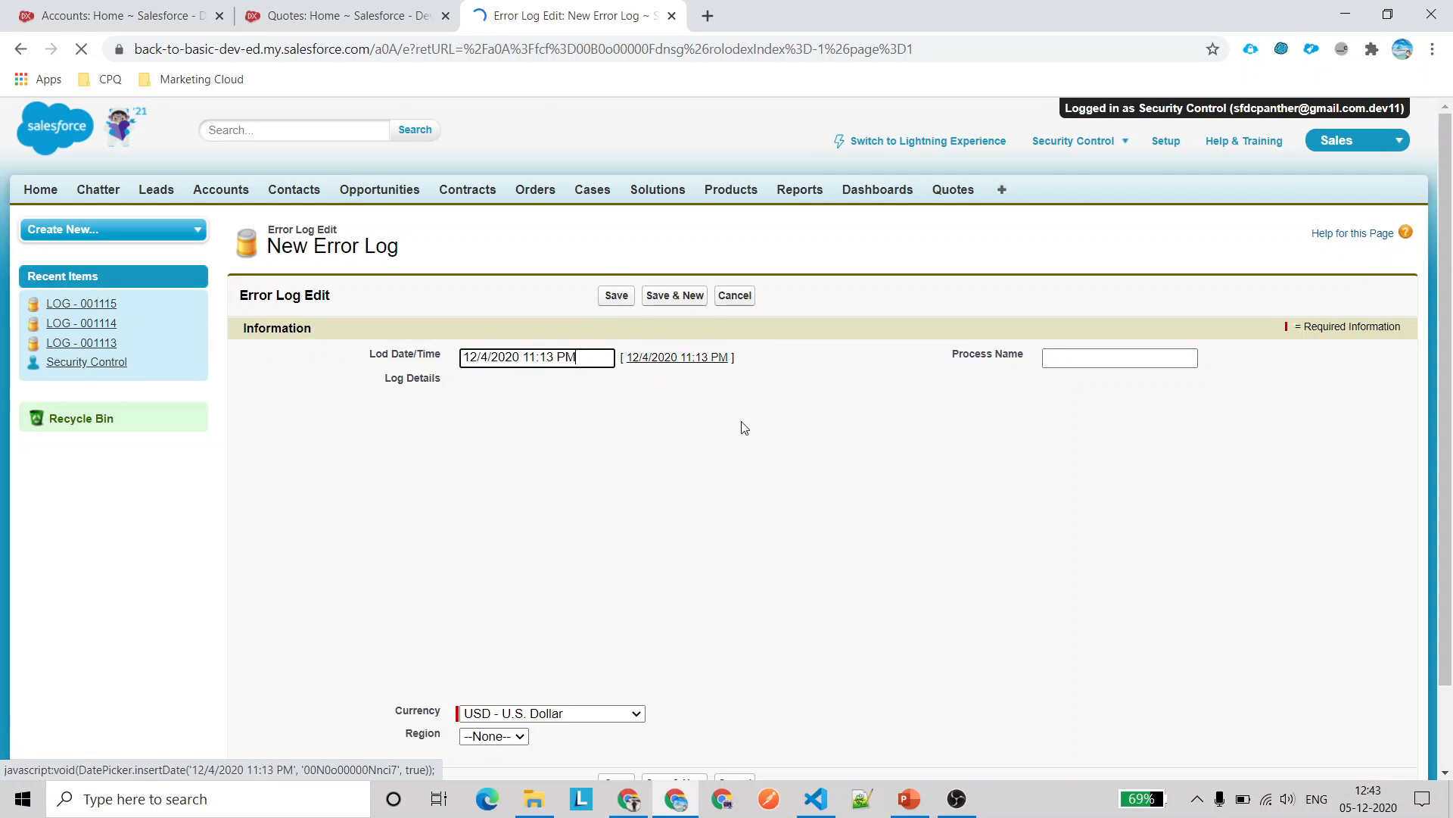
{"action": "scroll", "coordinate": [745, 428], "scroll_direction": "down", "scroll_amount": 2}
{"action": "left_click", "coordinate": [494, 641]}
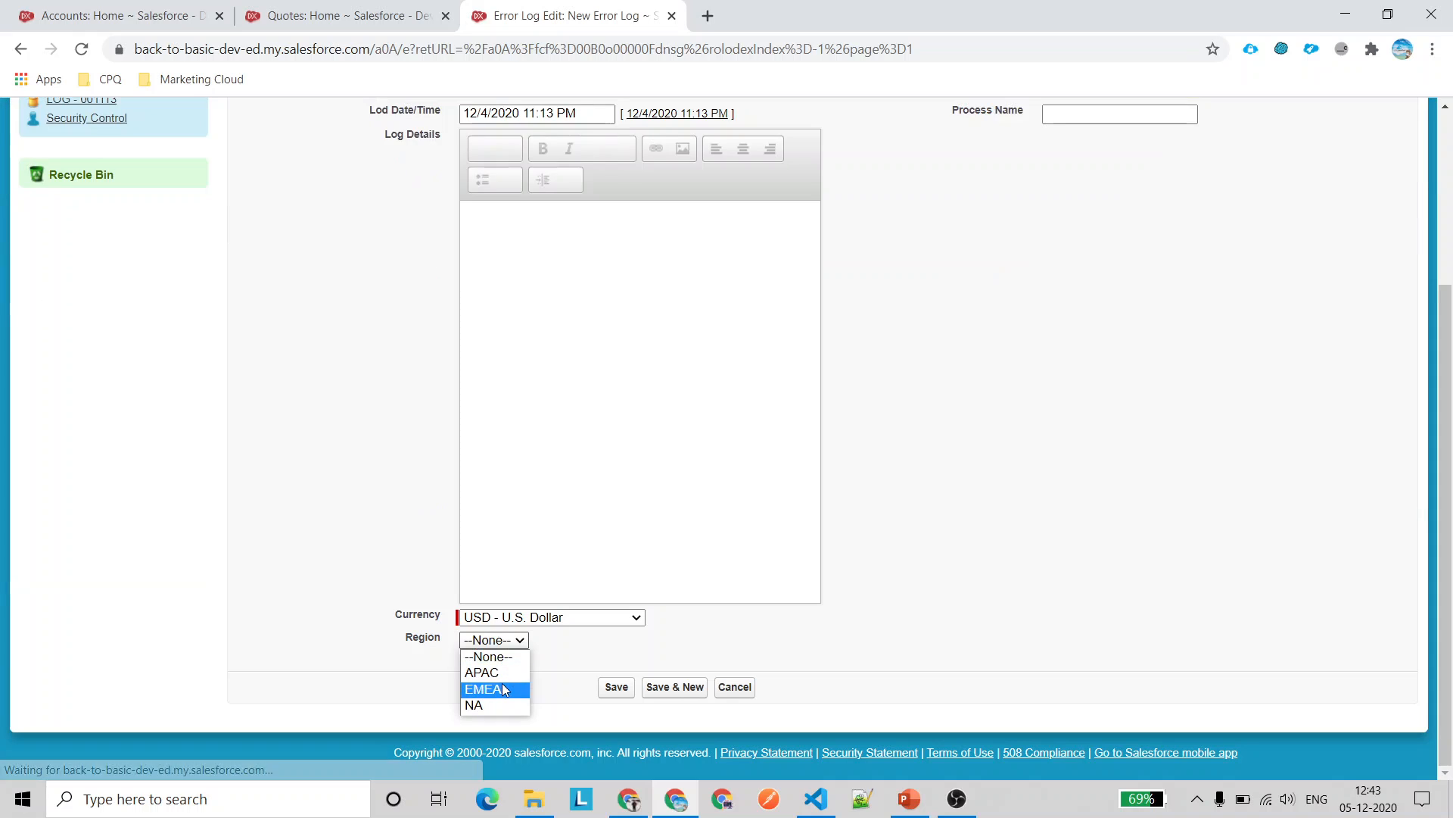
{"action": "left_click", "coordinate": [505, 689]}
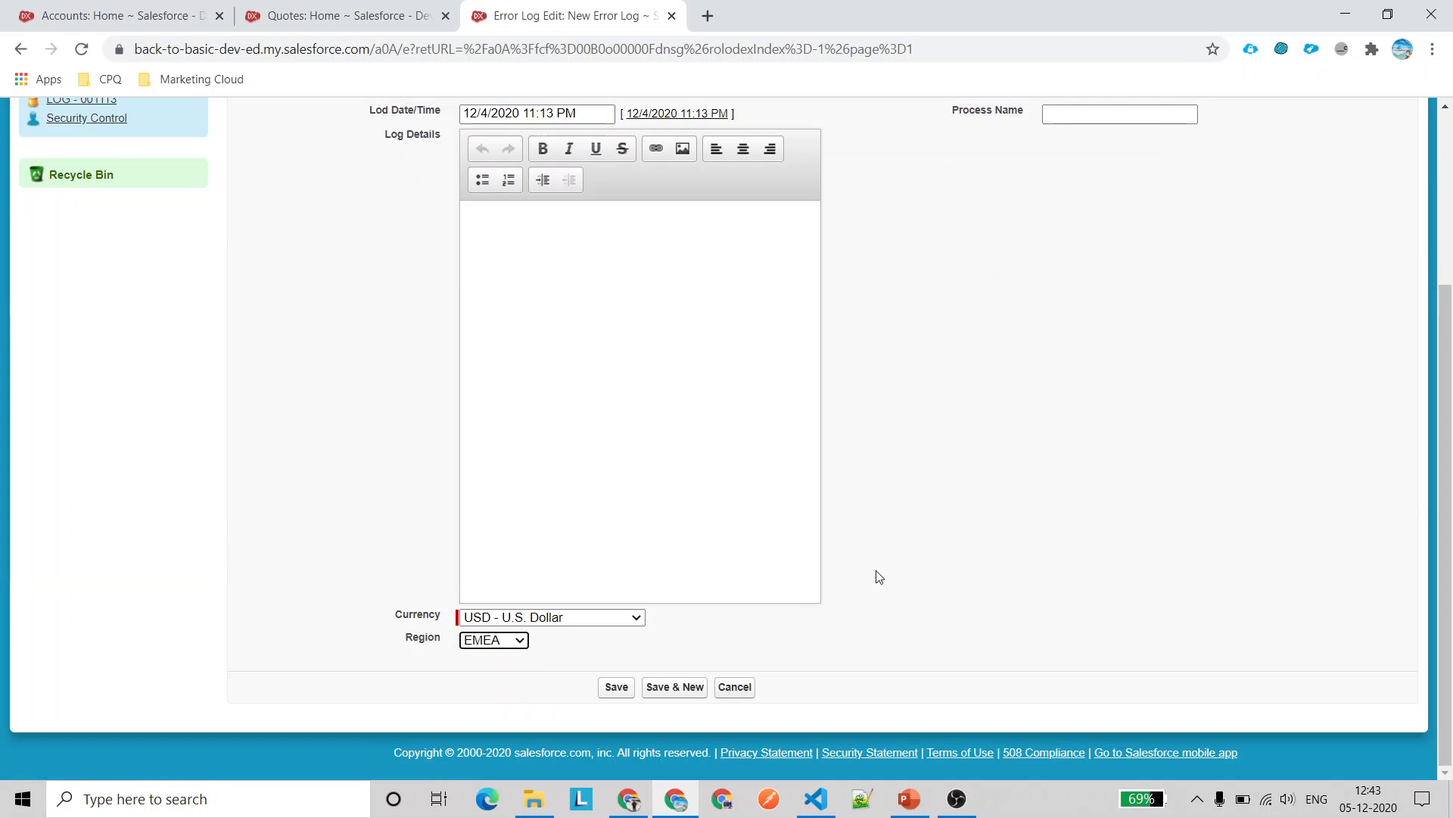
Enter "Role Hierarchy" as both the log details and the process name, and save the Error Log
{"action": "scroll", "coordinate": [786, 551], "scroll_direction": "up", "scroll_amount": 2}
{"action": "left_click", "coordinate": [613, 505]}
{"action": "type", "text": "Ro"}
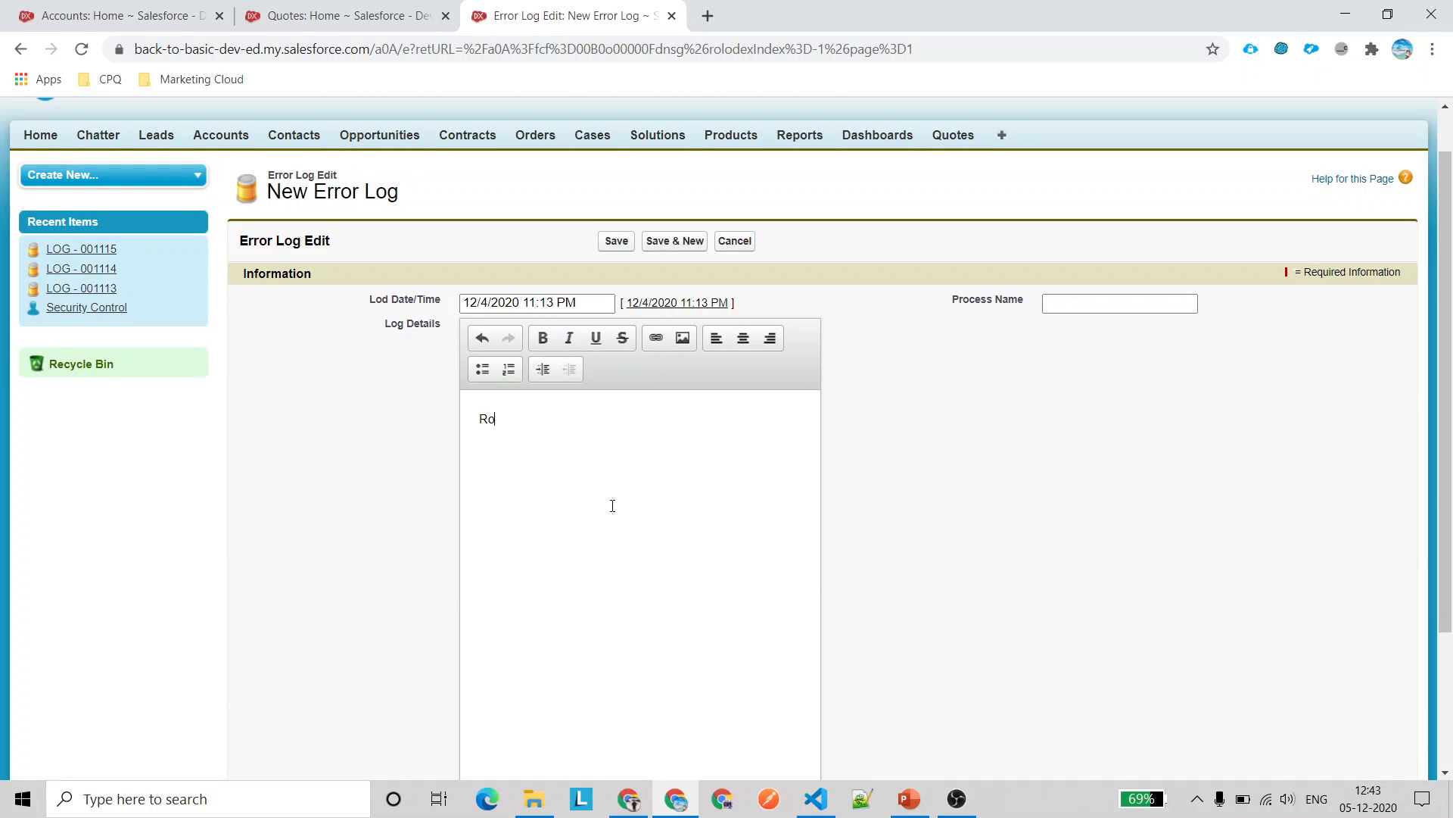
{"action": "type", "text": "le Hierarchy"}
{"action": "key", "text": "ctrl+a"}
{"action": "key", "text": "ctrl+c"}
{"action": "left_click", "coordinate": [1056, 307]}
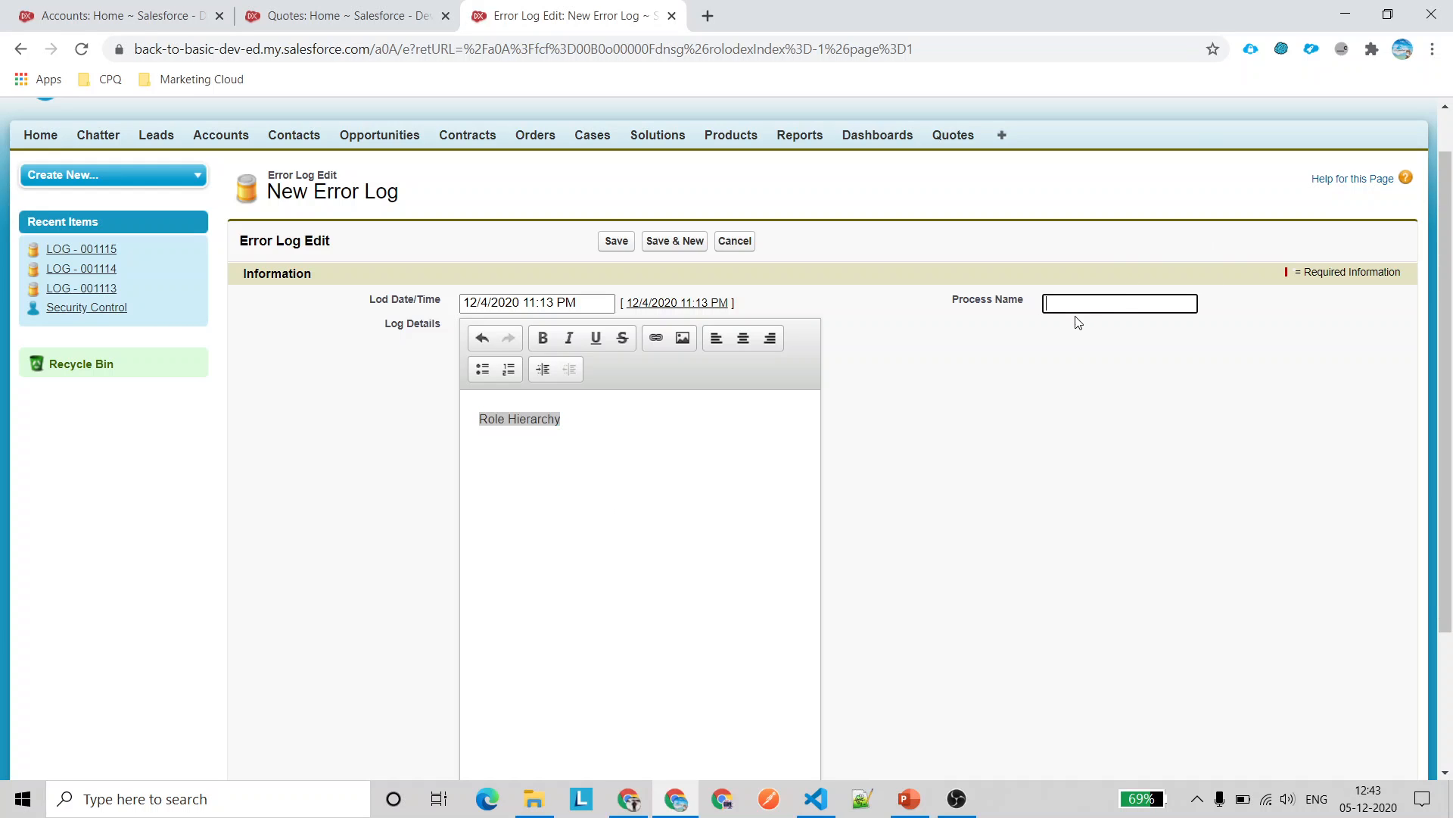
{"action": "key", "text": "ctrl+v"}
{"action": "left_click", "coordinate": [616, 241]}
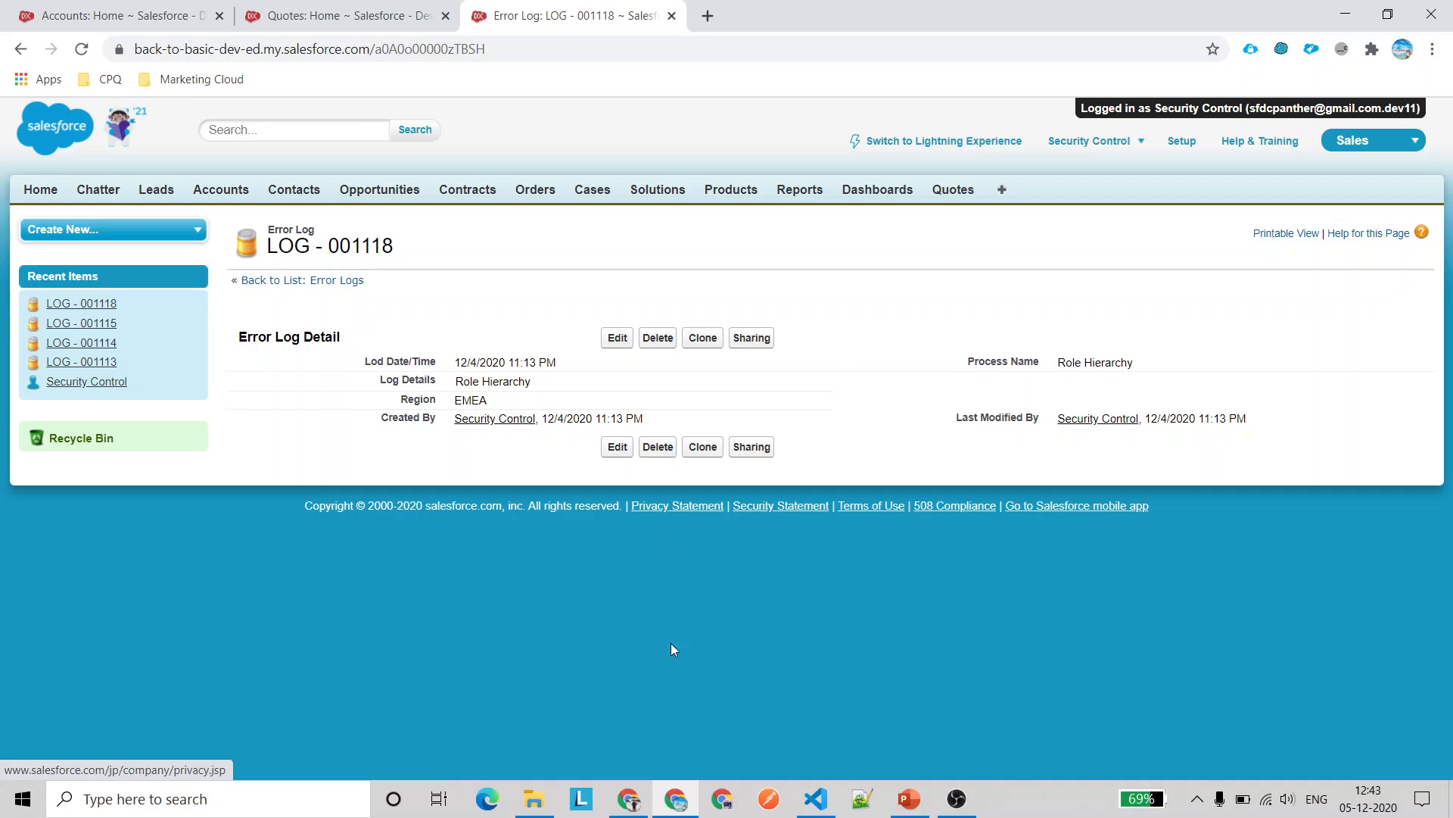
Switch to the administrator session and check the Error Logs list for access to the Role Hierarchy record
{"action": "key", "text": "alt+Tab"}
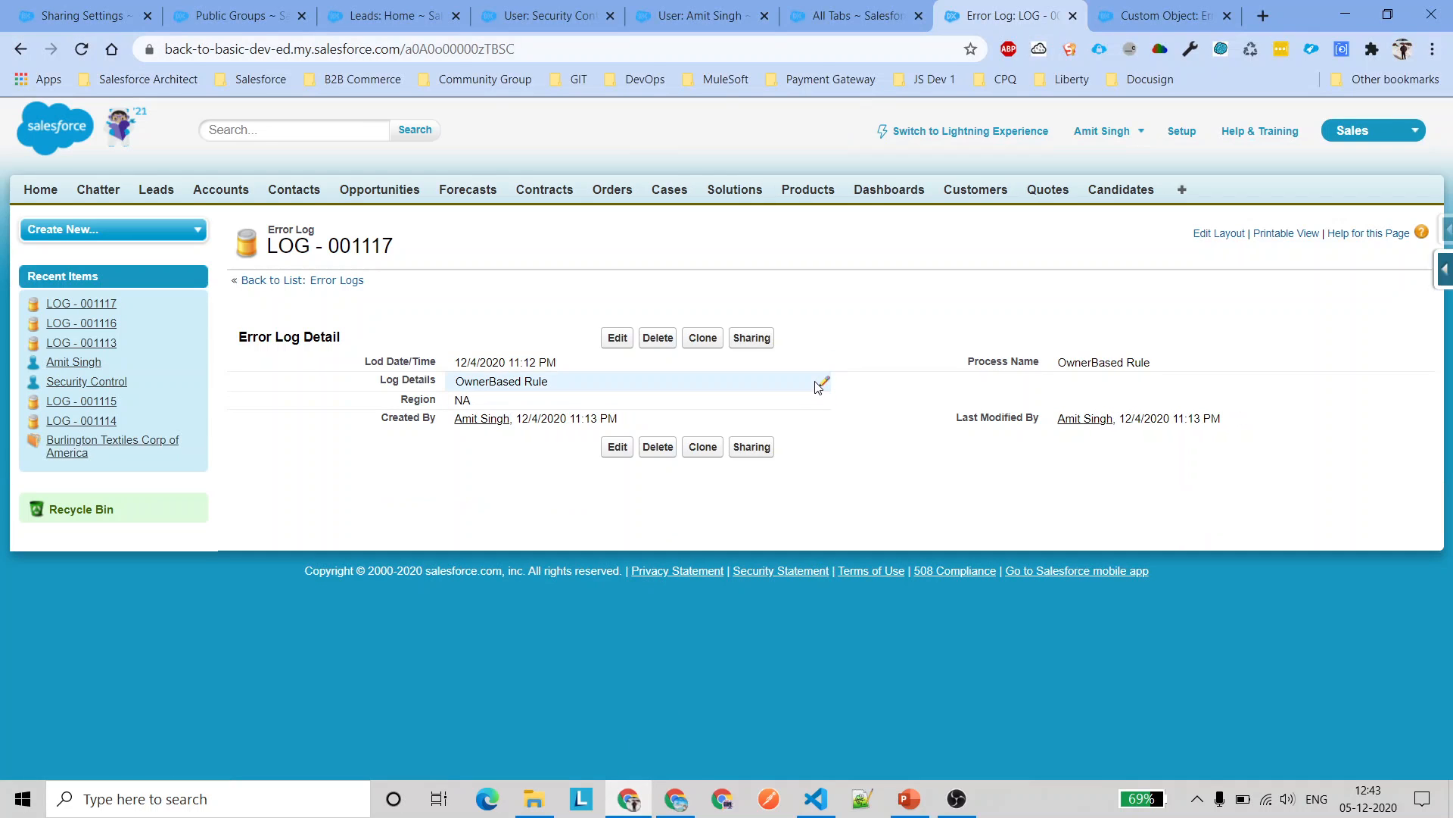
{"action": "left_click", "coordinate": [333, 281]}
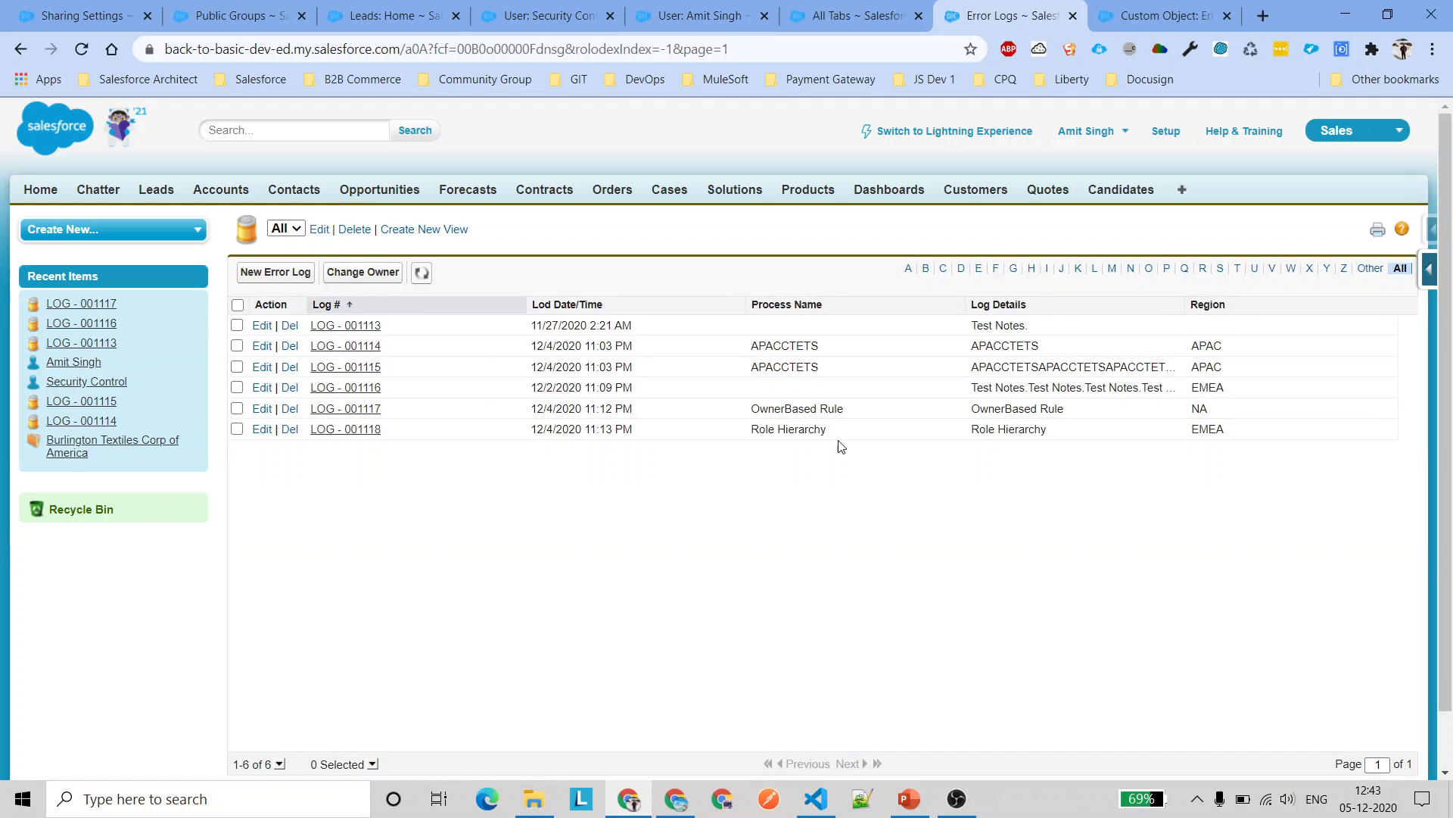
{"action": "left_click_drag", "start_coordinate": [833, 431], "coordinate": [737, 453]}
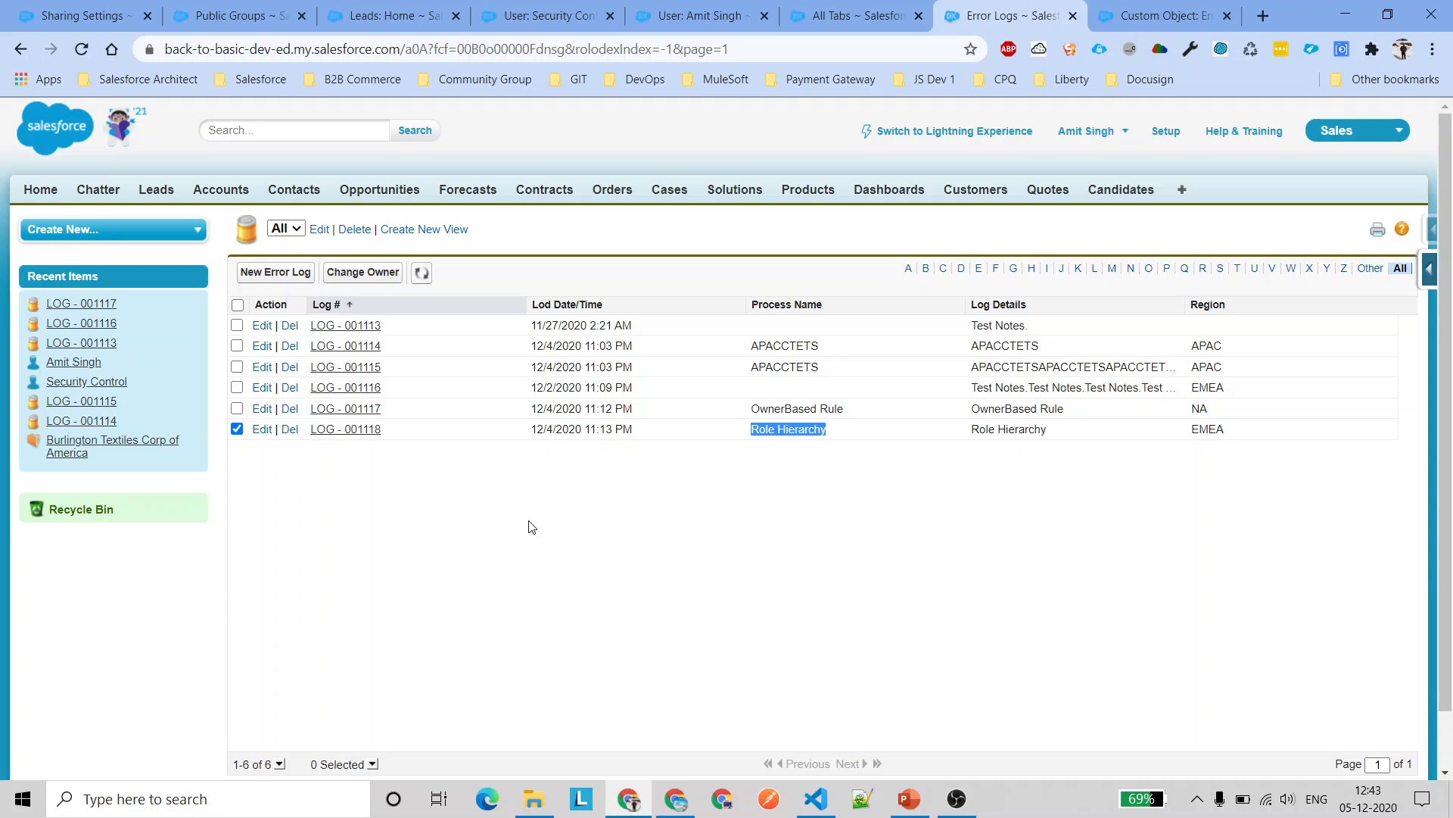
Start a new Error Log sharing rule in Sharing Settings with the rule type "Guest user access, based on criteria"
{"action": "left_click", "coordinate": [89, 9]}
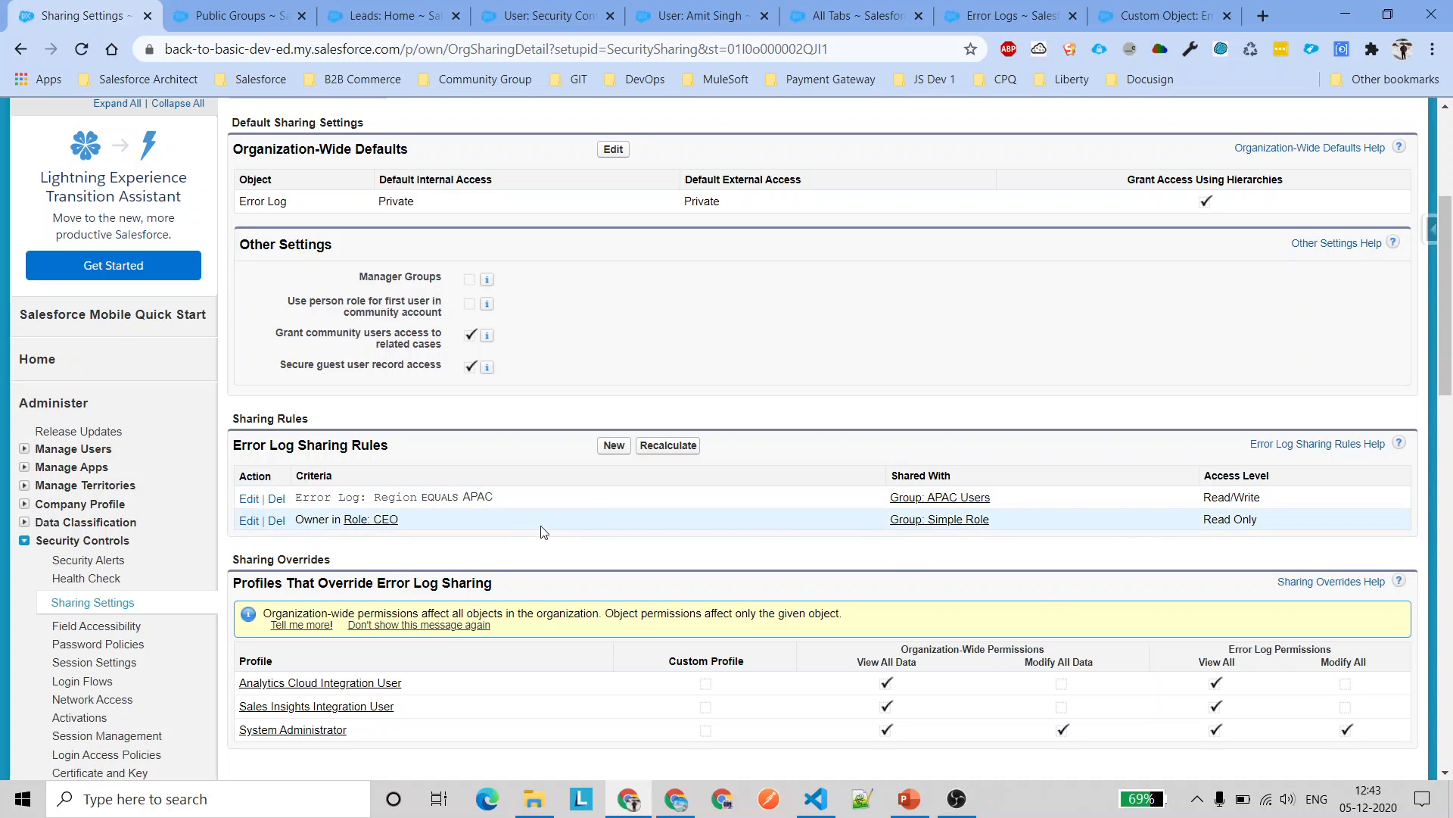
{"action": "left_click", "coordinate": [610, 450]}
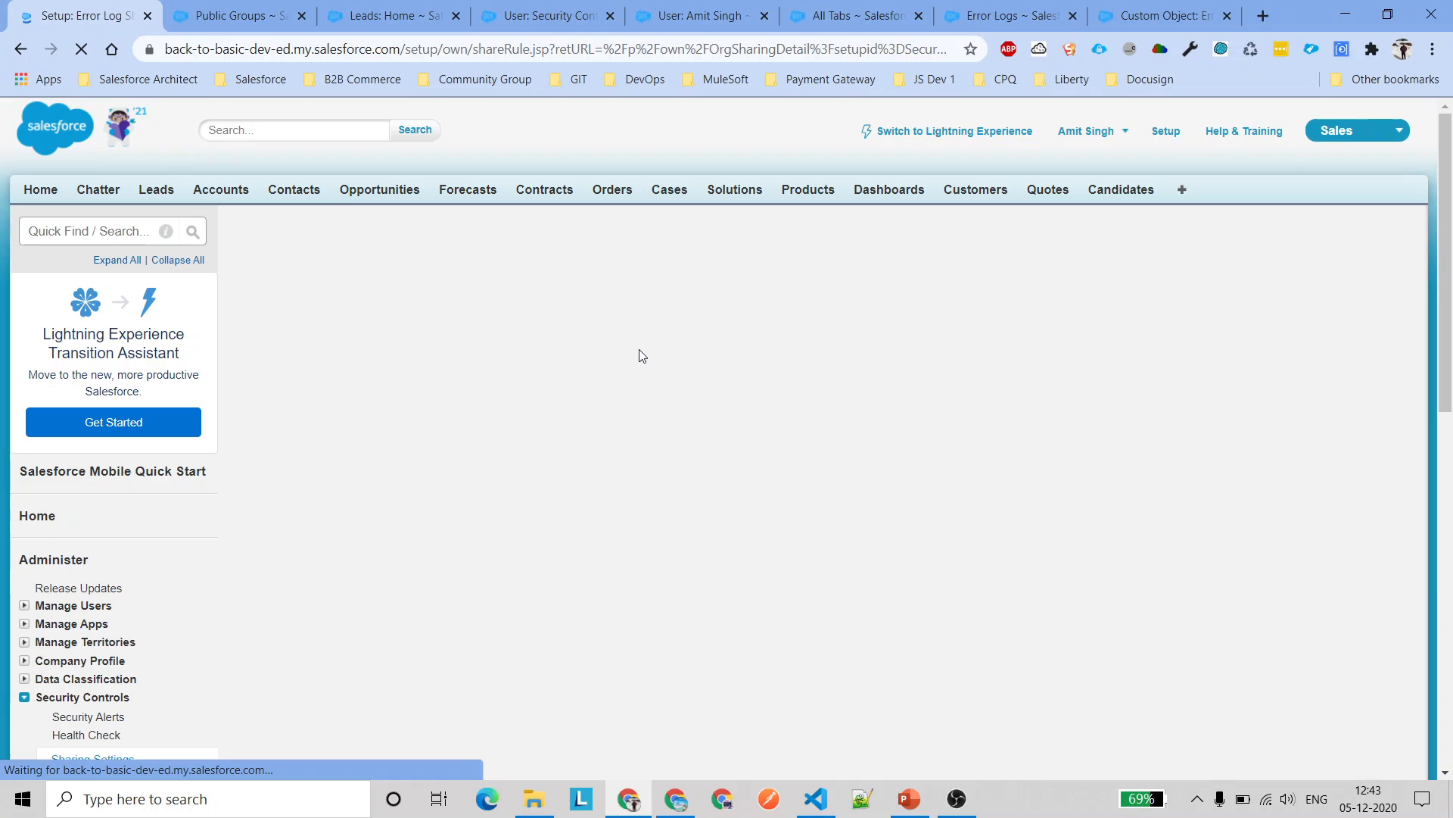
{"action": "scroll", "coordinate": [832, 379], "scroll_direction": "down", "scroll_amount": 5}
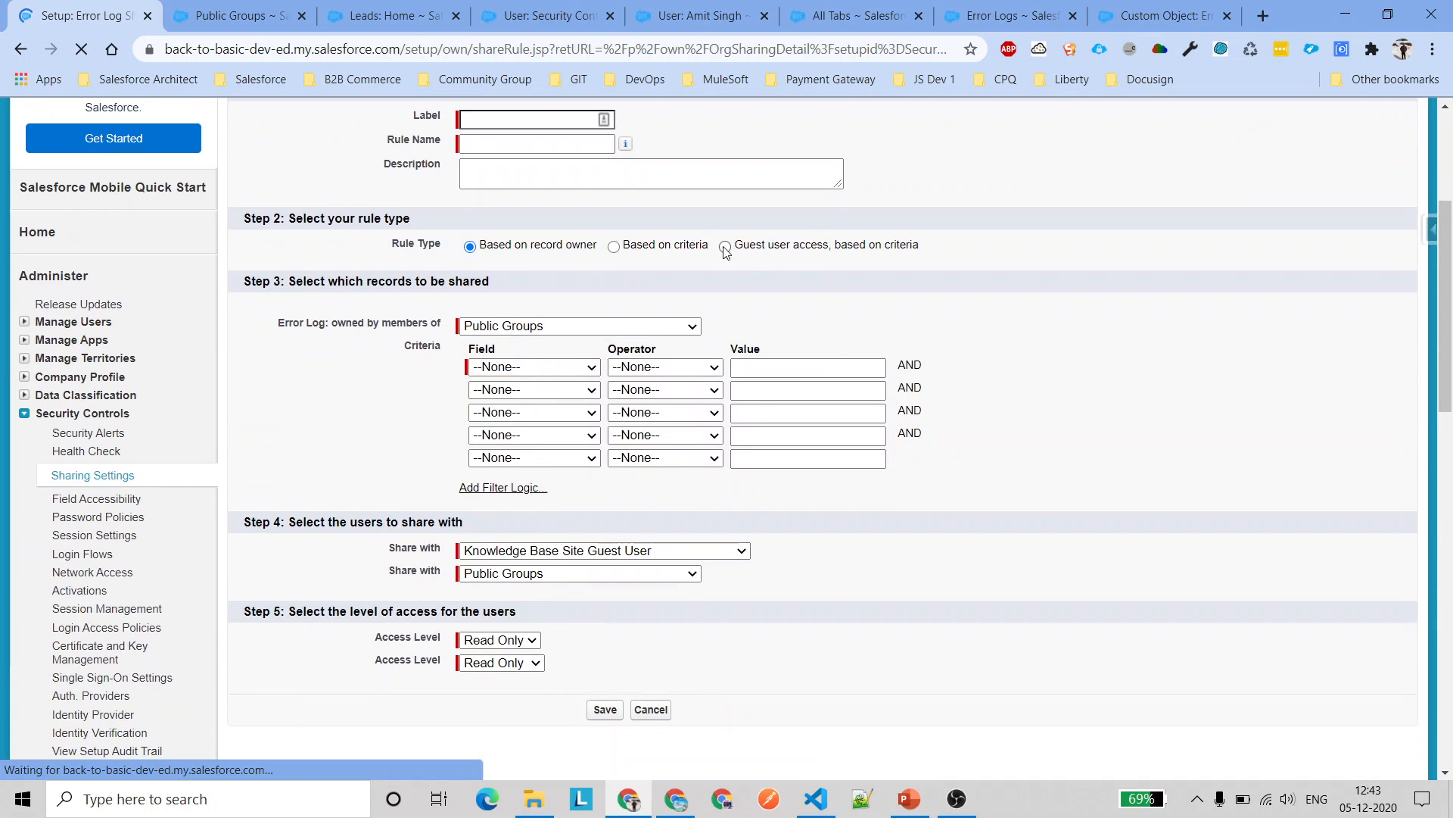
{"action": "left_click", "coordinate": [803, 214]}
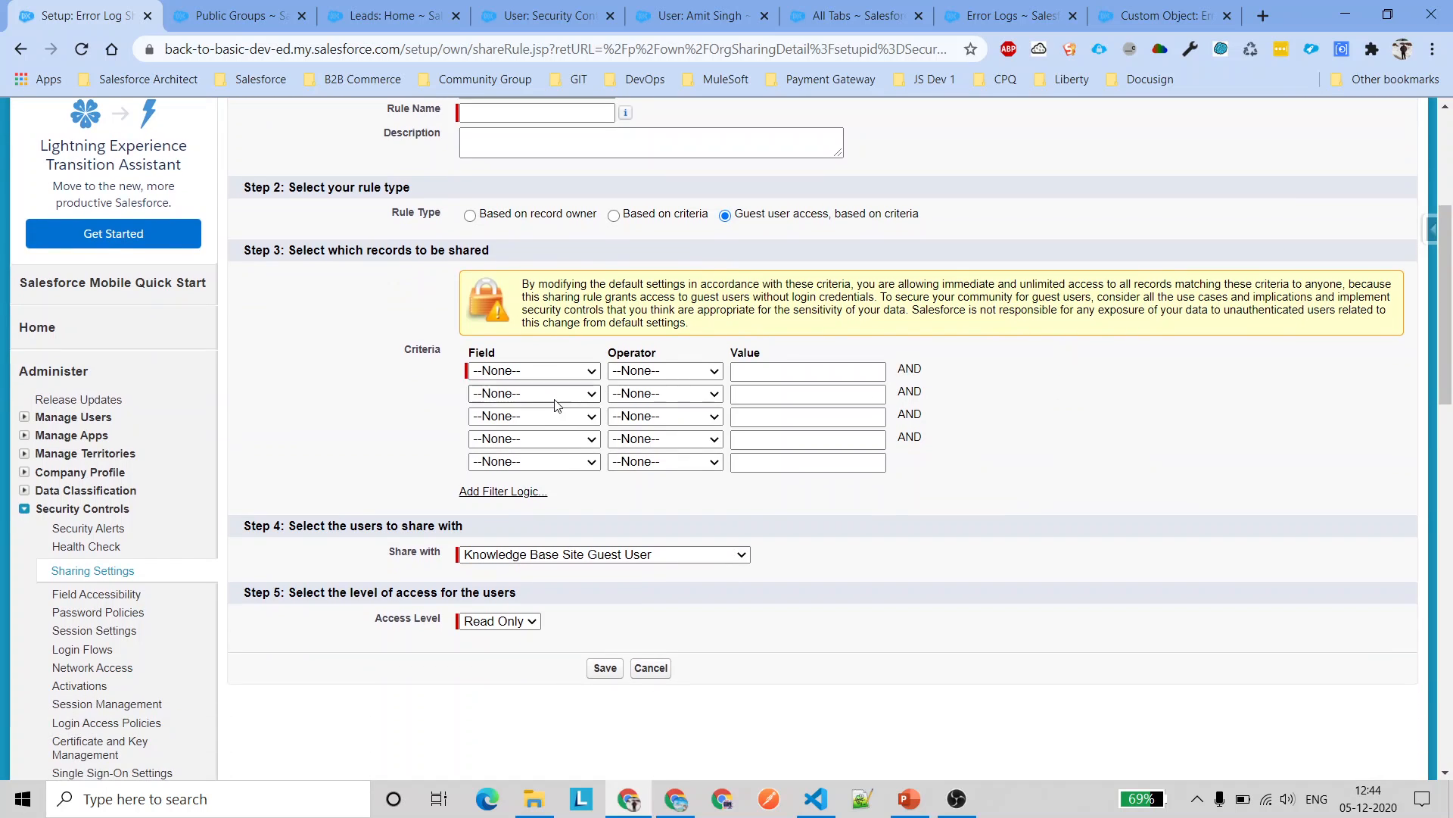
{"action": "left_click", "coordinate": [524, 370]}
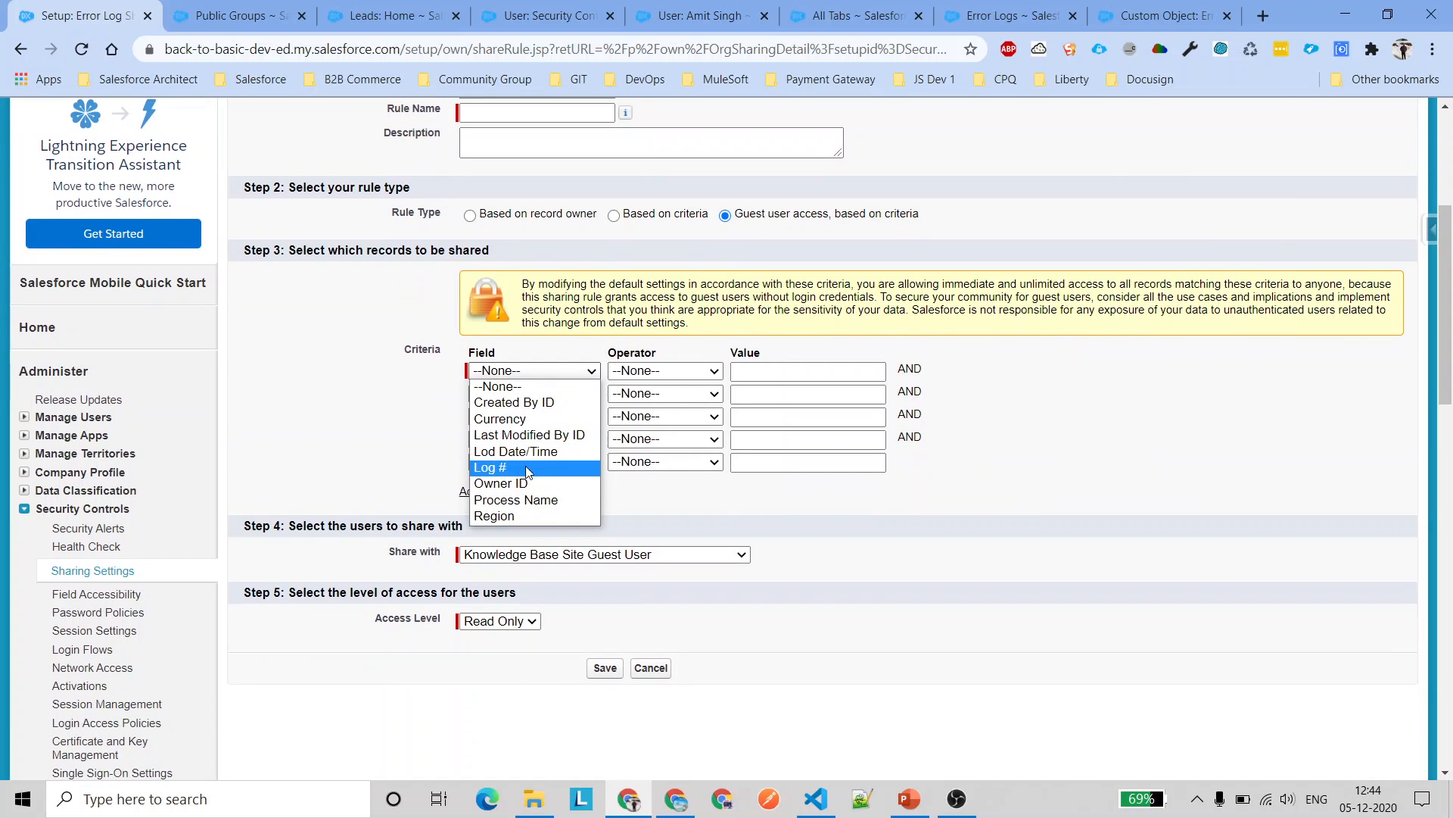
{"action": "left_click_drag", "start_coordinate": [930, 219], "coordinate": [835, 222]}
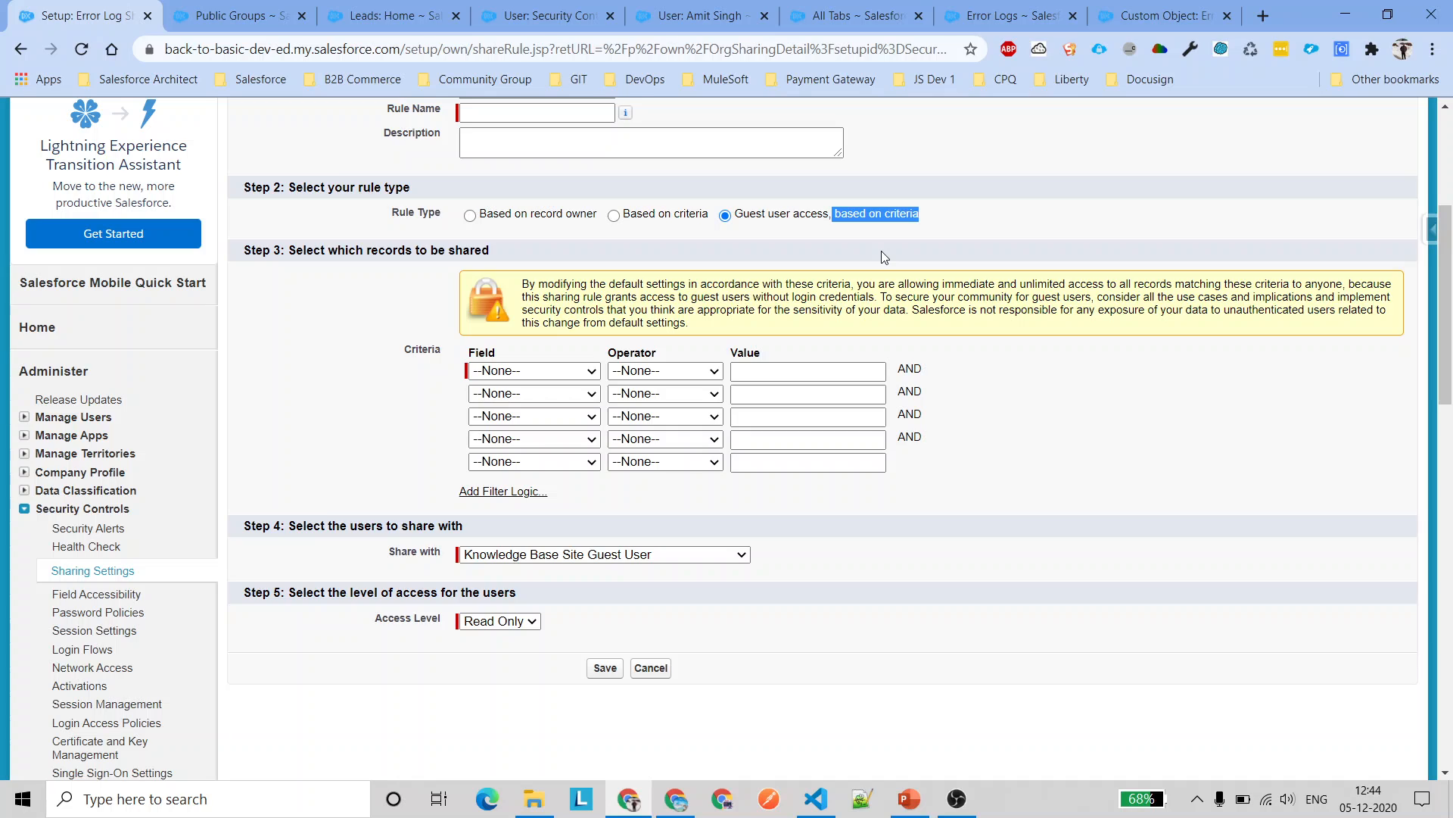
{"action": "left_click_drag", "start_coordinate": [739, 219], "coordinate": [939, 215]}
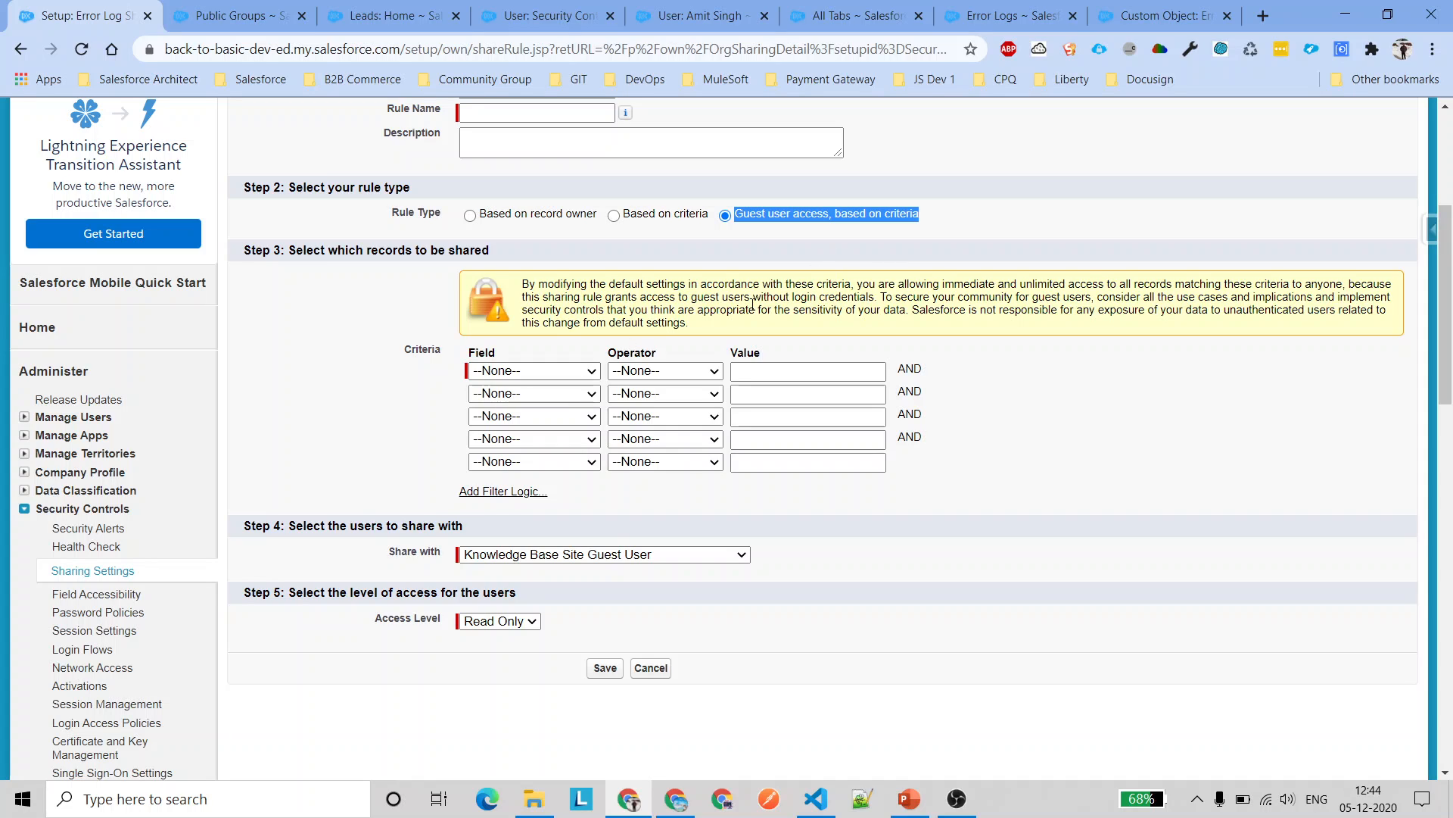
{"action": "left_click", "coordinate": [763, 218]}
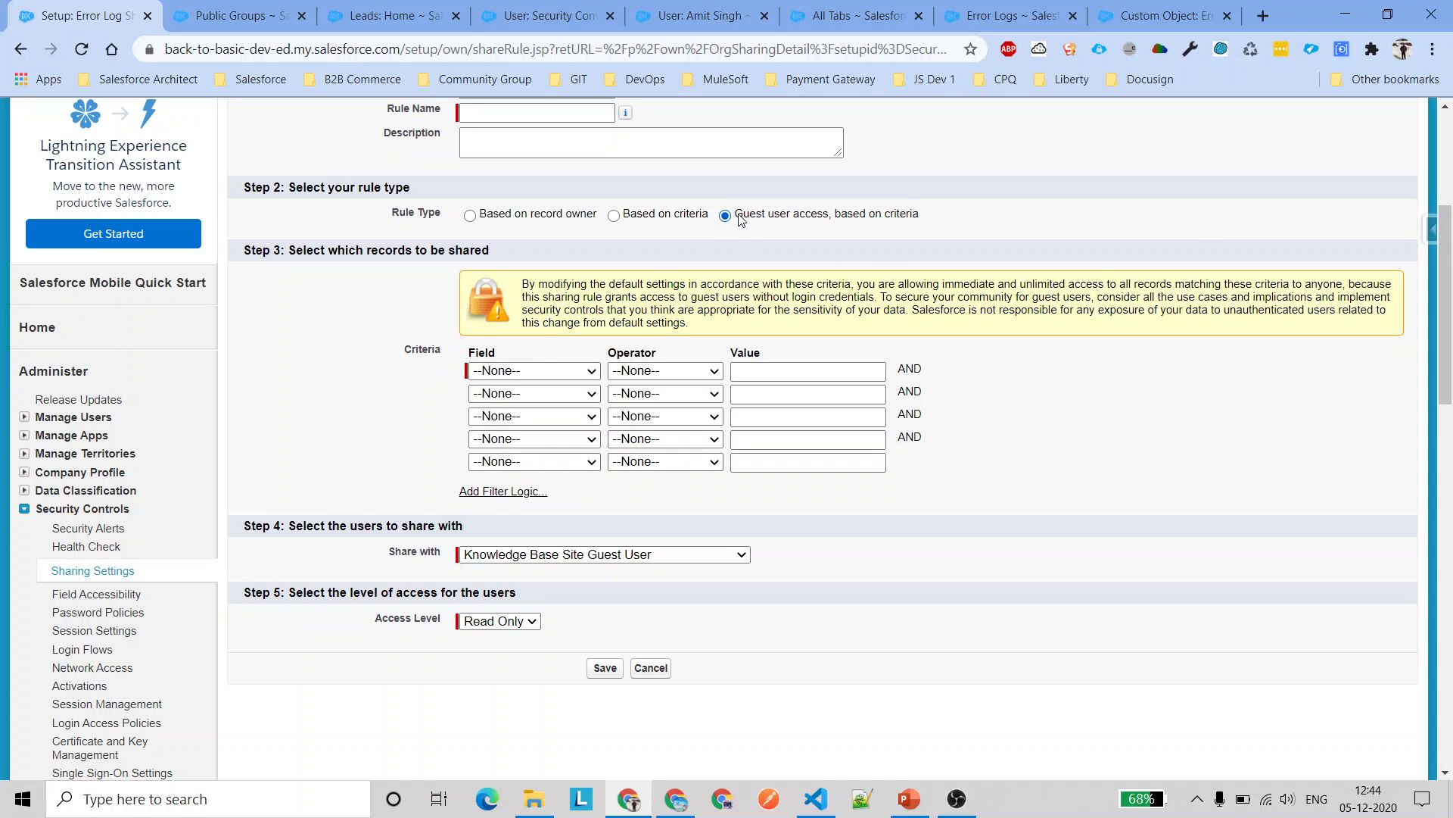
{"action": "left_click_drag", "start_coordinate": [739, 218], "coordinate": [951, 221]}
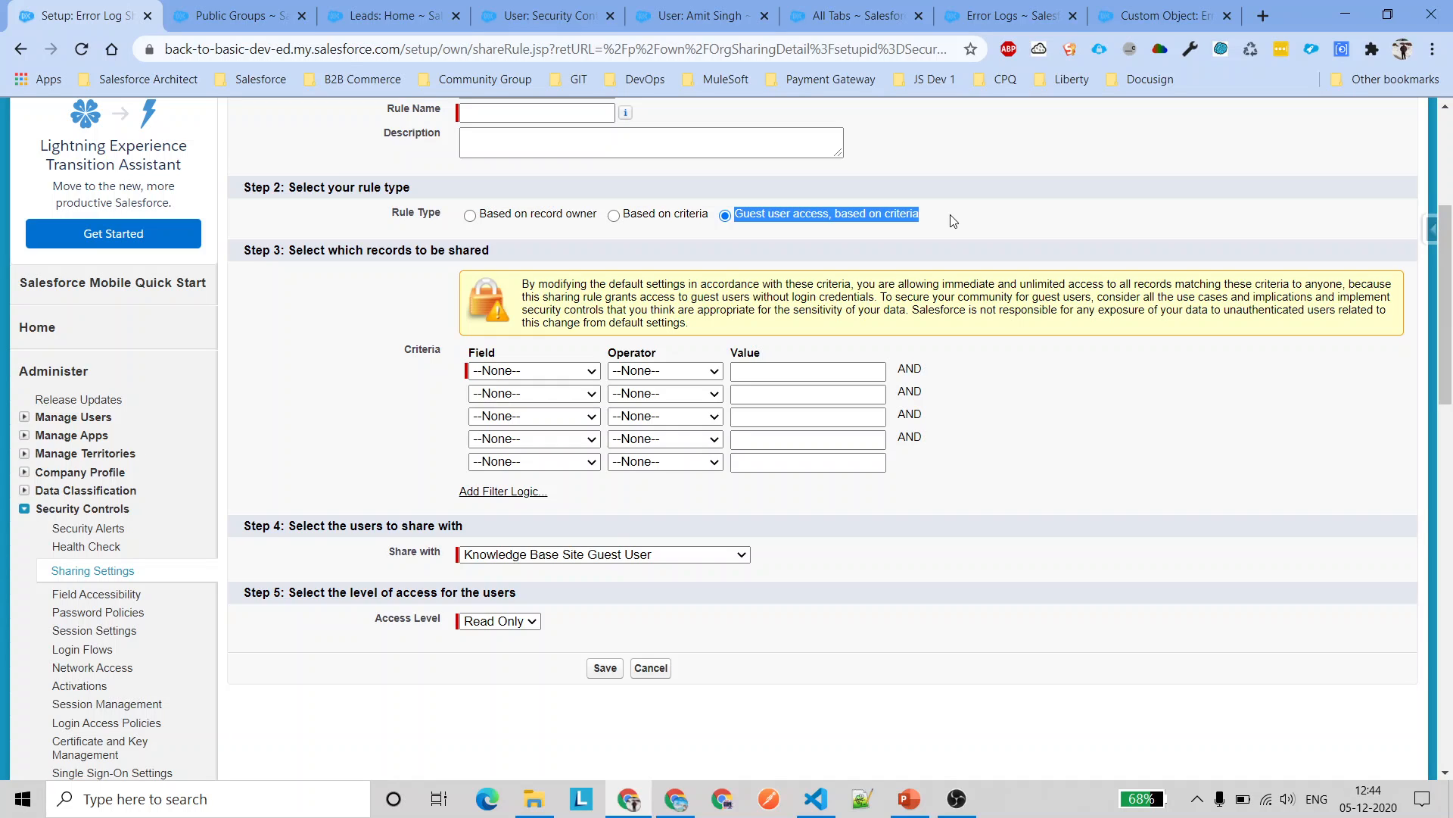
{"action": "left_click", "coordinate": [953, 220]}
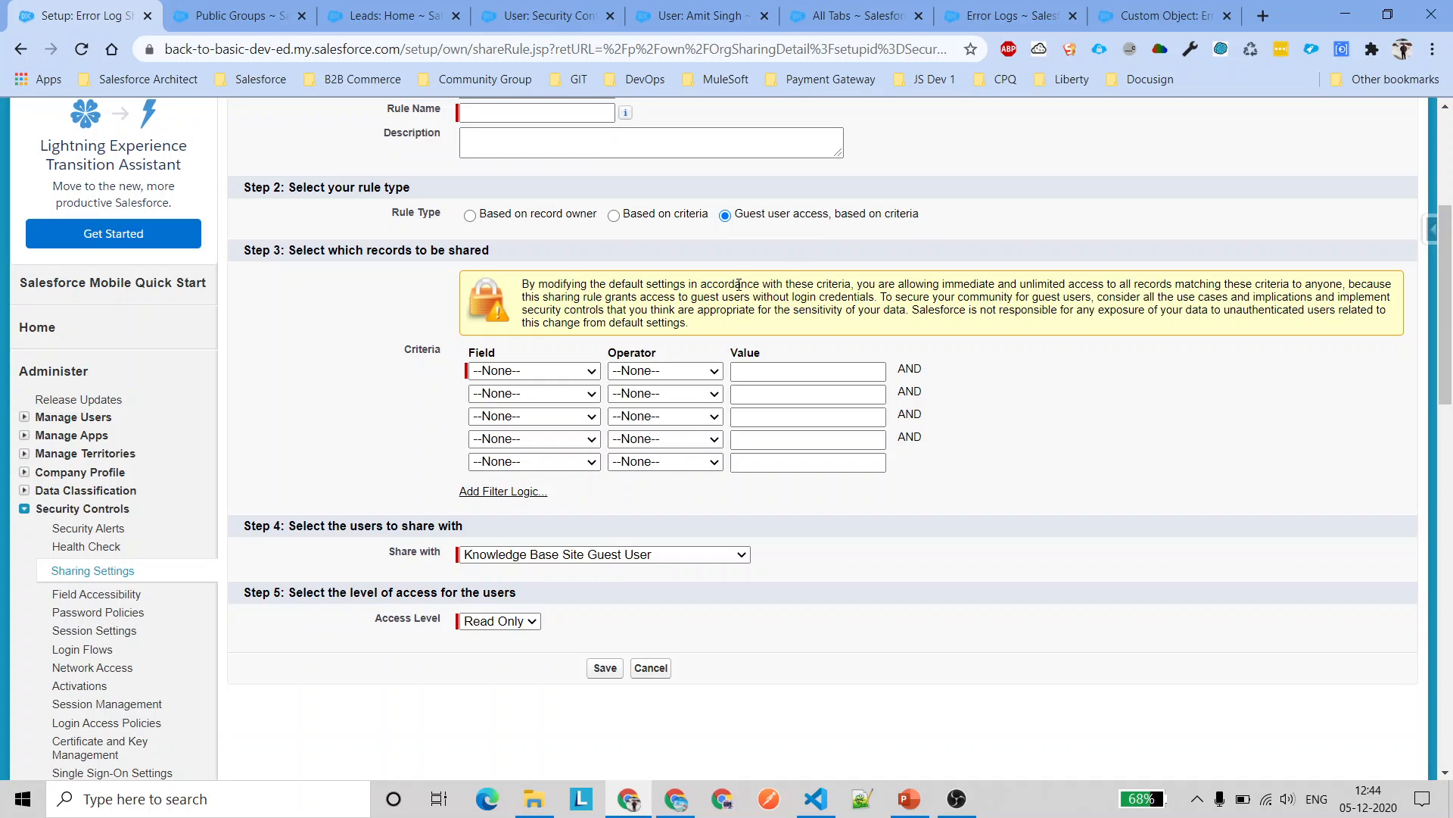
Set the rule's first criterion to Log # not equal to NULL
{"action": "left_click", "coordinate": [529, 370]}
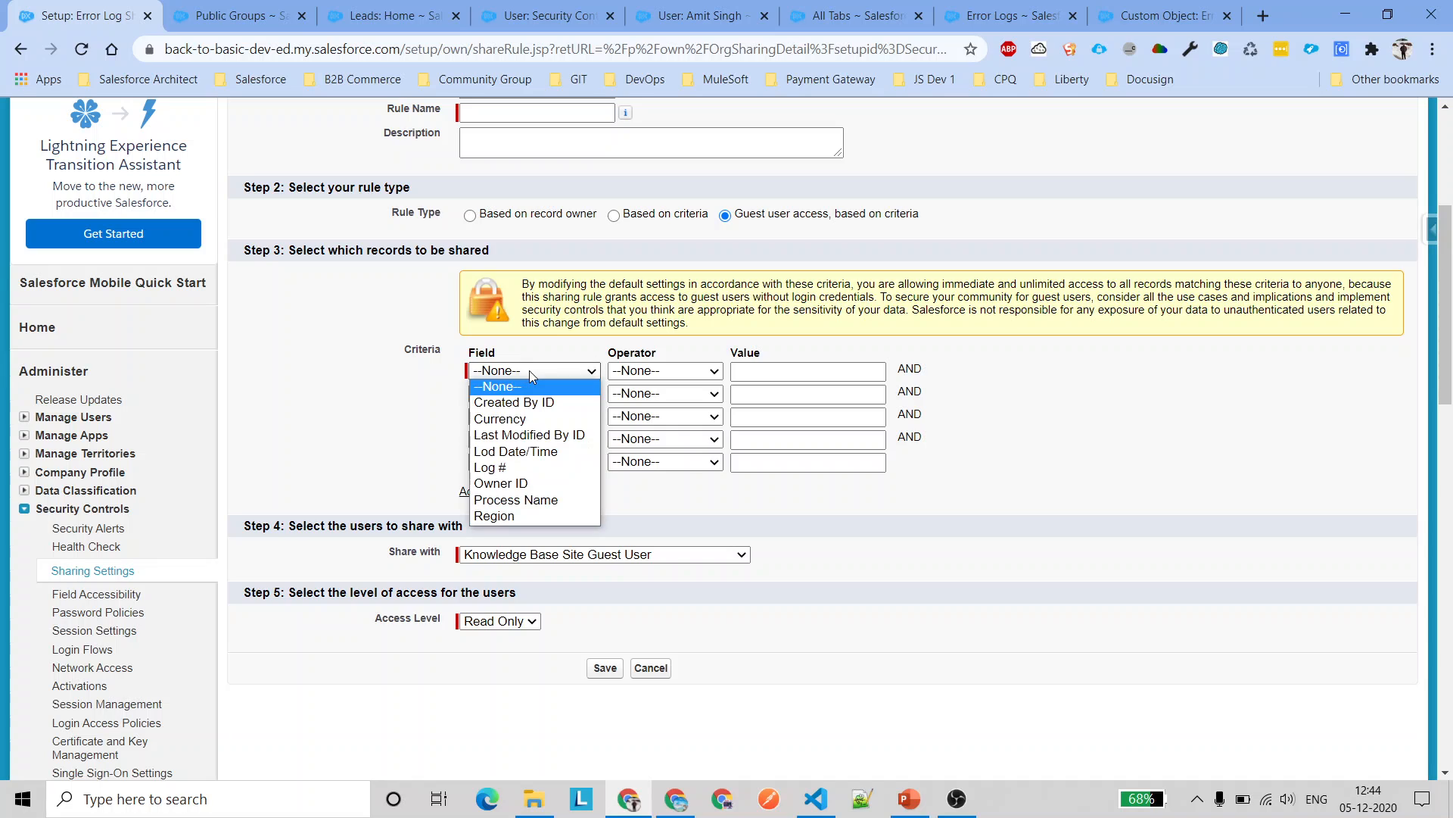
{"action": "left_click", "coordinate": [511, 467]}
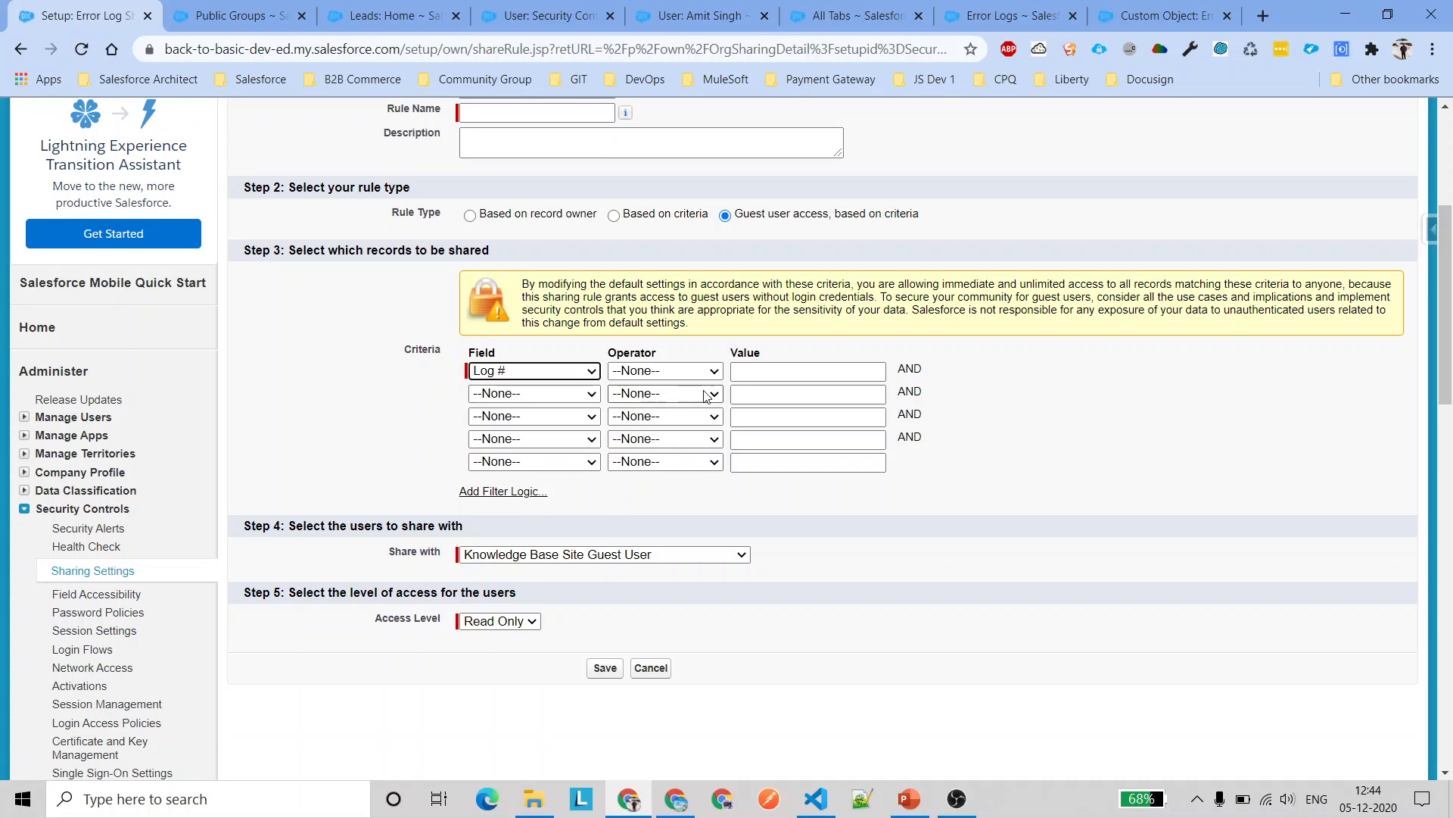
{"action": "left_click", "coordinate": [666, 371]}
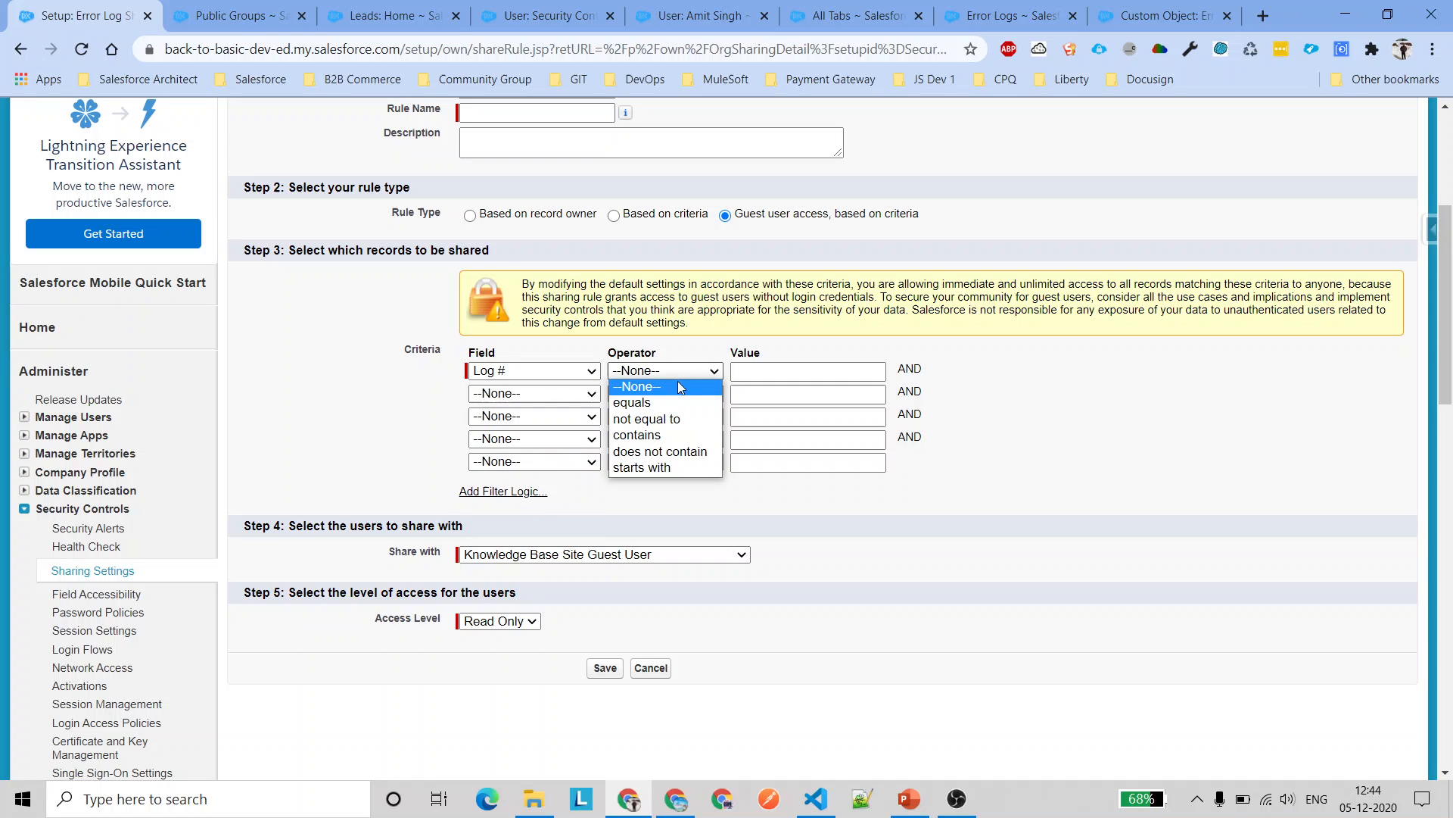
{"action": "left_click", "coordinate": [647, 418]}
{"action": "left_click", "coordinate": [799, 370]}
{"action": "type", "text": "NULL"}
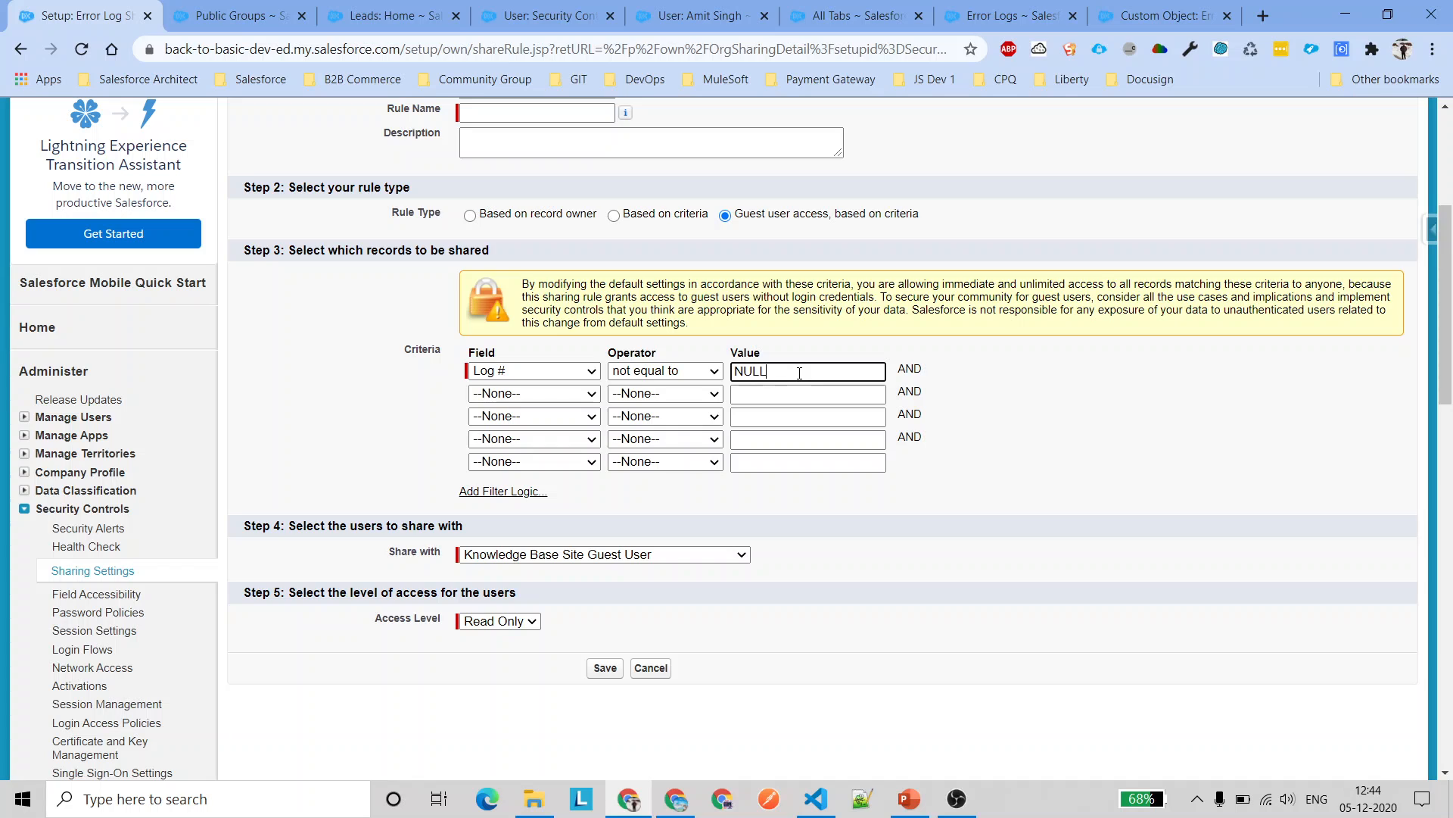
{"action": "left_click", "coordinate": [1041, 388]}
Share the matching records with Max FiT Site Guest User at the Read Only access level
{"action": "scroll", "coordinate": [941, 406], "scroll_direction": "down", "scroll_amount": 1}
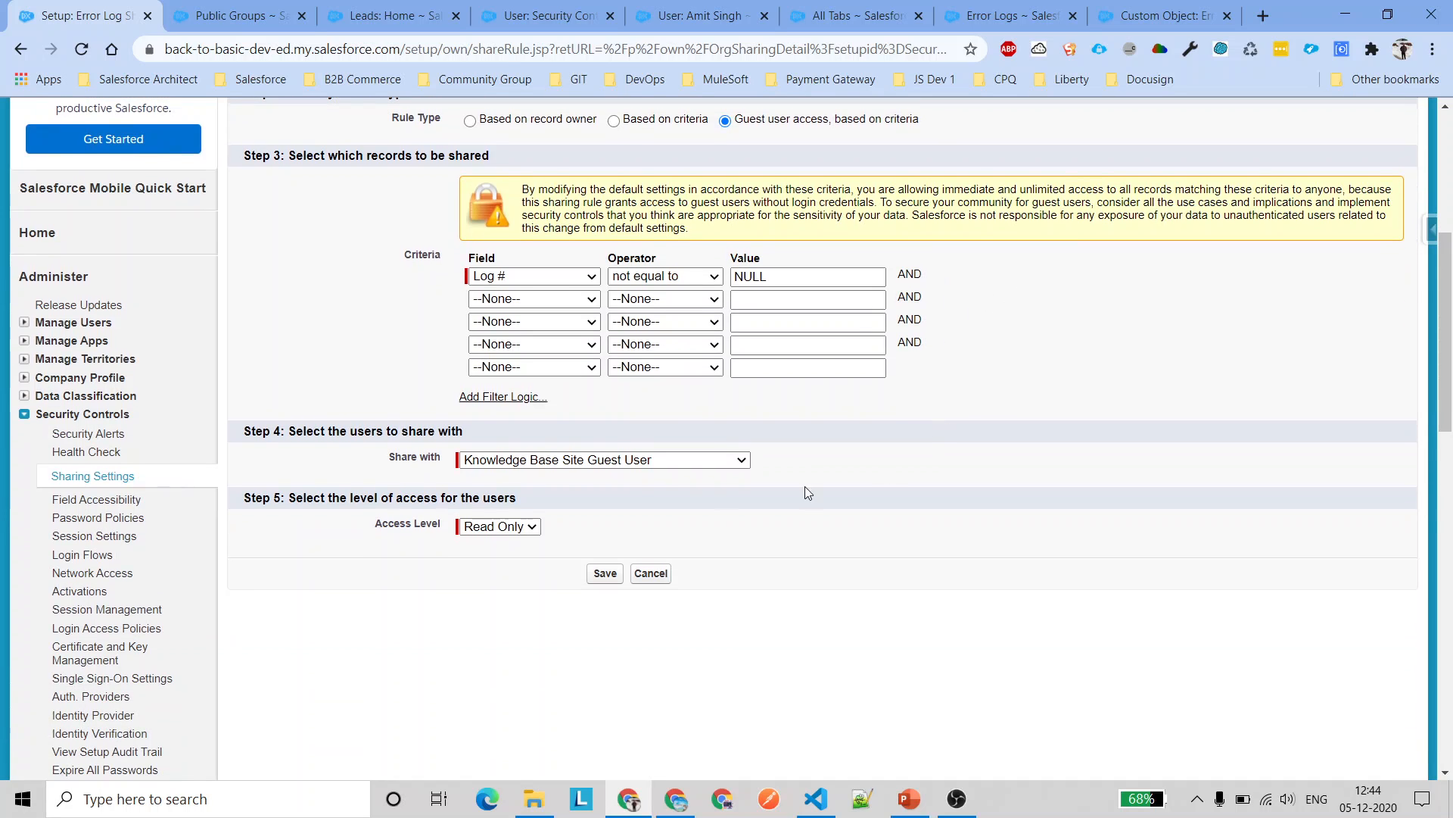
{"action": "left_click", "coordinate": [552, 461]}
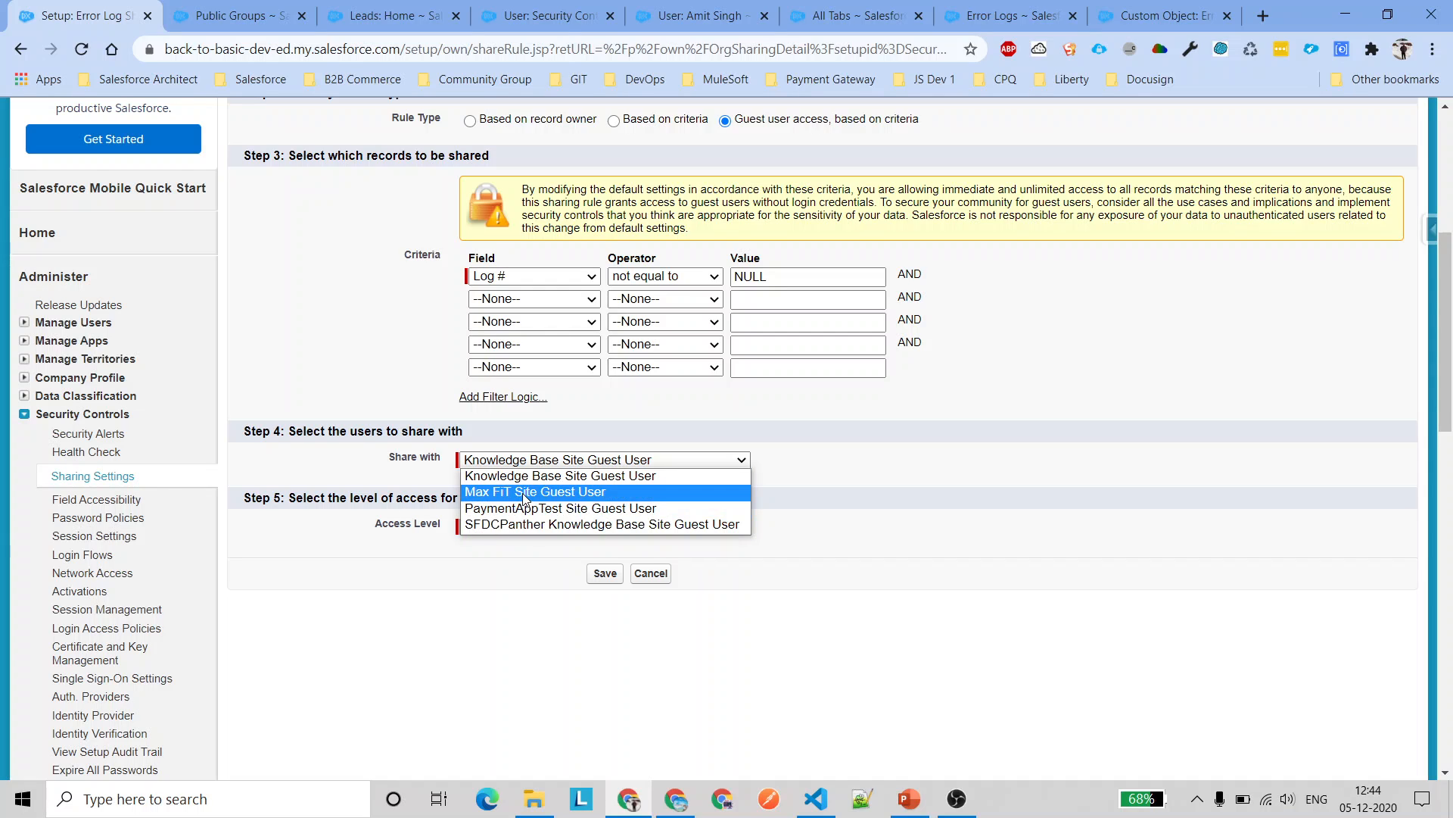
{"action": "left_click", "coordinate": [552, 491]}
{"action": "left_click", "coordinate": [504, 528]}
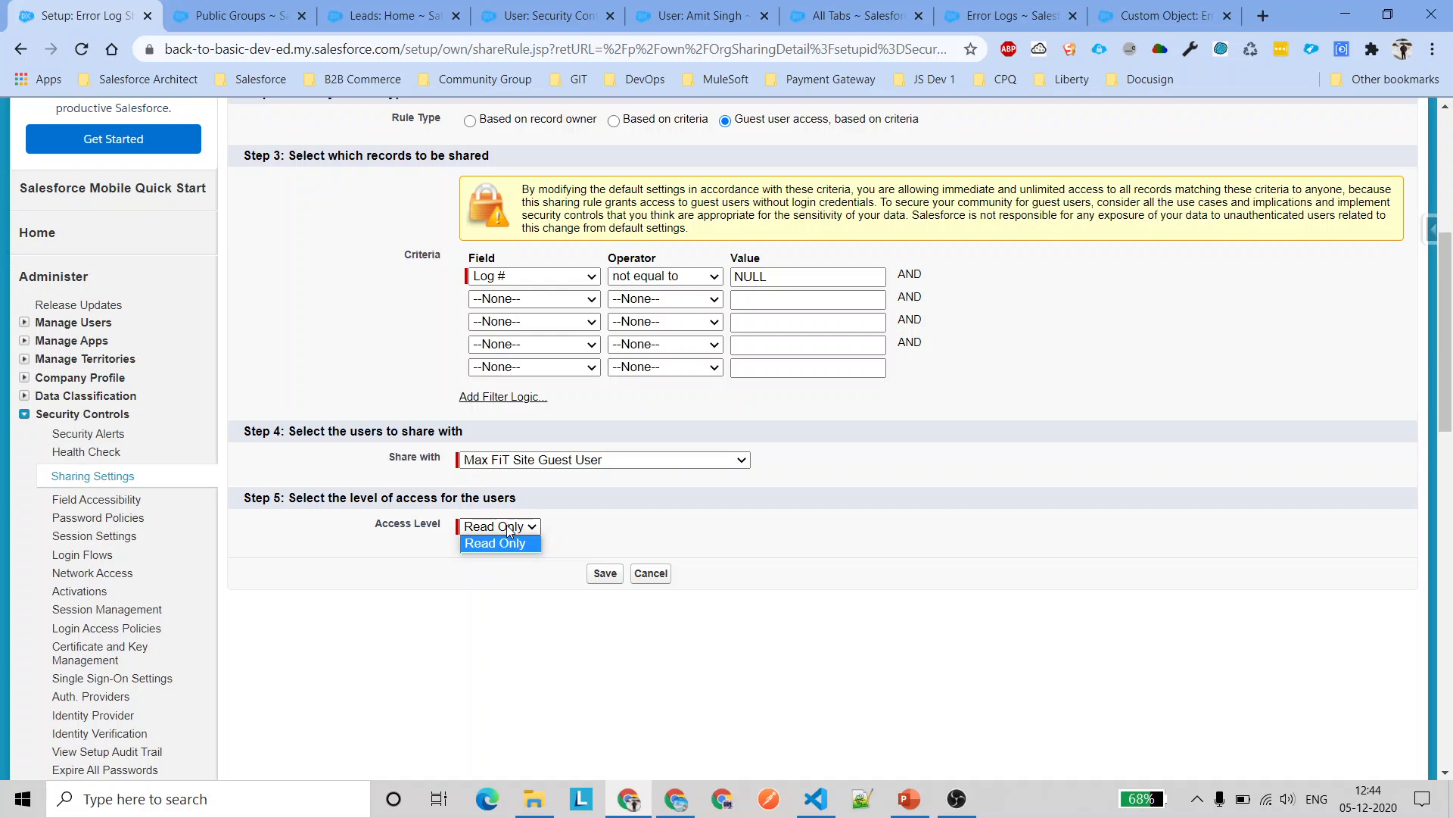
{"action": "left_click", "coordinate": [530, 539]}
{"action": "left_click", "coordinate": [858, 532]}
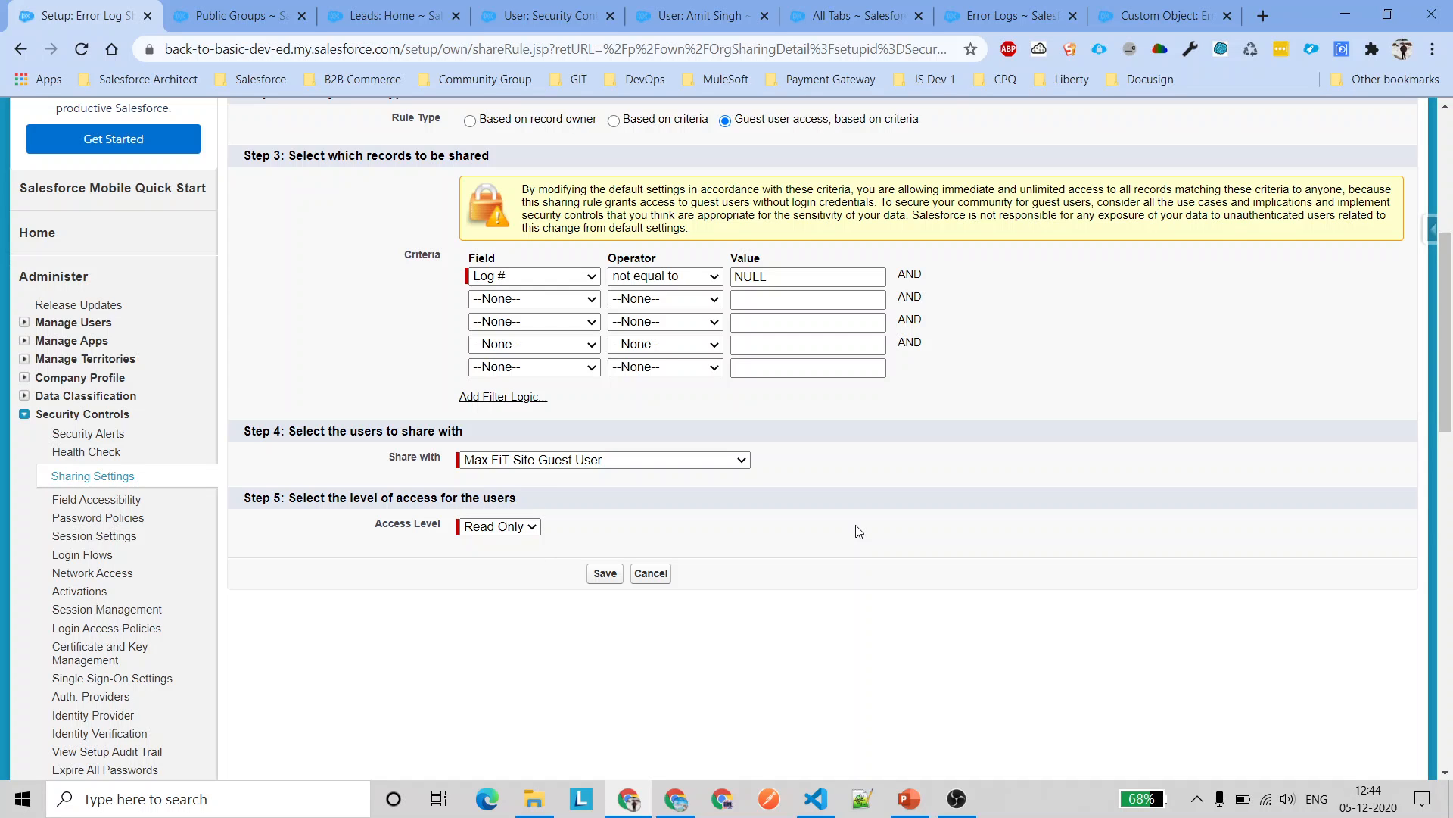
Label the sharing rule "Guest User Rule" with the rule name Guest_User_Rule
{"action": "scroll", "coordinate": [858, 532], "scroll_direction": "up", "scroll_amount": 5}
{"action": "left_click", "coordinate": [520, 371]}
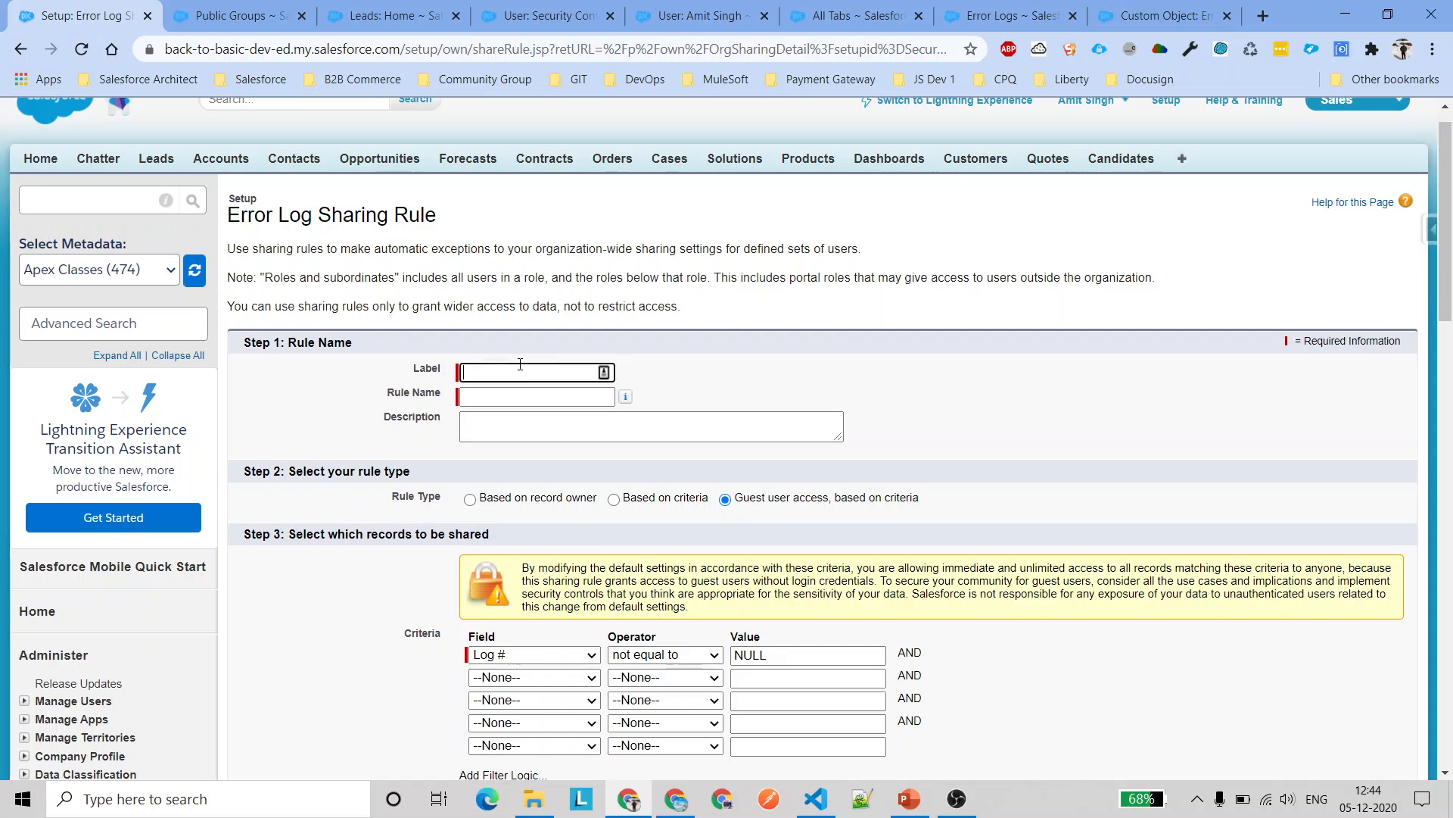
{"action": "type", "text": "Guest User Rule"}
{"action": "key", "text": "ctrl+a"}
{"action": "key", "text": "ctrl+c"}
{"action": "left_click", "coordinate": [506, 396]}
{"action": "key", "text": "ctrl+v"}
{"action": "key", "text": "ctrl+z"}
Enter the rule description "Share All the records to Guest User." and narrow the description box
{"action": "left_click", "coordinate": [541, 424]}
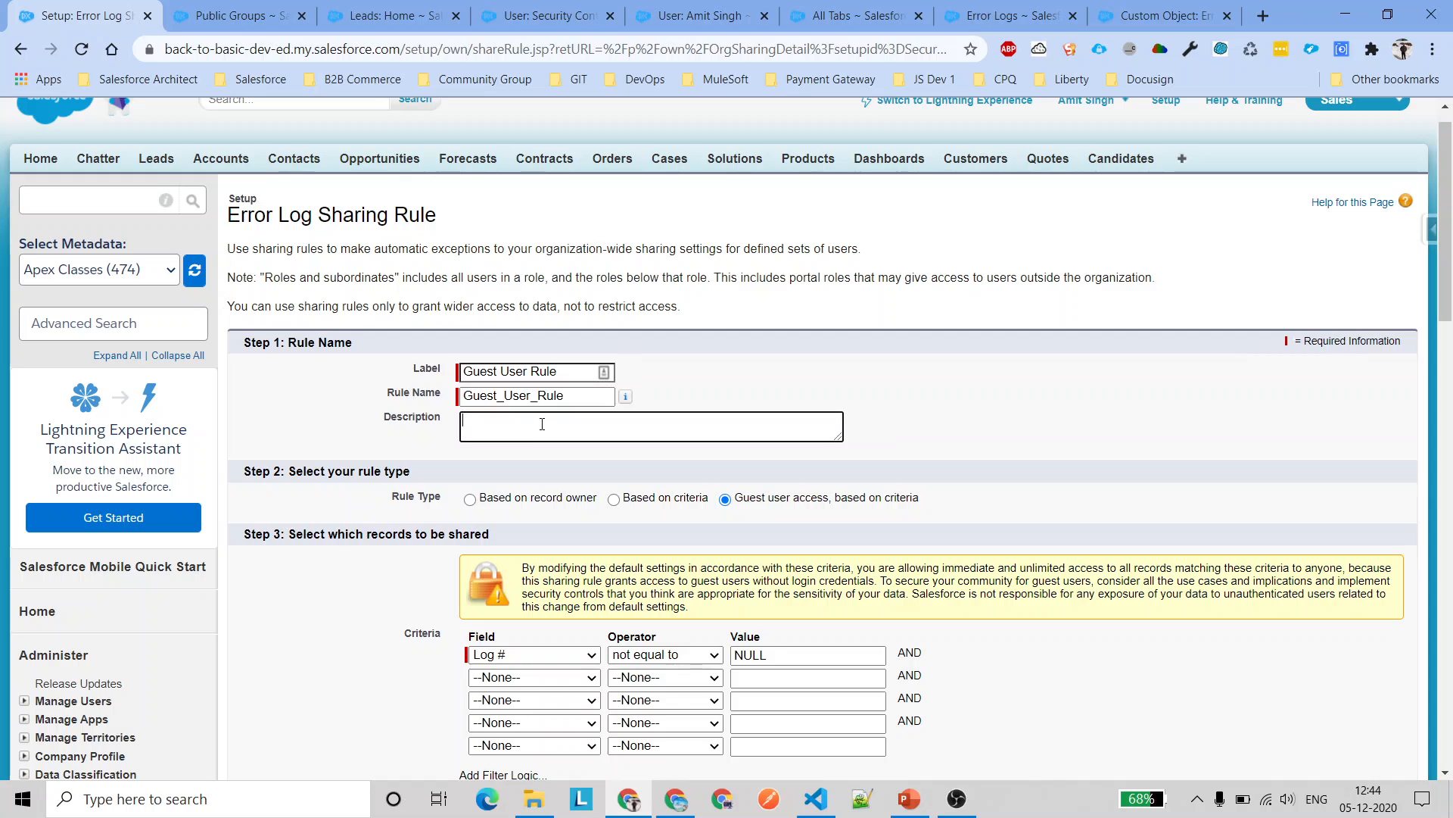
{"action": "type", "text": "Share All the req"}
{"action": "type", "text": "ords to Guest User."}
{"action": "left_click", "coordinate": [541, 423]}
{"action": "type", "text": "c"}
{"action": "left_click", "coordinate": [721, 389]}
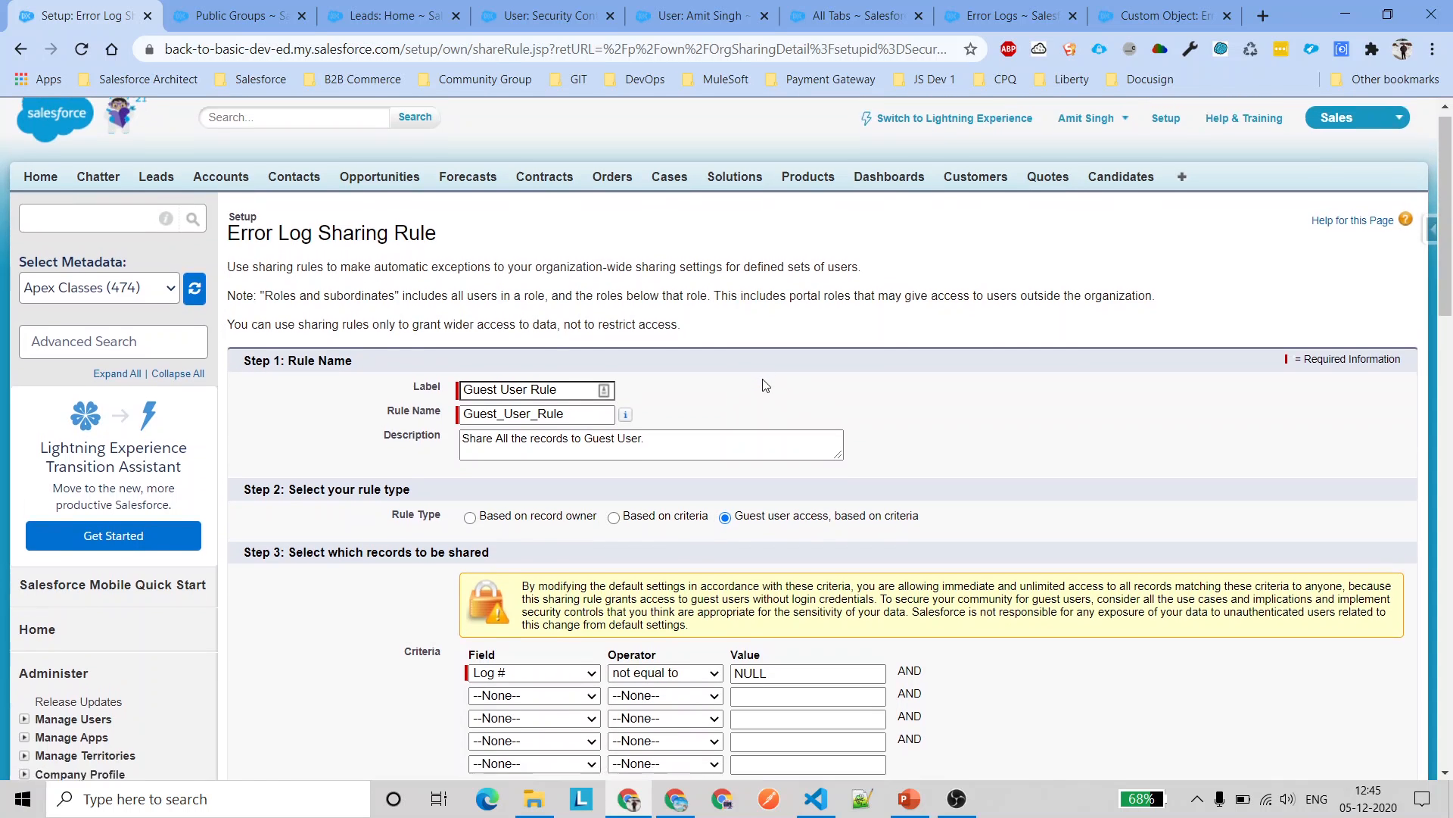
{"action": "scroll", "coordinate": [766, 385], "scroll_direction": "down", "scroll_amount": 1}
{"action": "left_click", "coordinate": [703, 370]}
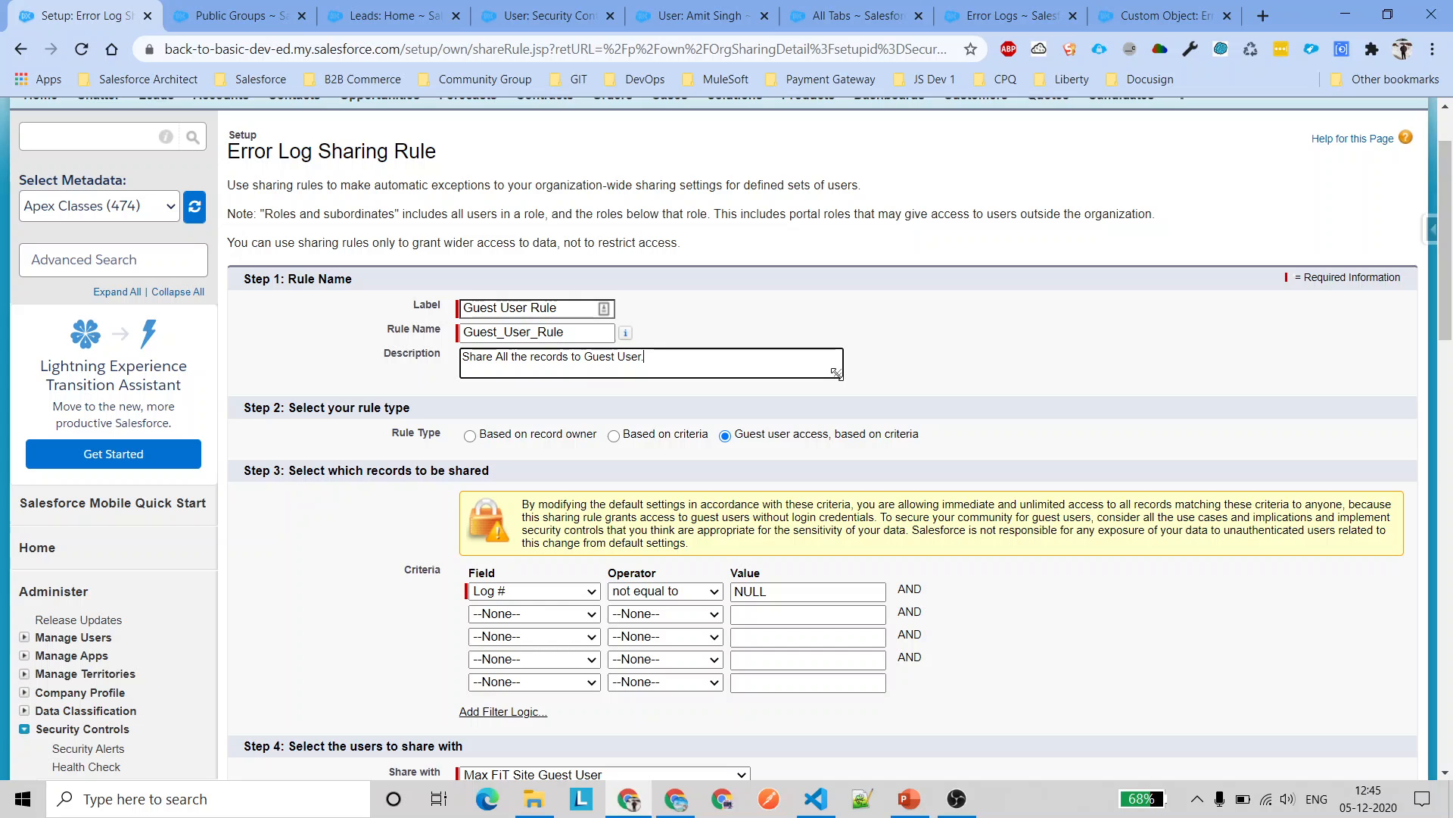
{"action": "left_click_drag", "start_coordinate": [840, 374], "coordinate": [659, 372]}
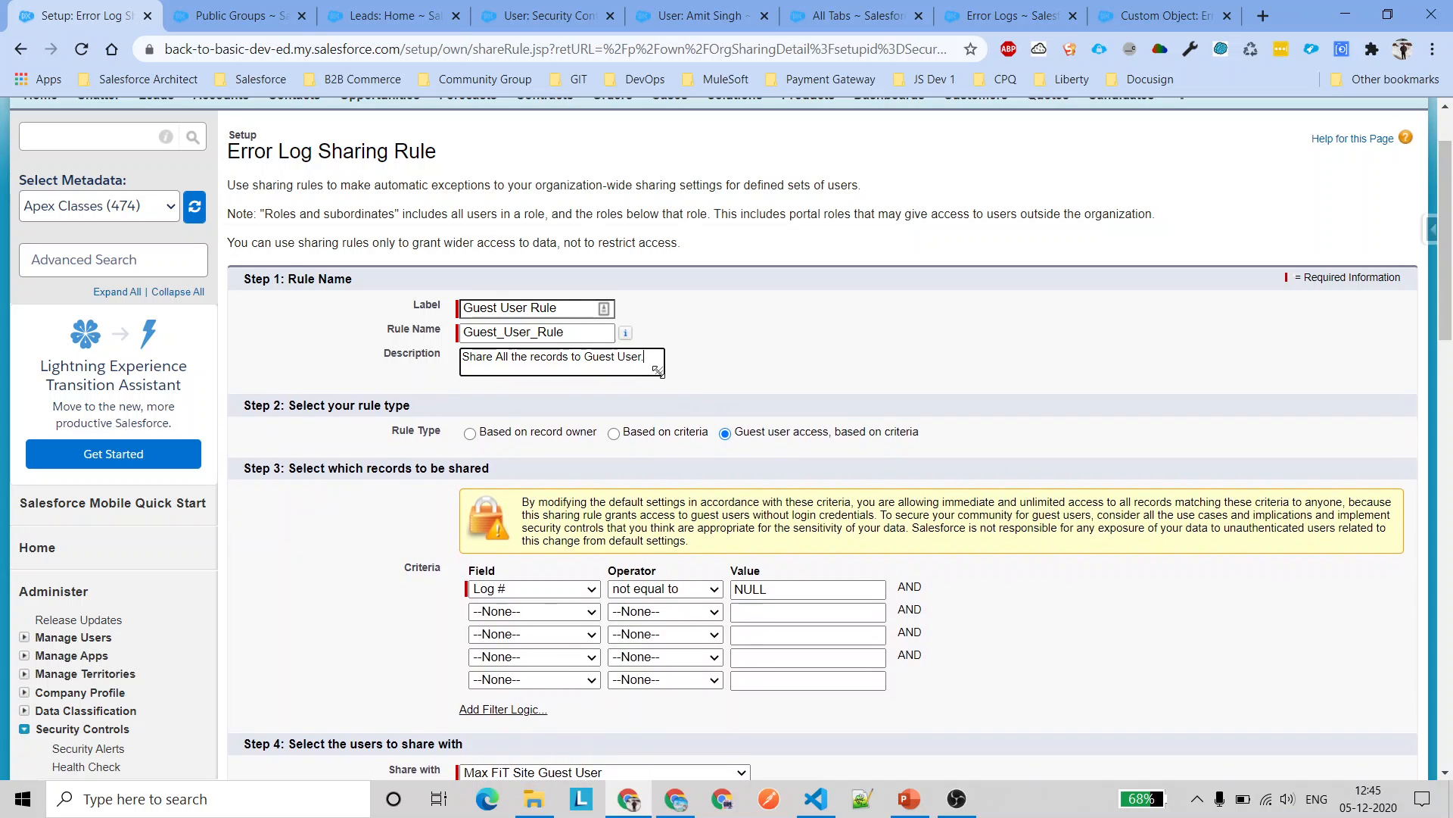
{"action": "left_click", "coordinate": [850, 344]}
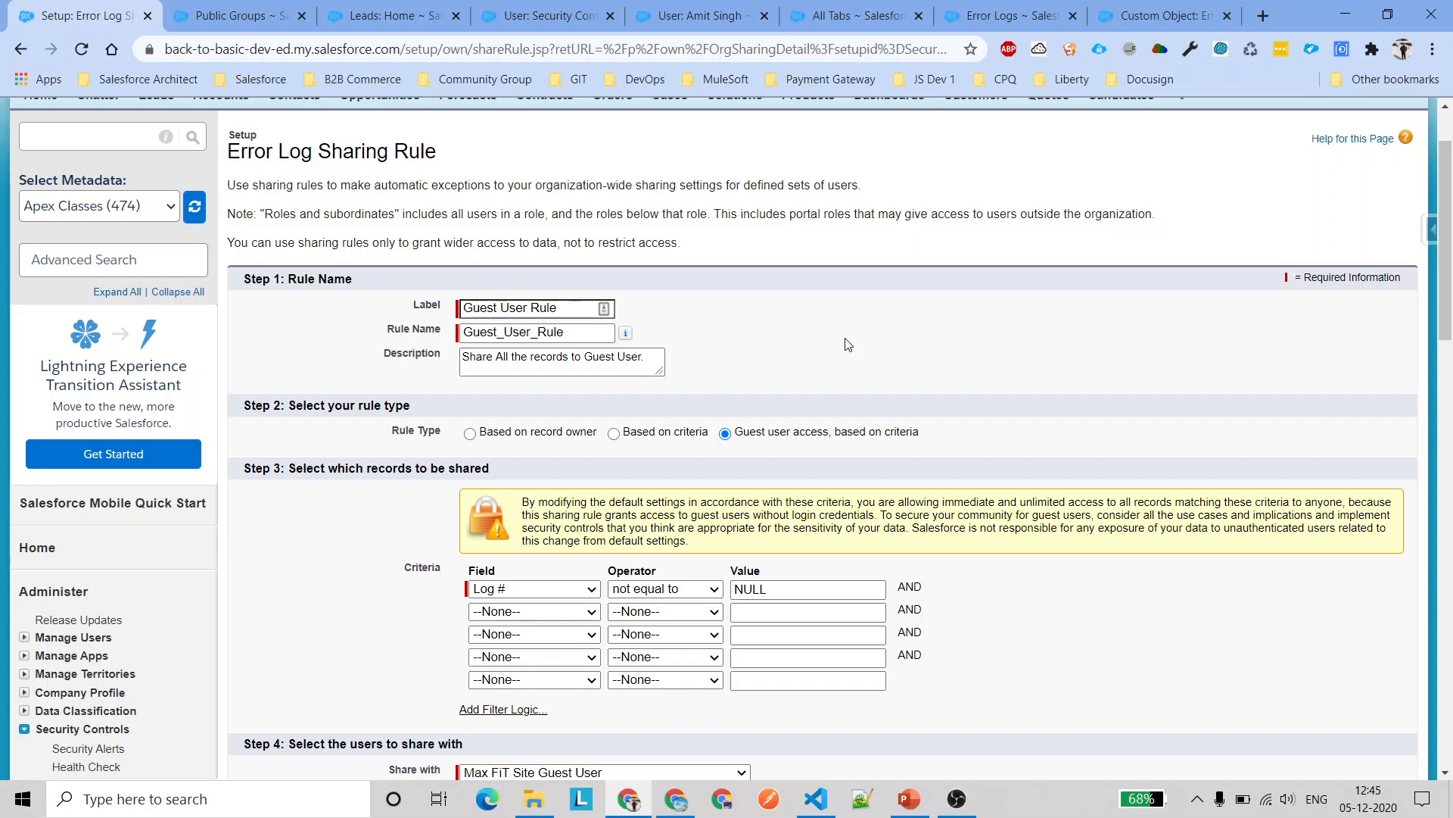
Save the guest user sharing rule and accept the recalculation of sharing access
{"action": "scroll", "coordinate": [849, 344], "scroll_direction": "down", "scroll_amount": 5}
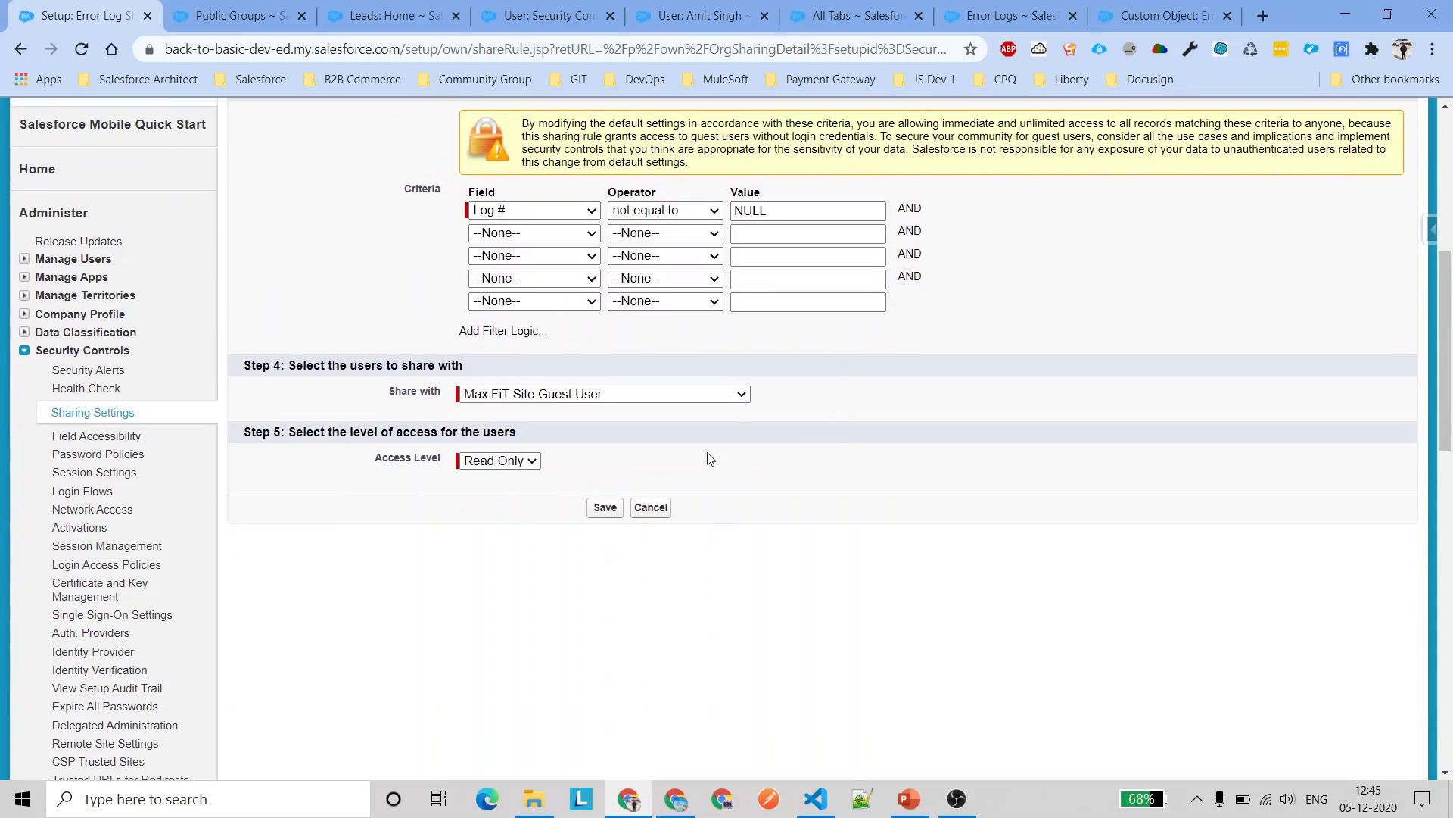
{"action": "left_click", "coordinate": [608, 508]}
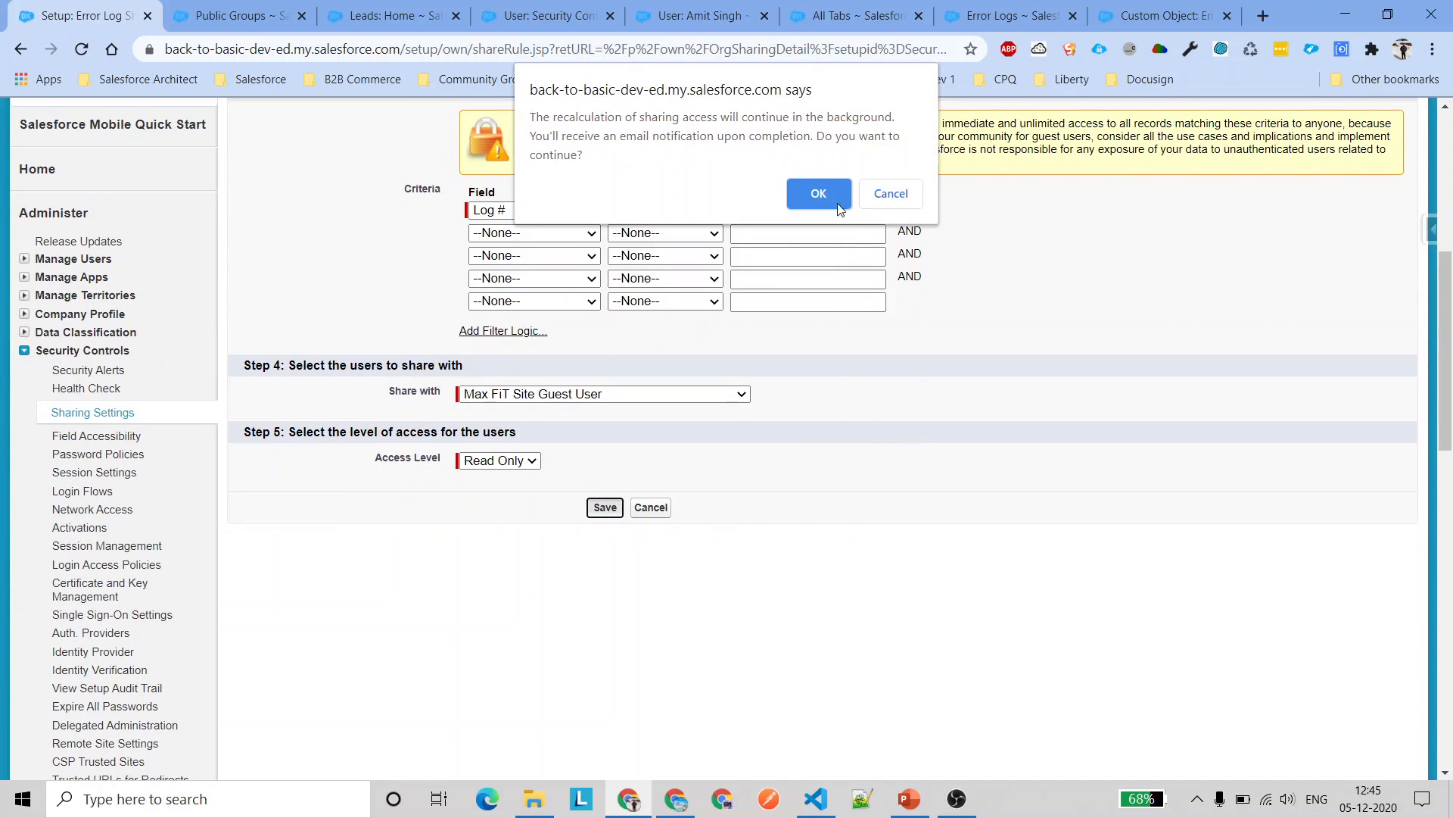
{"action": "key", "text": "Return"}
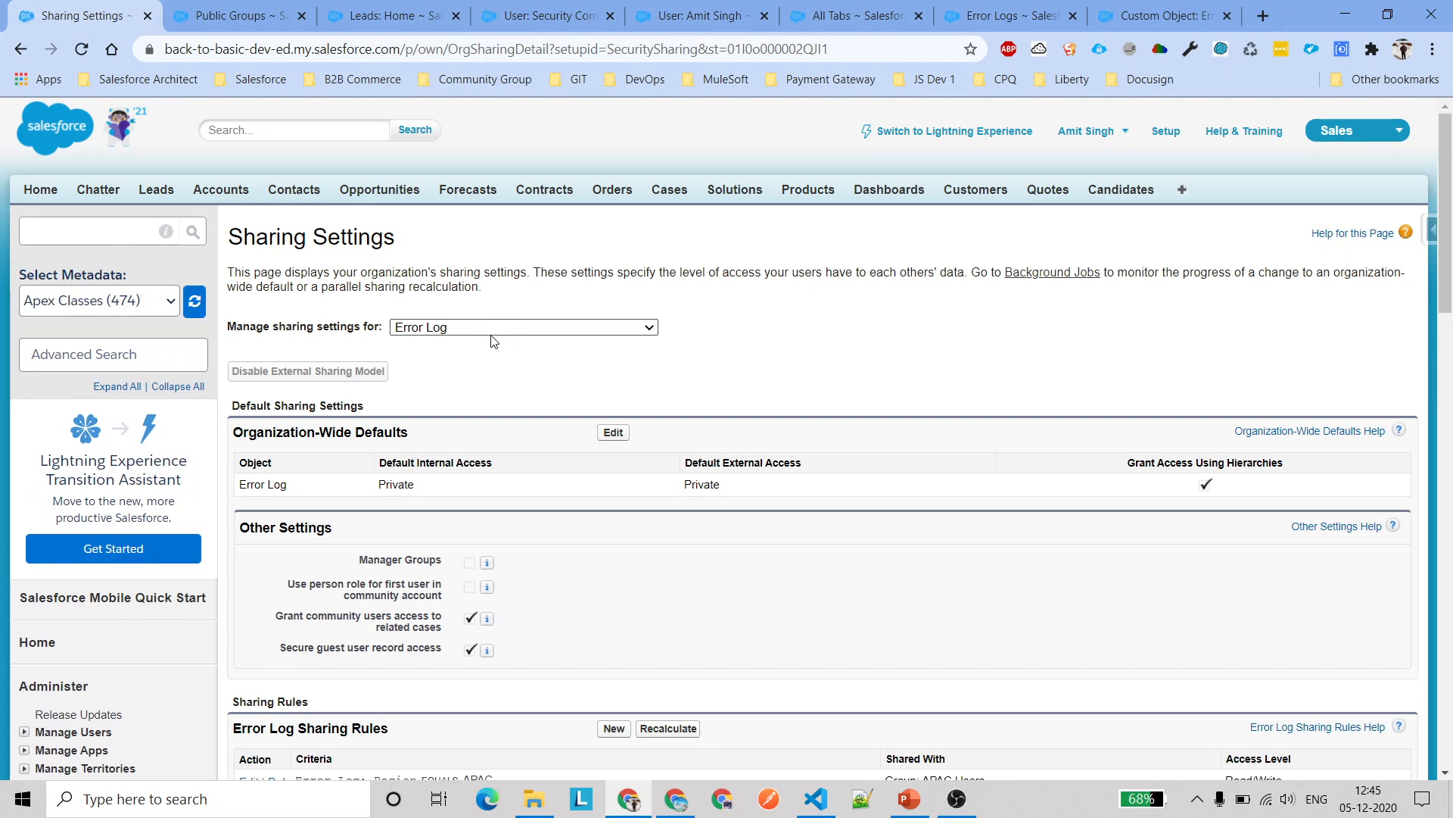
Review the criteria, shared-with groups and access levels of the Error Log sharing rules
{"action": "scroll", "coordinate": [506, 357], "scroll_direction": "down", "scroll_amount": 3}
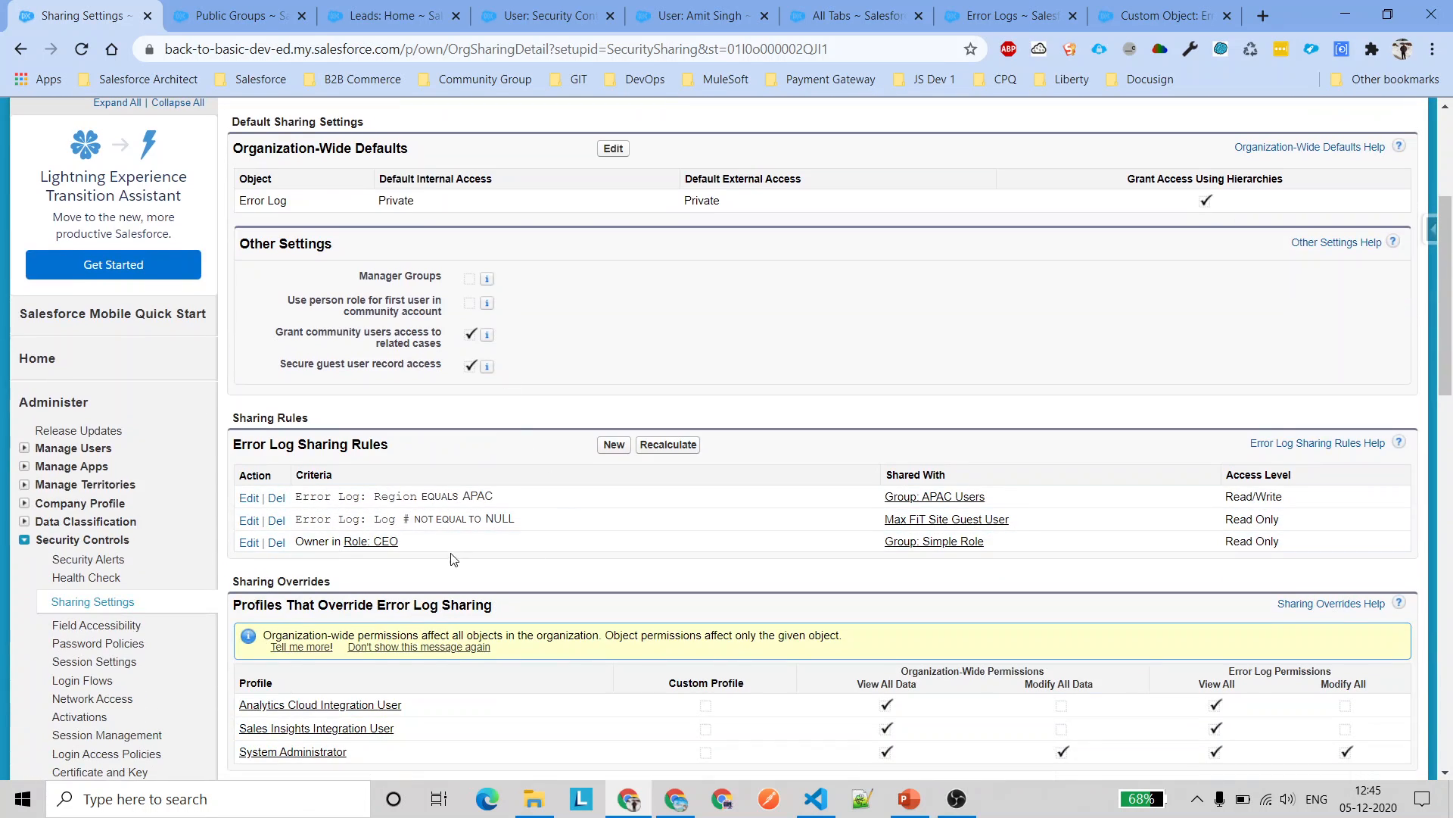
{"action": "left_click_drag", "start_coordinate": [406, 542], "coordinate": [248, 492]}
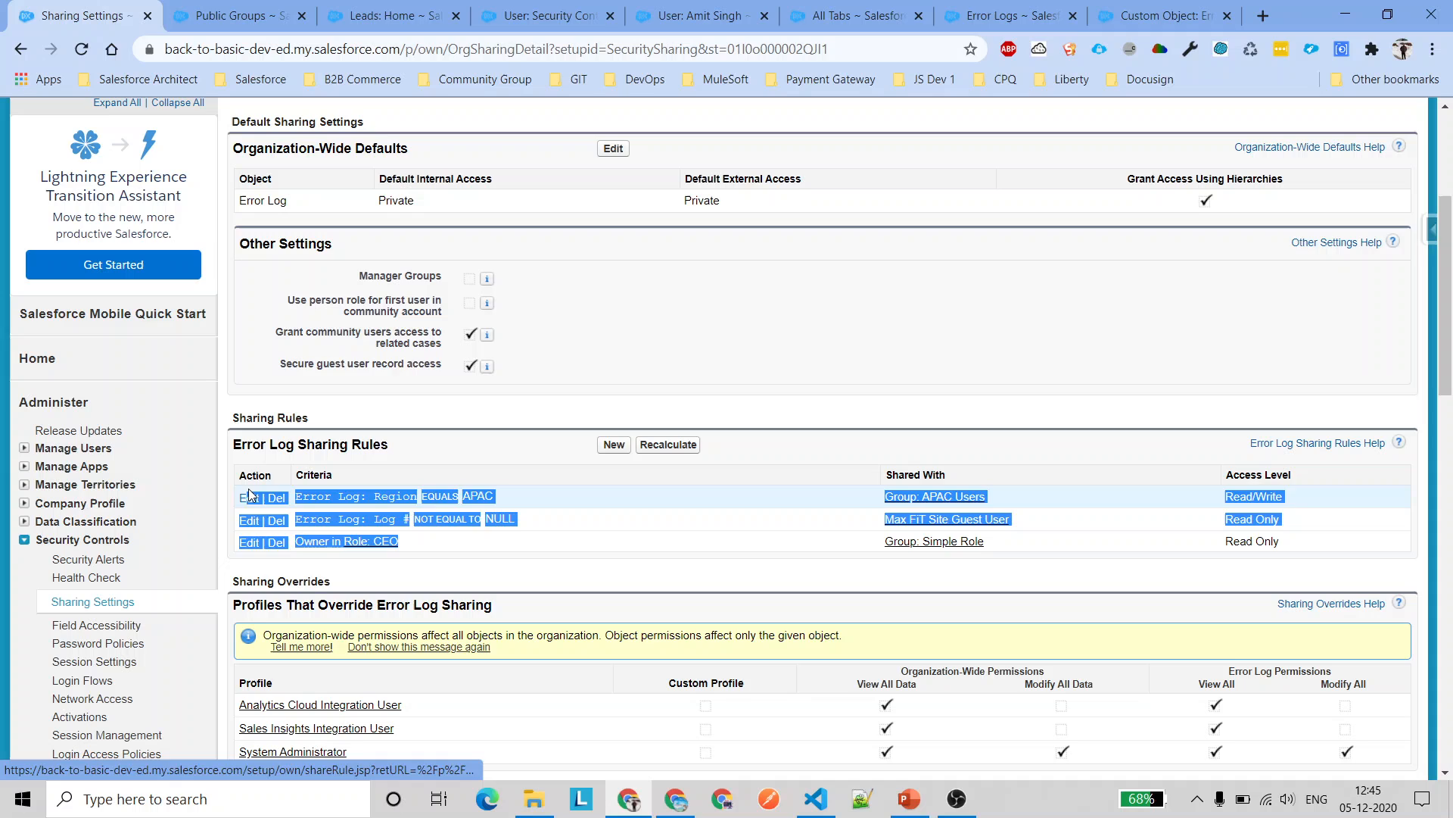
{"action": "left_click", "coordinate": [430, 454]}
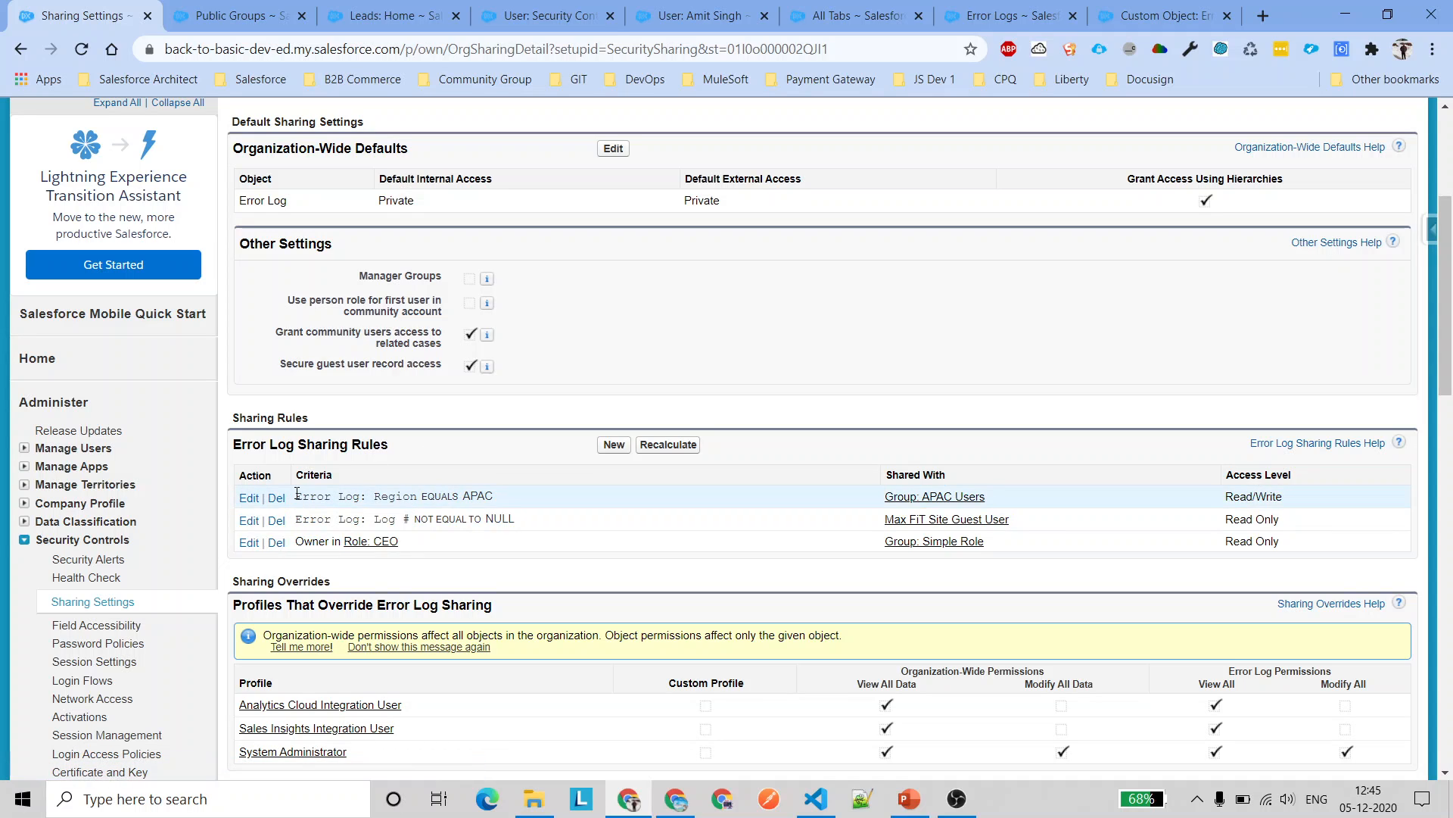
{"action": "left_click_drag", "start_coordinate": [297, 497], "coordinate": [519, 495]}
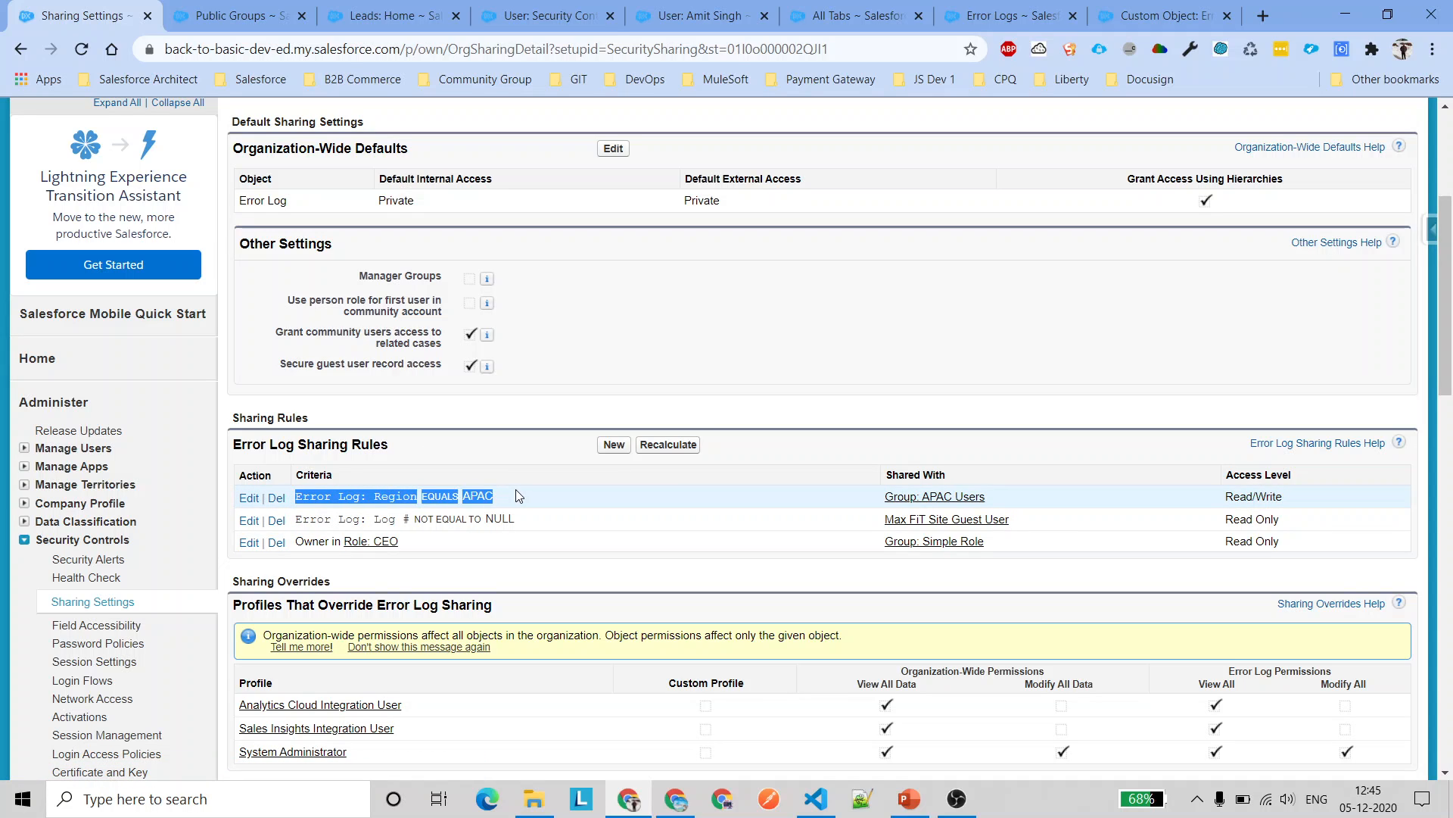
{"action": "left_click", "coordinate": [557, 543]}
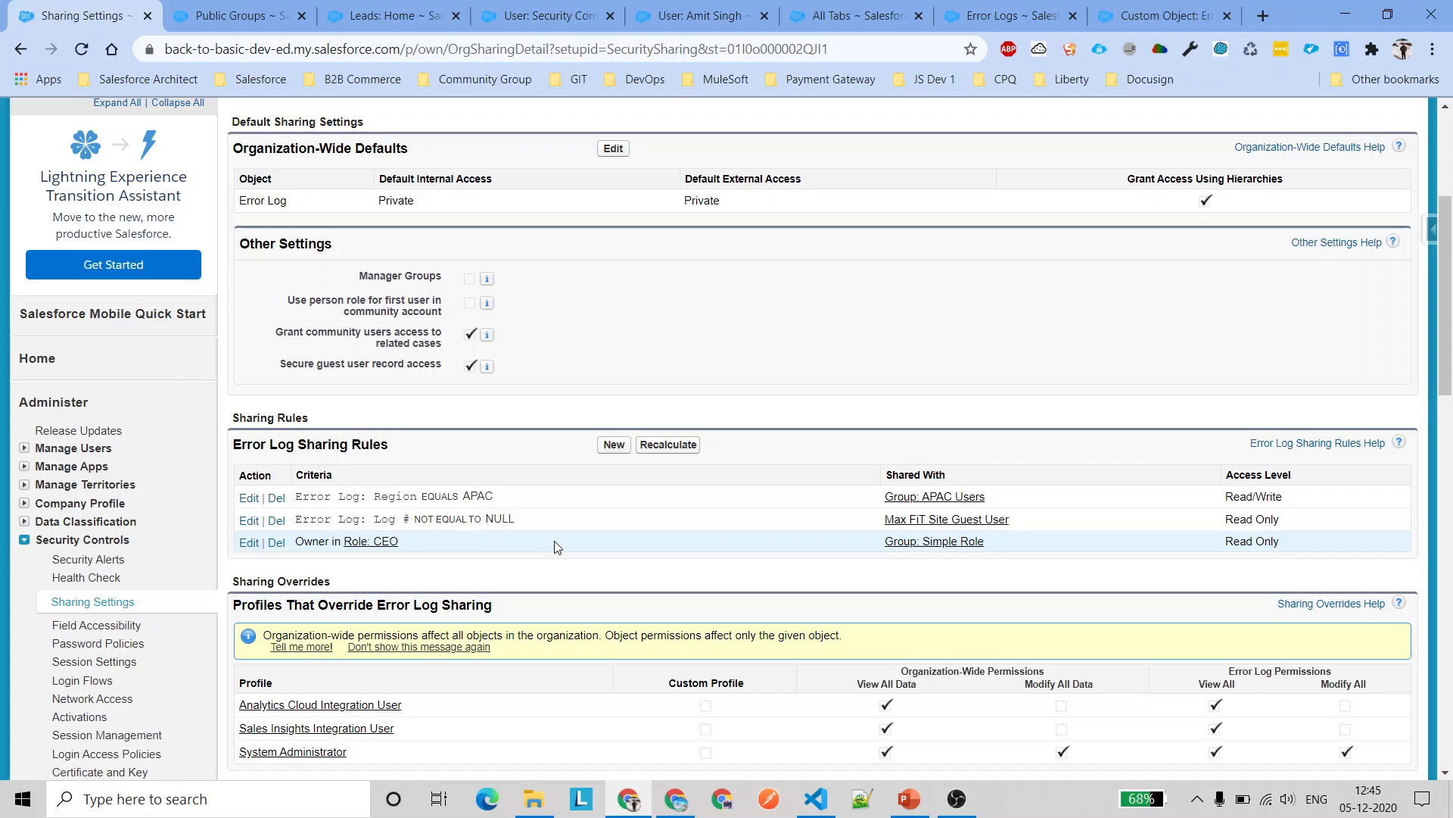
{"action": "scroll", "coordinate": [557, 546], "scroll_direction": "up", "scroll_amount": 3}
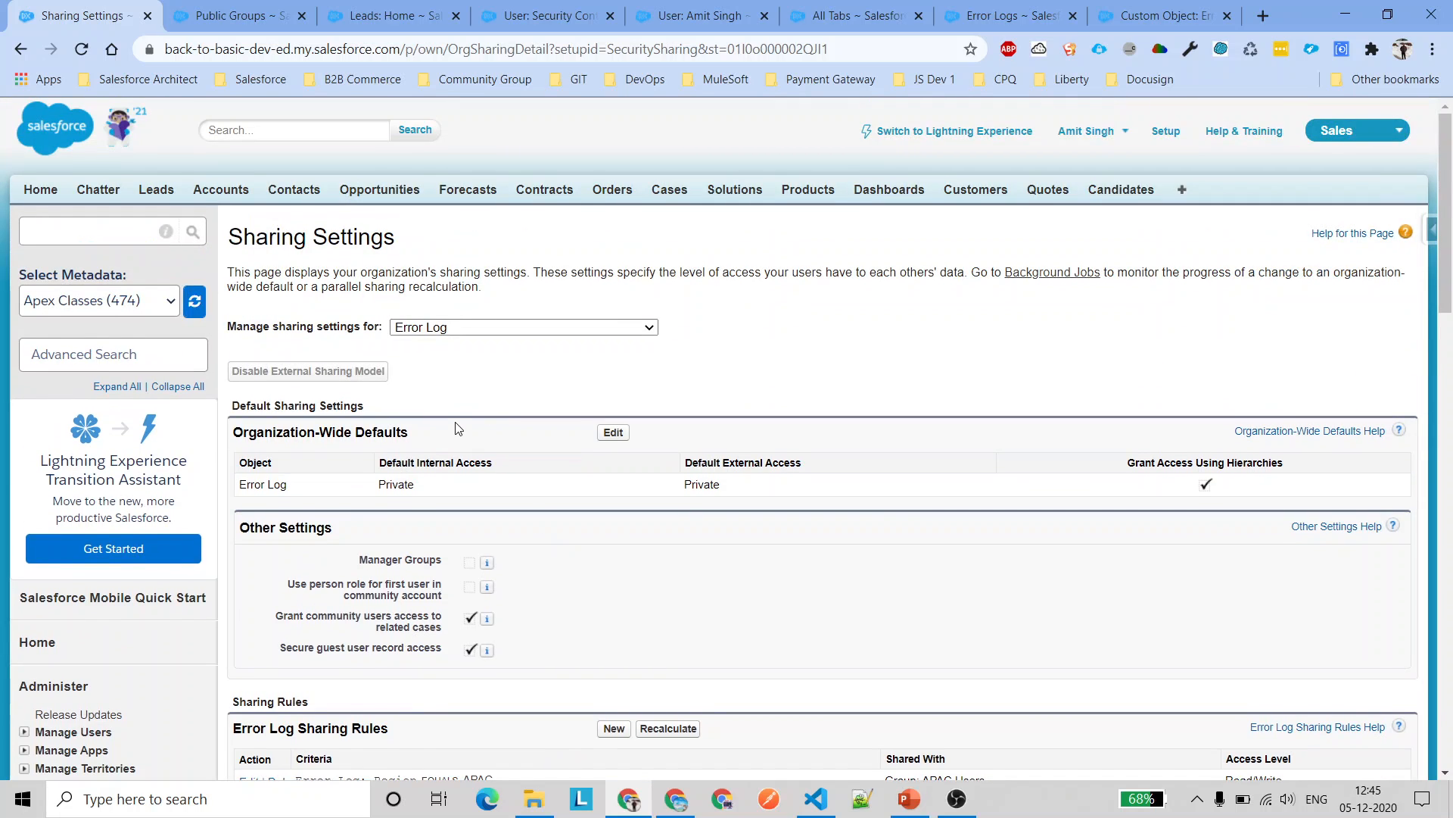